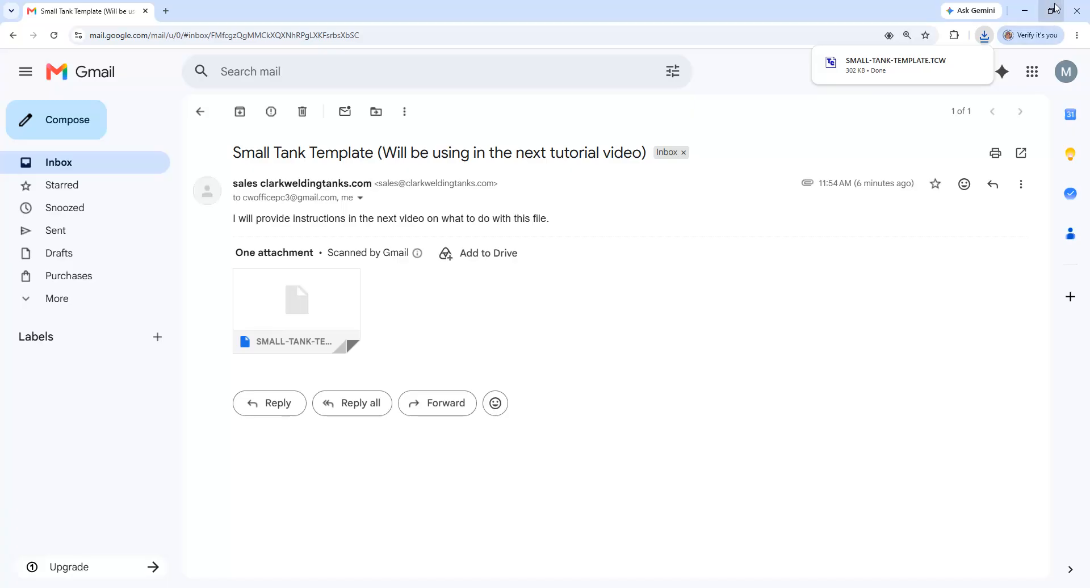
Copy the downloaded SMALL-TANK-TEMPLATE.TCW from the browser's recent downloads to the desktop, then close the browser
{"action": "left_click", "coordinate": [1050, 11]}
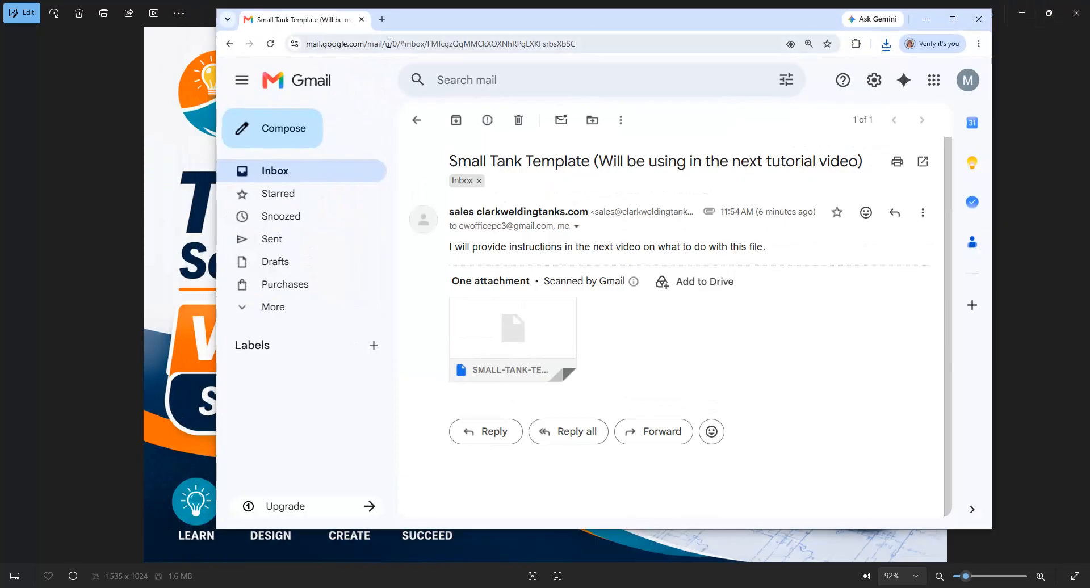
{"action": "left_click", "coordinate": [1024, 12]}
{"action": "left_click_drag", "start_coordinate": [799, 27], "coordinate": [487, 118]}
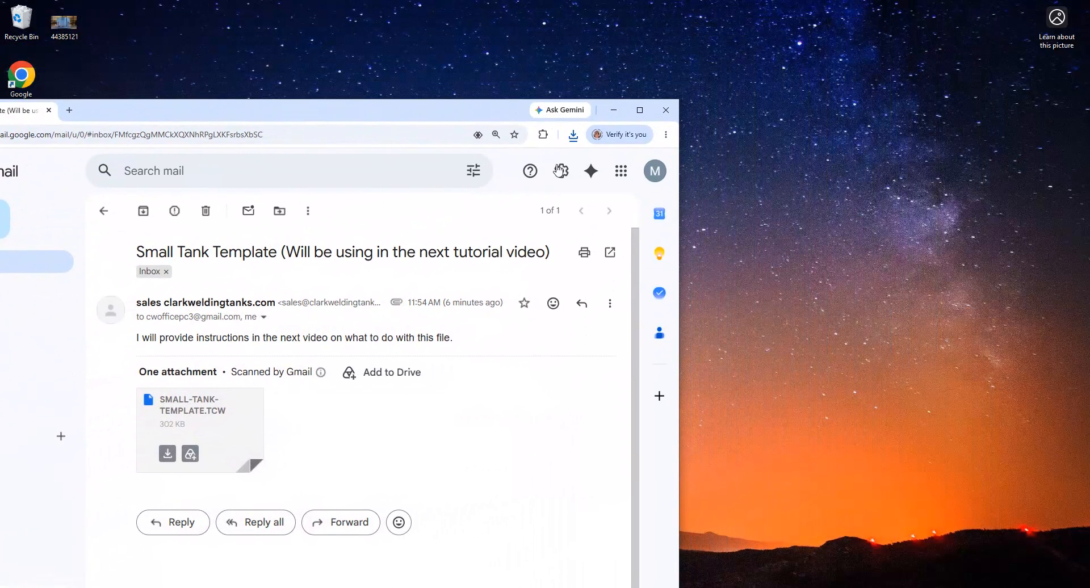
{"action": "left_click", "coordinate": [573, 135]}
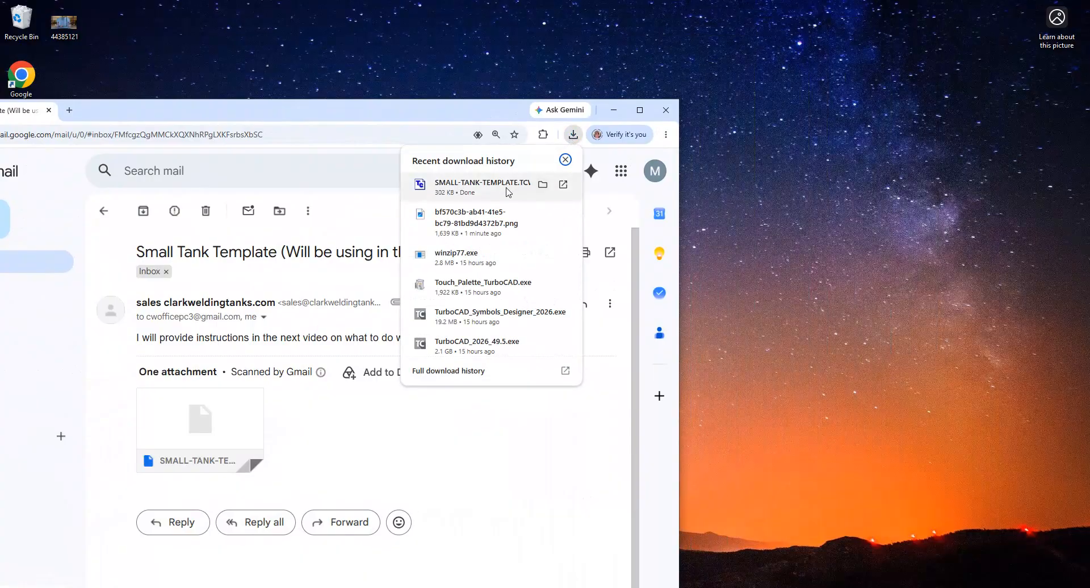
{"action": "left_click_drag", "start_coordinate": [513, 195], "coordinate": [747, 256]}
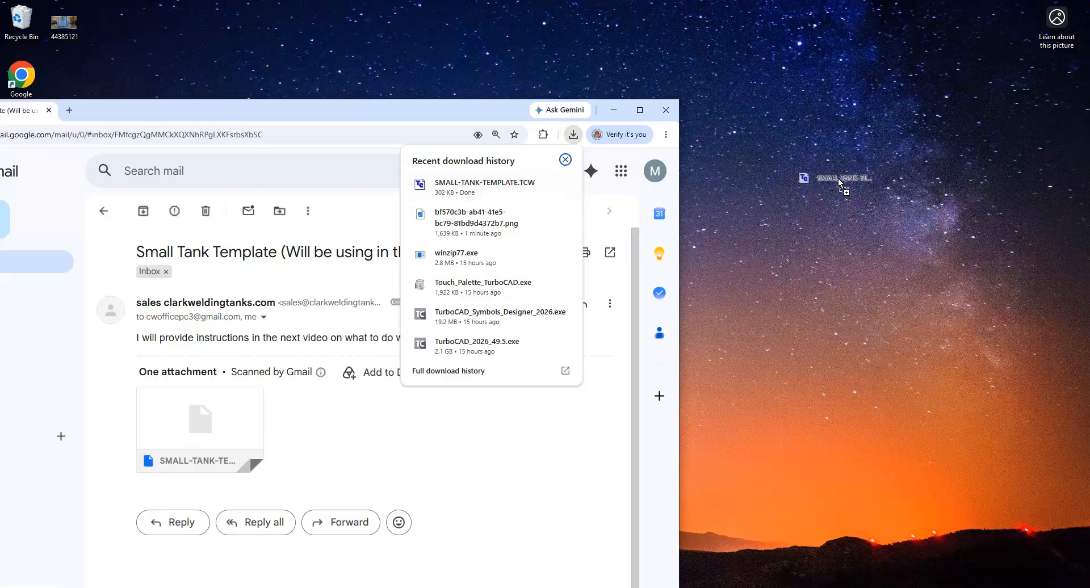
{"action": "left_click_drag", "start_coordinate": [839, 181], "coordinate": [498, 35]}
{"action": "left_click_drag", "start_coordinate": [112, 67], "coordinate": [103, 69]}
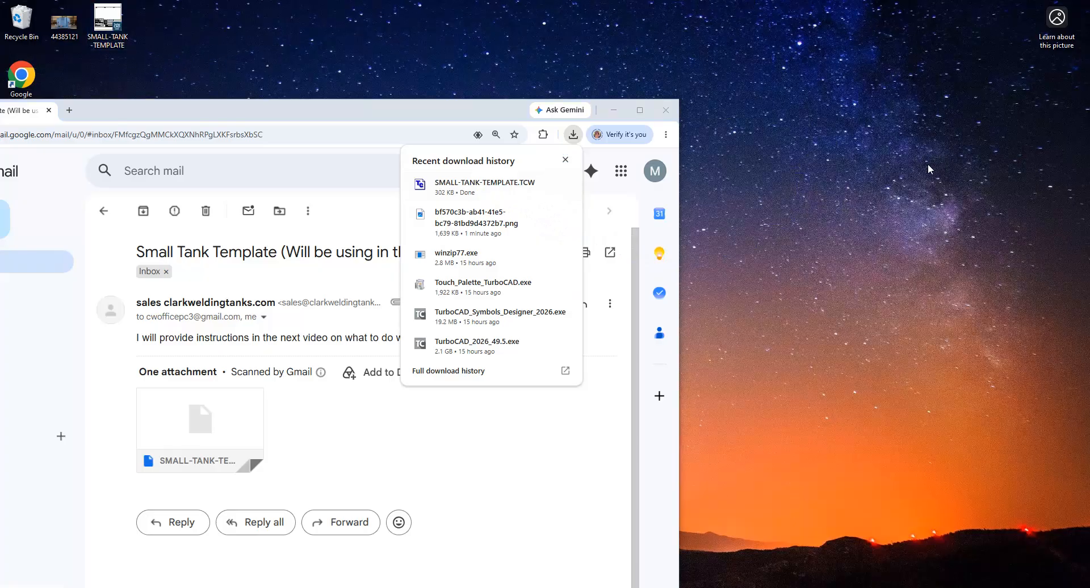
{"action": "left_click", "coordinate": [640, 110]}
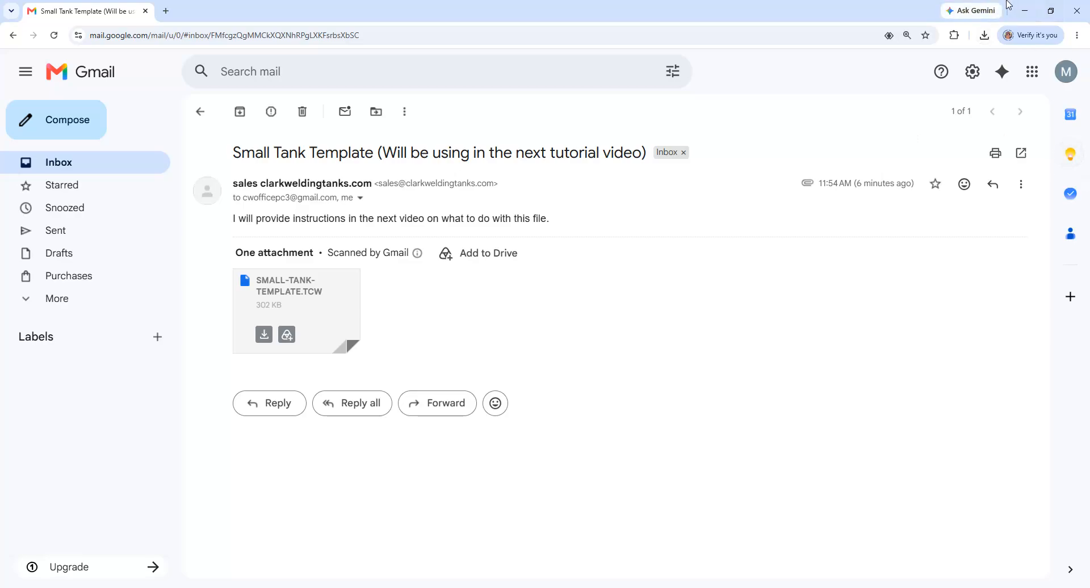
{"action": "left_click", "coordinate": [1076, 11]}
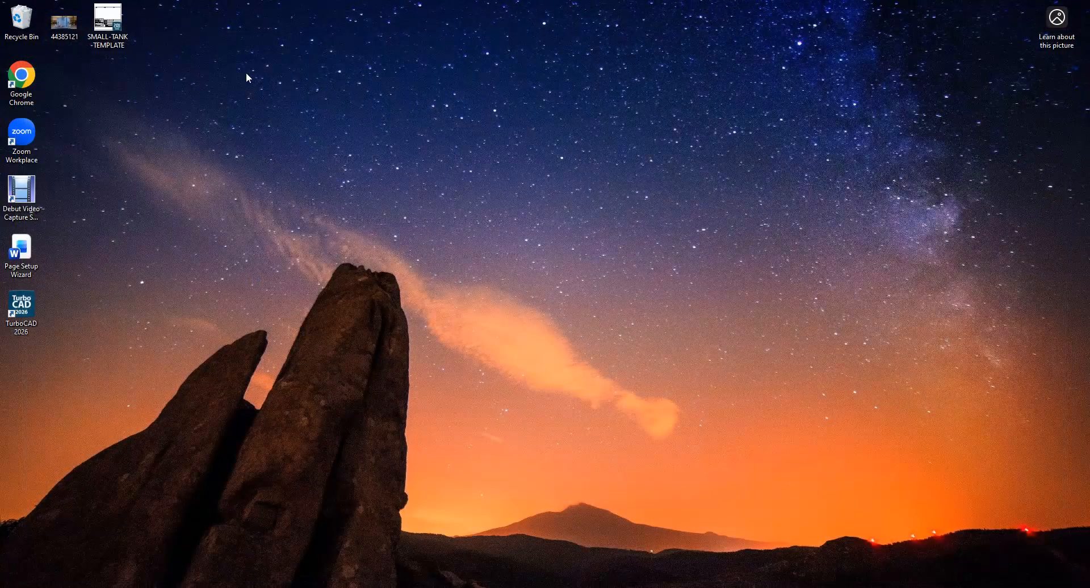
Open SMALL-TANK-TEMPLATE from the desktop in TurboCAD and permanently dismiss the Copilot announcement
{"action": "left_click", "coordinate": [105, 17]}
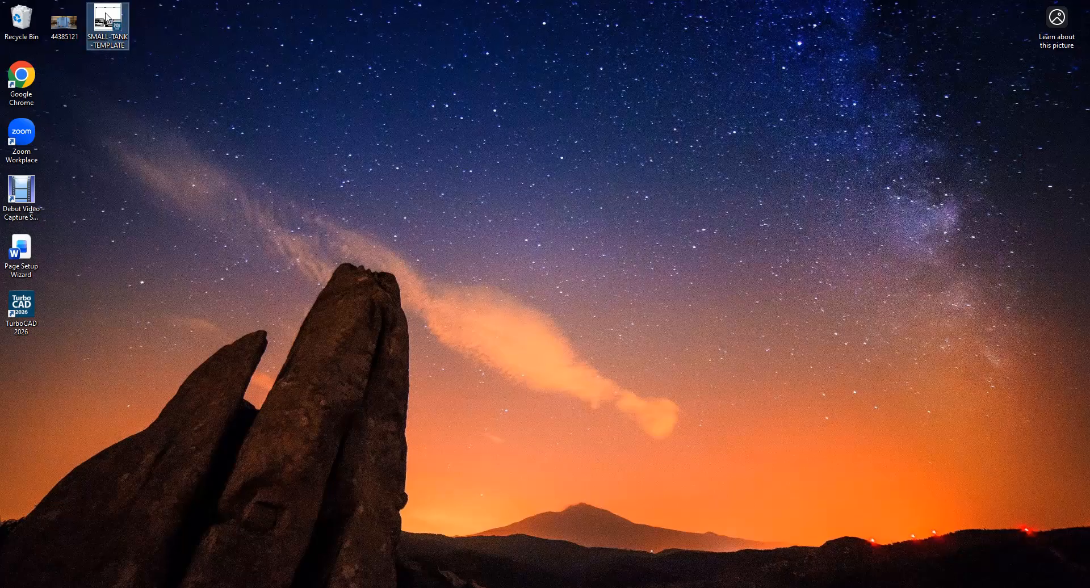
{"action": "double_click", "coordinate": [105, 17]}
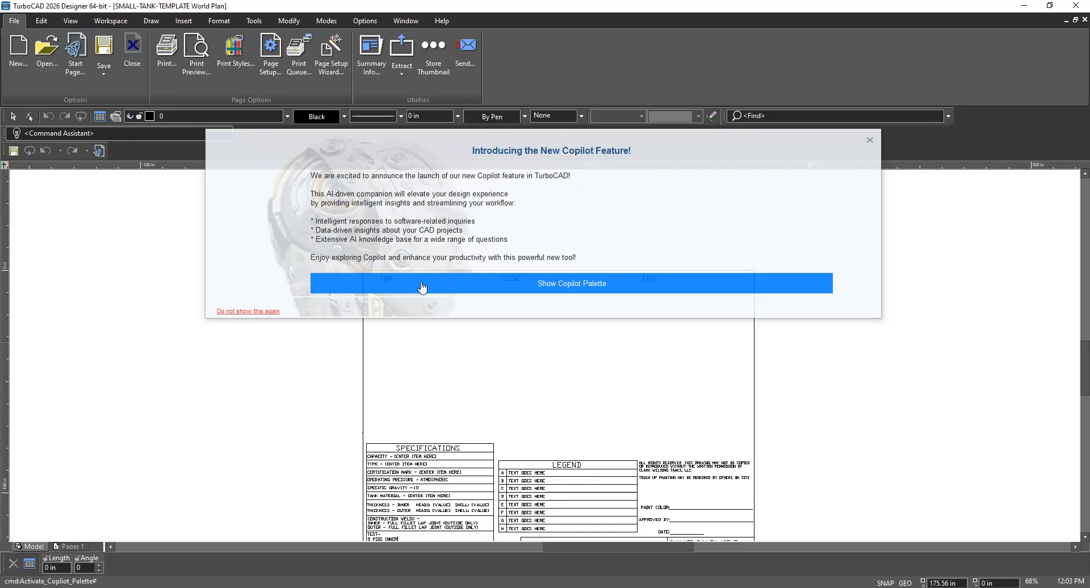
{"action": "left_click", "coordinate": [244, 313]}
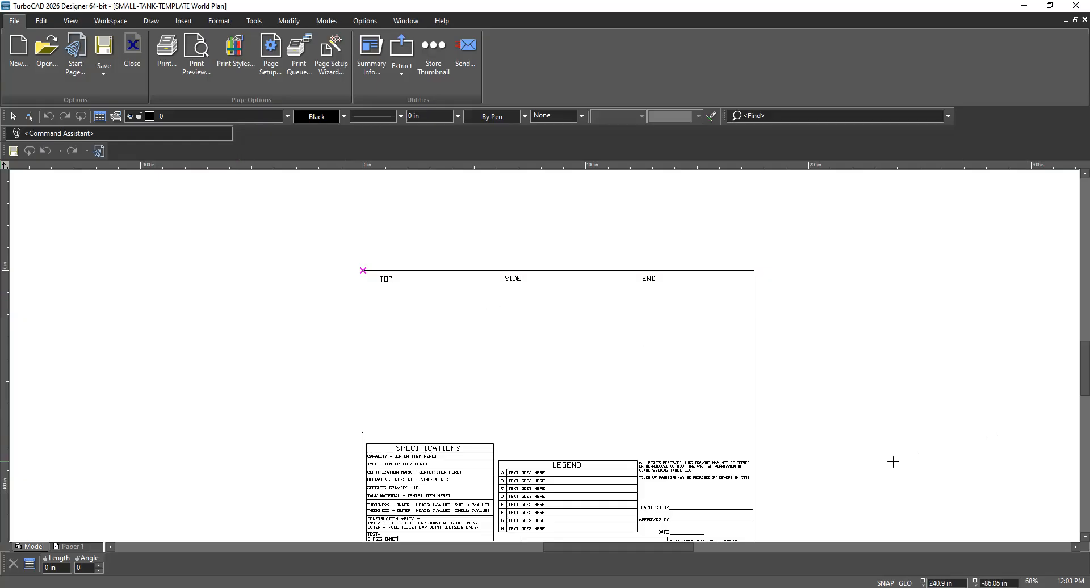
Examine the tank template's view labels, specifications table, legend, approval lines and title block, including the scale and job fields
{"action": "scroll", "coordinate": [577, 427], "scroll_direction": "up", "scroll_amount": 2}
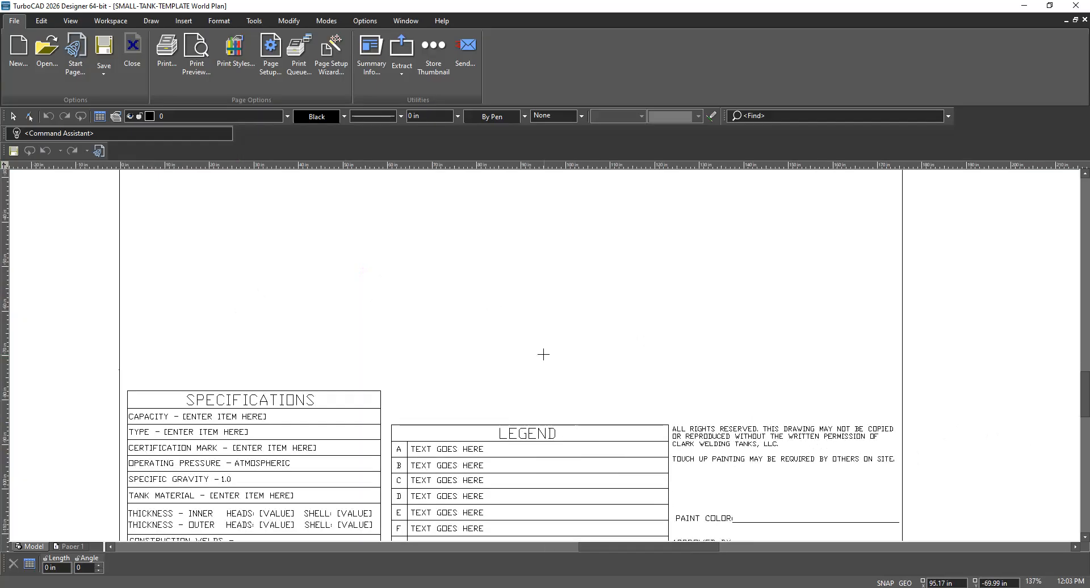
{"action": "scroll", "coordinate": [576, 328], "scroll_direction": "down", "scroll_amount": 2}
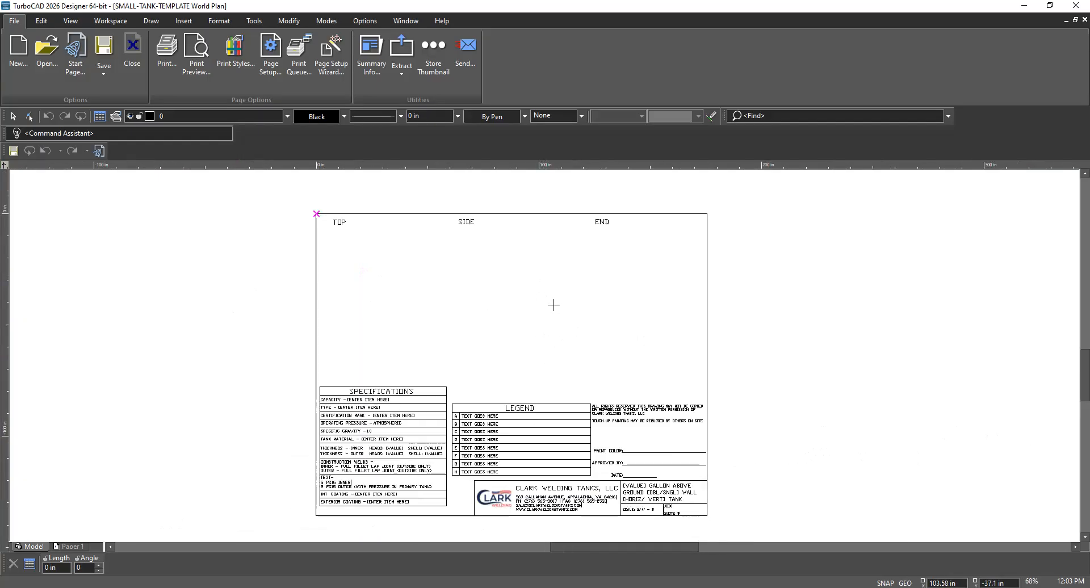
{"action": "scroll", "coordinate": [588, 503], "scroll_direction": "up", "scroll_amount": 2}
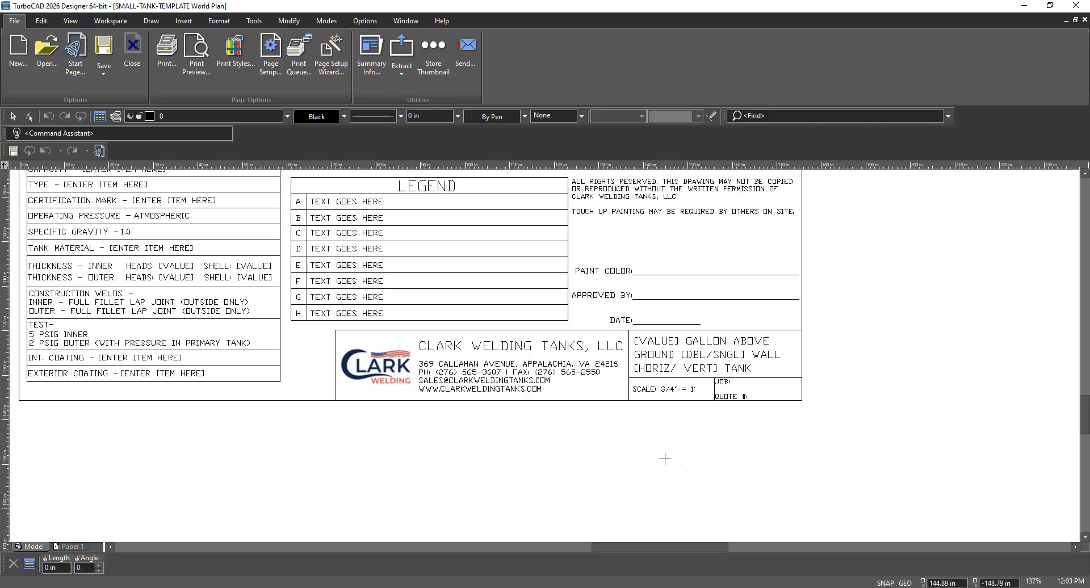
{"action": "scroll", "coordinate": [661, 462], "scroll_direction": "up", "scroll_amount": 2}
{"action": "scroll", "coordinate": [542, 353], "scroll_direction": "down", "scroll_amount": 2}
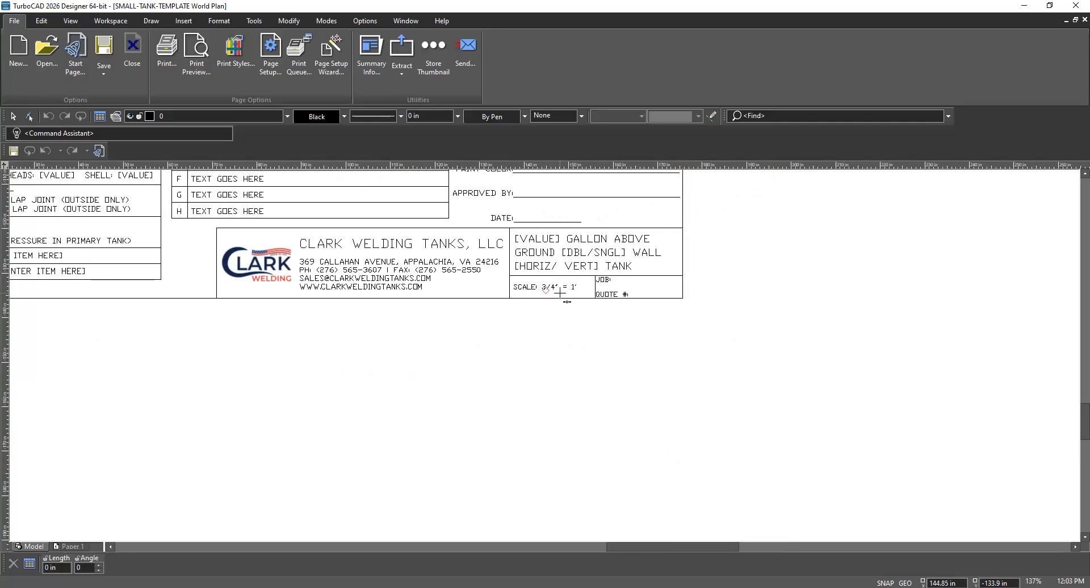
{"action": "scroll", "coordinate": [559, 294], "scroll_direction": "up", "scroll_amount": 2}
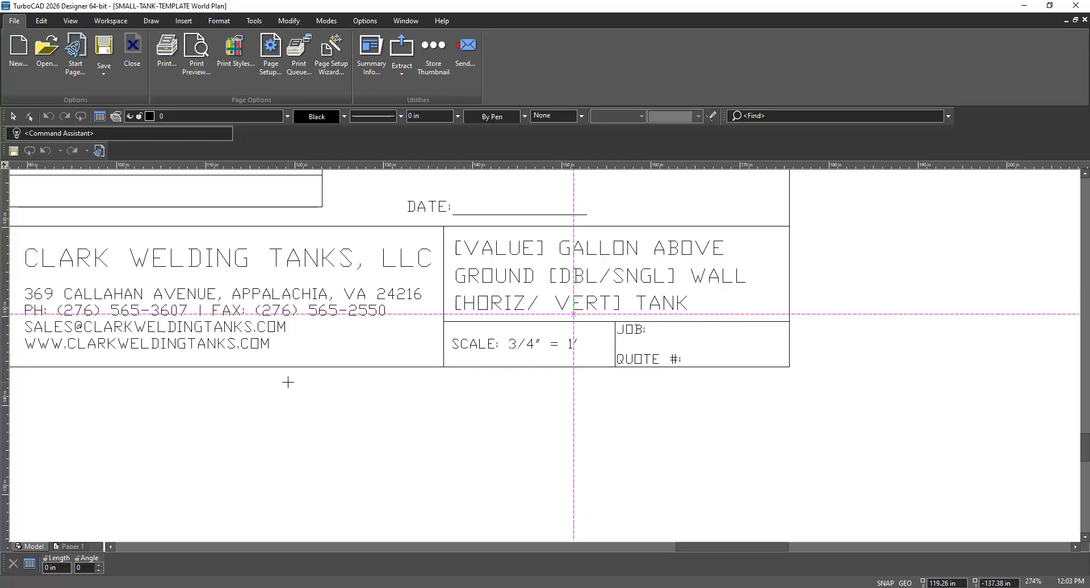
{"action": "scroll", "coordinate": [288, 382], "scroll_direction": "down", "scroll_amount": 1}
{"action": "scroll", "coordinate": [534, 352], "scroll_direction": "down", "scroll_amount": 1}
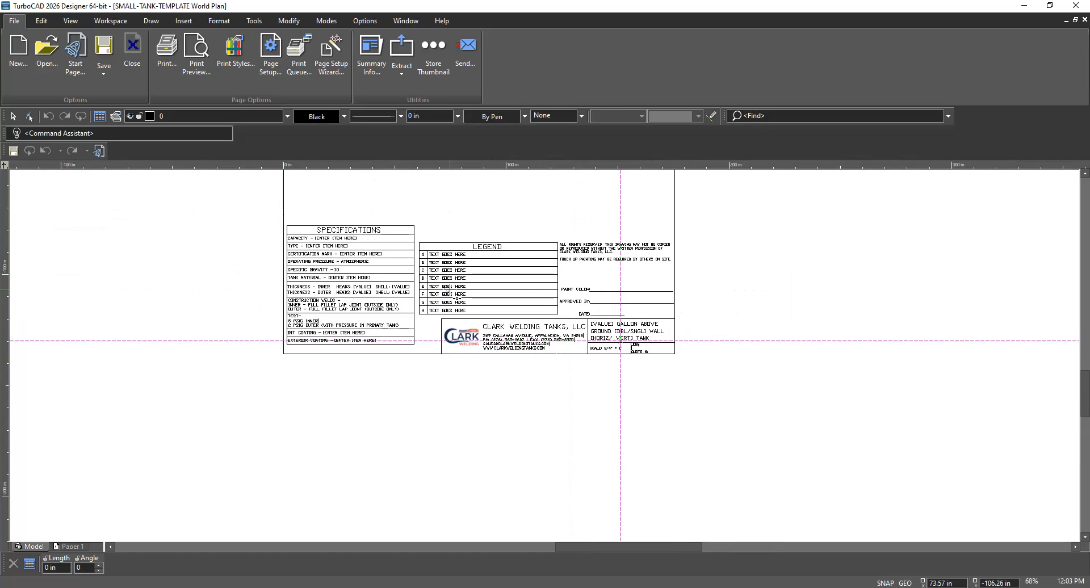
{"action": "scroll", "coordinate": [479, 239], "scroll_direction": "up", "scroll_amount": 1}
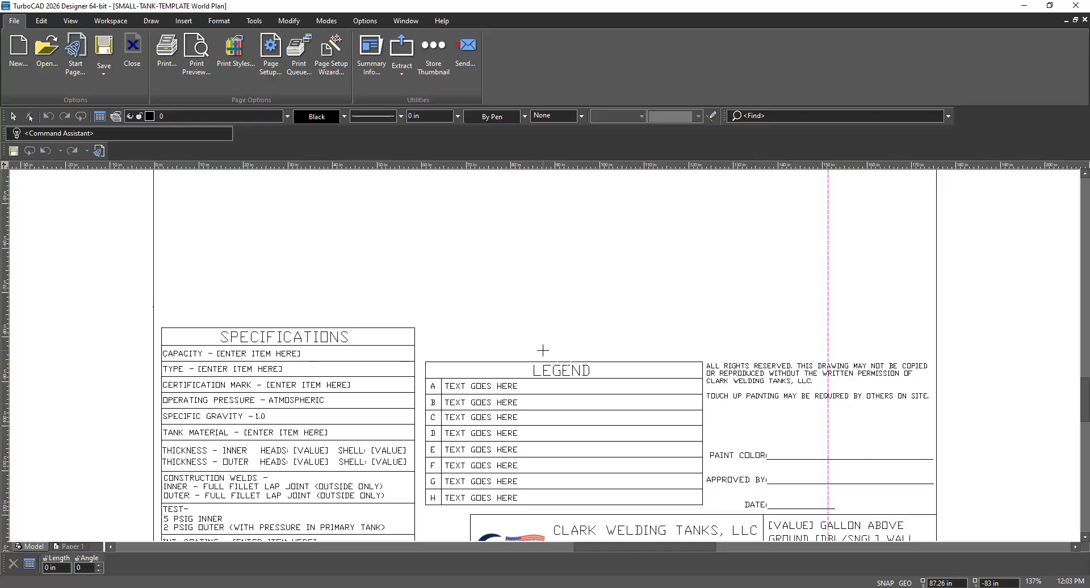
{"action": "scroll", "coordinate": [542, 350], "scroll_direction": "down", "scroll_amount": 1}
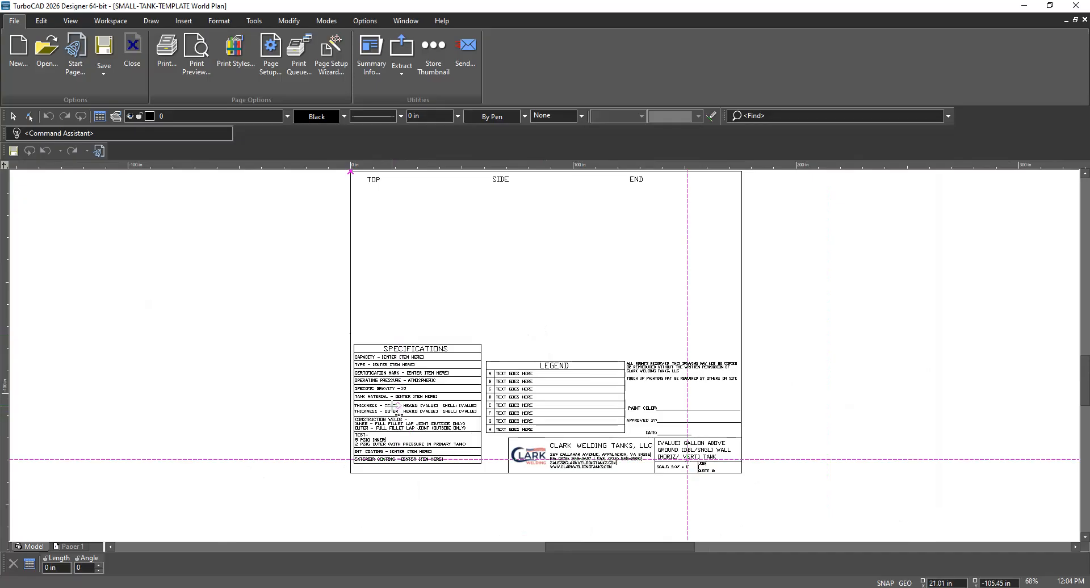
{"action": "scroll", "coordinate": [392, 413], "scroll_direction": "up", "scroll_amount": 1}
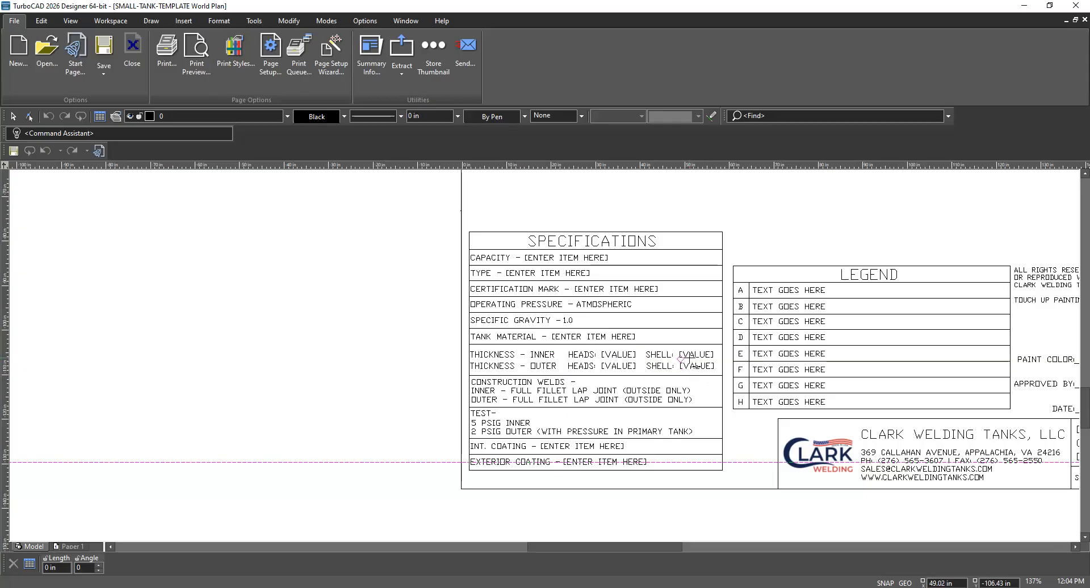
{"action": "scroll", "coordinate": [688, 358], "scroll_direction": "down", "scroll_amount": 1}
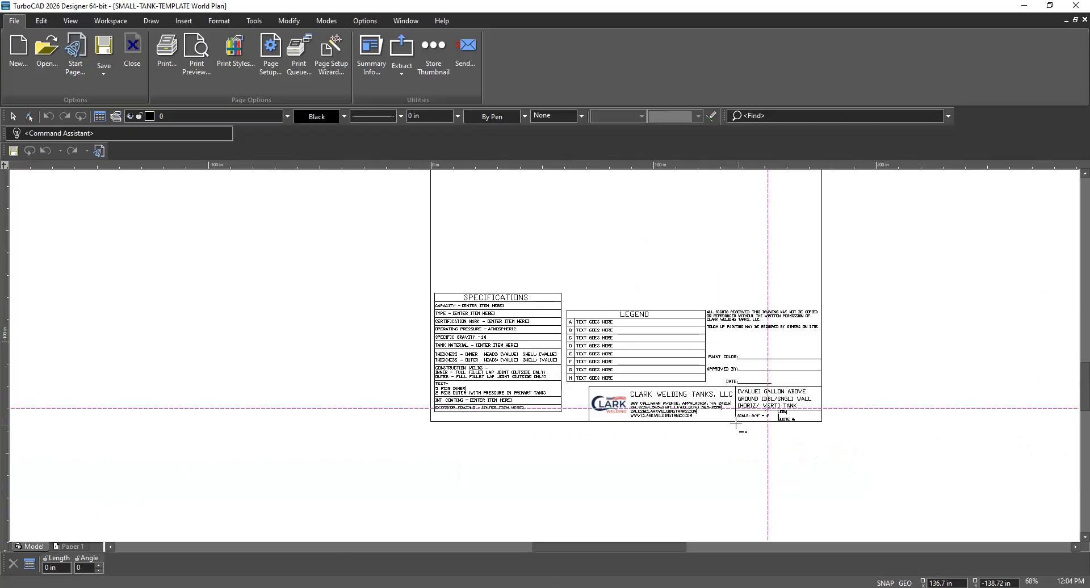
{"action": "scroll", "coordinate": [623, 344], "scroll_direction": "up", "scroll_amount": 1}
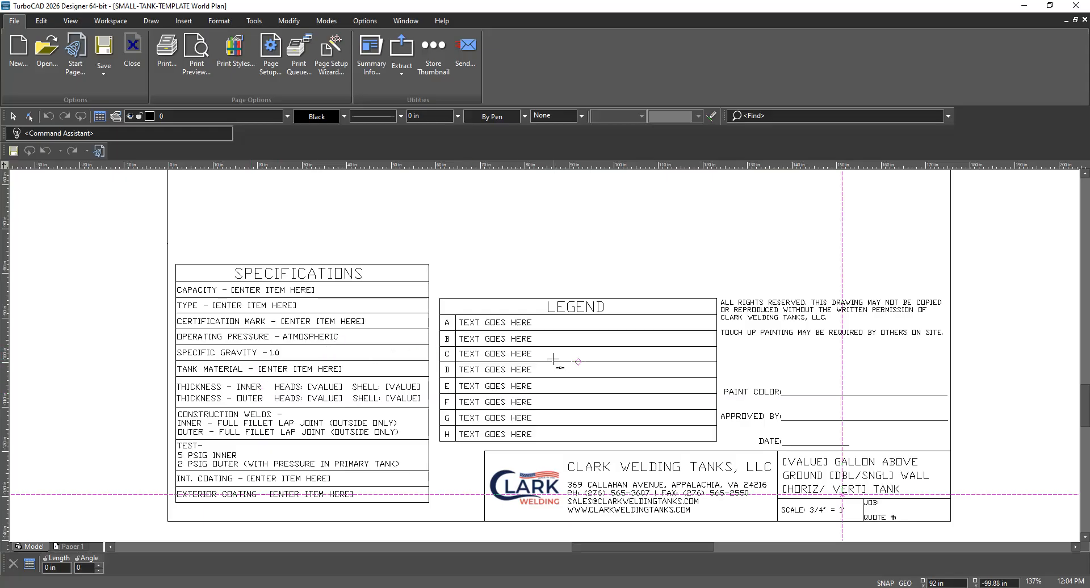
{"action": "scroll", "coordinate": [553, 360], "scroll_direction": "down", "scroll_amount": 2}
{"action": "scroll", "coordinate": [620, 258], "scroll_direction": "up", "scroll_amount": 1}
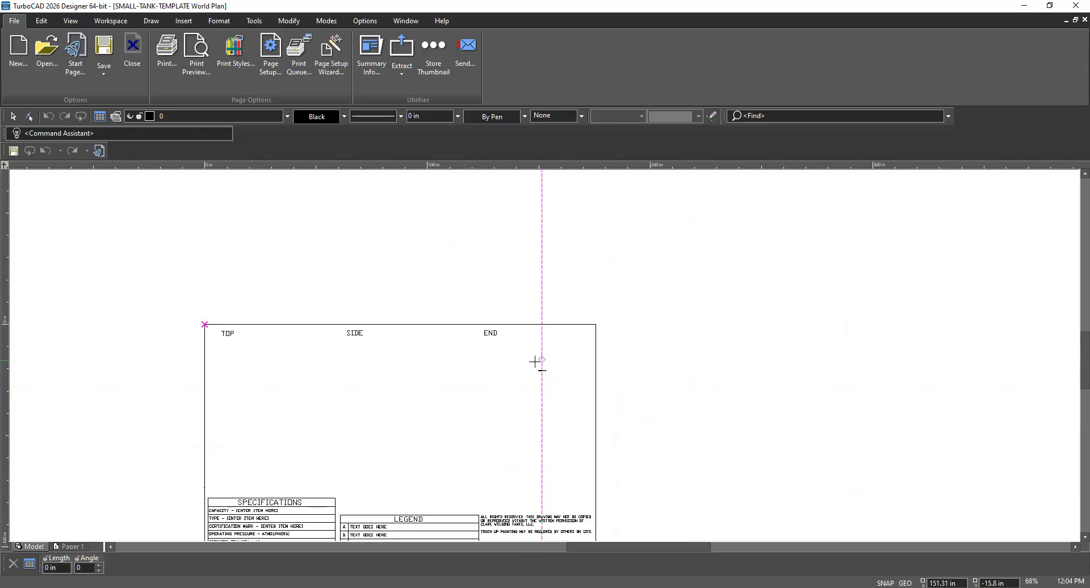
Activate the Select tool for the template drawing
{"action": "left_click", "coordinate": [14, 118]}
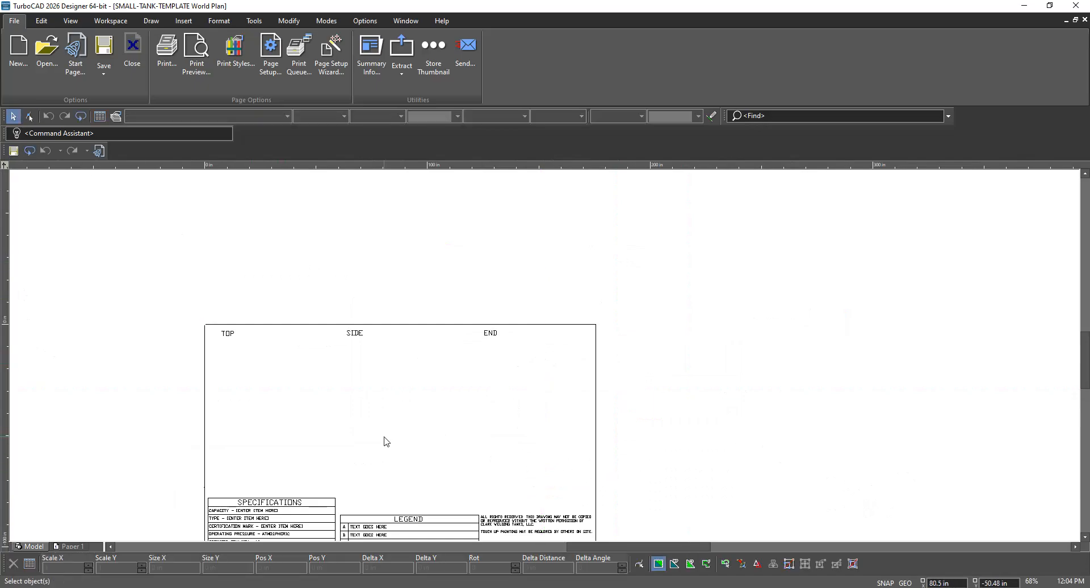
{"action": "scroll", "coordinate": [545, 359], "scroll_direction": "up", "scroll_amount": 1}
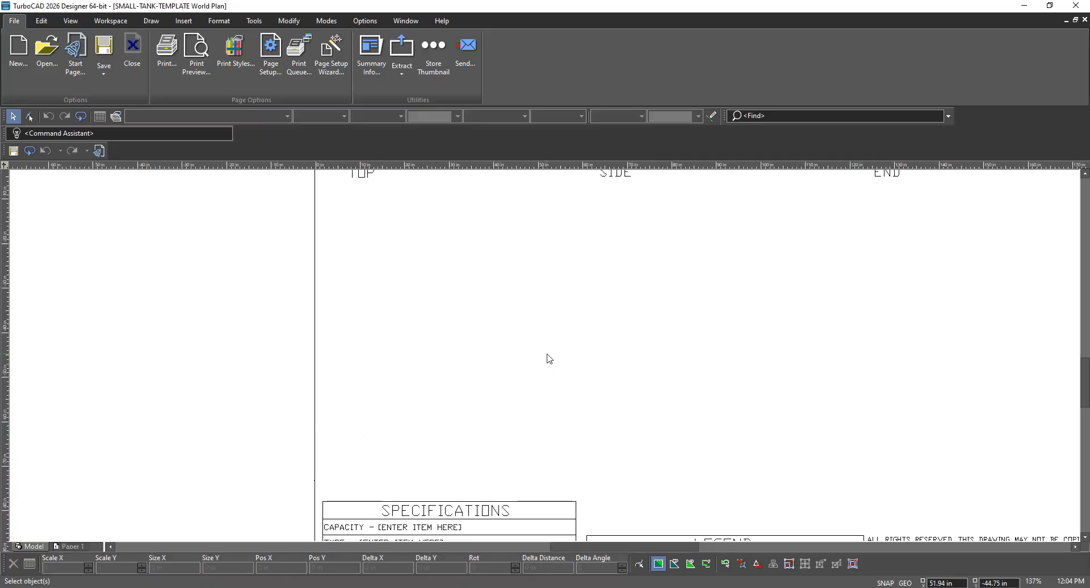
{"action": "scroll", "coordinate": [549, 359], "scroll_direction": "down", "scroll_amount": 1}
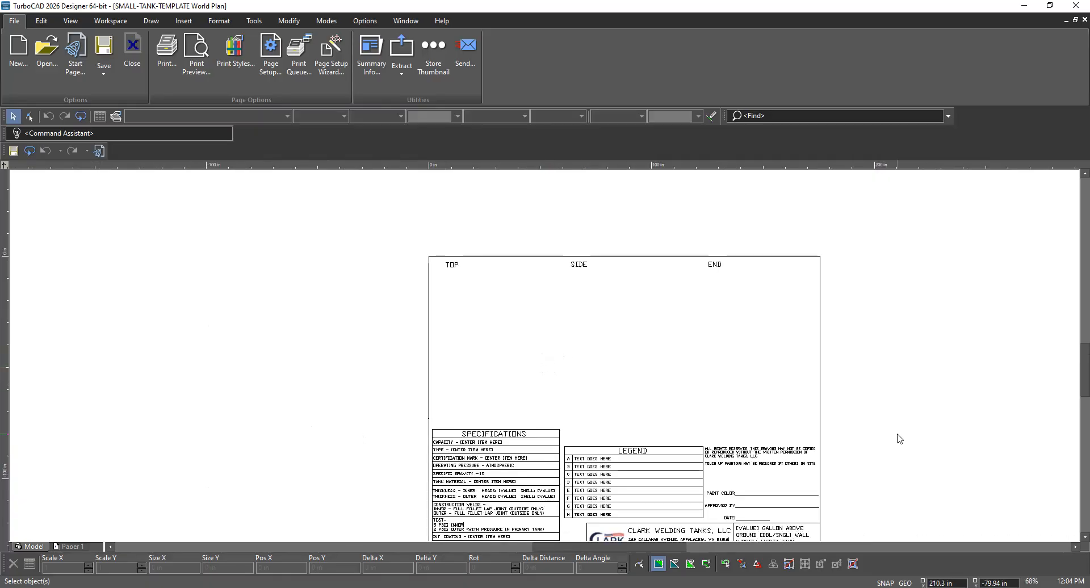
Open a blank Word document and write the tank dimensions 30” L x 24” W x 48” H in it
{"action": "left_click", "coordinate": [13, 587]}
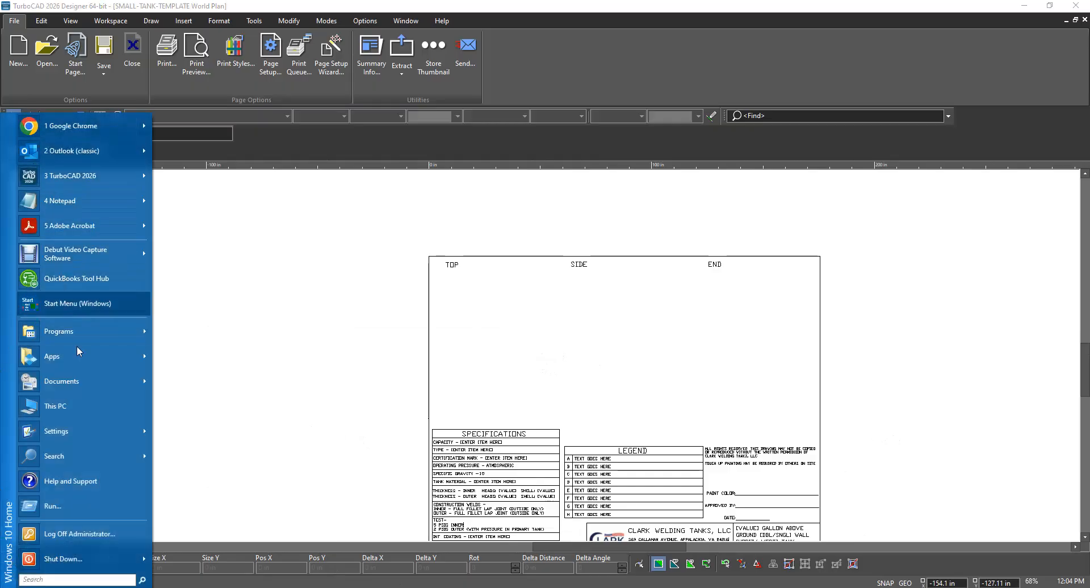
{"action": "mouse_move", "coordinate": [58, 338]}
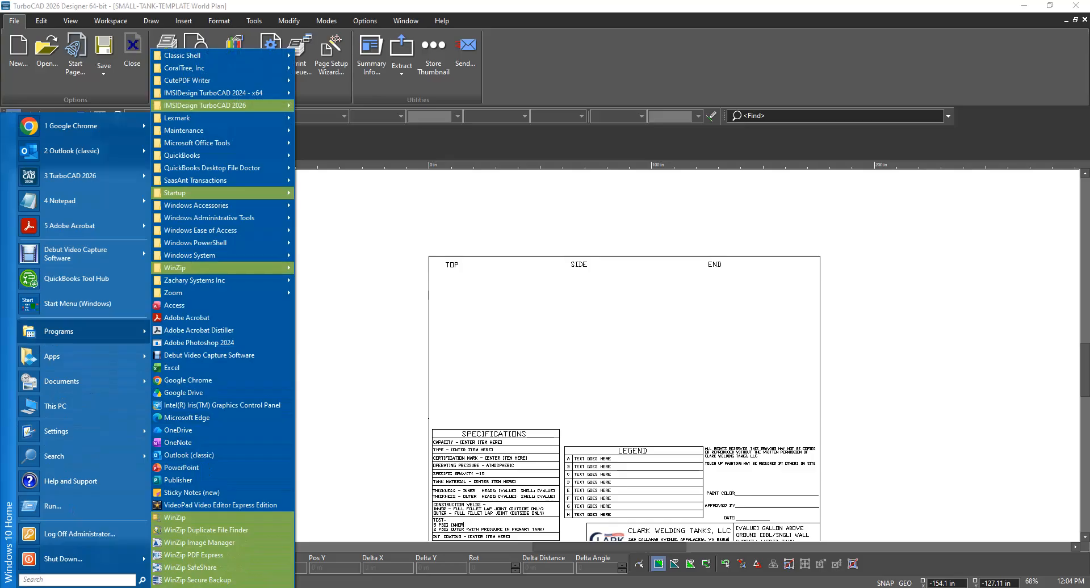
{"action": "left_click", "coordinate": [188, 587]}
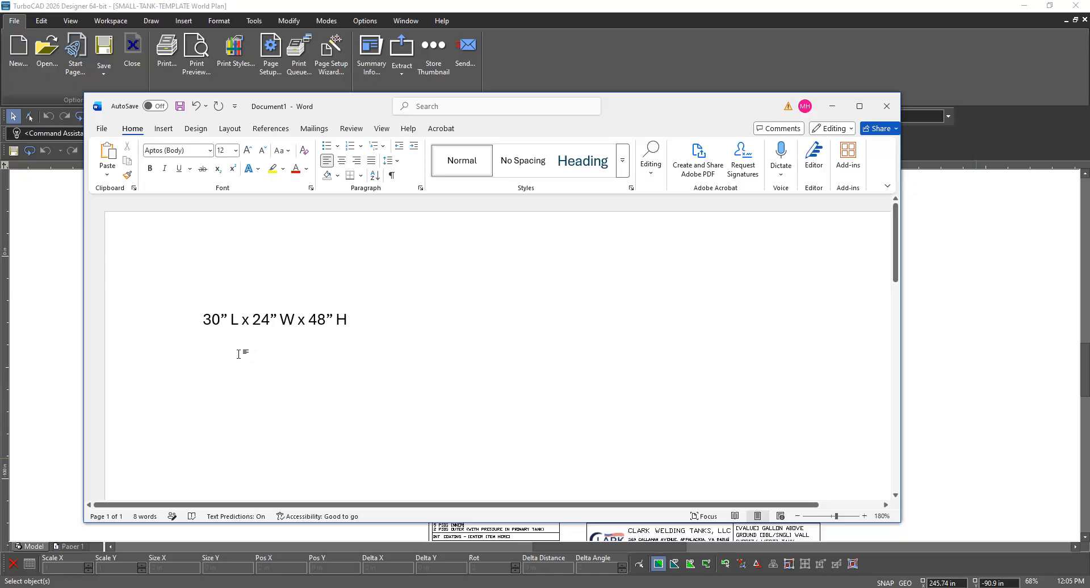
Resize the Word window with the dimensions to a narrow full-height strip and dock it at the right edge beside the TurboCAD drawing
{"action": "left_click_drag", "start_coordinate": [357, 94], "coordinate": [358, 2]}
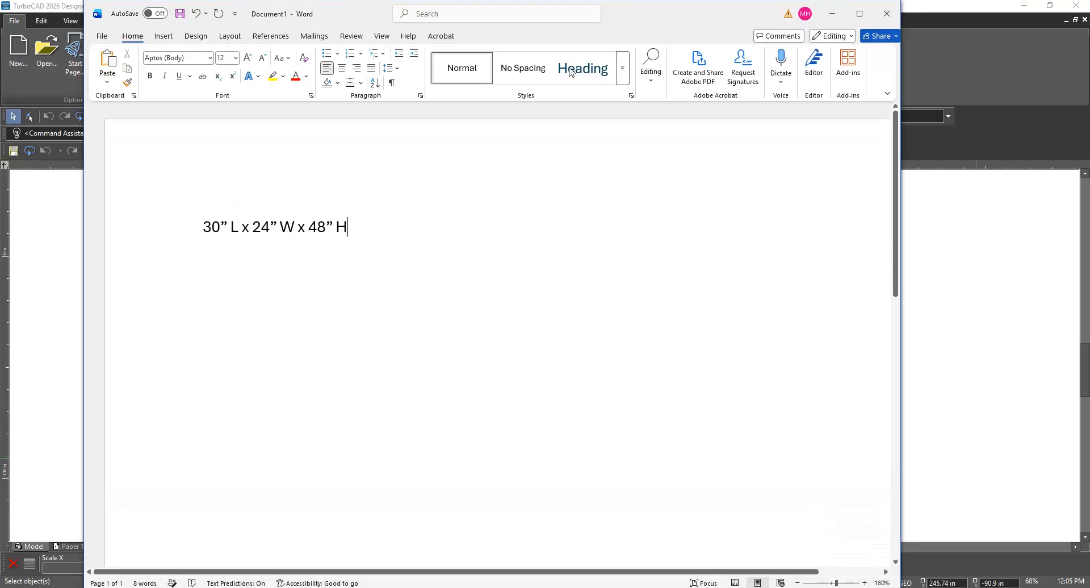
{"action": "left_click_drag", "start_coordinate": [85, 119], "coordinate": [1, 118]}
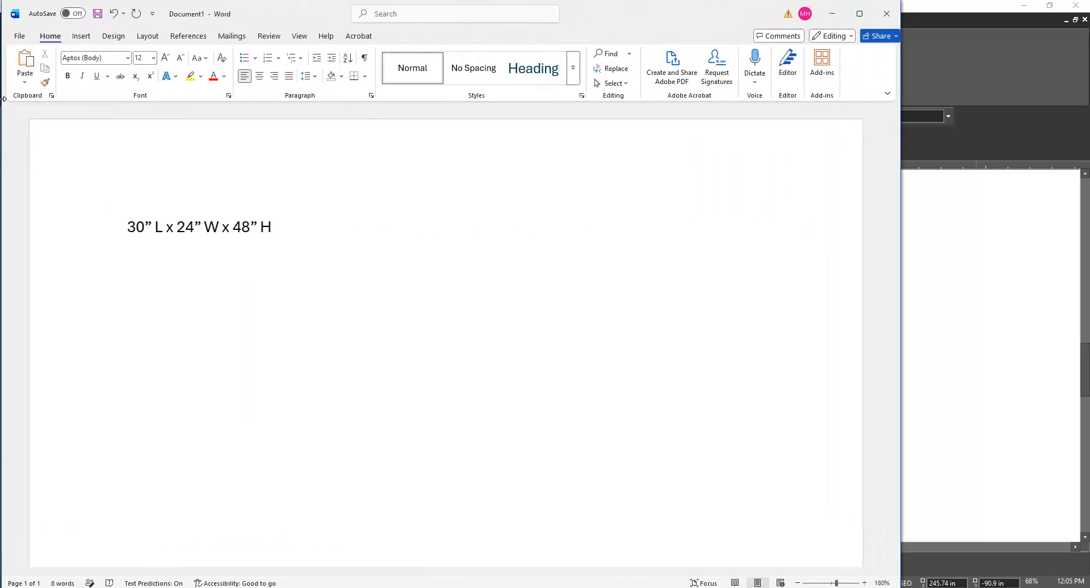
{"action": "left_click", "coordinate": [859, 14]}
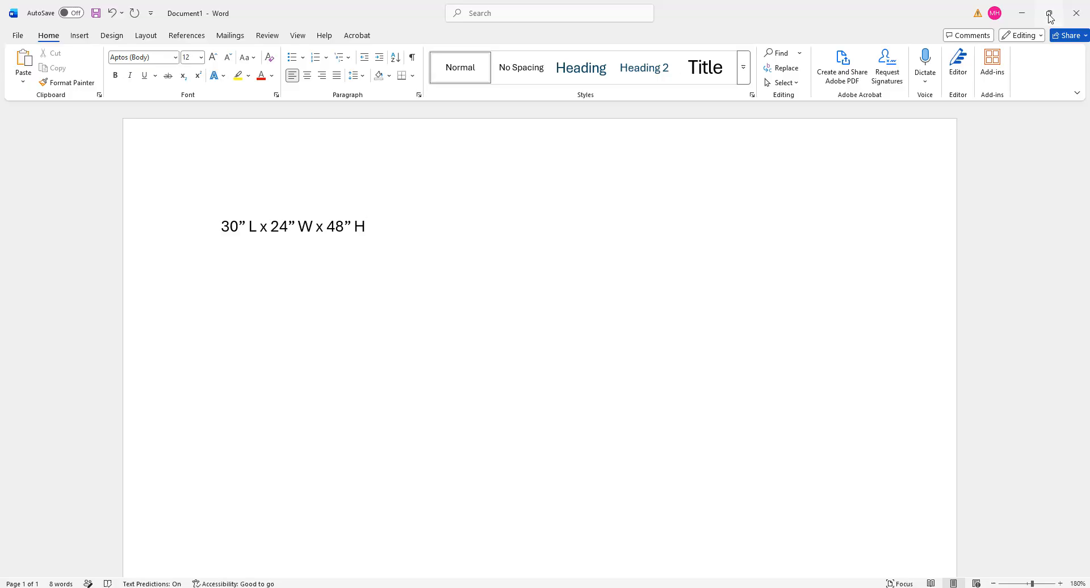
{"action": "left_click", "coordinate": [1050, 13]}
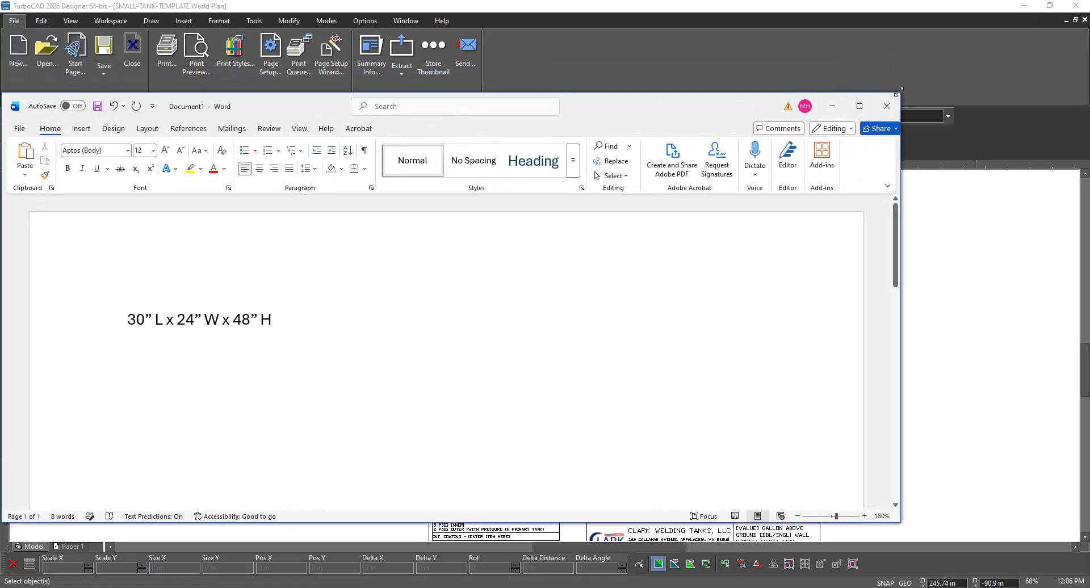
{"action": "mouse_move", "coordinate": [900, 90]}
{"action": "left_mouse_down"}
{"action": "mouse_move", "coordinate": [865, 98]}
{"action": "mouse_move", "coordinate": [822, 67]}
{"action": "mouse_move", "coordinate": [691, 59]}
{"action": "mouse_move", "coordinate": [352, 67]}
{"action": "mouse_move", "coordinate": [344, 4]}
{"action": "mouse_move", "coordinate": [324, 2]}
{"action": "left_mouse_up"}
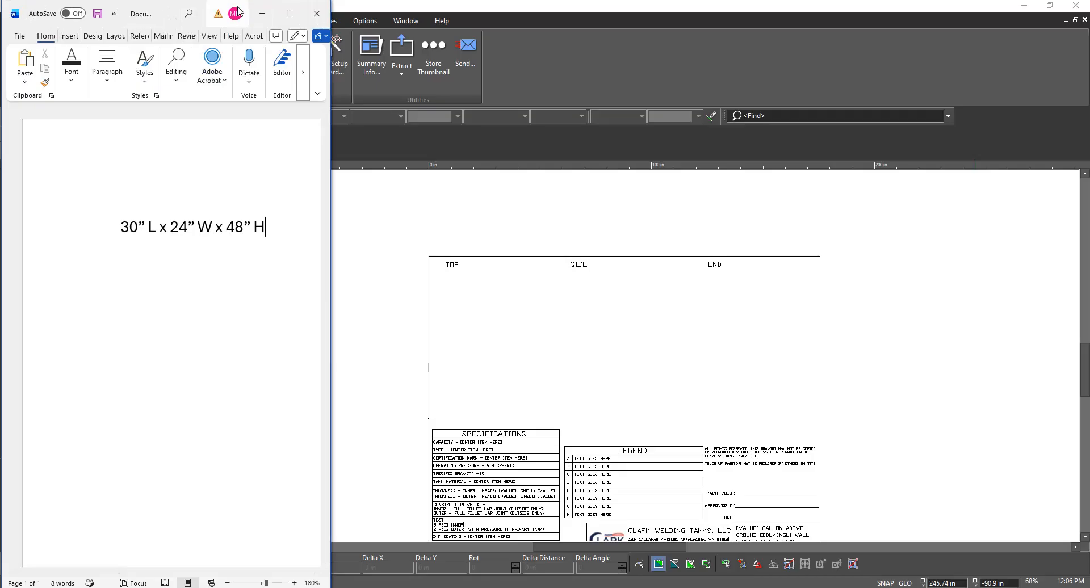
{"action": "left_click_drag", "start_coordinate": [185, 9], "coordinate": [1089, 34]}
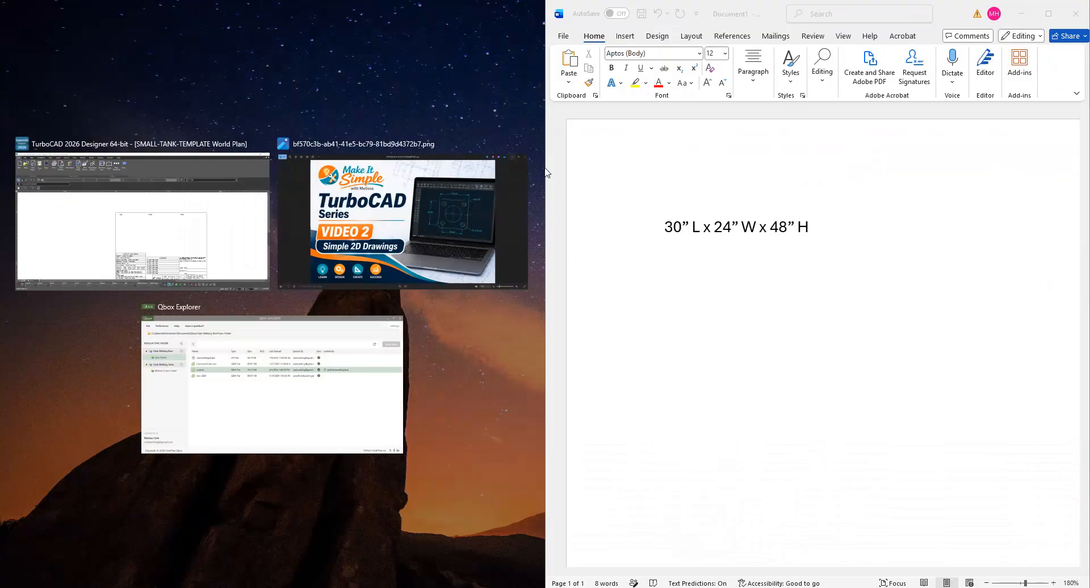
{"action": "left_click_drag", "start_coordinate": [545, 167], "coordinate": [793, 178]}
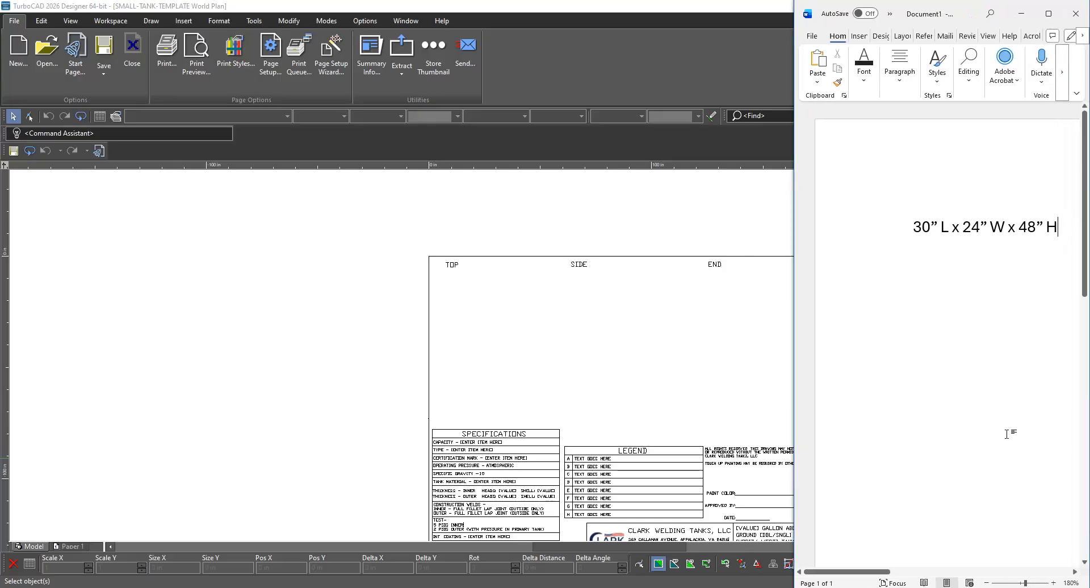
Narrow the Word window to a strip around the tank dimensions and resize the TurboCAD window to fill the remaining screen beside it
{"action": "left_click_drag", "start_coordinate": [887, 574], "coordinate": [910, 580]}
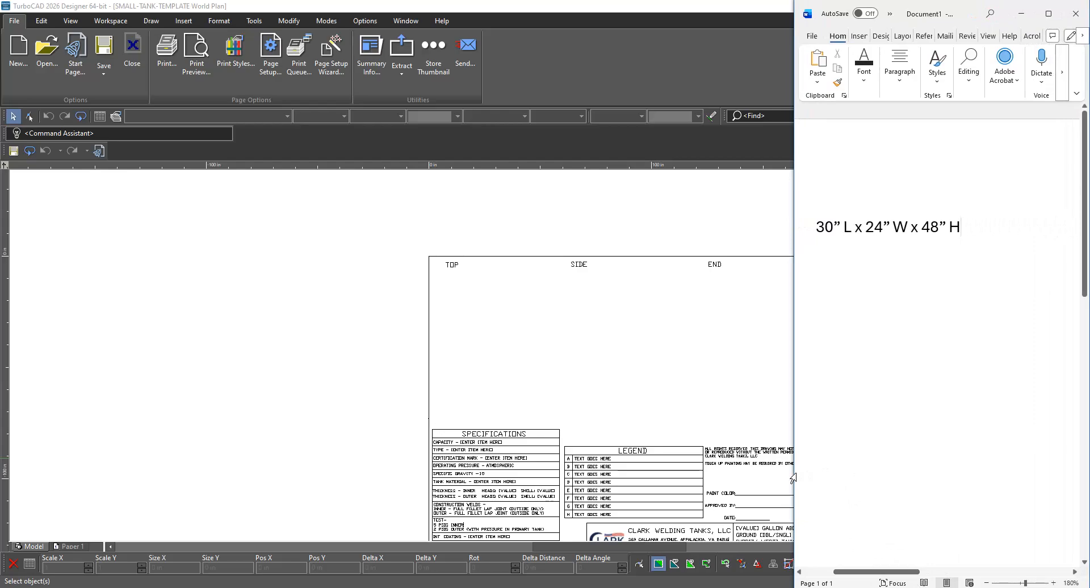
{"action": "left_click_drag", "start_coordinate": [793, 475], "coordinate": [907, 485]}
{"action": "double_click", "coordinate": [574, 4]}
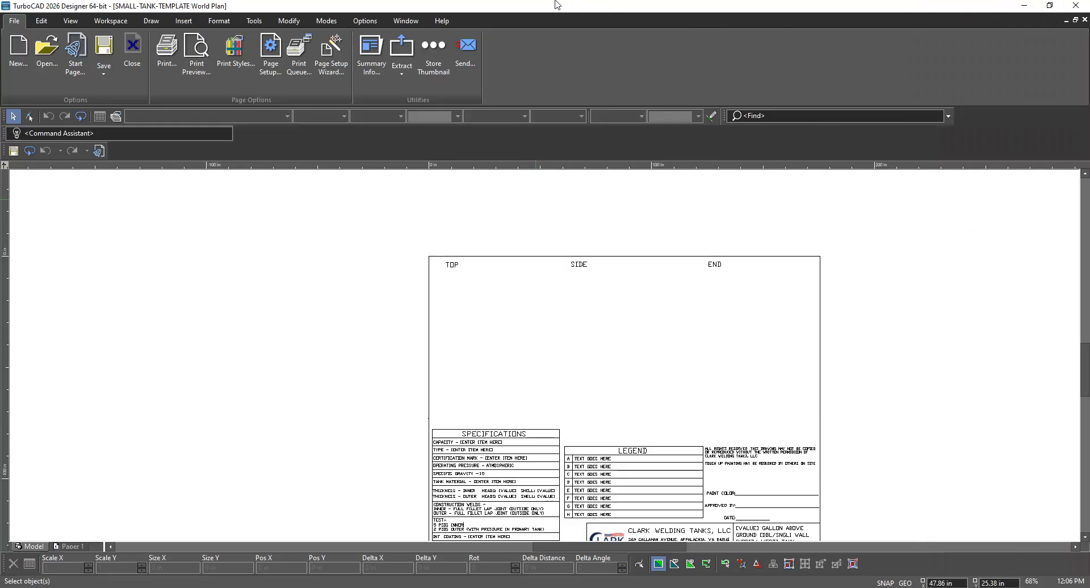
{"action": "left_click", "coordinate": [1049, 6]}
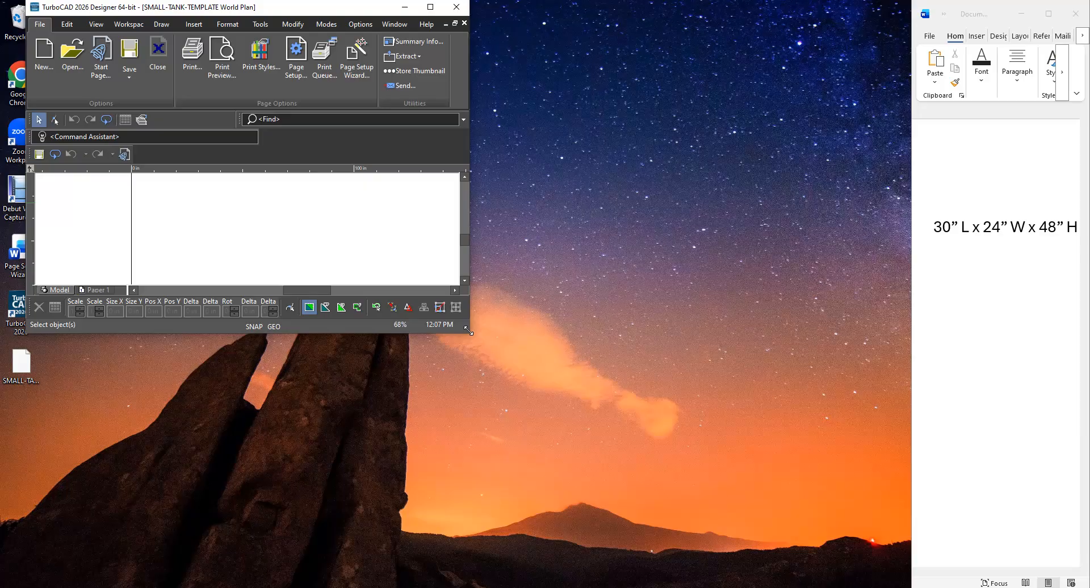
{"action": "mouse_move", "coordinate": [469, 335]}
{"action": "left_mouse_down"}
{"action": "mouse_move", "coordinate": [706, 500]}
{"action": "mouse_move", "coordinate": [901, 584]}
{"action": "left_mouse_up"}
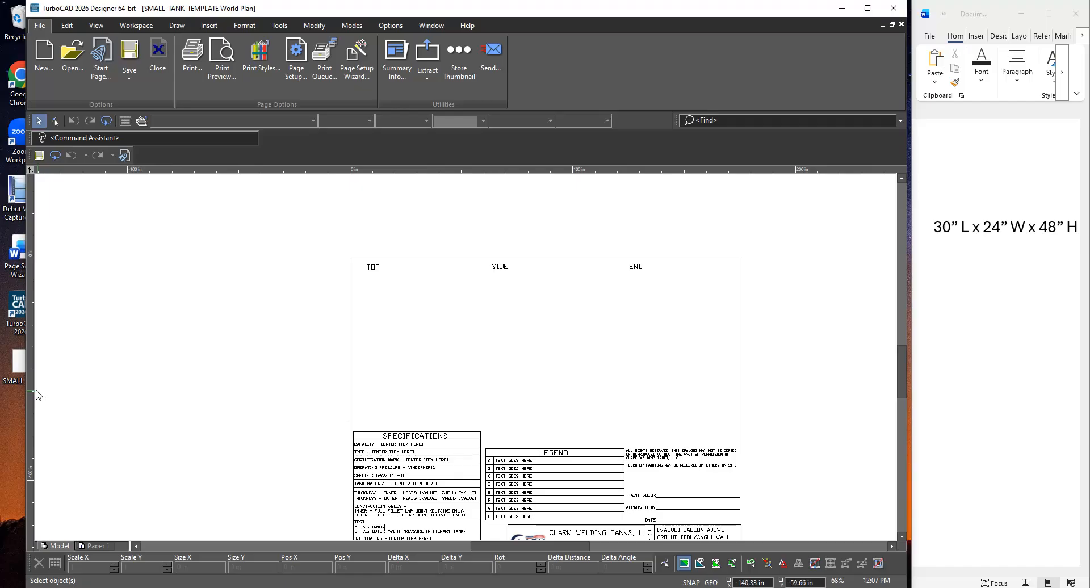
{"action": "left_click_drag", "start_coordinate": [17, 381], "coordinate": [3, 384]}
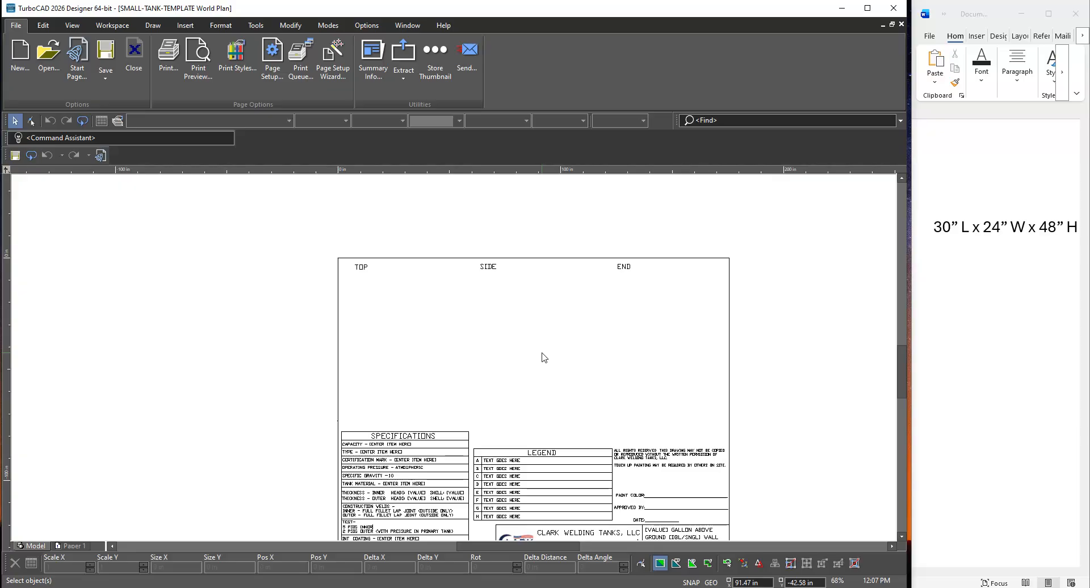
Draw a 30 in by 24 in rectangle below the TOP label for the tank's top view
{"action": "scroll", "coordinate": [544, 357], "scroll_direction": "up", "scroll_amount": 2}
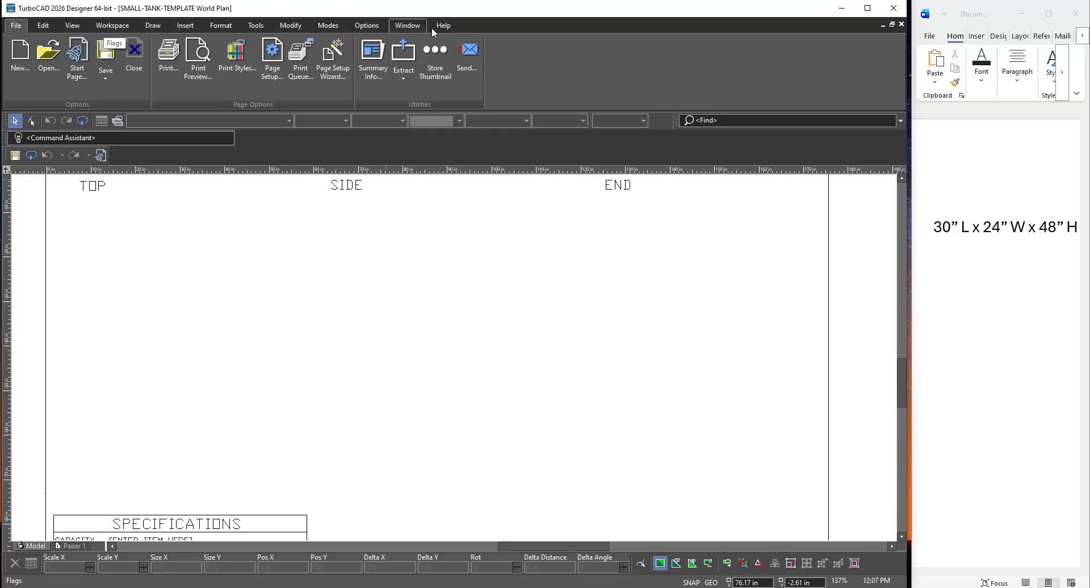
{"action": "left_click", "coordinate": [147, 28]}
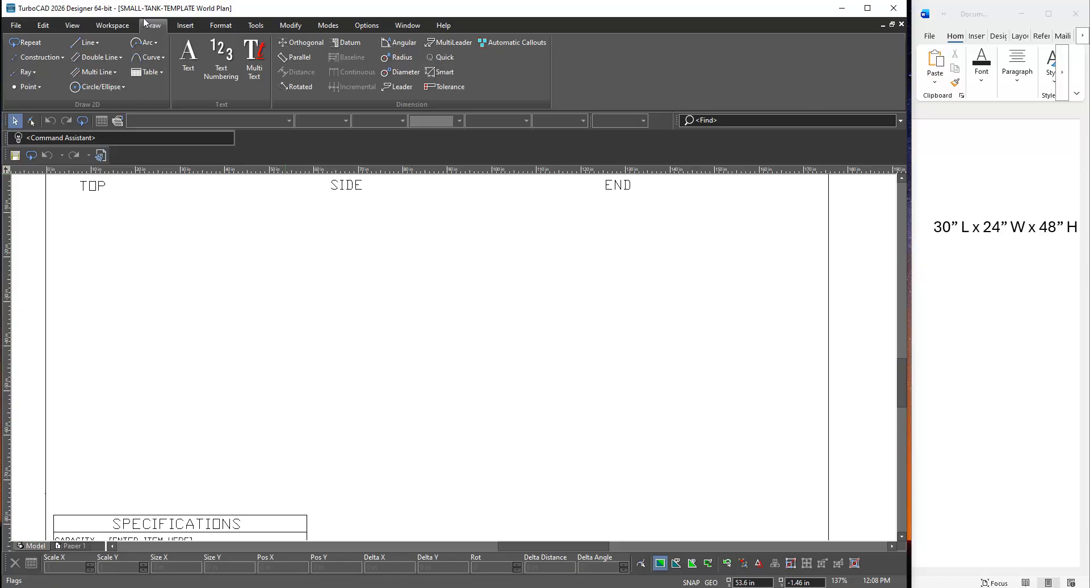
{"action": "left_click", "coordinate": [97, 45]}
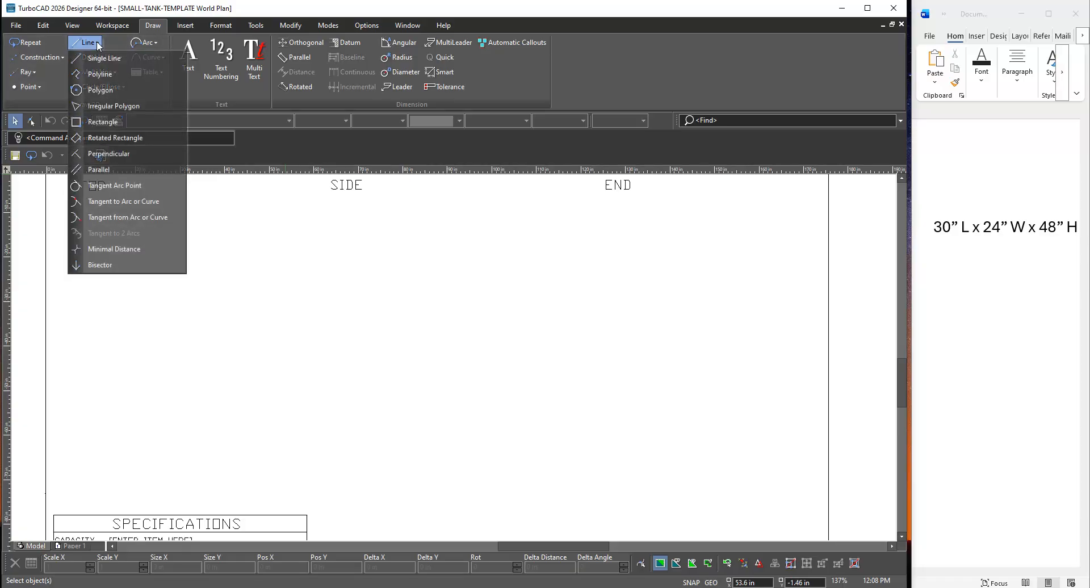
{"action": "left_click", "coordinate": [117, 123]}
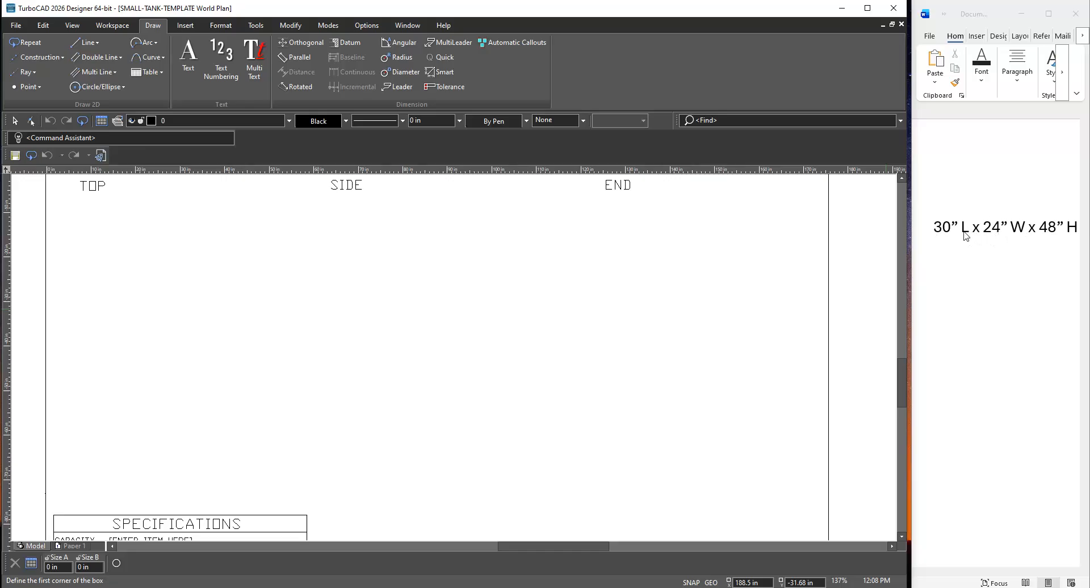
{"action": "left_click", "coordinate": [78, 216]}
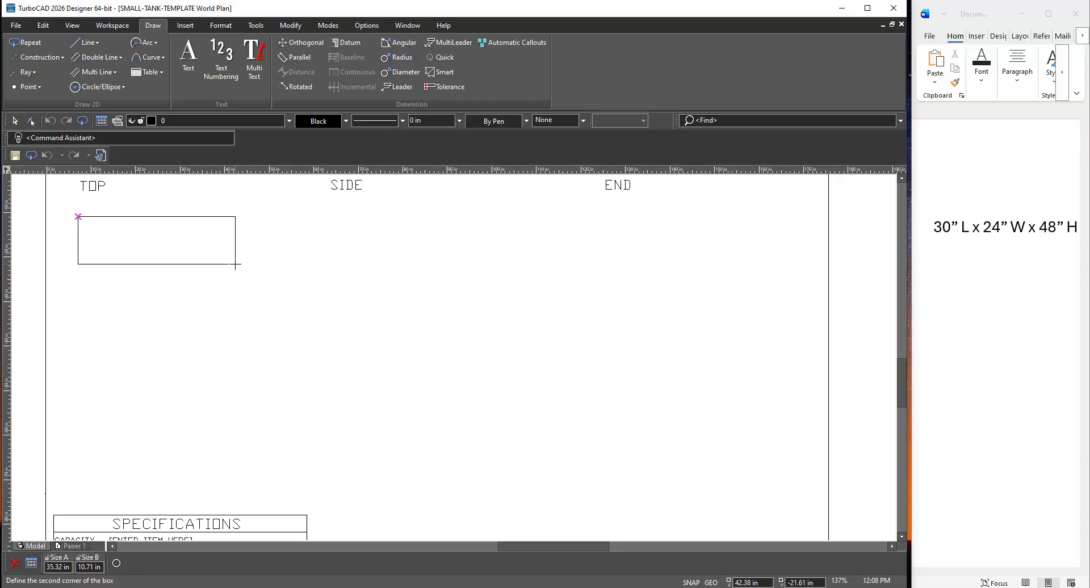
{"action": "key", "text": "Tab"}
{"action": "type", "text": "30"}
{"action": "key", "text": "Tab"}
{"action": "type", "text": "24"}
{"action": "key", "text": "Return"}
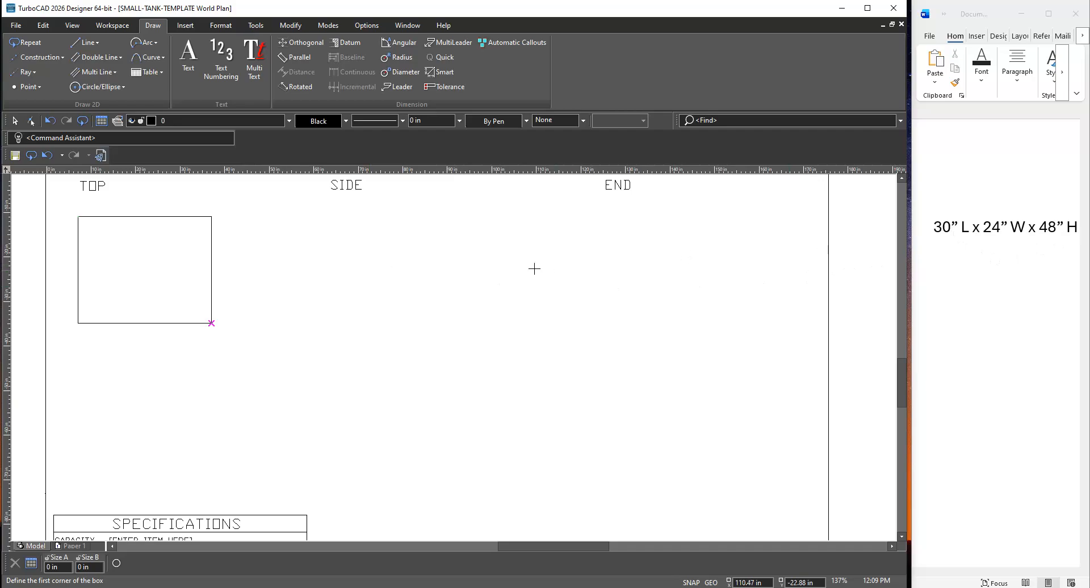
Draw a 30 in wide by 48 in high rectangle below the SIDE label
{"action": "left_click", "coordinate": [332, 211]}
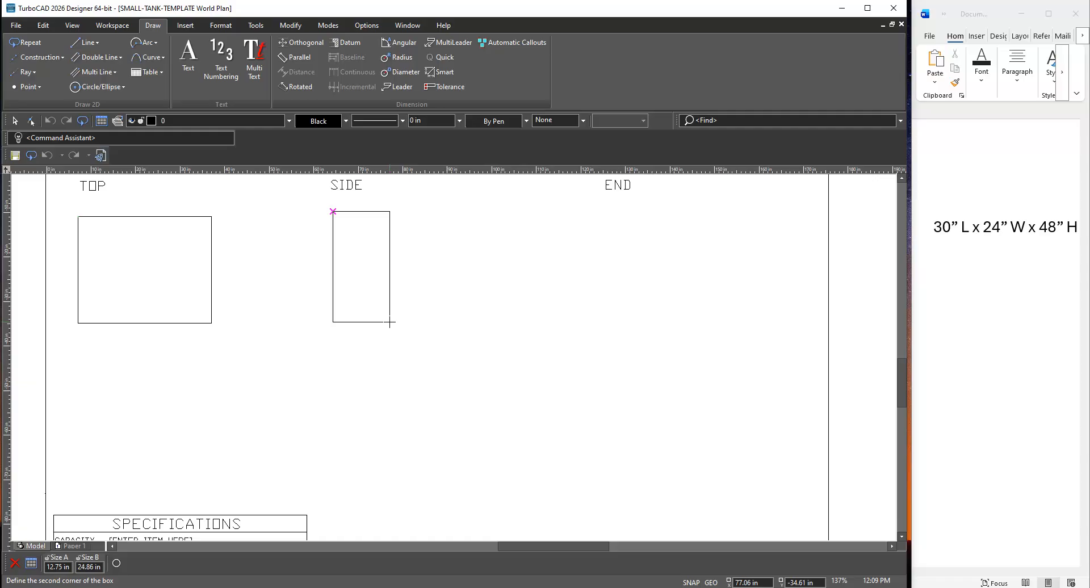
{"action": "key", "text": "Tab"}
{"action": "type", "text": "30"}
{"action": "key", "text": "Tab"}
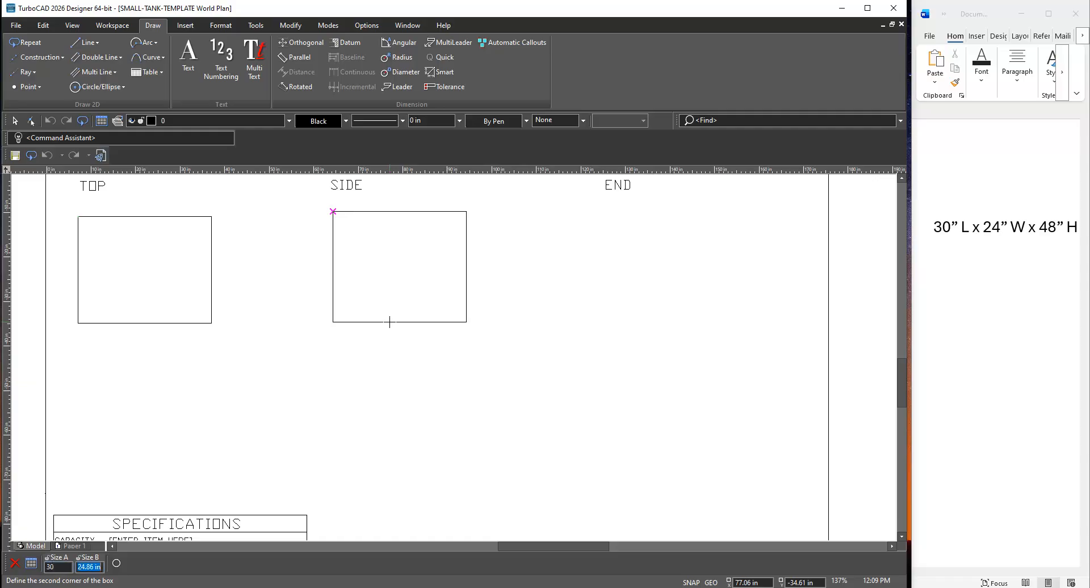
{"action": "type", "text": "48"}
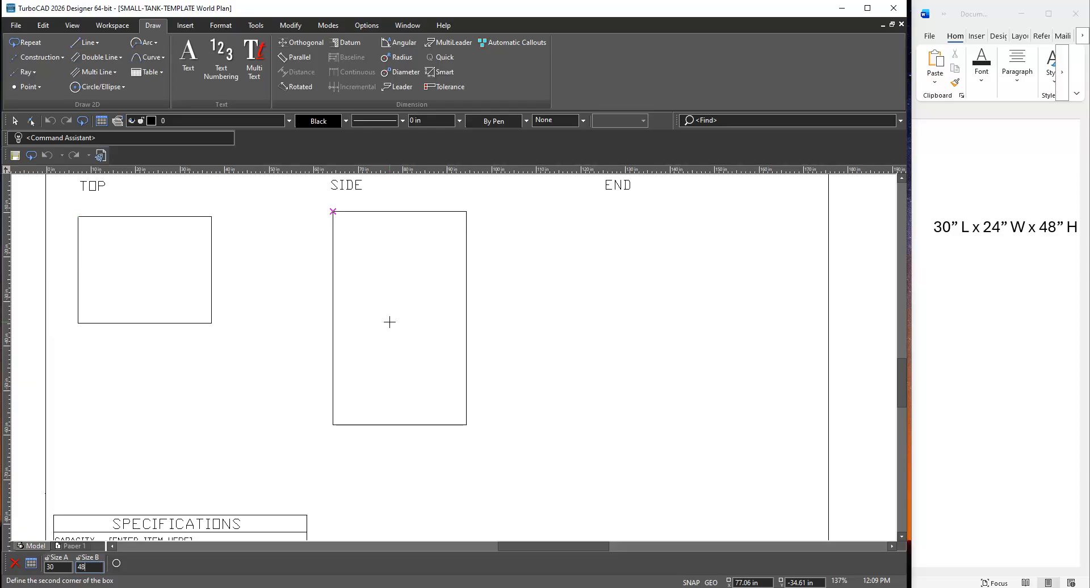
{"action": "key", "text": "Return"}
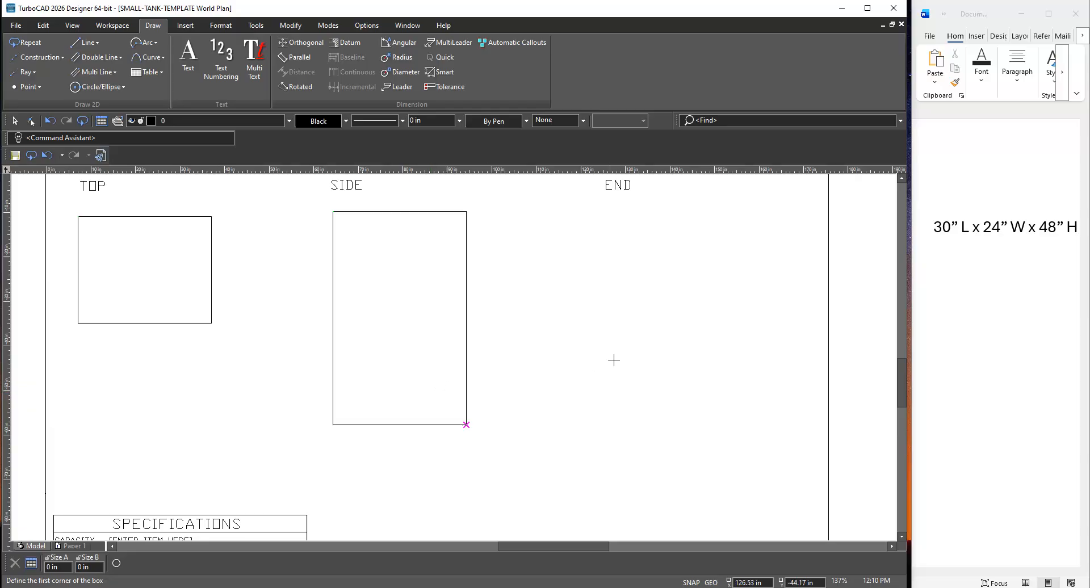
Draw a 24 in wide by 48 in high rectangle below the END label
{"action": "left_click", "coordinate": [603, 206]}
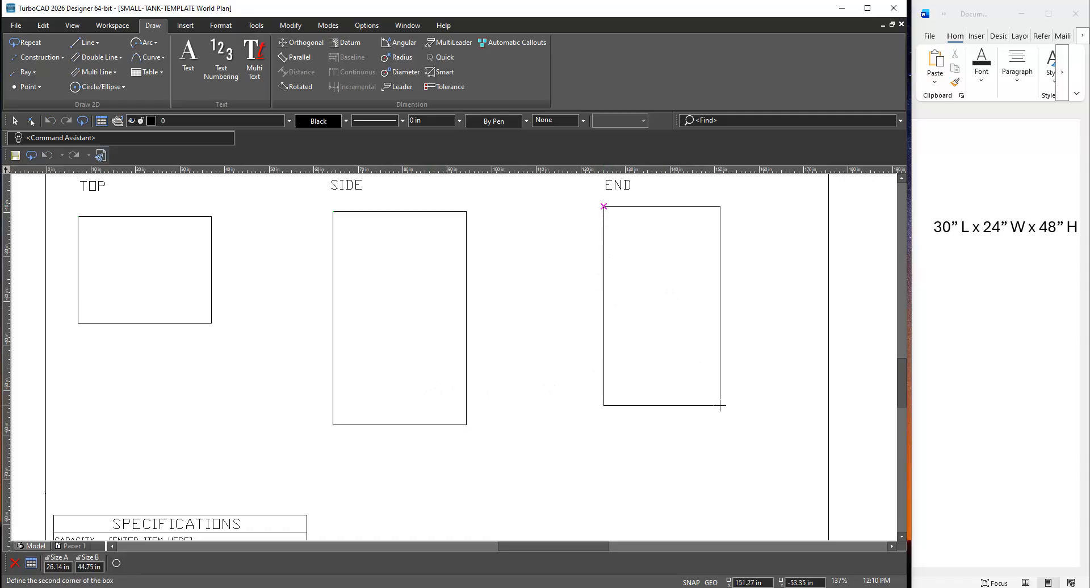
{"action": "key", "text": "Tab"}
{"action": "type", "text": "24"}
{"action": "key", "text": "Tab"}
{"action": "type", "text": "48"}
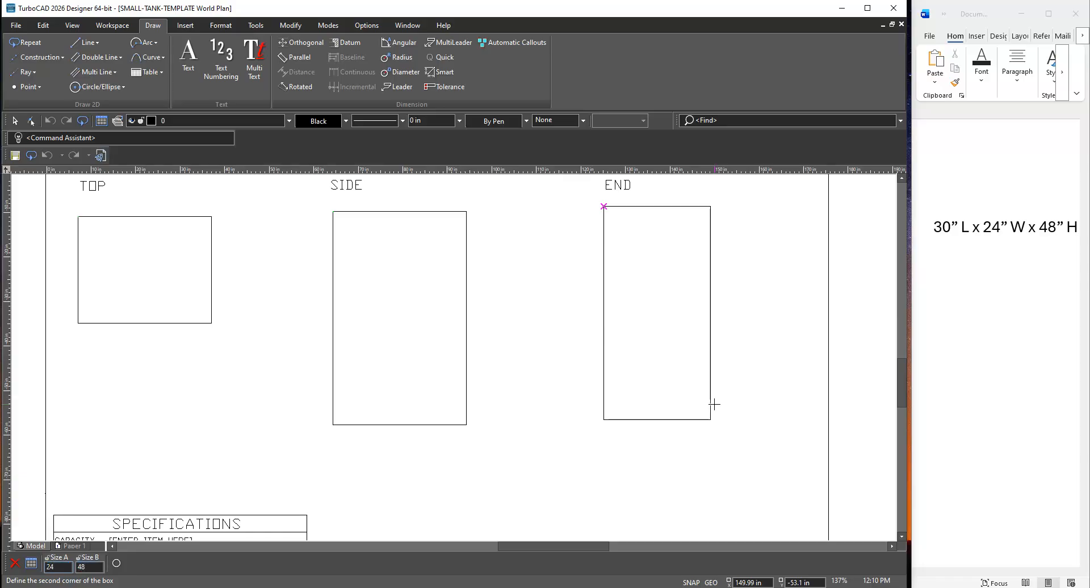
{"action": "key", "text": "Return"}
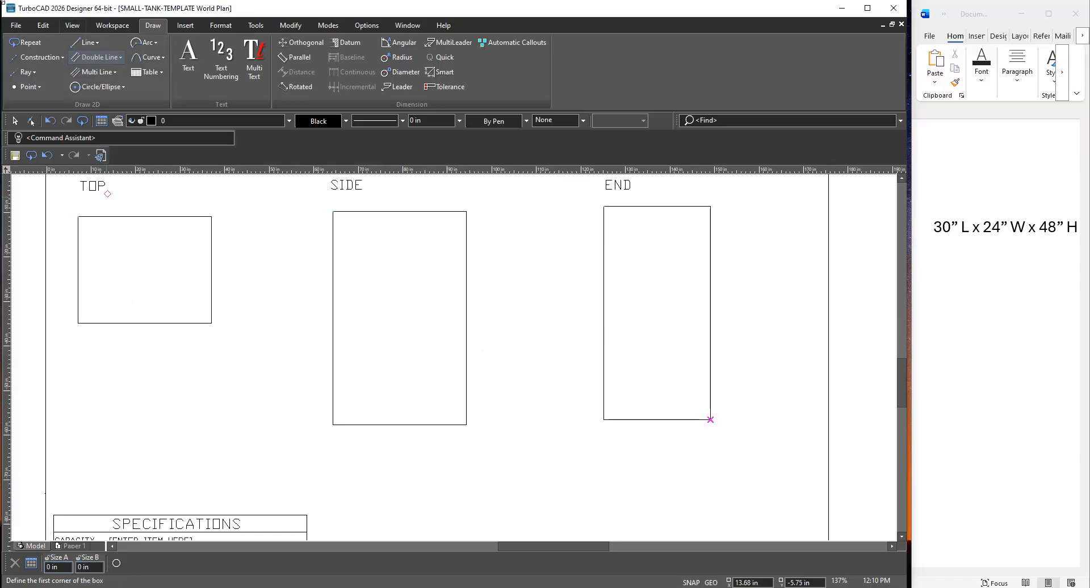
Switch to the Select tool and check the selection of the rectangle under TOP, leaving it deselected
{"action": "left_click", "coordinate": [183, 49]}
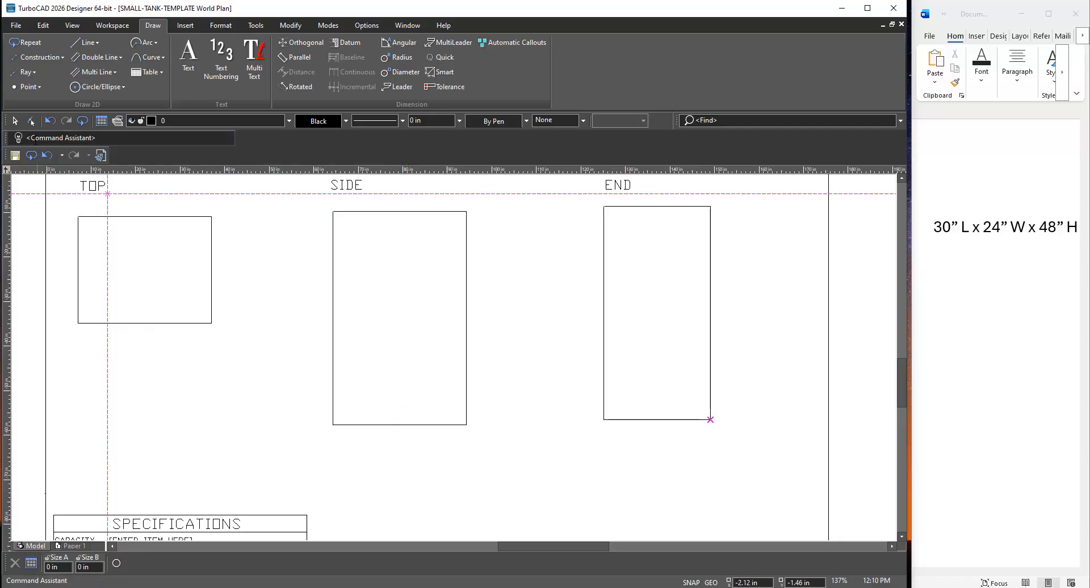
{"action": "left_click", "coordinate": [15, 122]}
{"action": "left_click", "coordinate": [183, 223]}
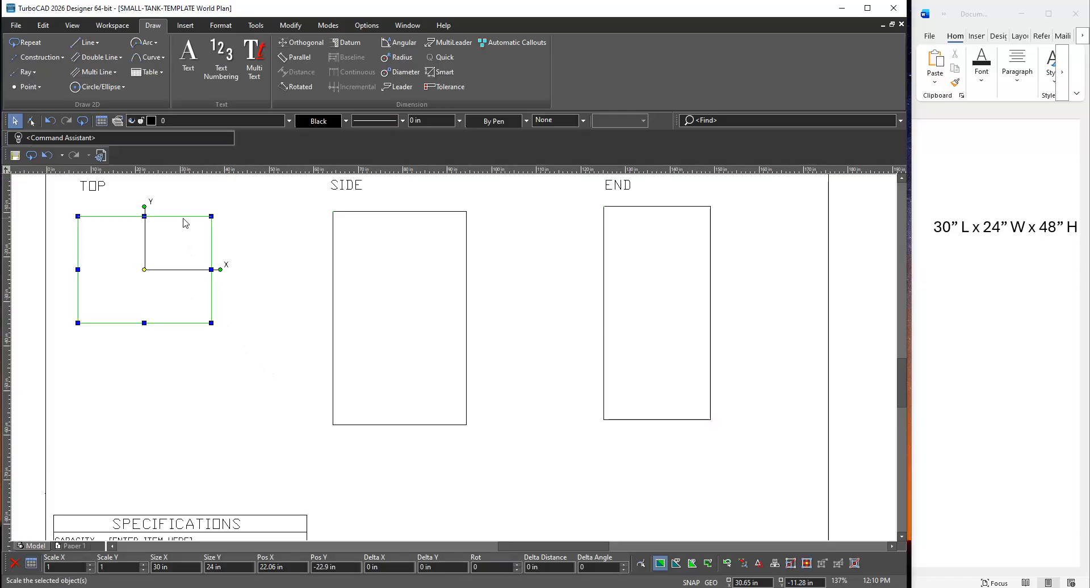
{"action": "left_click", "coordinate": [238, 296]}
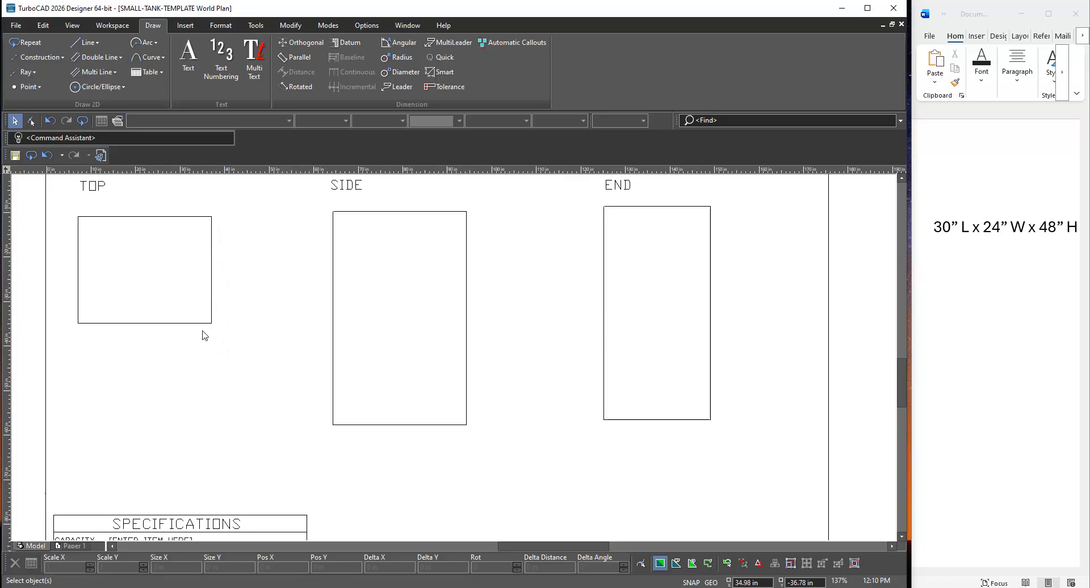
Try moving the SIDE rectangle directly beneath the TOP rectangle so their vertical edges line up
{"action": "left_click_drag", "start_coordinate": [318, 199], "coordinate": [499, 445]}
{"action": "left_click_drag", "start_coordinate": [360, 423], "coordinate": [211, 475]}
{"action": "left_click_drag", "start_coordinate": [251, 363], "coordinate": [173, 397]}
{"action": "left_click_drag", "start_coordinate": [219, 338], "coordinate": [114, 367]}
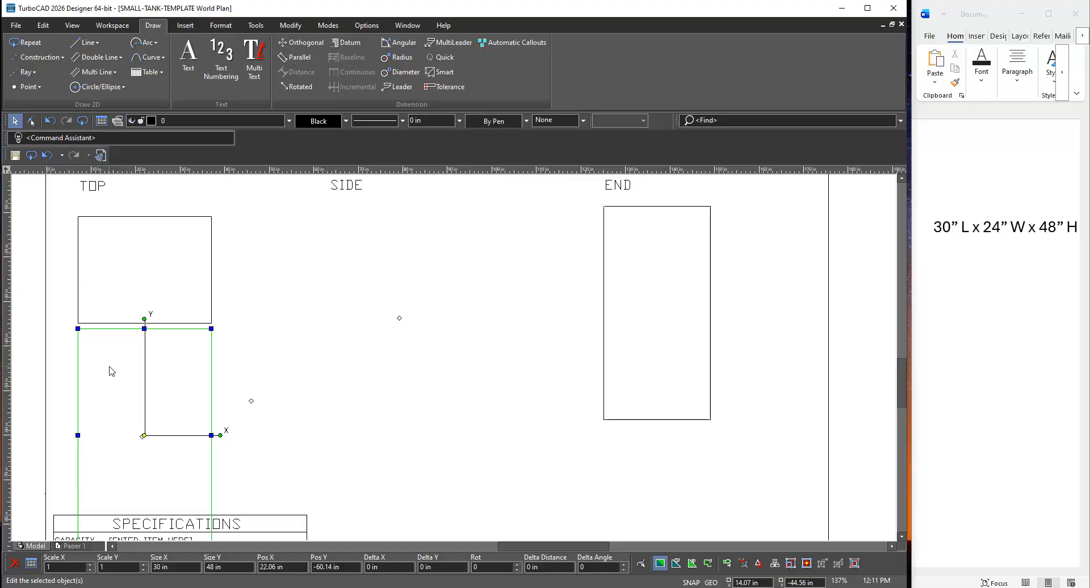
Undo all the moves of the SIDE rectangle and clear the selection
{"action": "key", "text": "ctrl+z"}
{"action": "key", "text": "ctrl+z"}
{"action": "key", "text": "ctrl+z"}
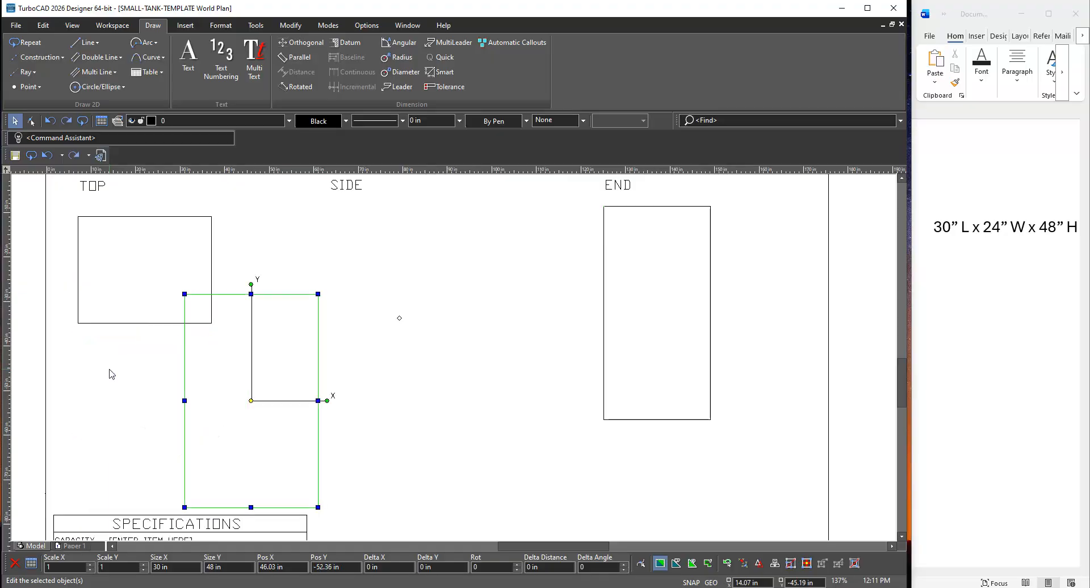
{"action": "key", "text": "ctrl+z"}
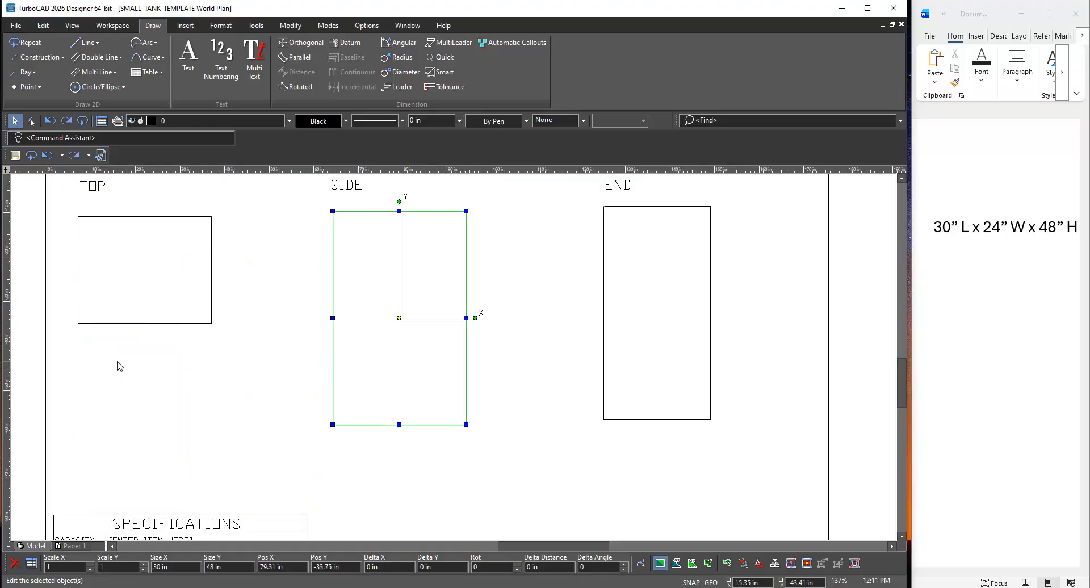
{"action": "left_click", "coordinate": [580, 276]}
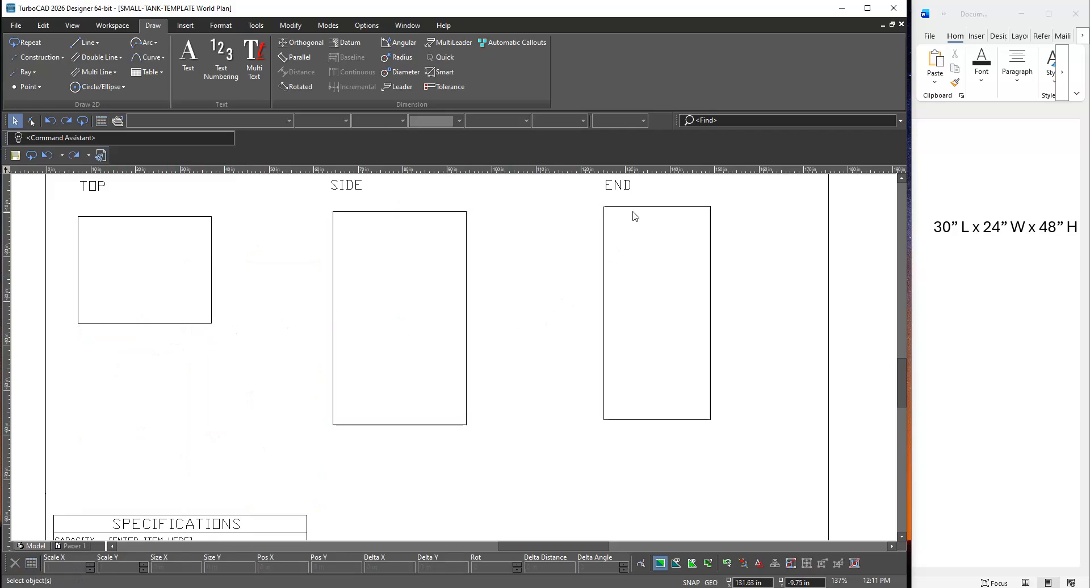
Try a freehand rotation of the END rectangle by about 90° counterclockwise, and undo it
{"action": "left_click", "coordinate": [633, 210]}
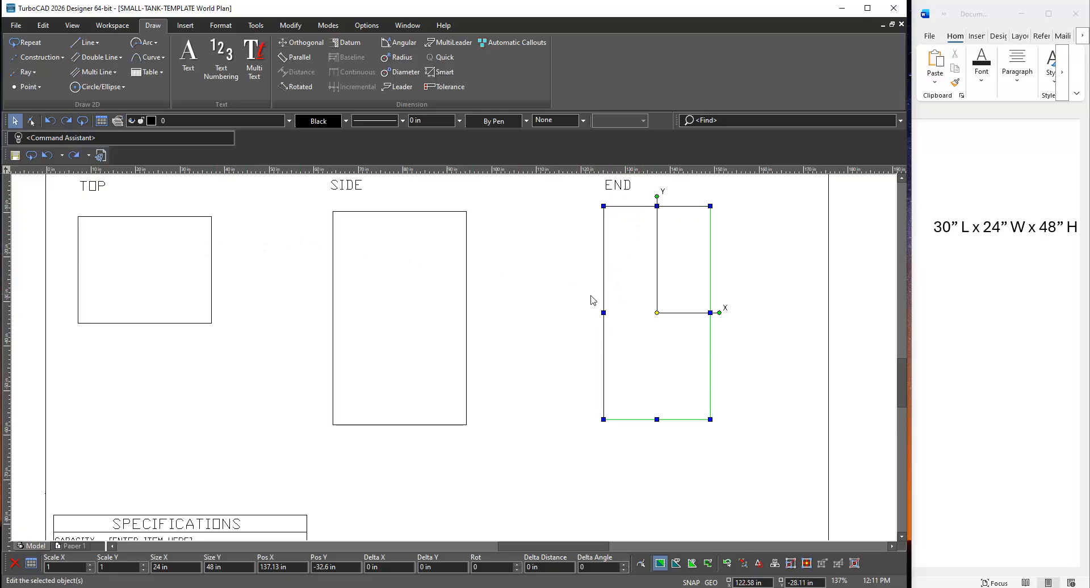
{"action": "left_click", "coordinate": [658, 196]}
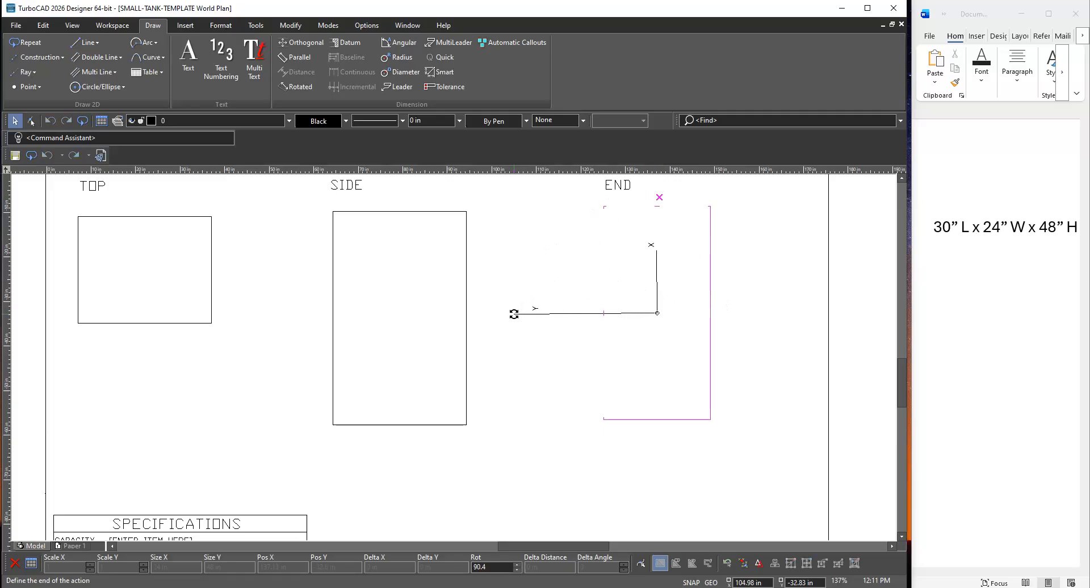
{"action": "left_click", "coordinate": [513, 314]}
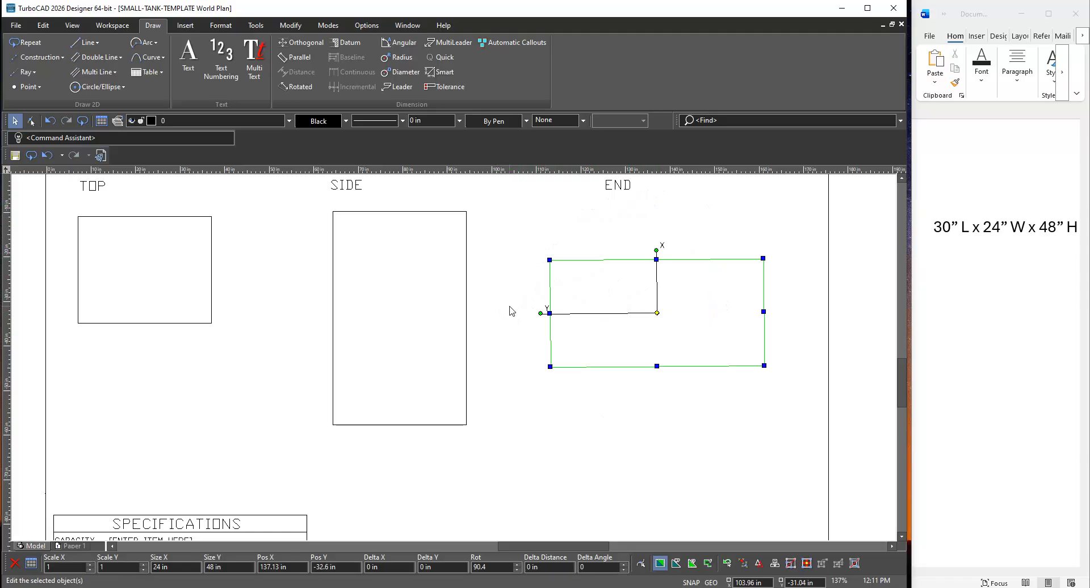
{"action": "key", "text": "ctrl+z"}
Rotate the END rectangle onto its side at exactly 90° and move it next to the TOP rectangle
{"action": "left_click", "coordinate": [657, 194]}
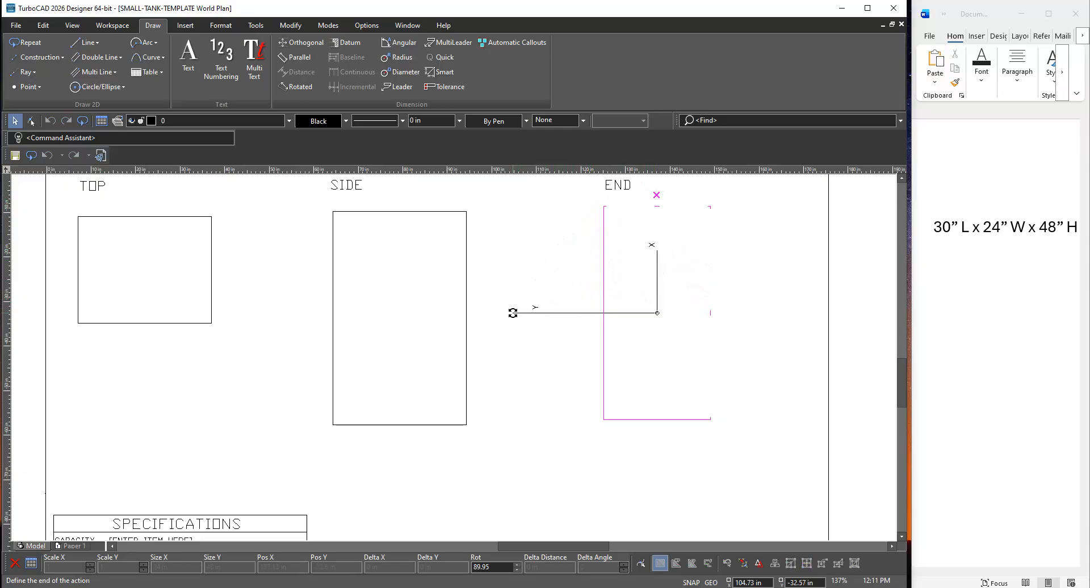
{"action": "left_click", "coordinate": [512, 313]}
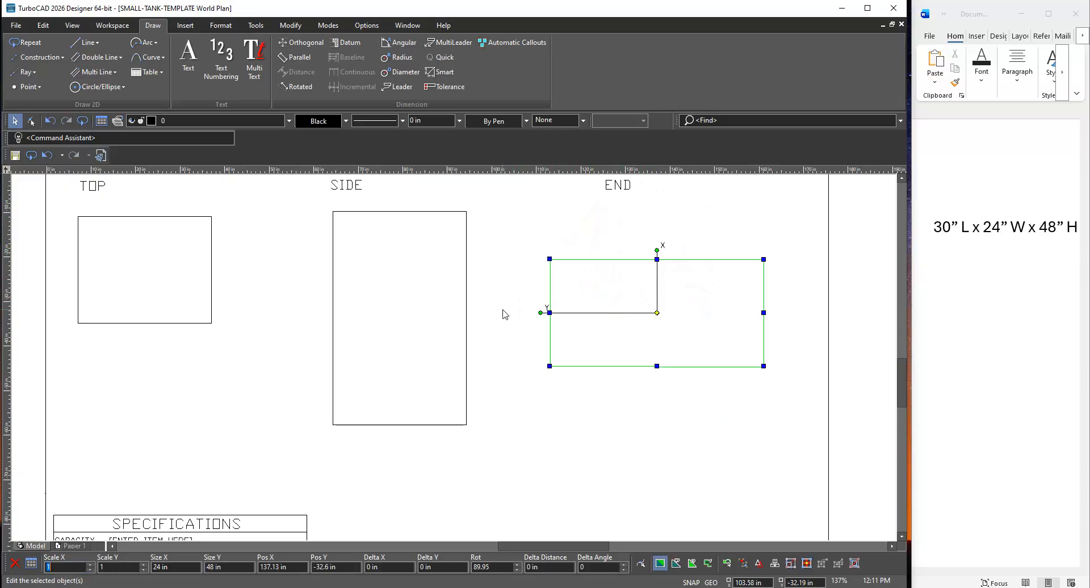
{"action": "key", "text": "Tab"}
{"action": "key", "text": "Tab"}
{"action": "key", "text": "Tab"}
{"action": "key", "text": "Tab"}
{"action": "key", "text": "Tab"}
{"action": "key", "text": "Tab"}
{"action": "key", "text": "Tab"}
{"action": "type", "text": "90"}
{"action": "key", "text": "Return"}
{"action": "left_click_drag", "start_coordinate": [610, 342], "coordinate": [256, 303]}
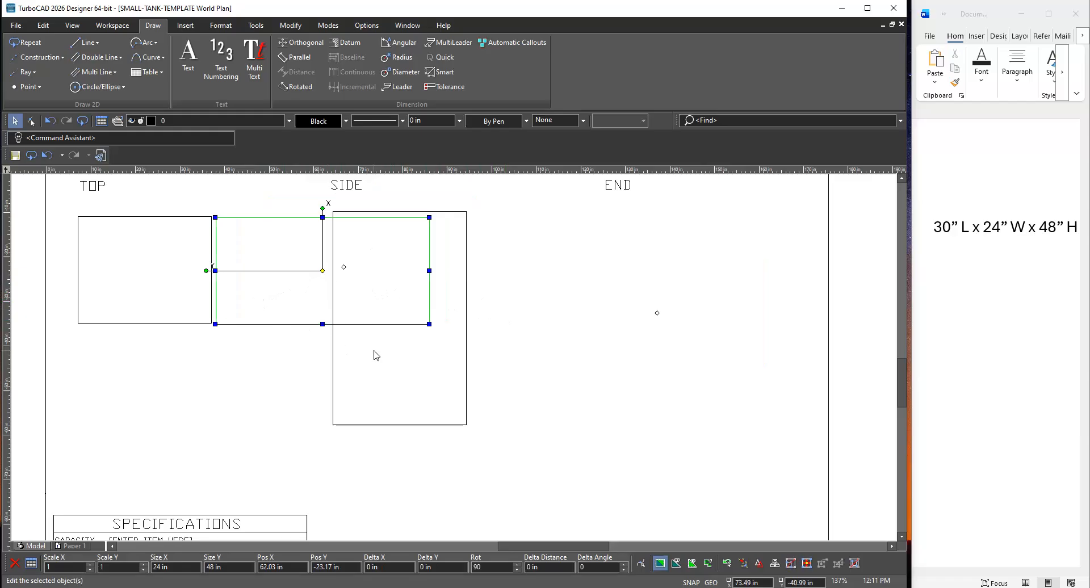
Undo the END rectangle's move and rotation, and clear the selection
{"action": "key", "text": "ctrl+z"}
{"action": "key", "text": "ctrl+z"}
{"action": "key", "text": "ctrl+z"}
{"action": "key", "text": "ctrl+z"}
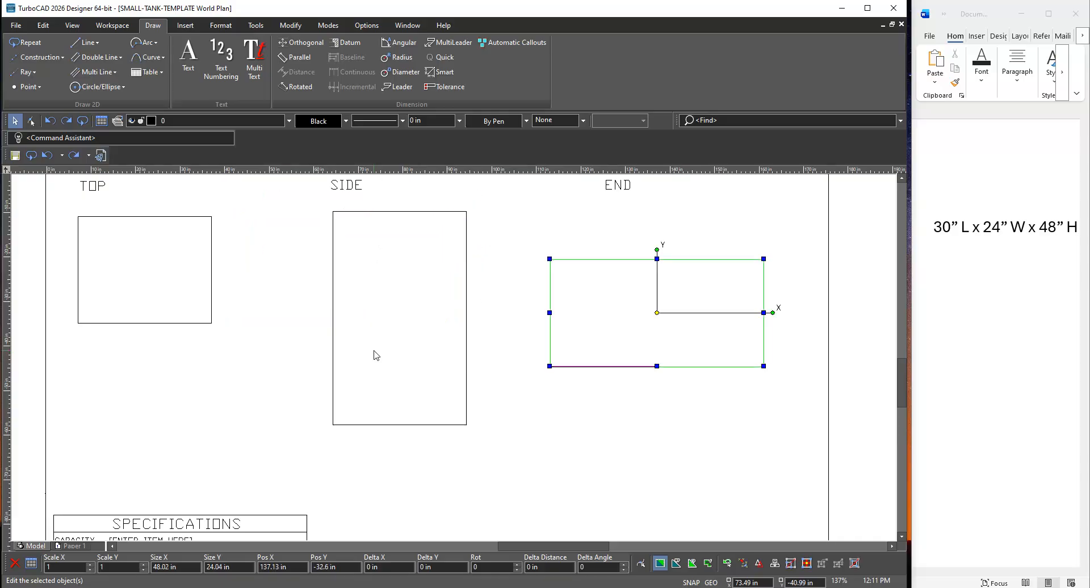
{"action": "key", "text": "ctrl+z"}
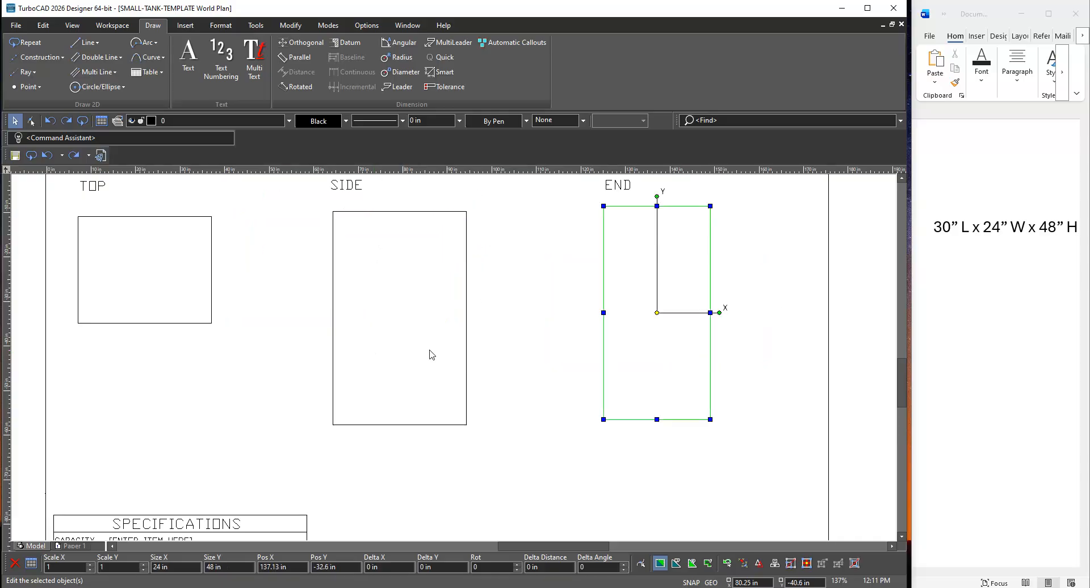
{"action": "left_click", "coordinate": [530, 266]}
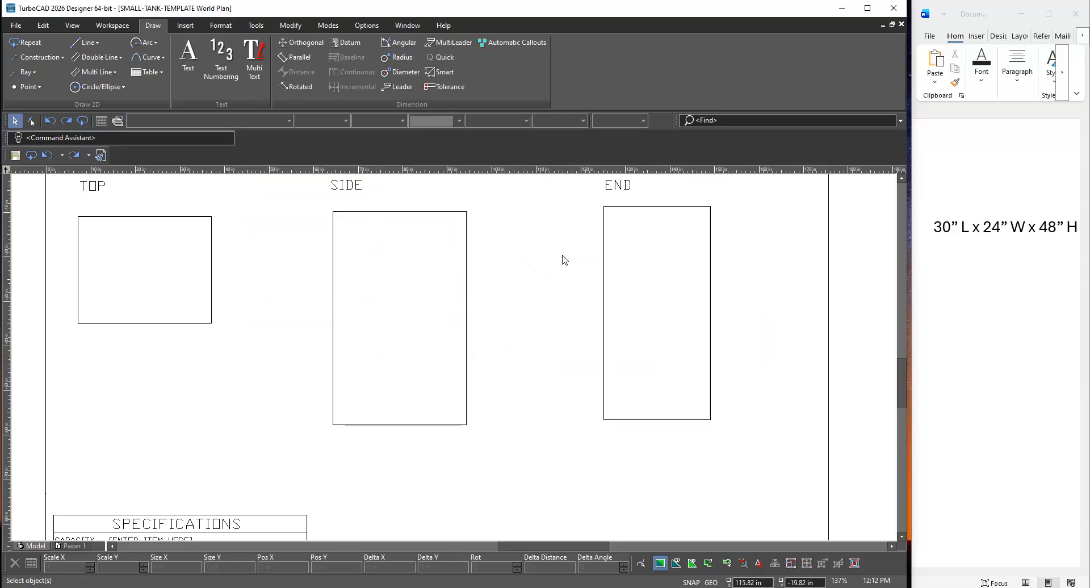
{"action": "scroll", "coordinate": [452, 360], "scroll_direction": "down", "scroll_amount": 2}
{"action": "scroll", "coordinate": [454, 362], "scroll_direction": "up", "scroll_amount": 2}
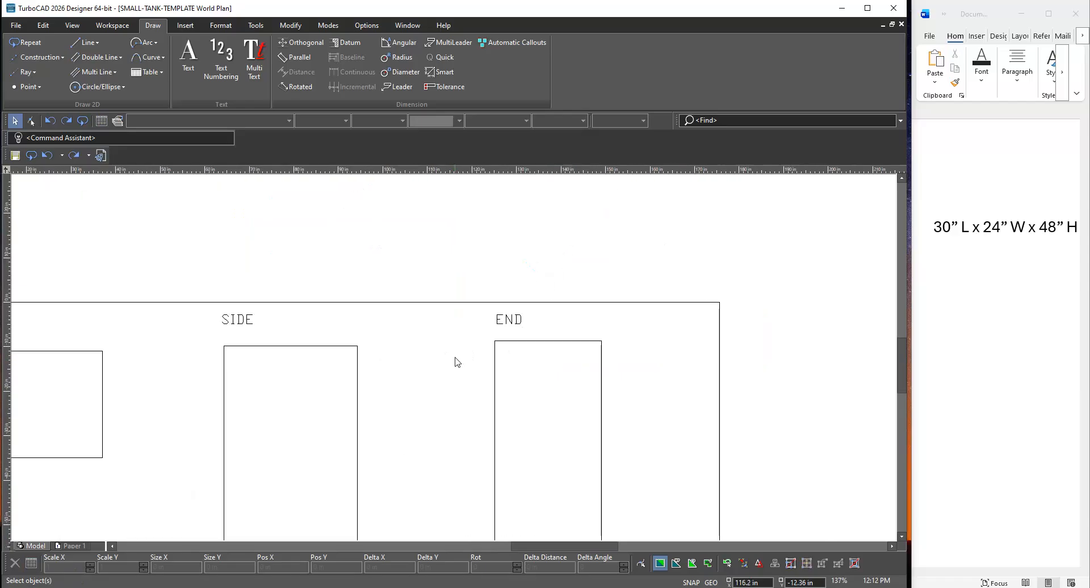
{"action": "scroll", "coordinate": [455, 361], "scroll_direction": "down", "scroll_amount": 2}
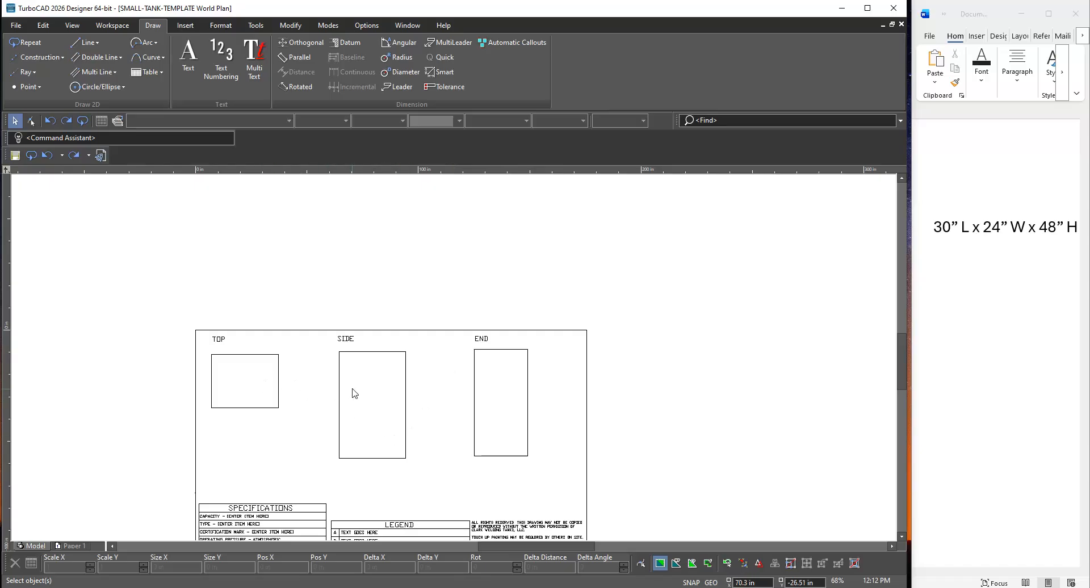
{"action": "left_click", "coordinate": [463, 333]}
{"action": "left_click_drag", "start_coordinate": [463, 334], "coordinate": [443, 423]}
{"action": "left_click_drag", "start_coordinate": [205, 349], "coordinate": [495, 487]}
{"action": "mouse_move", "coordinate": [548, 484]}
{"action": "left_mouse_down"}
{"action": "mouse_move", "coordinate": [277, 418]}
{"action": "mouse_move", "coordinate": [195, 375]}
{"action": "mouse_move", "coordinate": [193, 353]}
{"action": "left_mouse_up"}
{"action": "left_click", "coordinate": [170, 319]}
{"action": "left_click_drag", "start_coordinate": [206, 347], "coordinate": [206, 347]}
Select the TOP, SIDE and END rectangles together, align them by their middles, and clear the selection
{"action": "mouse_move", "coordinate": [206, 348]}
{"action": "left_mouse_down"}
{"action": "mouse_move", "coordinate": [339, 456]}
{"action": "mouse_move", "coordinate": [506, 493]}
{"action": "mouse_move", "coordinate": [561, 486]}
{"action": "mouse_move", "coordinate": [554, 469]}
{"action": "left_mouse_up"}
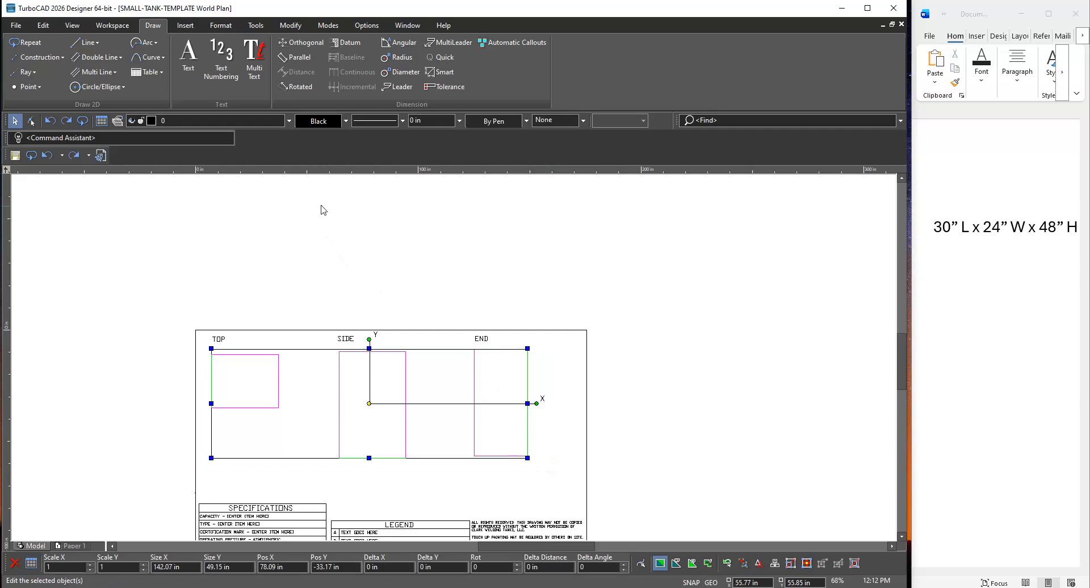
{"action": "left_click", "coordinate": [291, 27]}
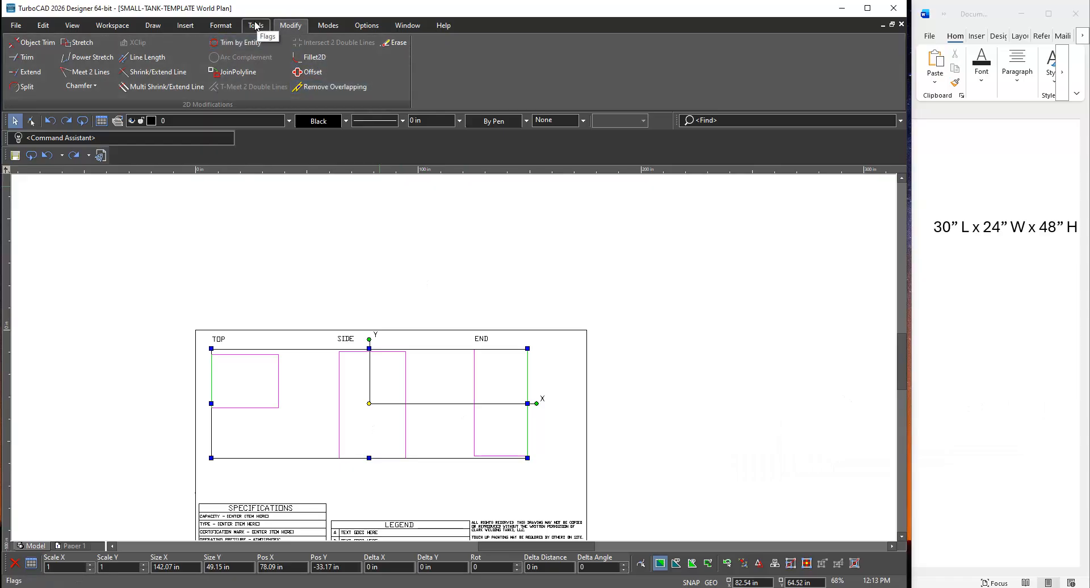
{"action": "left_click", "coordinate": [234, 30]}
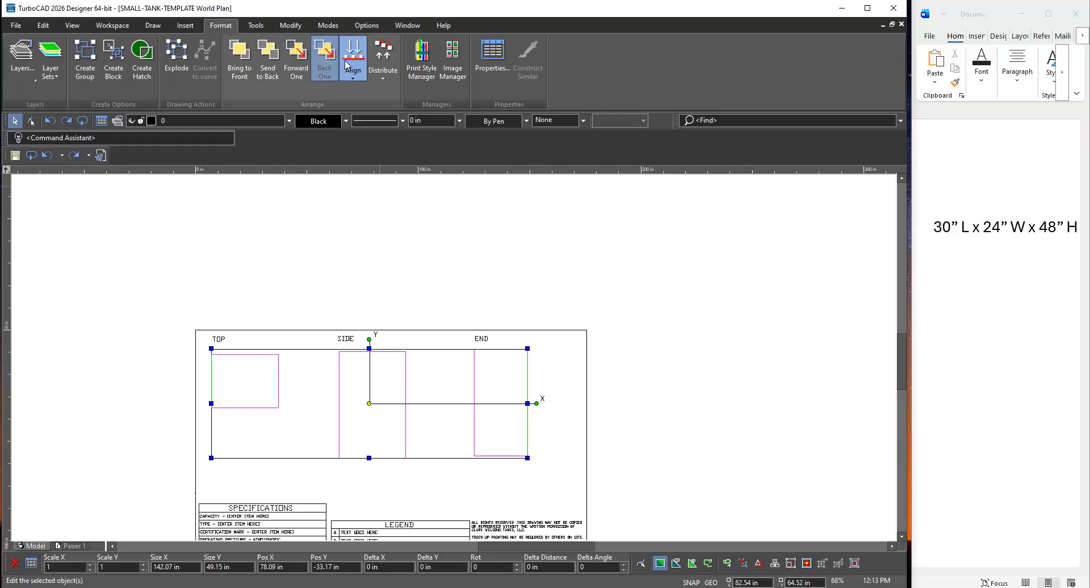
{"action": "left_click", "coordinate": [353, 79]}
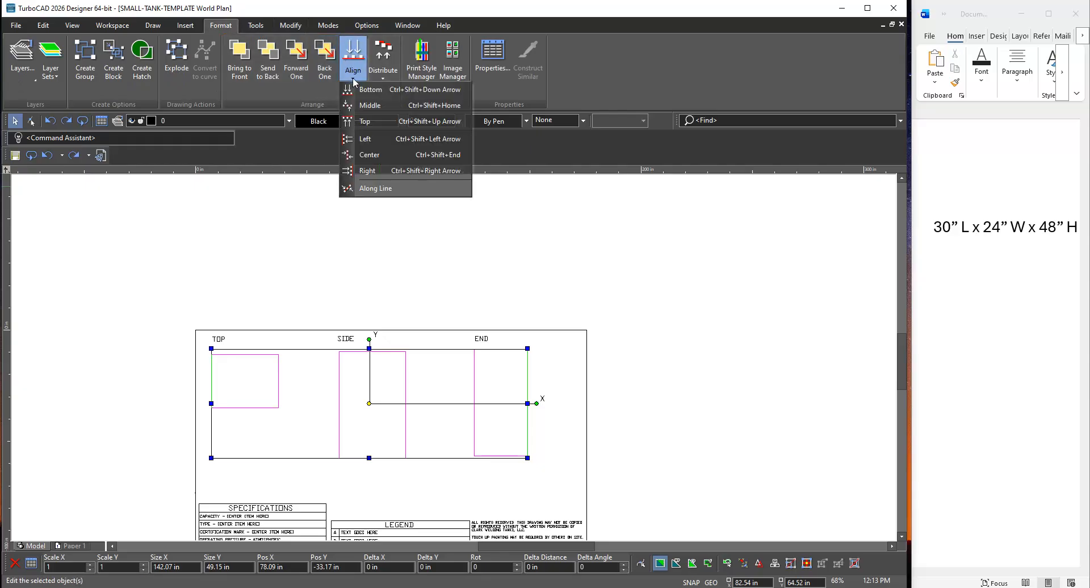
{"action": "left_click", "coordinate": [370, 105]}
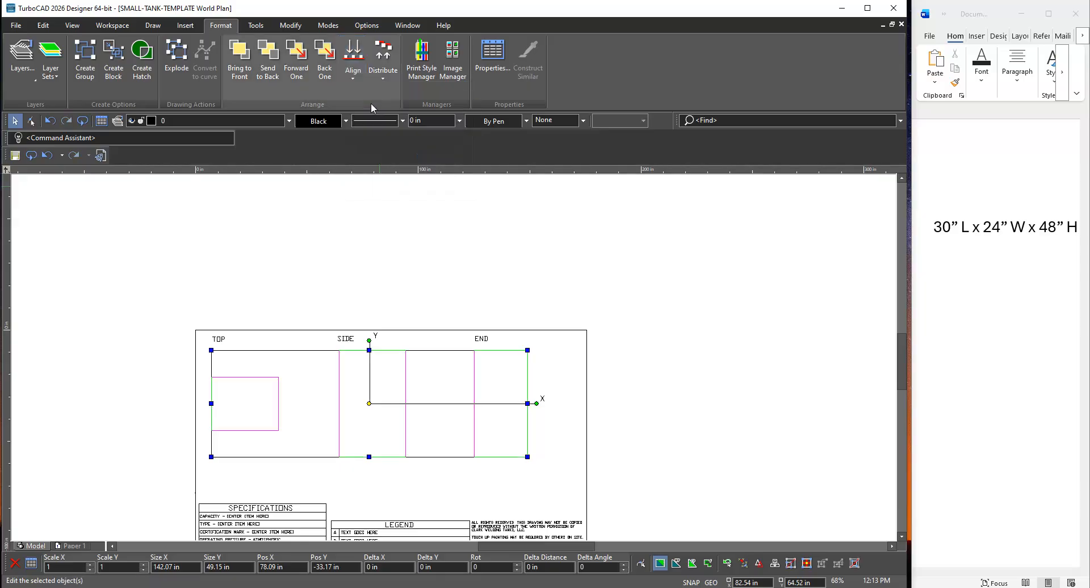
{"action": "left_click", "coordinate": [574, 470]}
Select the TOP, SIDE and END text labels together, align them by their middles, and clear the selection
{"action": "left_click_drag", "start_coordinate": [205, 337], "coordinate": [503, 349]}
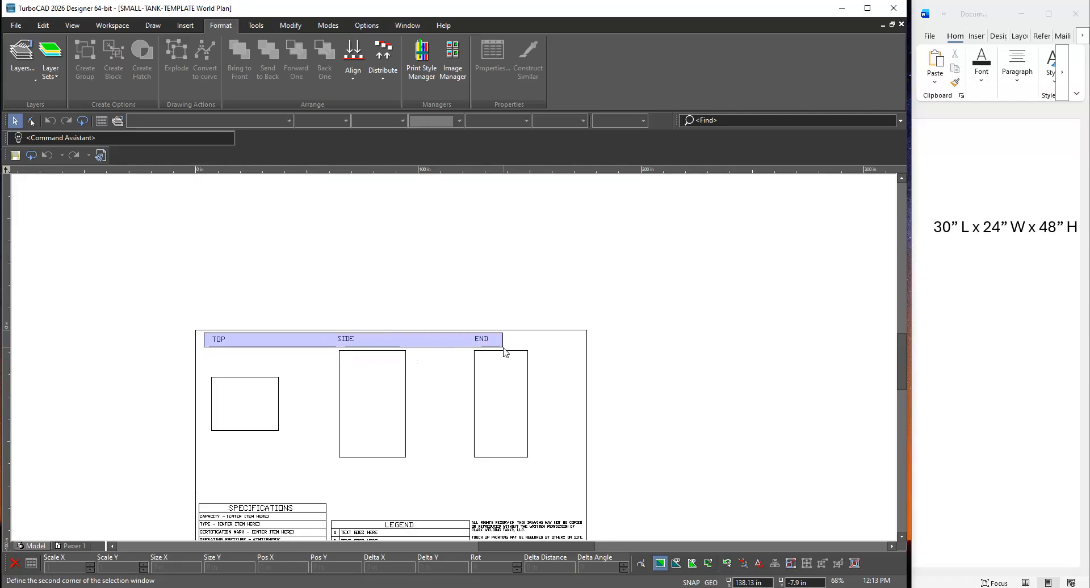
{"action": "left_click_drag", "start_coordinate": [505, 352], "coordinate": [504, 354]}
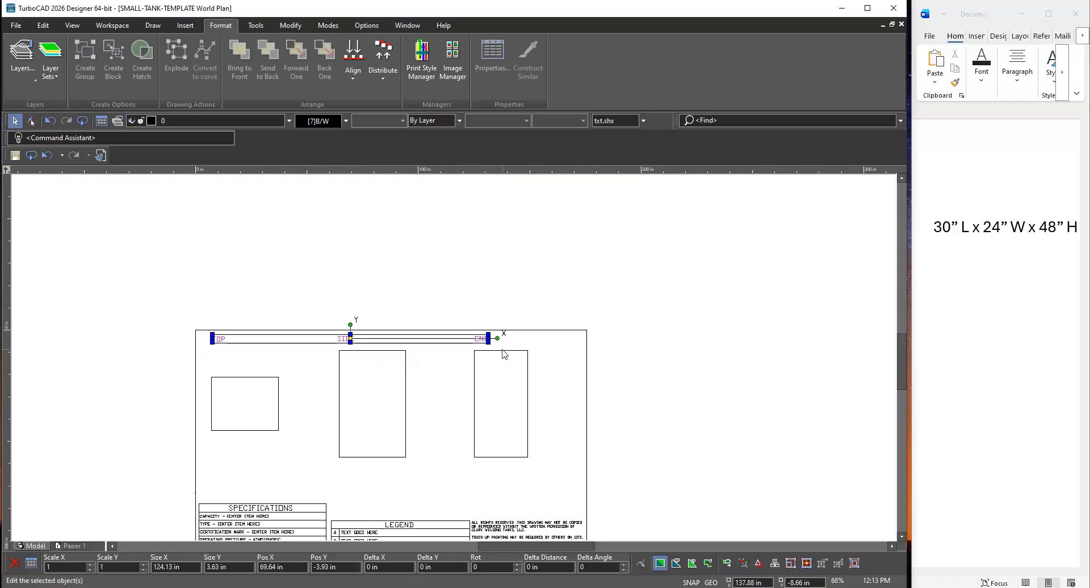
{"action": "left_click", "coordinate": [353, 78]}
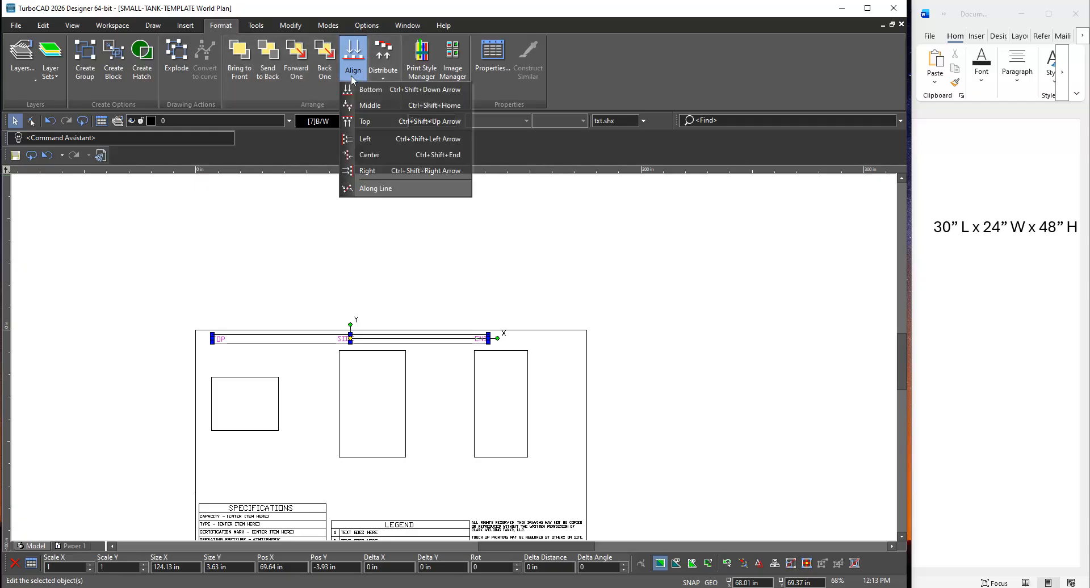
{"action": "left_click", "coordinate": [366, 106]}
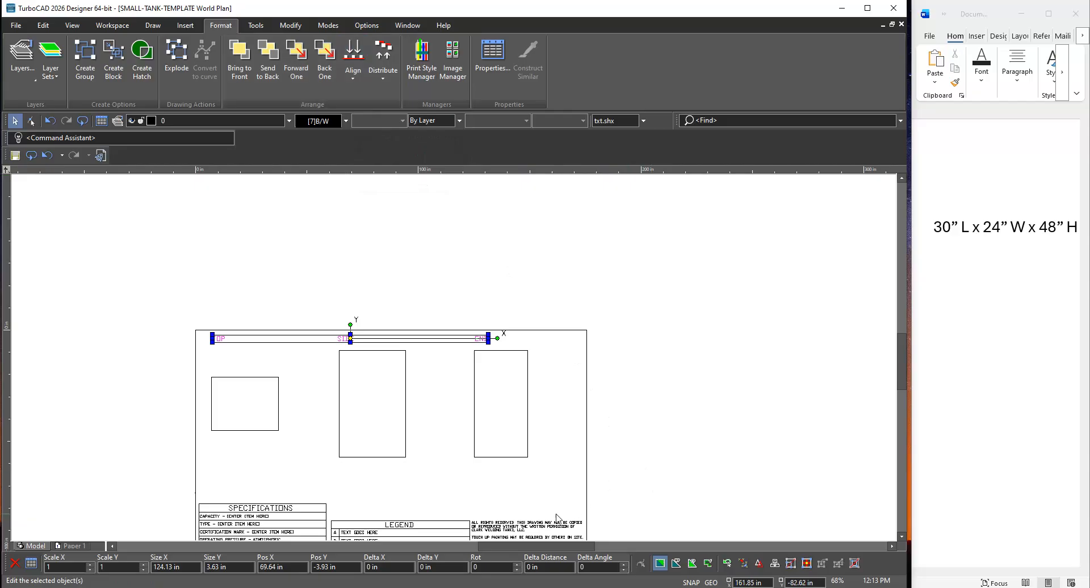
{"action": "left_click", "coordinate": [359, 466]}
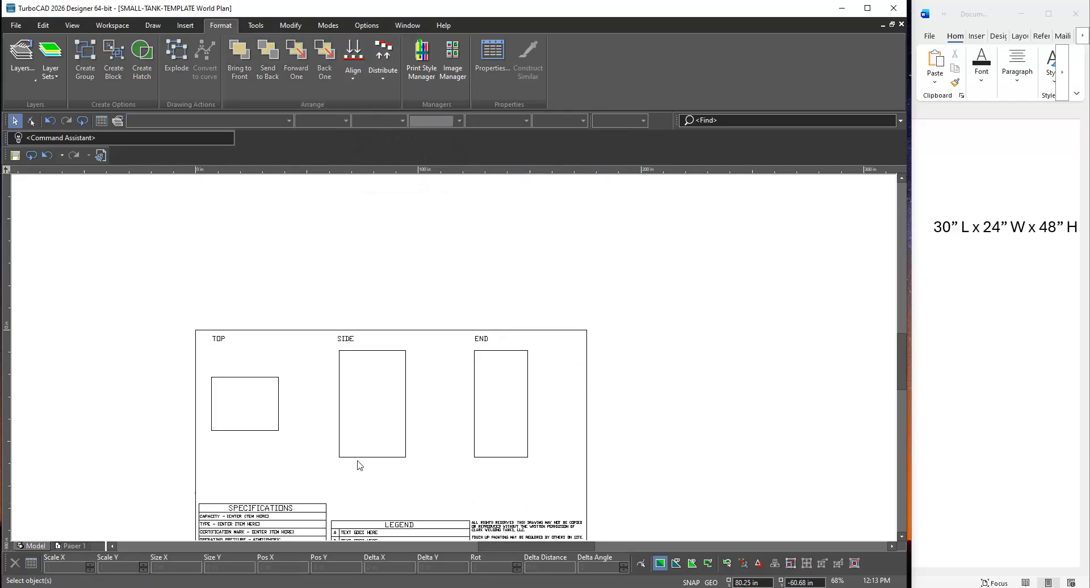
Align the TOP label and the rectangle beneath it along their left edges
{"action": "left_click", "coordinate": [201, 333]}
{"action": "left_click", "coordinate": [162, 325]}
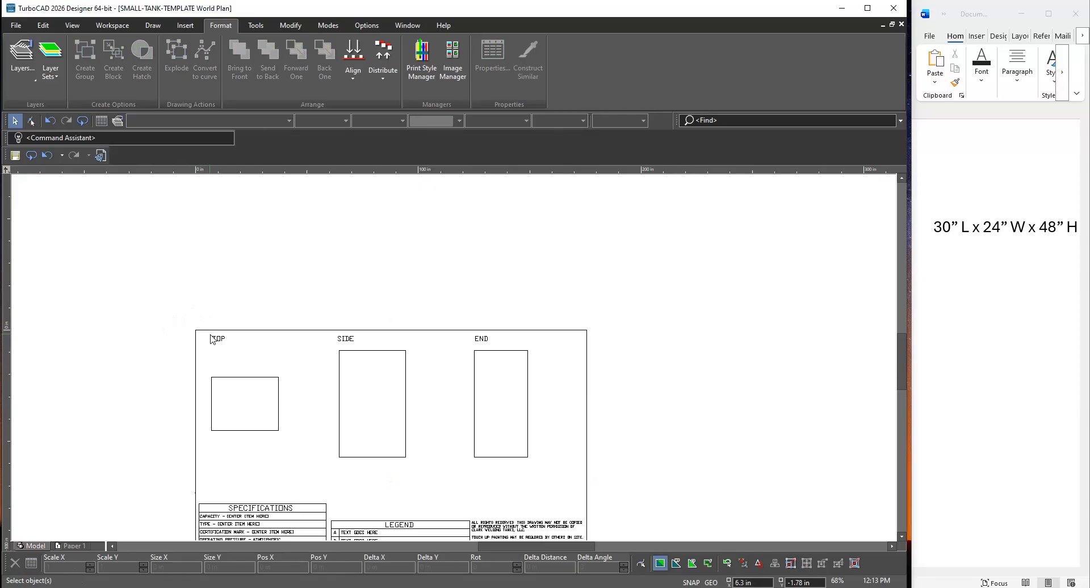
{"action": "left_click_drag", "start_coordinate": [208, 333], "coordinate": [293, 458]}
{"action": "left_click", "coordinate": [354, 80]}
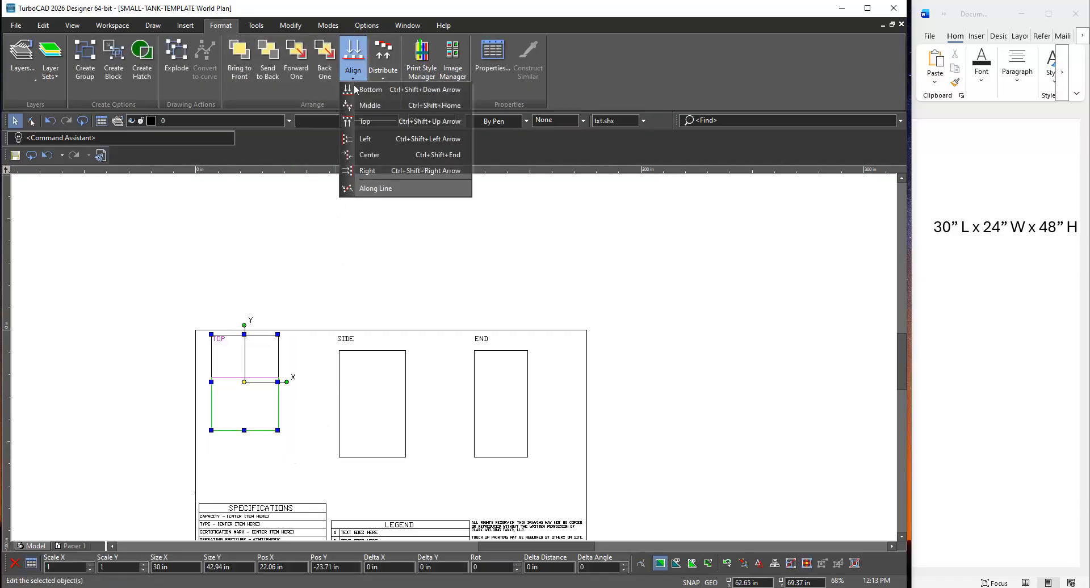
{"action": "left_click", "coordinate": [379, 140]}
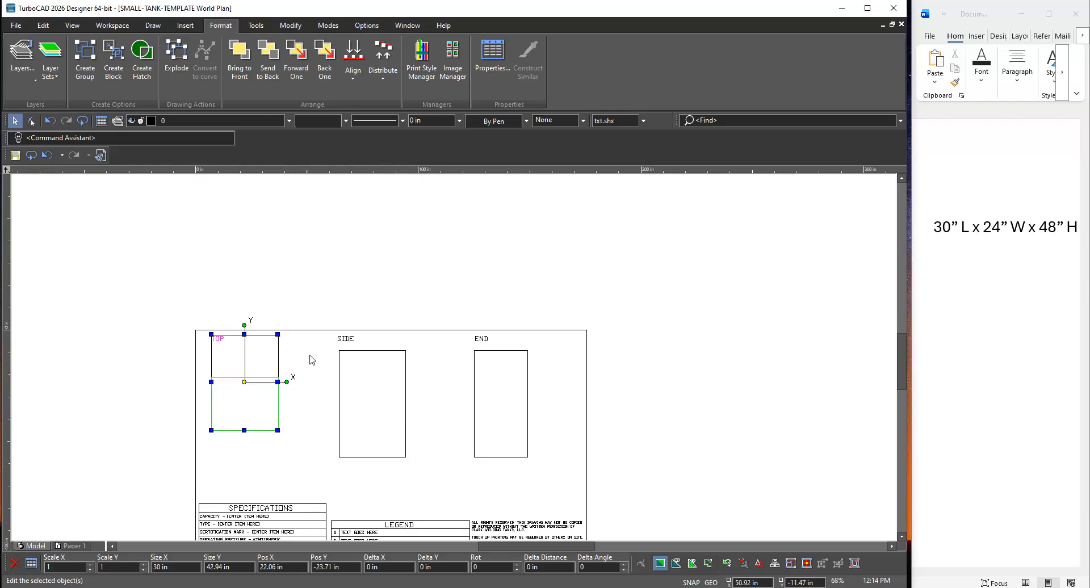
Align the SIDE label and its rectangle along their left edges, and clear the selection
{"action": "left_click_drag", "start_coordinate": [324, 335], "coordinate": [417, 480]}
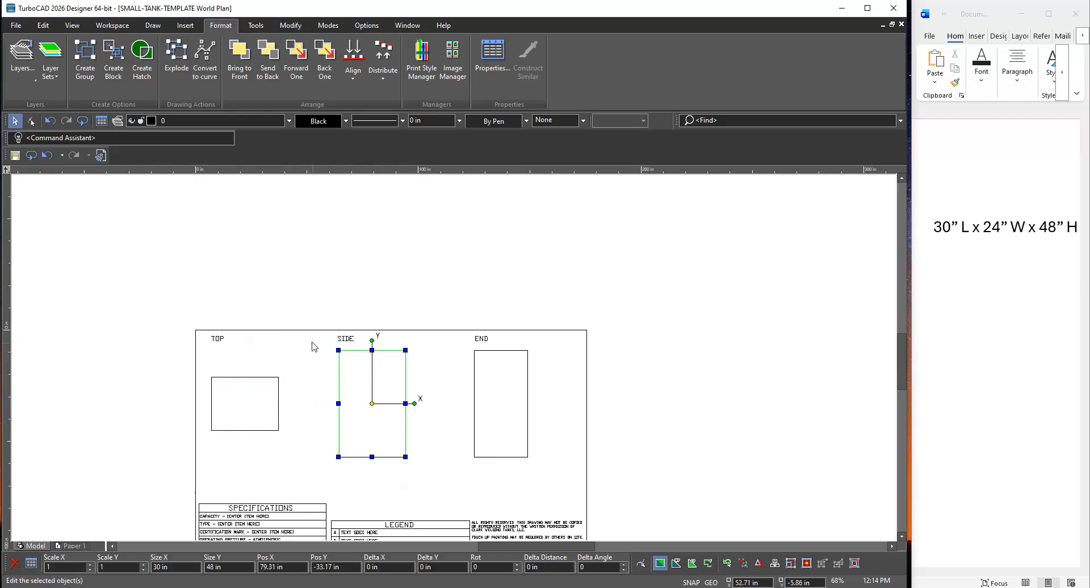
{"action": "left_click_drag", "start_coordinate": [324, 332], "coordinate": [430, 478]}
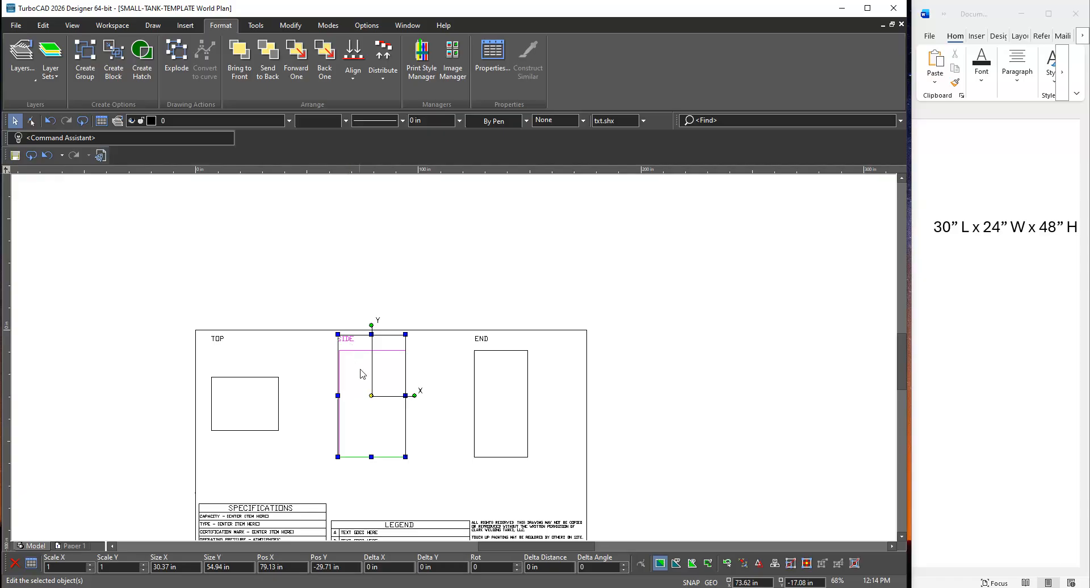
{"action": "left_click", "coordinate": [315, 289]}
{"action": "left_click_drag", "start_coordinate": [332, 333], "coordinate": [427, 473]}
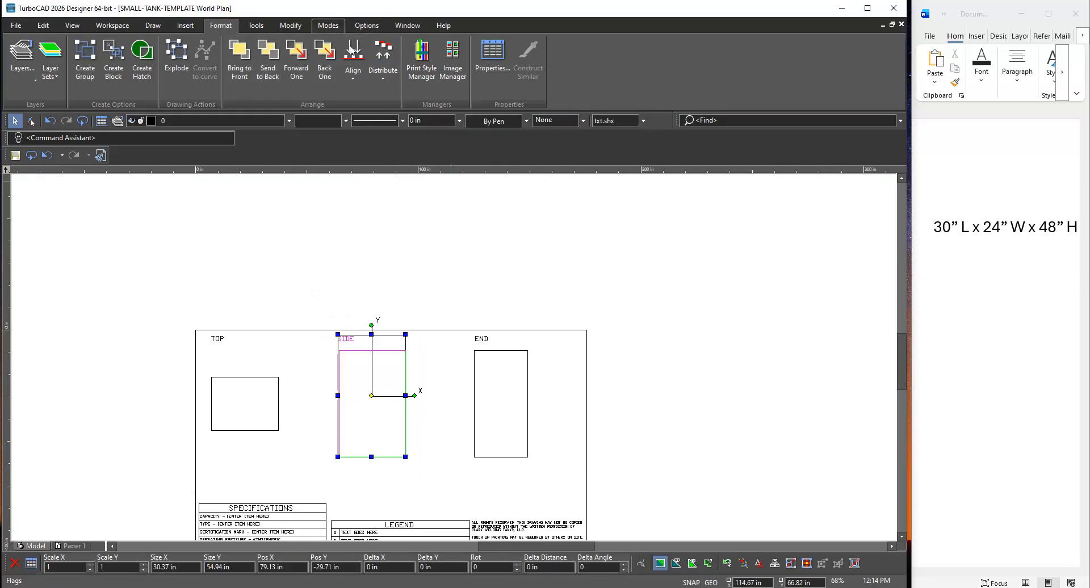
{"action": "left_click", "coordinate": [358, 78]}
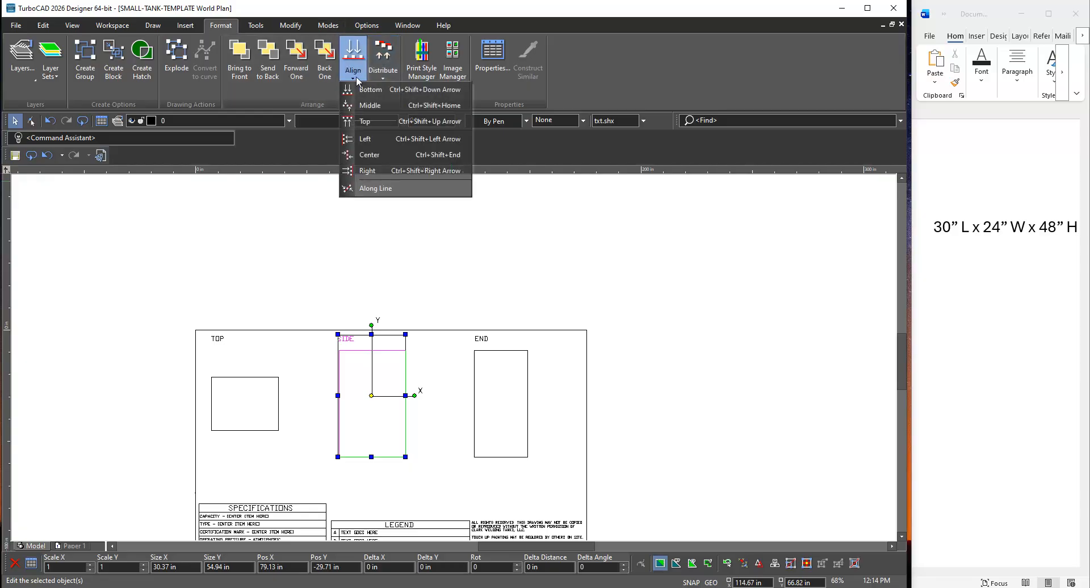
{"action": "left_click", "coordinate": [376, 141]}
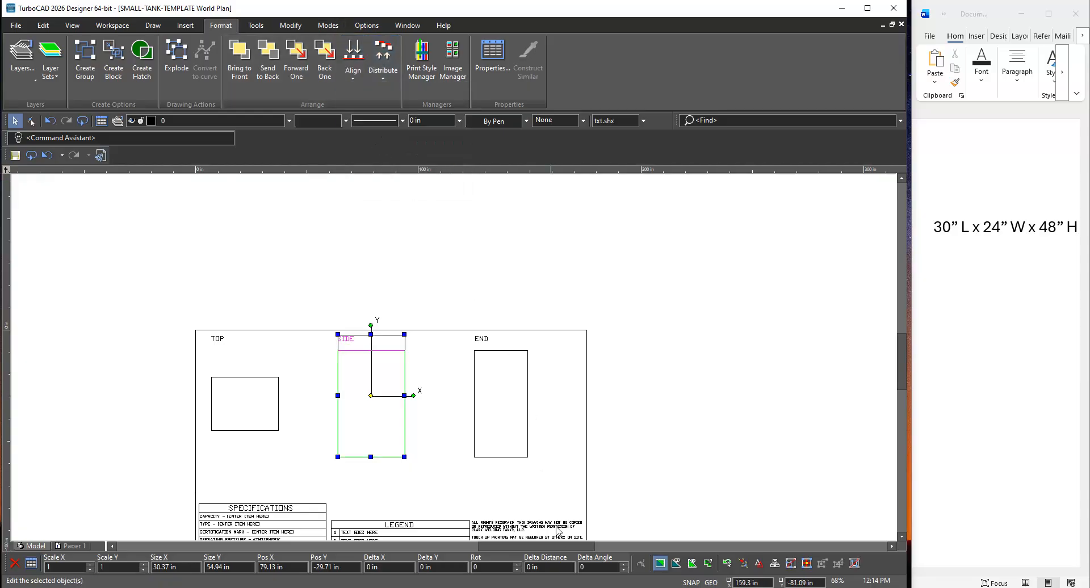
{"action": "left_click", "coordinate": [467, 340]}
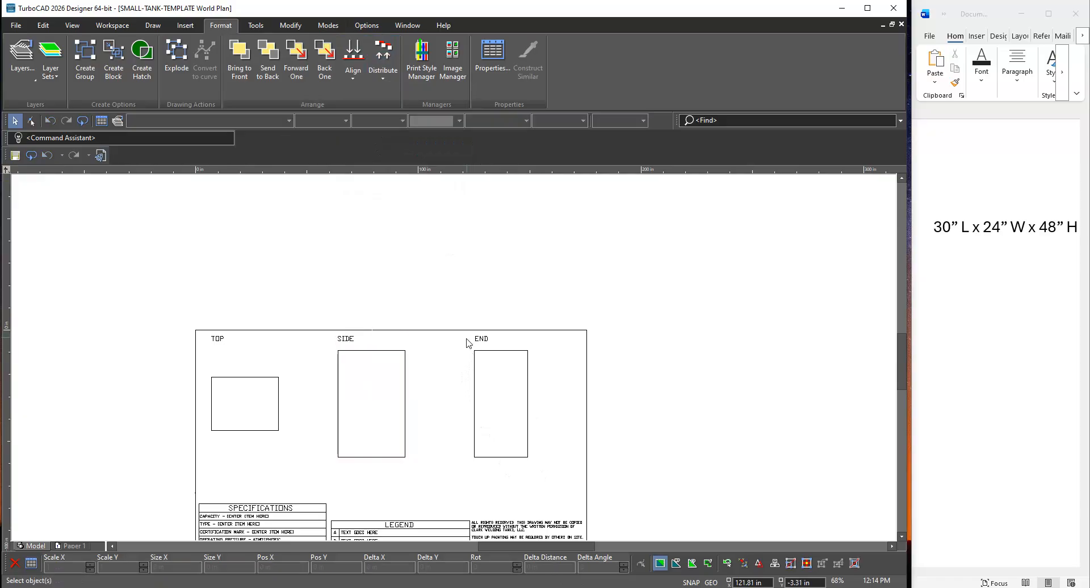
Align the END label and its rectangle along their left edges, and clear the selection
{"action": "mouse_move", "coordinate": [467, 338]}
{"action": "left_mouse_down"}
{"action": "mouse_move", "coordinate": [474, 397]}
{"action": "mouse_move", "coordinate": [468, 342]}
{"action": "left_mouse_up"}
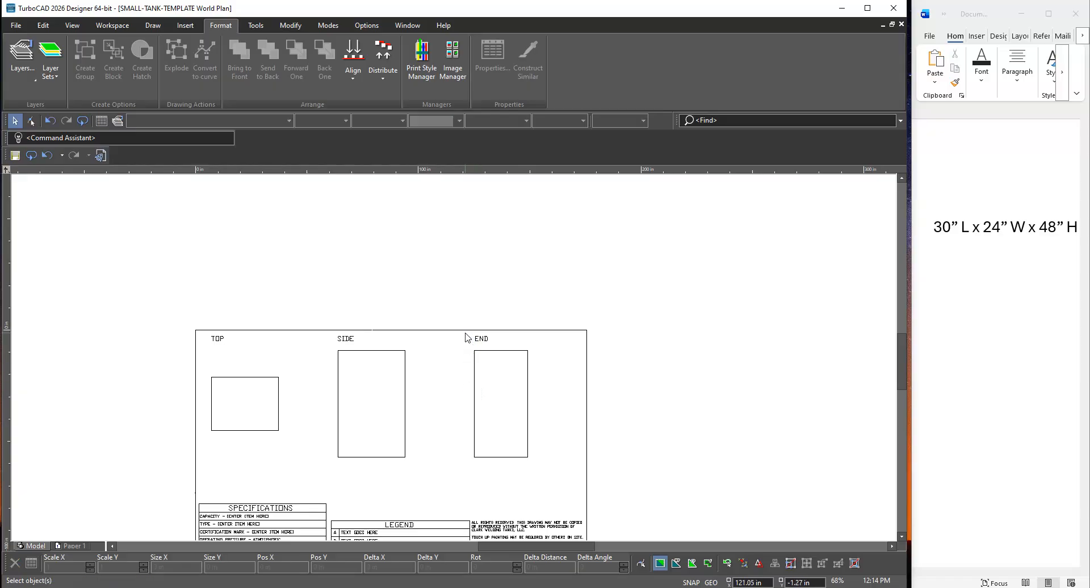
{"action": "left_click_drag", "start_coordinate": [467, 338], "coordinate": [551, 486]}
{"action": "left_click", "coordinate": [353, 79]}
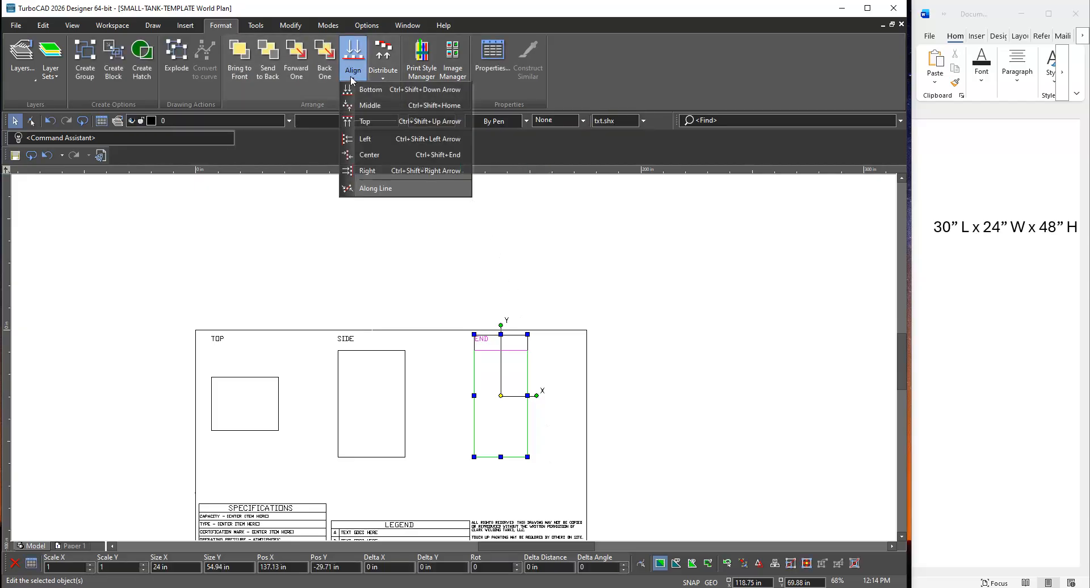
{"action": "left_click", "coordinate": [366, 138]}
{"action": "left_click", "coordinate": [702, 390]}
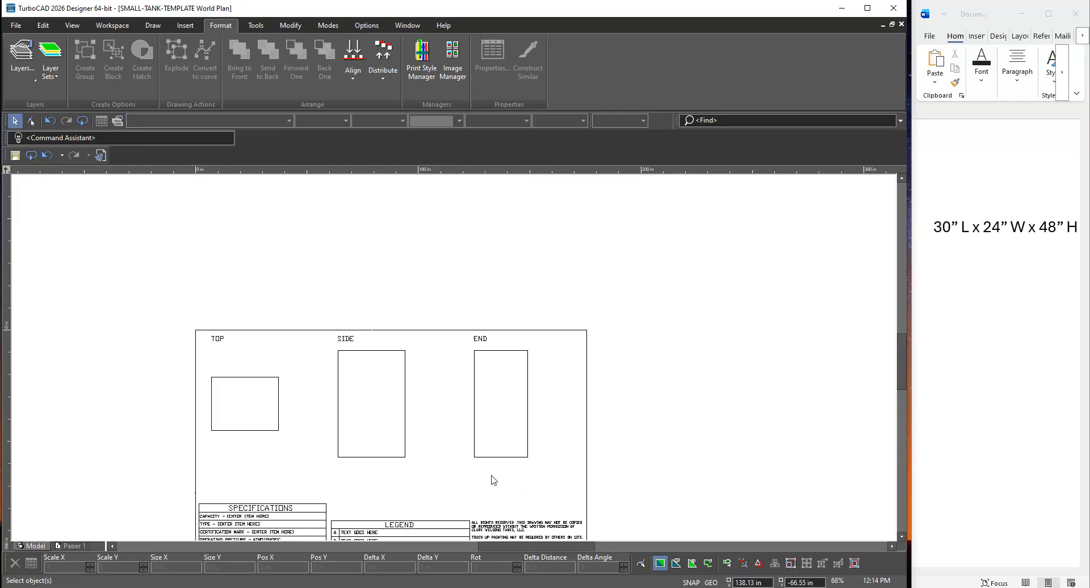
{"action": "scroll", "coordinate": [411, 457], "scroll_direction": "up", "scroll_amount": 3}
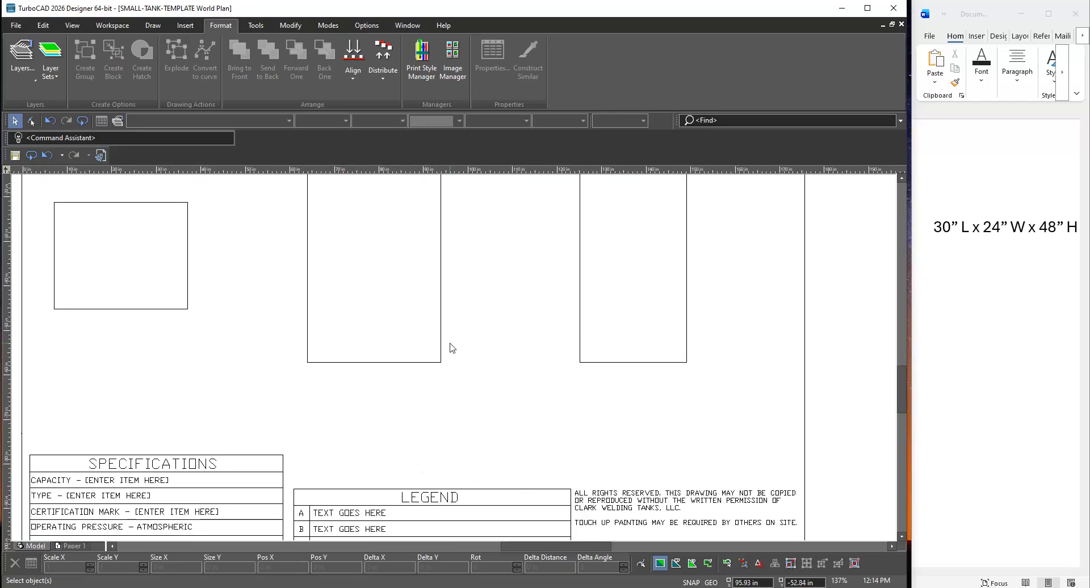
{"action": "scroll", "coordinate": [450, 348], "scroll_direction": "down", "scroll_amount": 3}
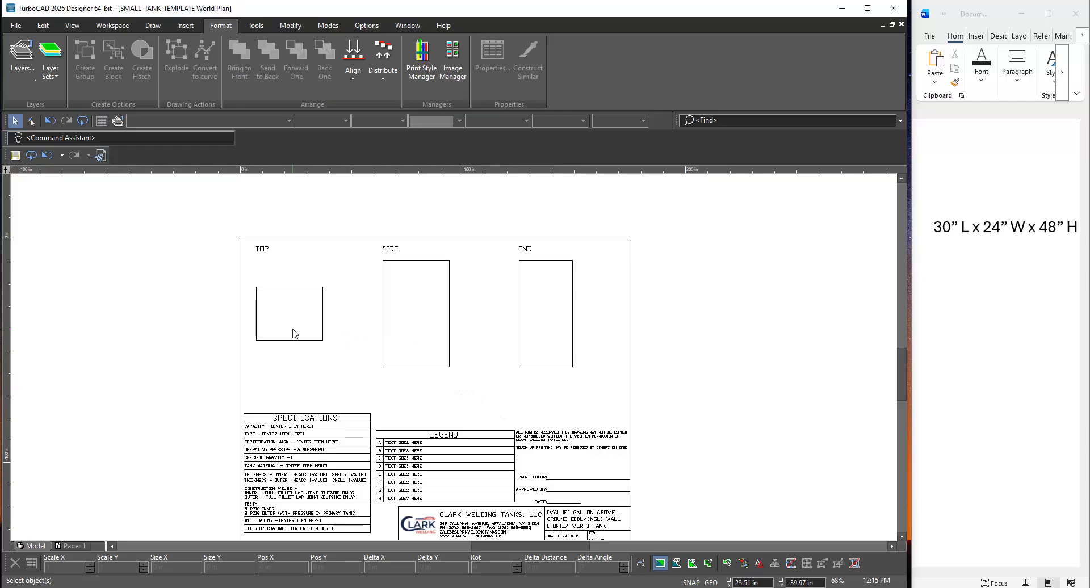
{"action": "scroll", "coordinate": [293, 334], "scroll_direction": "up", "scroll_amount": 1}
{"action": "scroll", "coordinate": [540, 365], "scroll_direction": "down", "scroll_amount": 1}
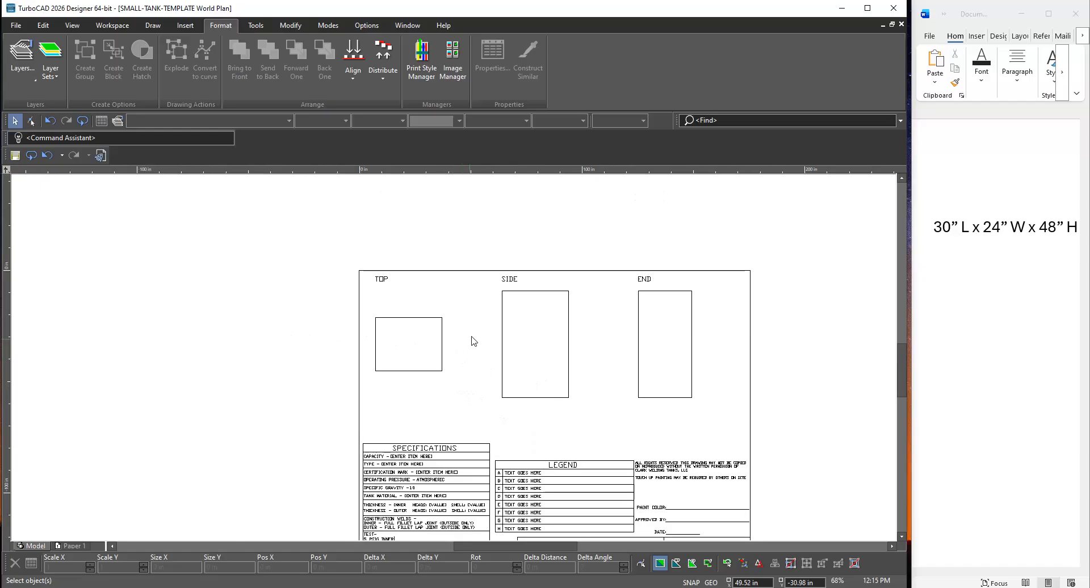
{"action": "scroll", "coordinate": [470, 340], "scroll_direction": "up", "scroll_amount": 1}
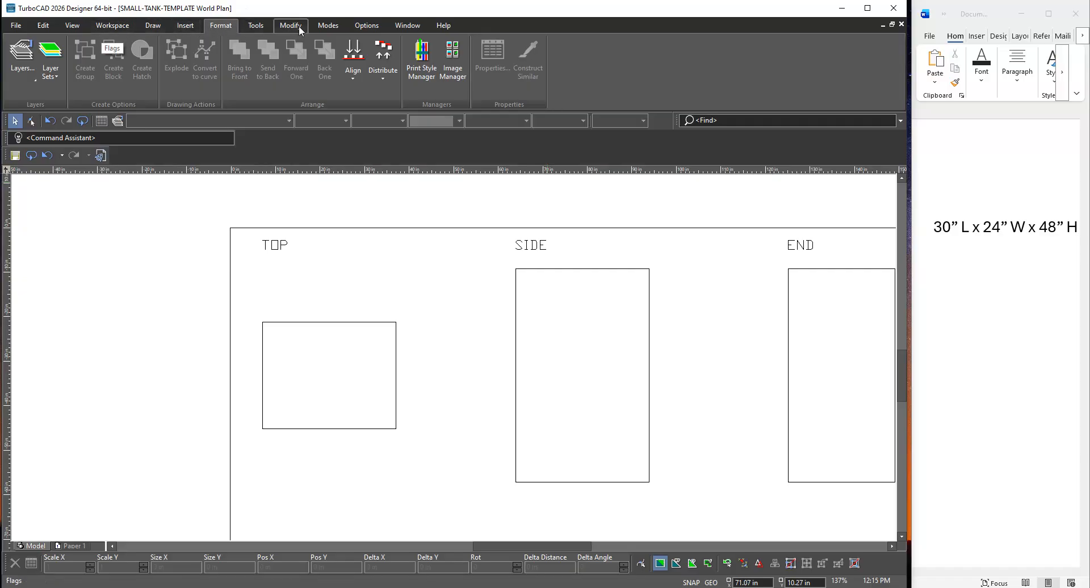
{"action": "left_click", "coordinate": [154, 25]}
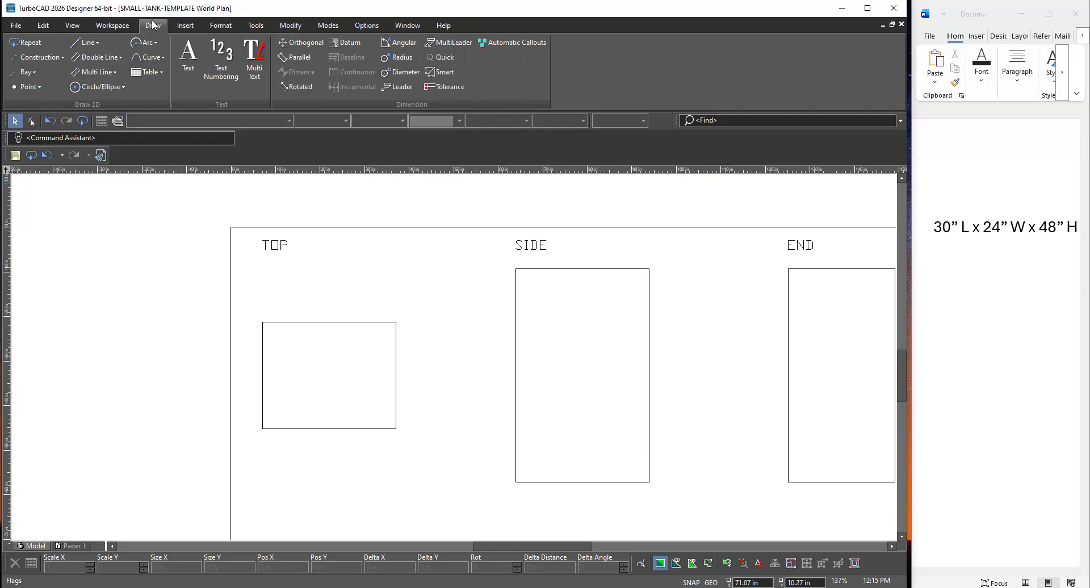
{"action": "left_click", "coordinate": [441, 73]}
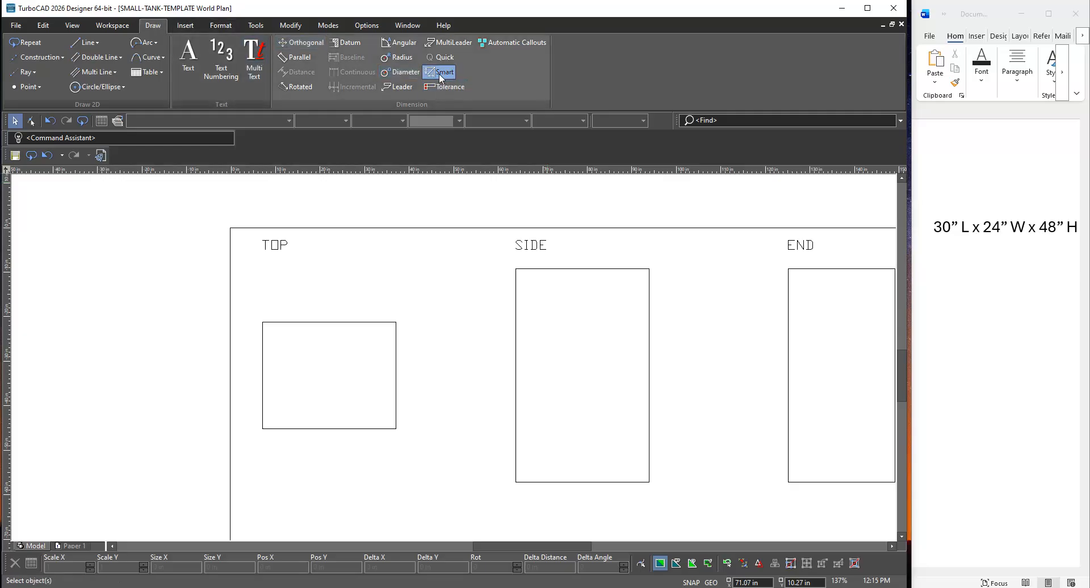
{"action": "left_click", "coordinate": [347, 321]}
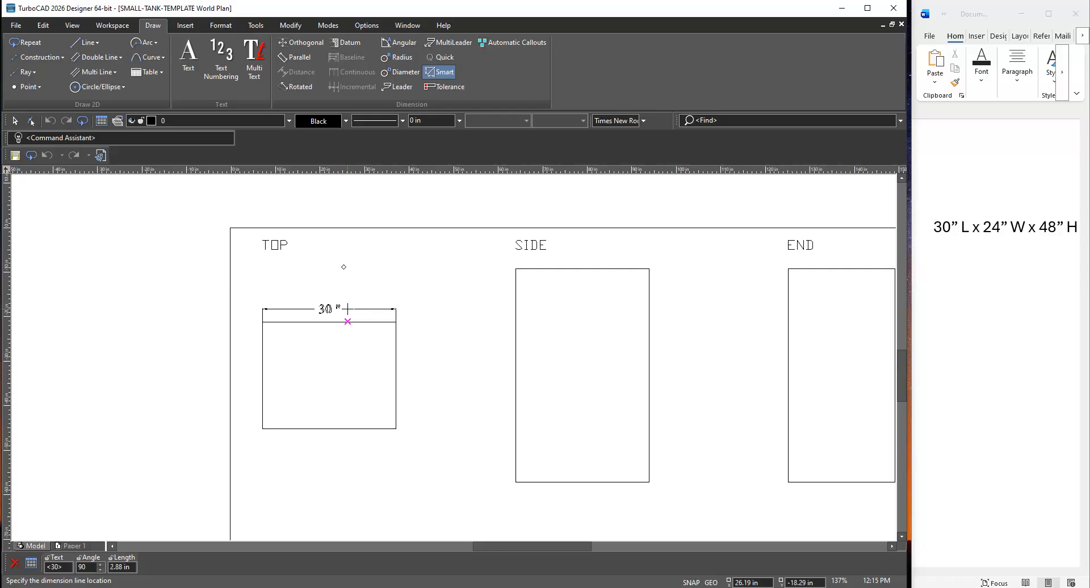
{"action": "key", "text": "Escape"}
Add a Smart dimension for the TOP rectangle's upper edge, placing the dimension line just above the rectangle
{"action": "left_click", "coordinate": [436, 75]}
{"action": "left_click", "coordinate": [349, 322]}
{"action": "key", "text": "Tab"}
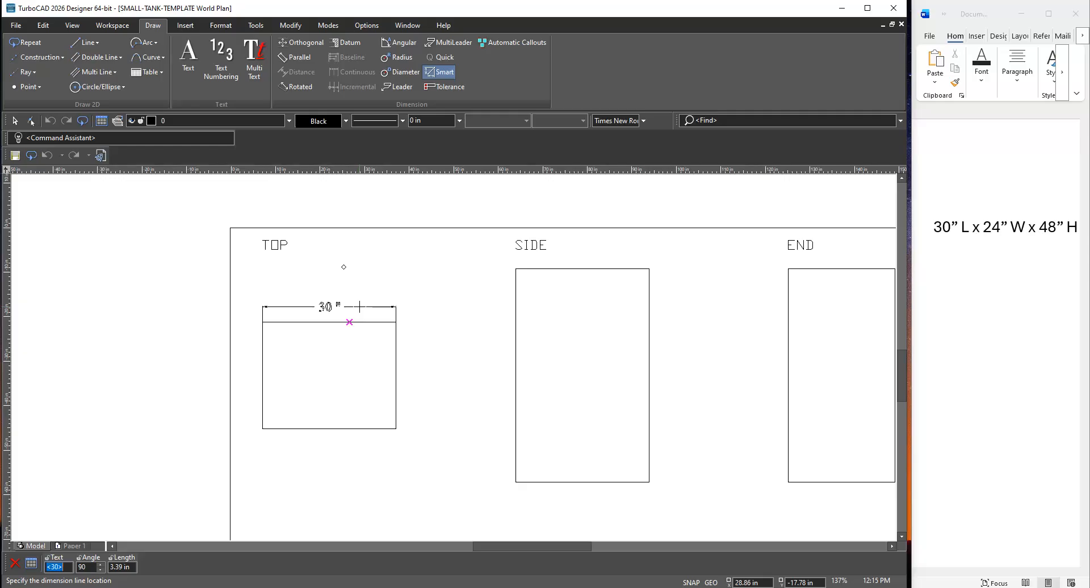
{"action": "key", "text": "Tab"}
{"action": "key", "text": "Tab"}
{"action": "key", "text": "Return"}
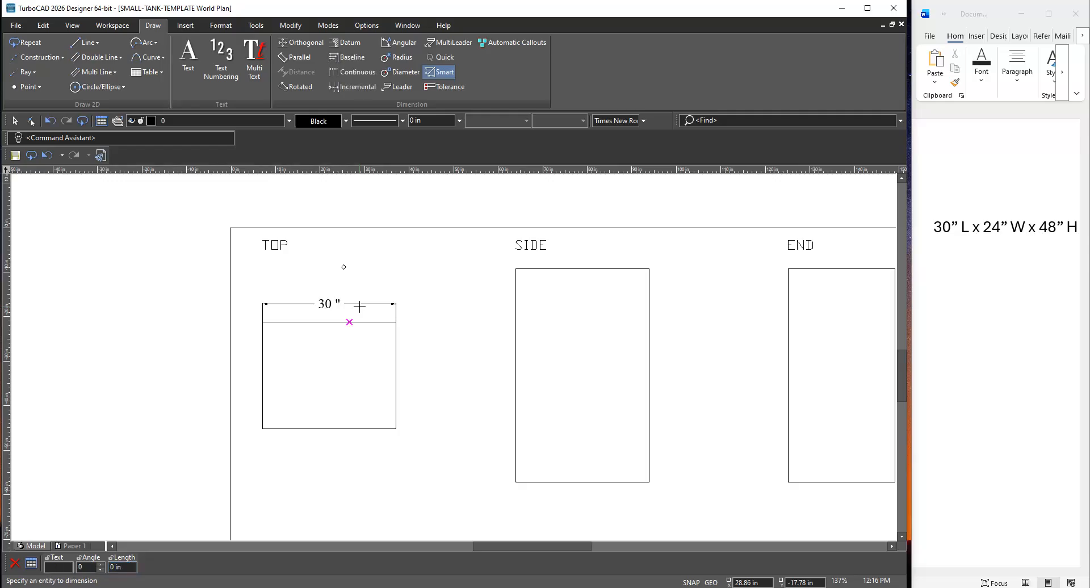
{"action": "left_click", "coordinate": [396, 375]}
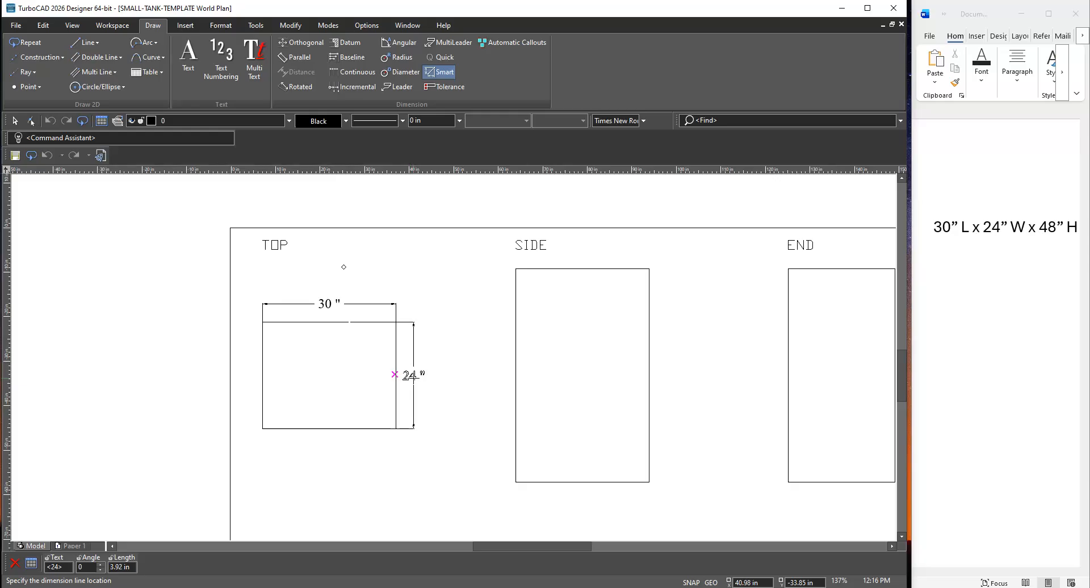
{"action": "key", "text": "Escape"}
{"action": "left_click", "coordinate": [437, 73]}
{"action": "left_click", "coordinate": [396, 374]}
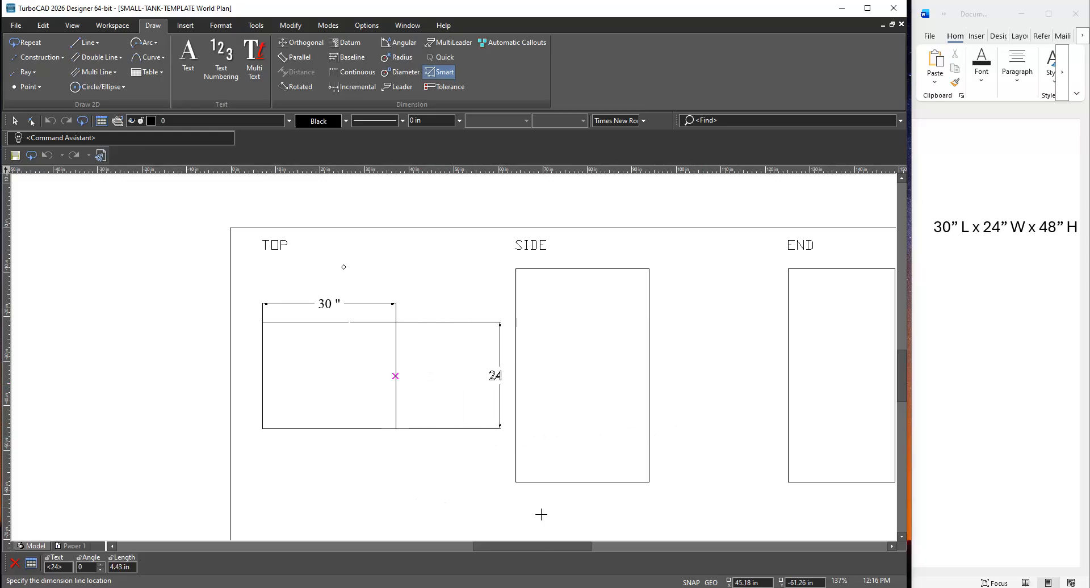
{"action": "key", "text": "Escape"}
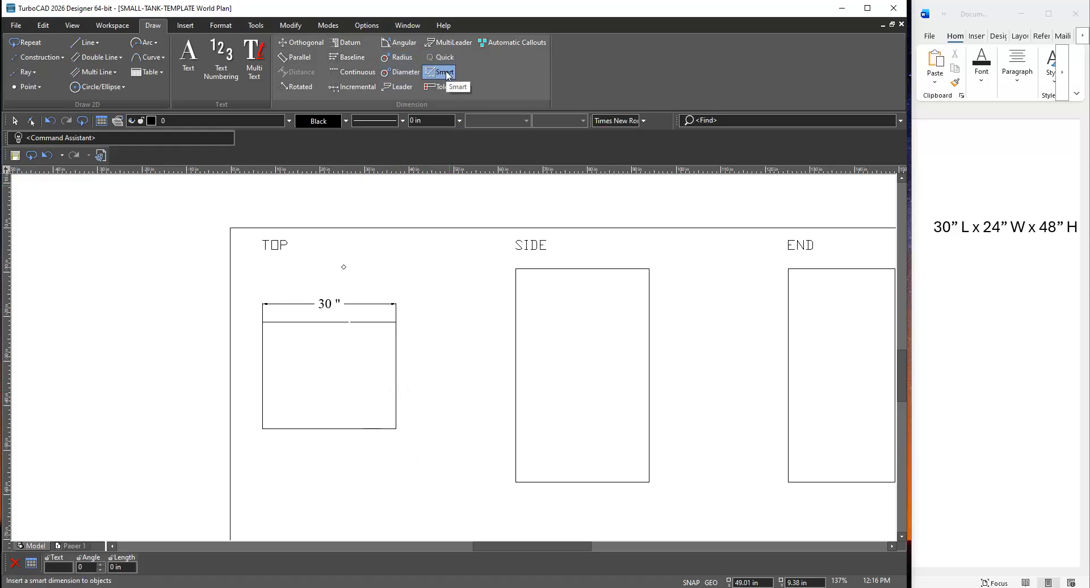
Add a Smart dimension for the TOP rectangle's right edge, with the dimension line offset 4 in outside the rectangle
{"action": "left_click", "coordinate": [396, 370]}
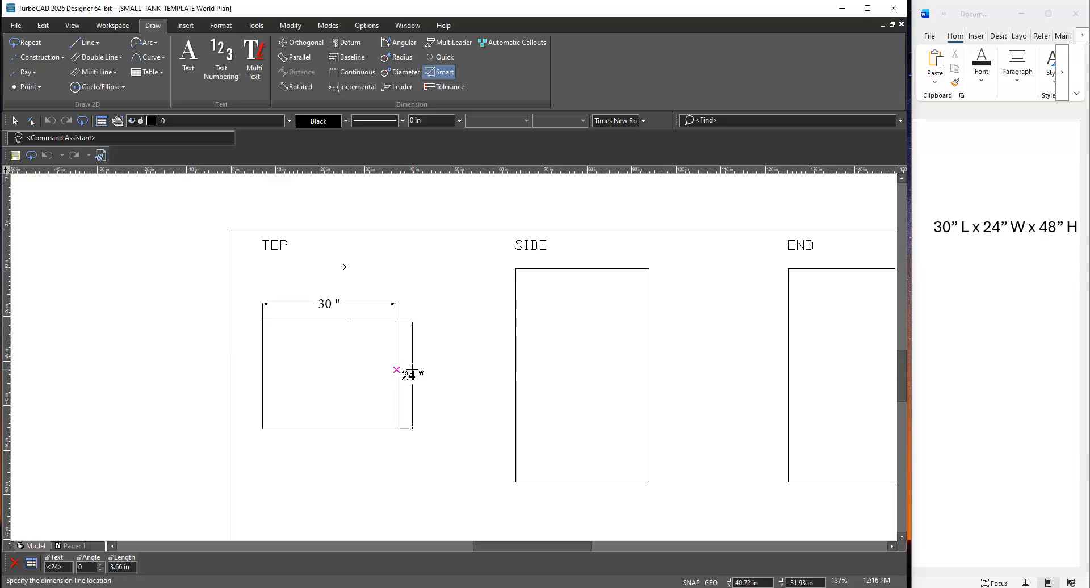
{"action": "key", "text": "Tab"}
{"action": "key", "text": "Tab"}
{"action": "key", "text": "Tab"}
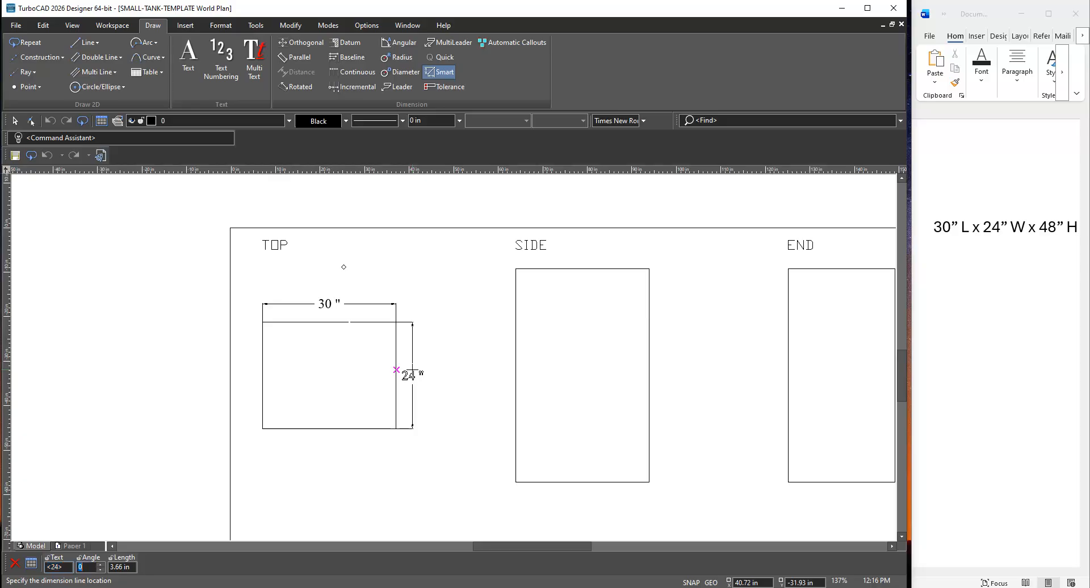
{"action": "type", "text": "4"}
{"action": "key", "text": "Return"}
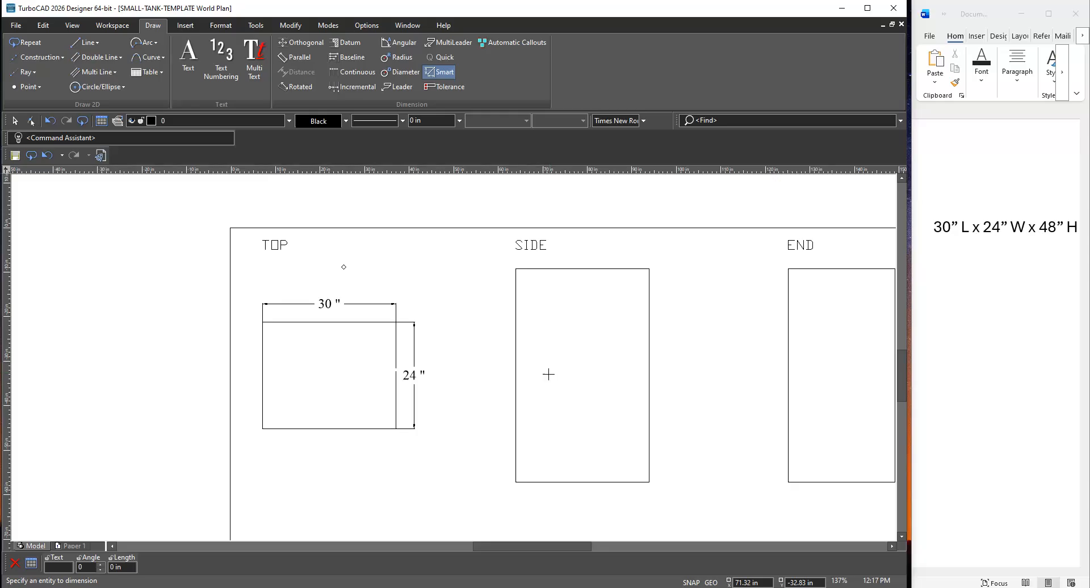
Add a Smart dimension for the SIDE rectangle's lower edge, with the dimension line offset 4 in below it
{"action": "scroll", "coordinate": [673, 421], "scroll_direction": "down", "scroll_amount": 2}
{"action": "scroll", "coordinate": [477, 332], "scroll_direction": "up", "scroll_amount": 2}
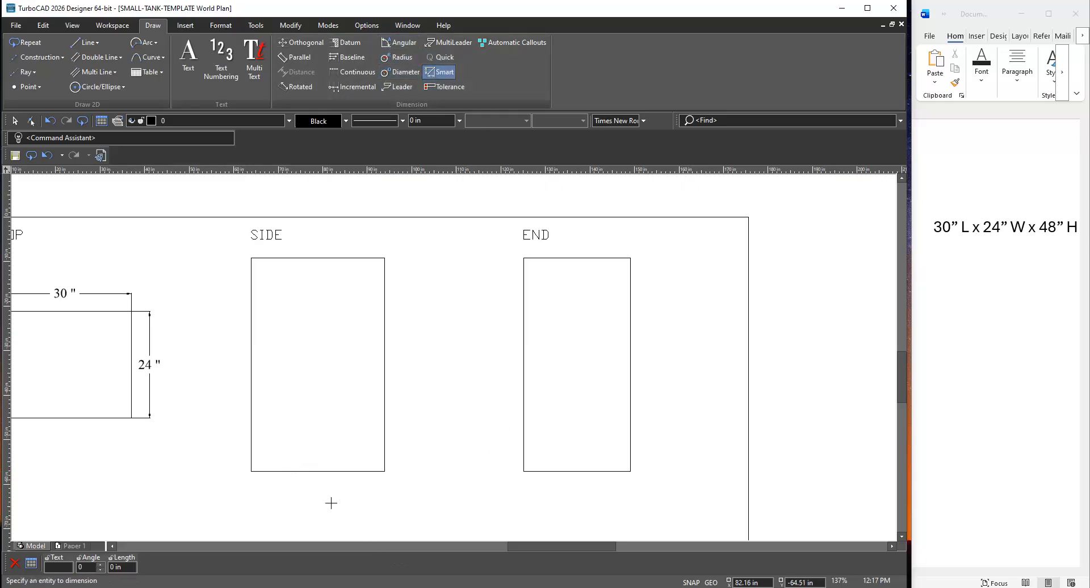
{"action": "left_click", "coordinate": [321, 472]}
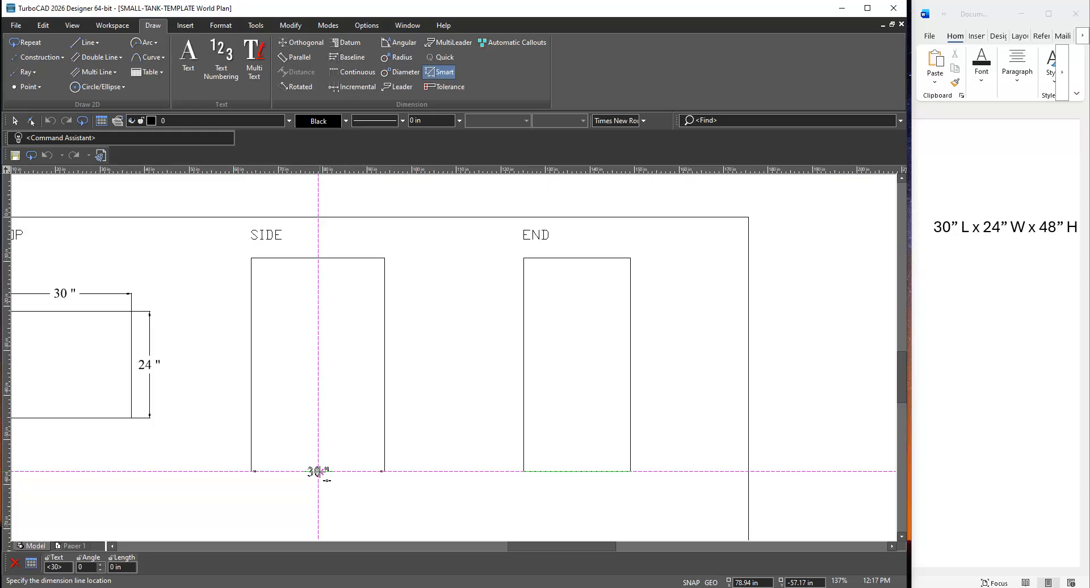
{"action": "key", "text": "Tab"}
{"action": "key", "text": "Tab"}
{"action": "key", "text": "Tab"}
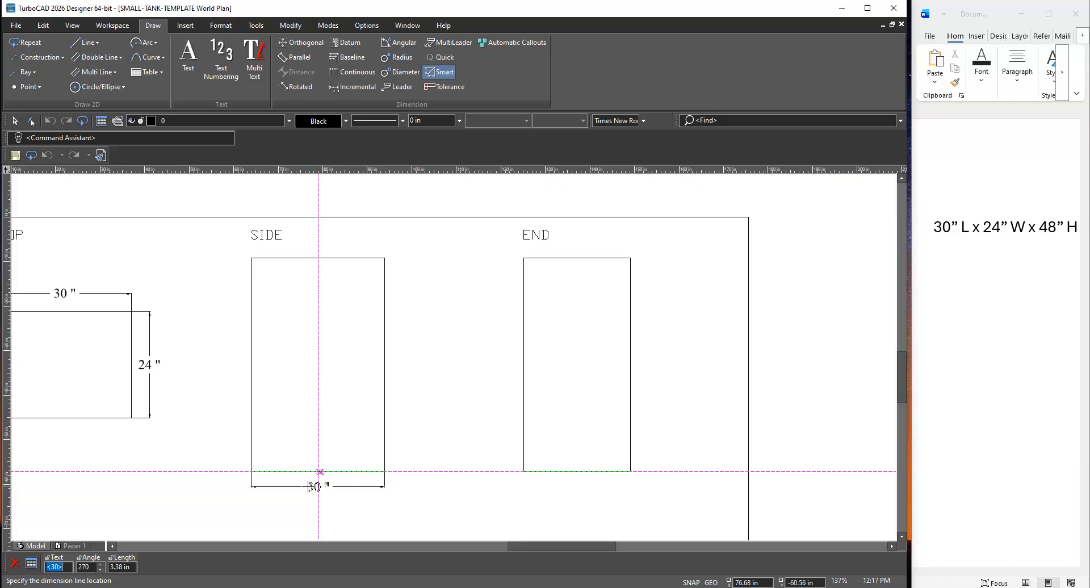
{"action": "type", "text": "4"}
{"action": "key", "text": "Return"}
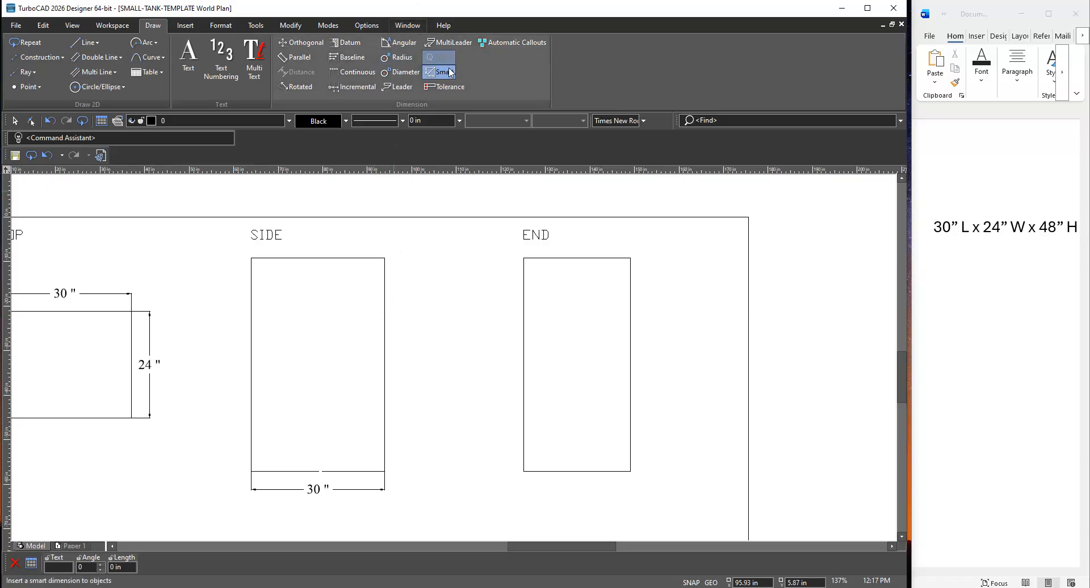
Add a Smart dimension for the SIDE rectangle's right edge, with the dimension line offset 4 in outside the rectangle
{"action": "left_click", "coordinate": [385, 359]}
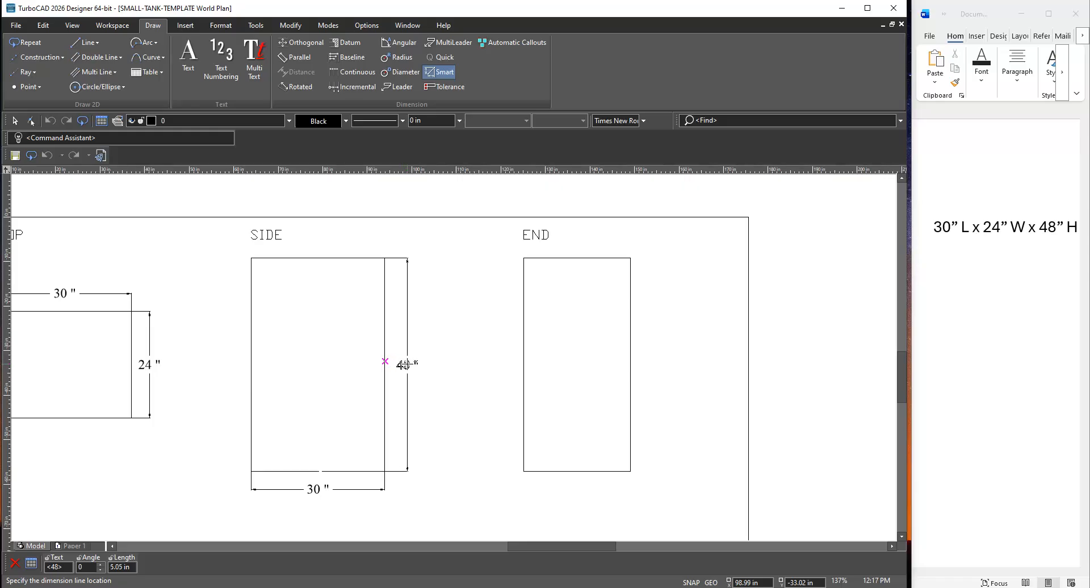
{"action": "key", "text": "Tab"}
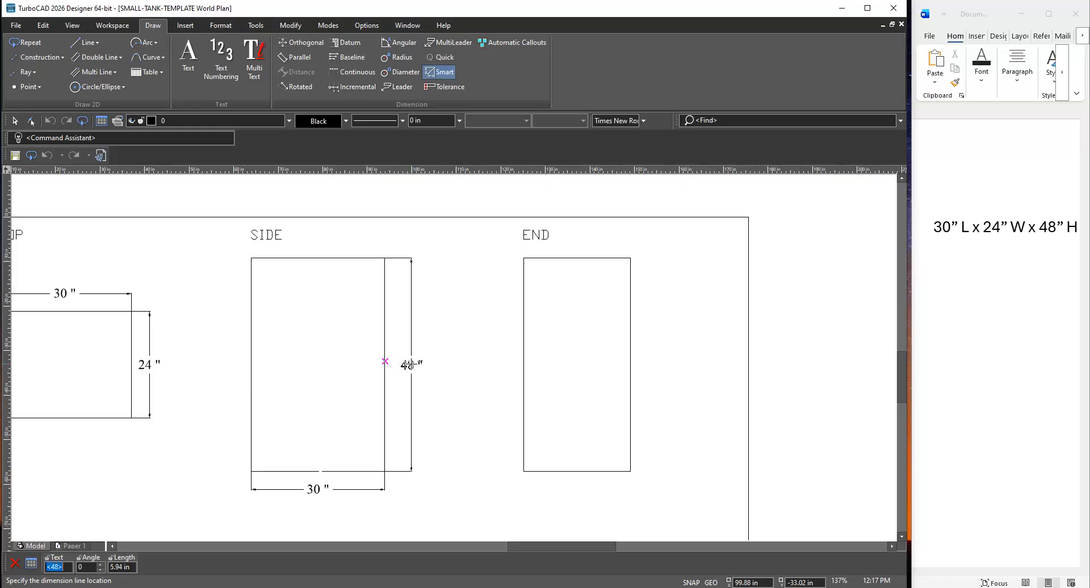
{"action": "key", "text": "Tab"}
{"action": "key", "text": "Tab"}
{"action": "type", "text": "4"}
{"action": "key", "text": "Return"}
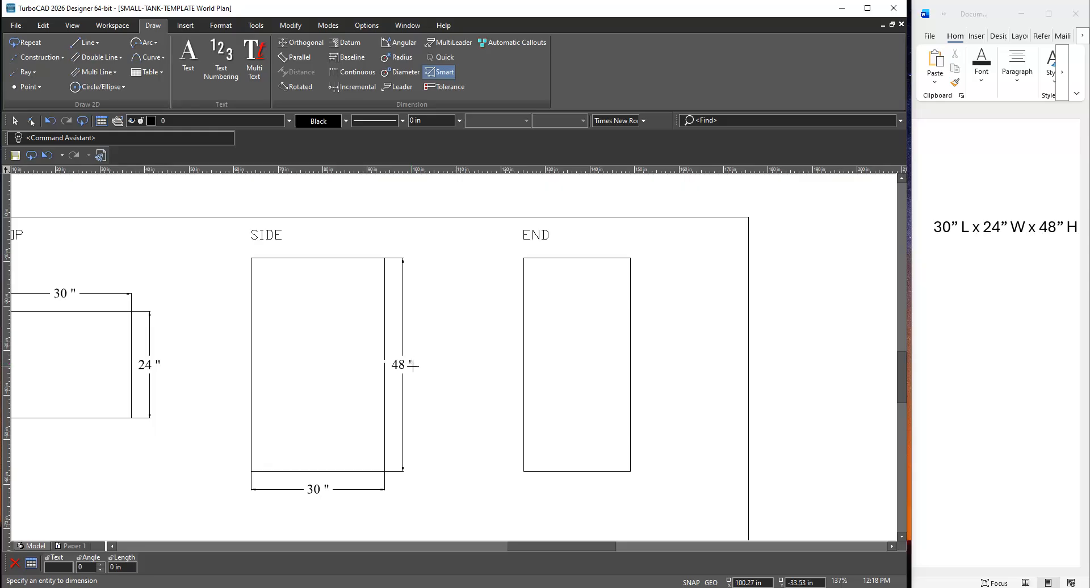
Add a Smart dimension for the END rectangle's right edge, with the dimension line offset 4 in outside the rectangle
{"action": "scroll", "coordinate": [478, 342], "scroll_direction": "down", "scroll_amount": 2}
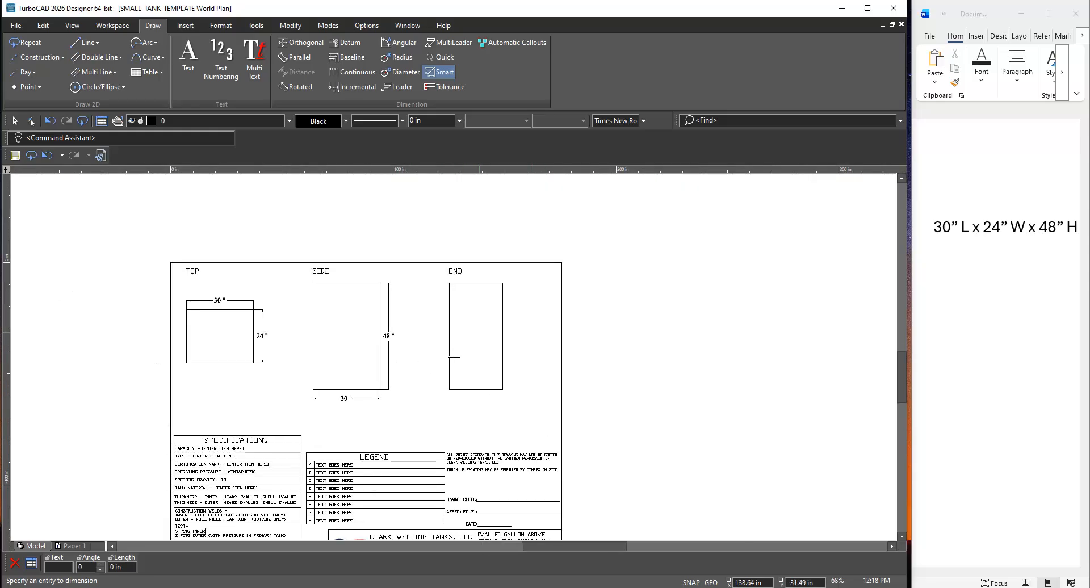
{"action": "scroll", "coordinate": [478, 342], "scroll_direction": "up", "scroll_amount": 2}
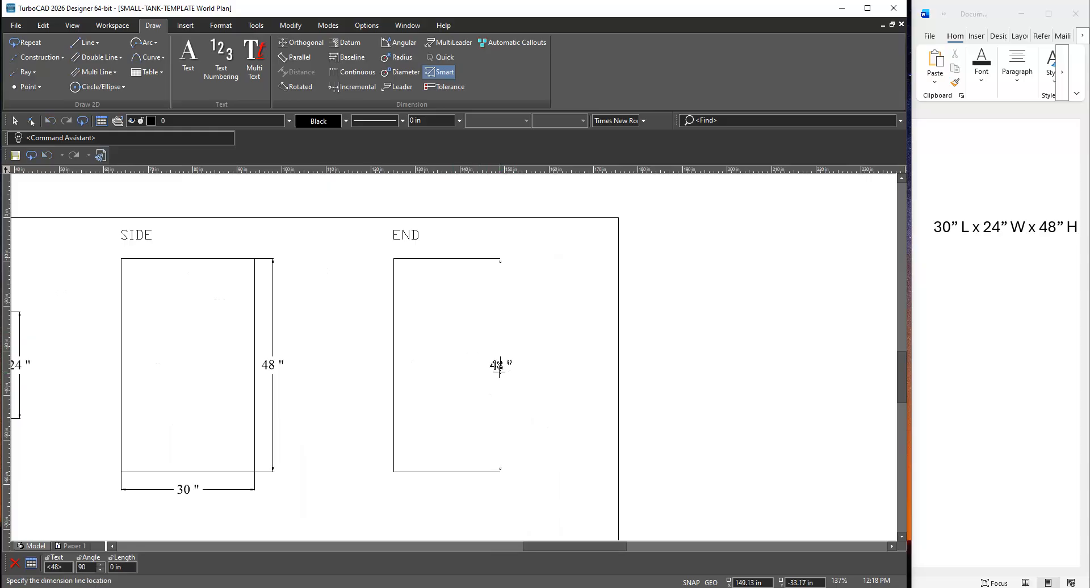
{"action": "left_click", "coordinate": [500, 372]}
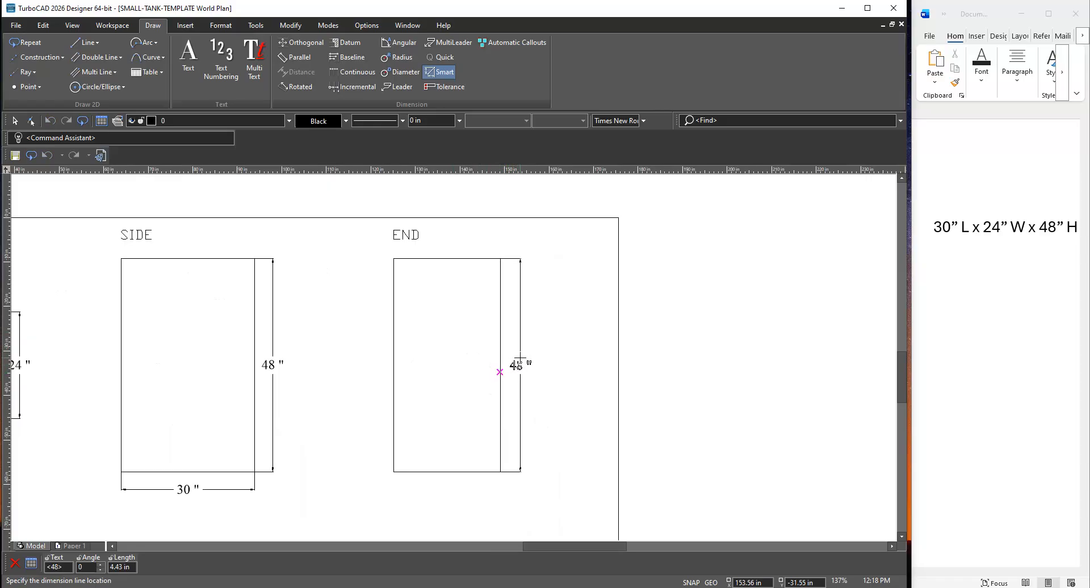
{"action": "key", "text": "Tab"}
{"action": "key", "text": "Tab"}
{"action": "key", "text": "Tab"}
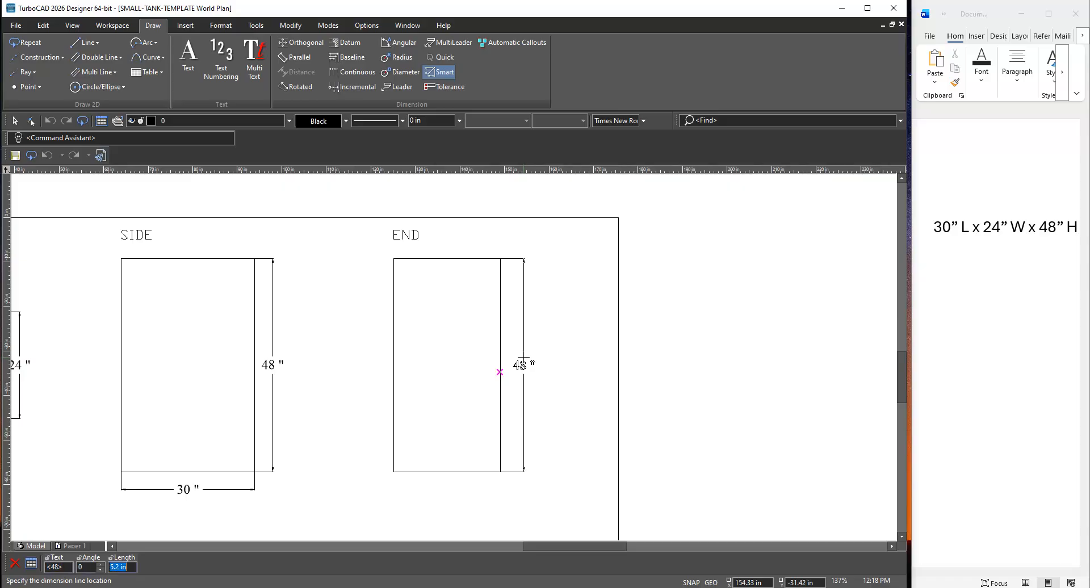
{"action": "type", "text": "4"}
{"action": "key", "text": "Return"}
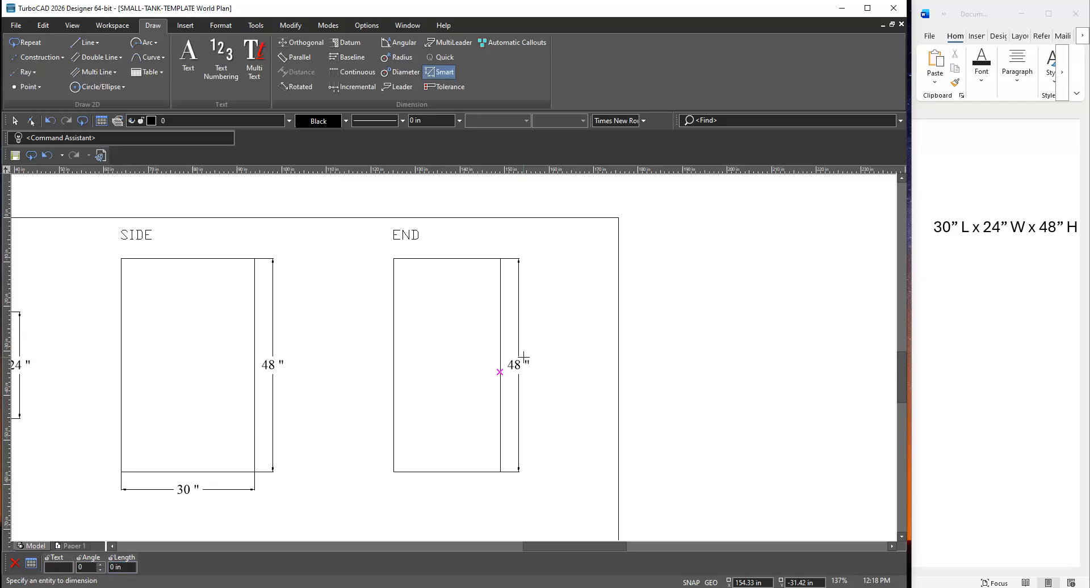
Add a Smart dimension for the END rectangle's lower edge, with the dimension line offset 4 in below it
{"action": "left_click", "coordinate": [445, 472]}
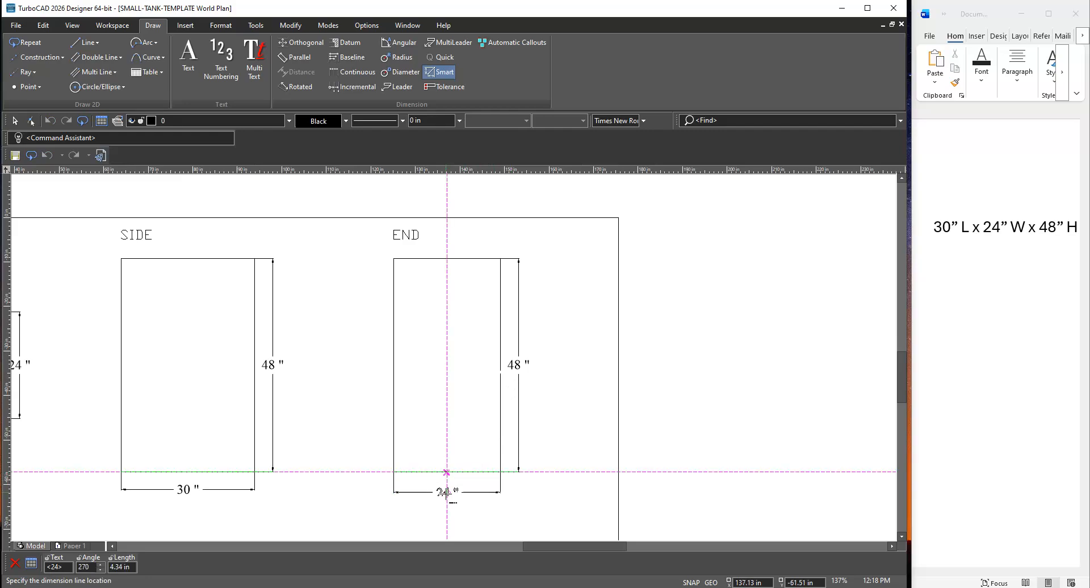
{"action": "key", "text": "Tab"}
{"action": "key", "text": "Tab"}
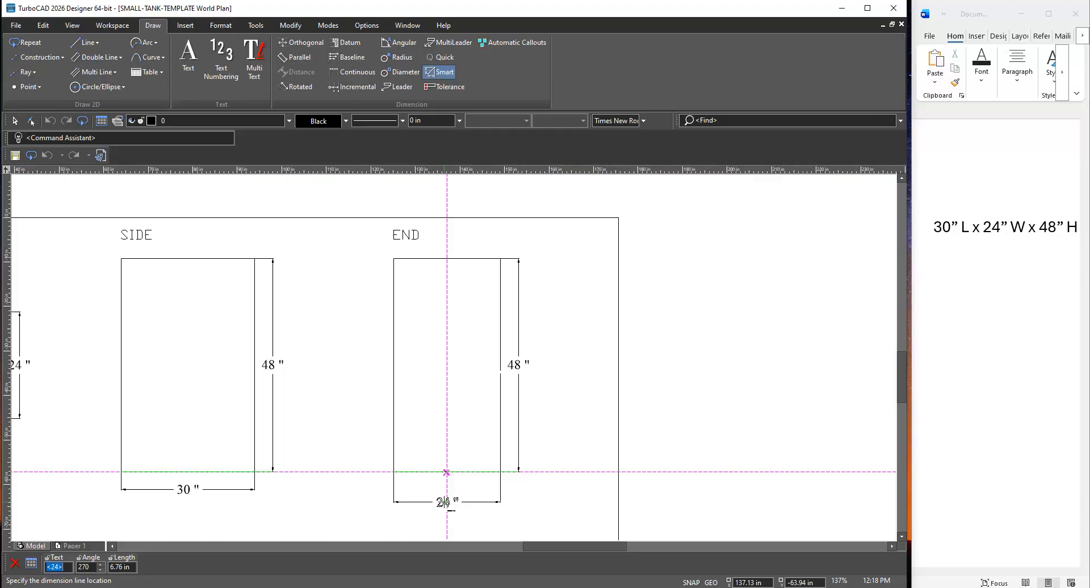
{"action": "key", "text": "Tab"}
{"action": "type", "text": "4"}
{"action": "key", "text": "Return"}
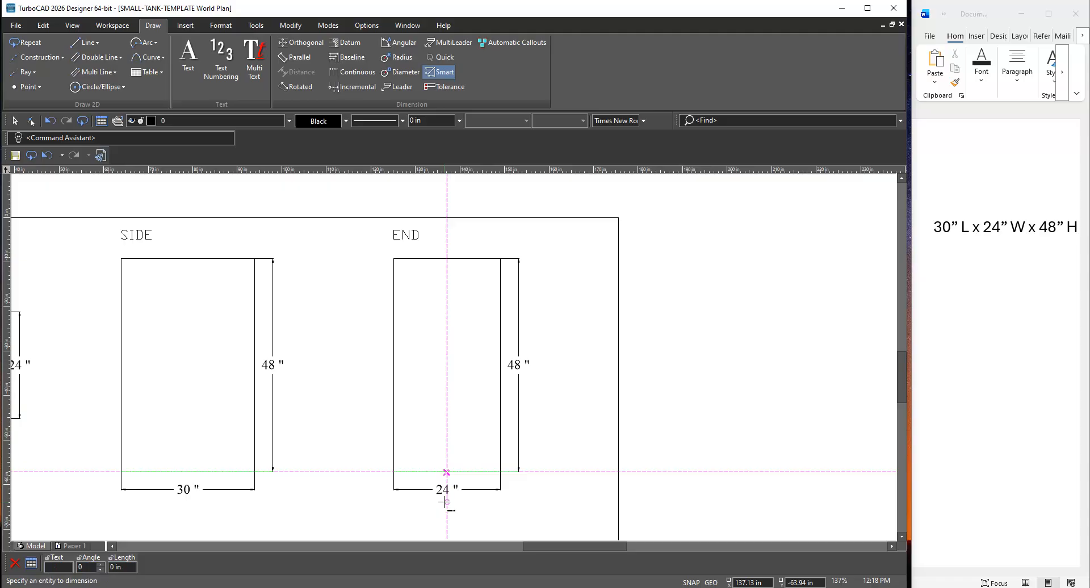
Dismiss the reference document window and maximize the drawing window to show all three dimensioned views
{"action": "scroll", "coordinate": [226, 236], "scroll_direction": "down", "scroll_amount": 2}
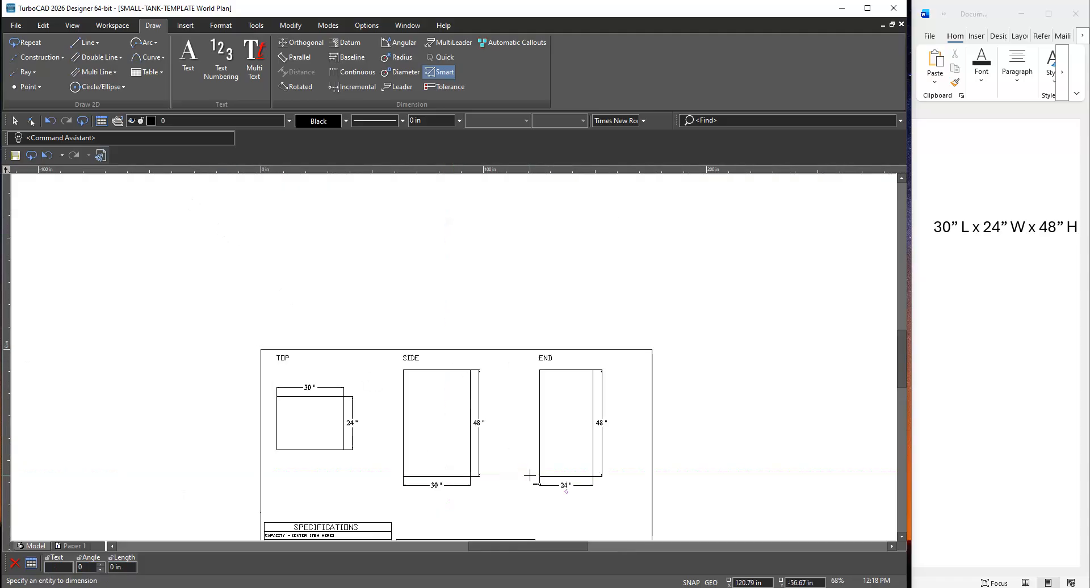
{"action": "scroll", "coordinate": [452, 357], "scroll_direction": "up", "scroll_amount": 2}
{"action": "scroll", "coordinate": [453, 357], "scroll_direction": "down", "scroll_amount": 4}
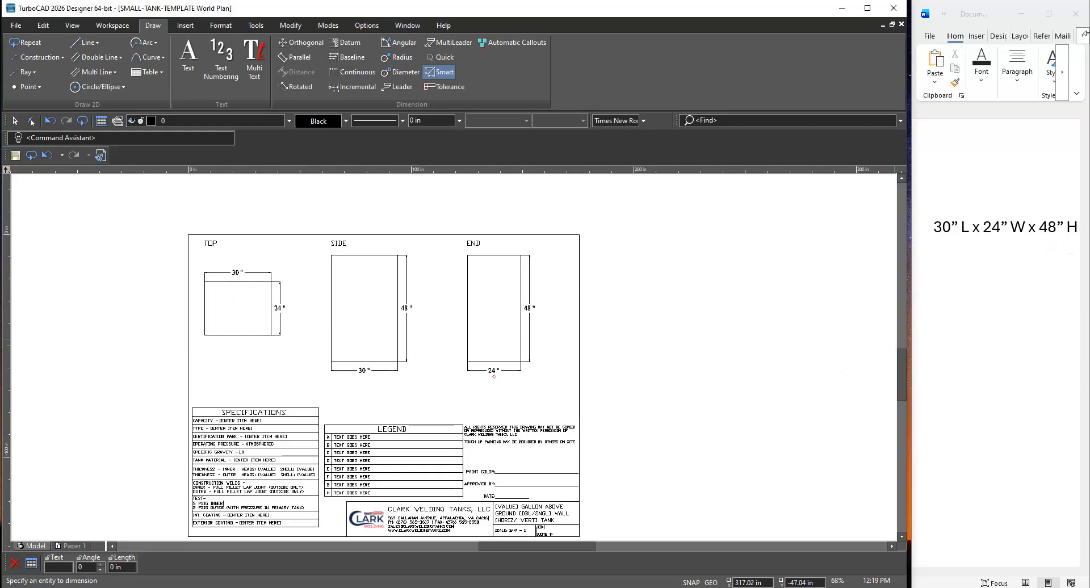
{"action": "left_click", "coordinate": [1060, 17]}
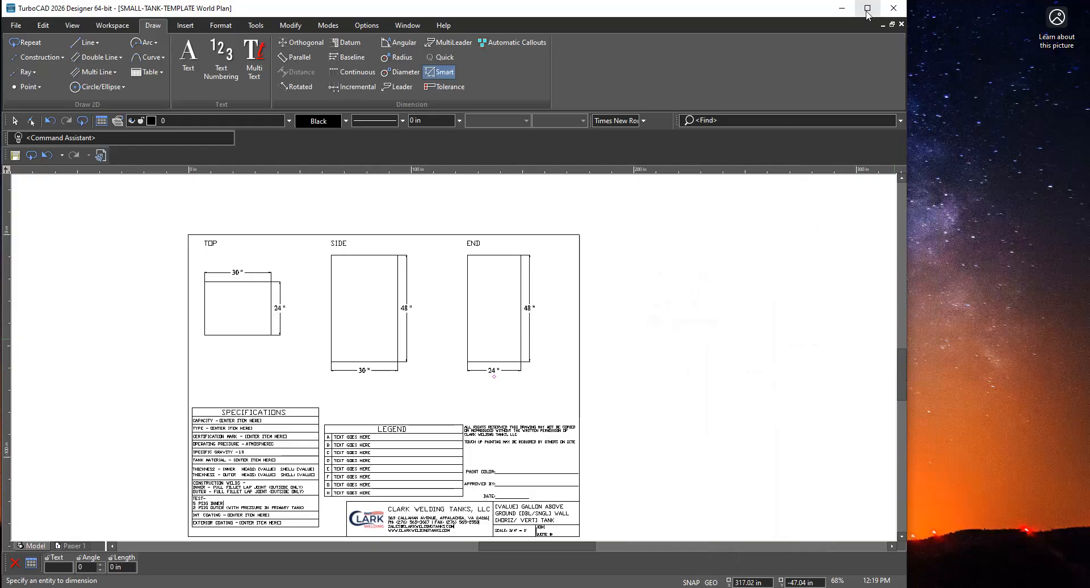
{"action": "left_click", "coordinate": [867, 10]}
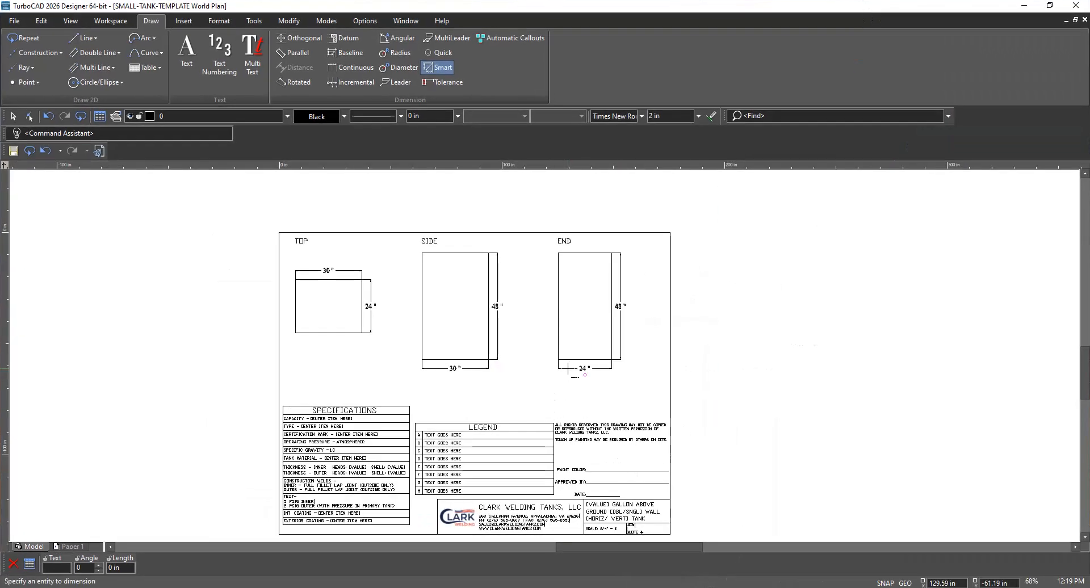
{"action": "scroll", "coordinate": [567, 356], "scroll_direction": "up", "scroll_amount": 3}
{"action": "scroll", "coordinate": [409, 339], "scroll_direction": "down", "scroll_amount": 3}
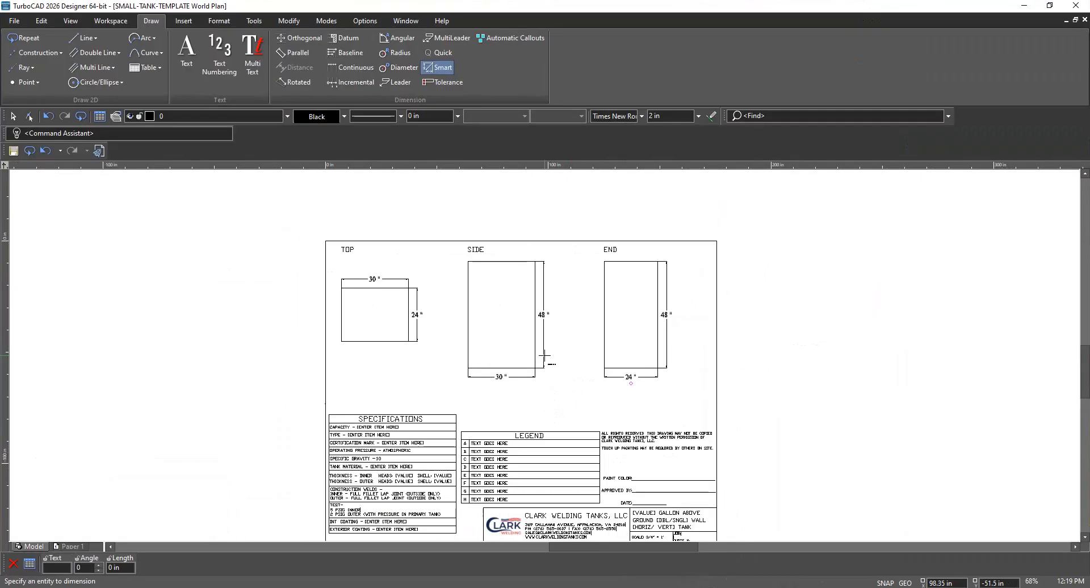
{"action": "scroll", "coordinate": [530, 317], "scroll_direction": "up", "scroll_amount": 3}
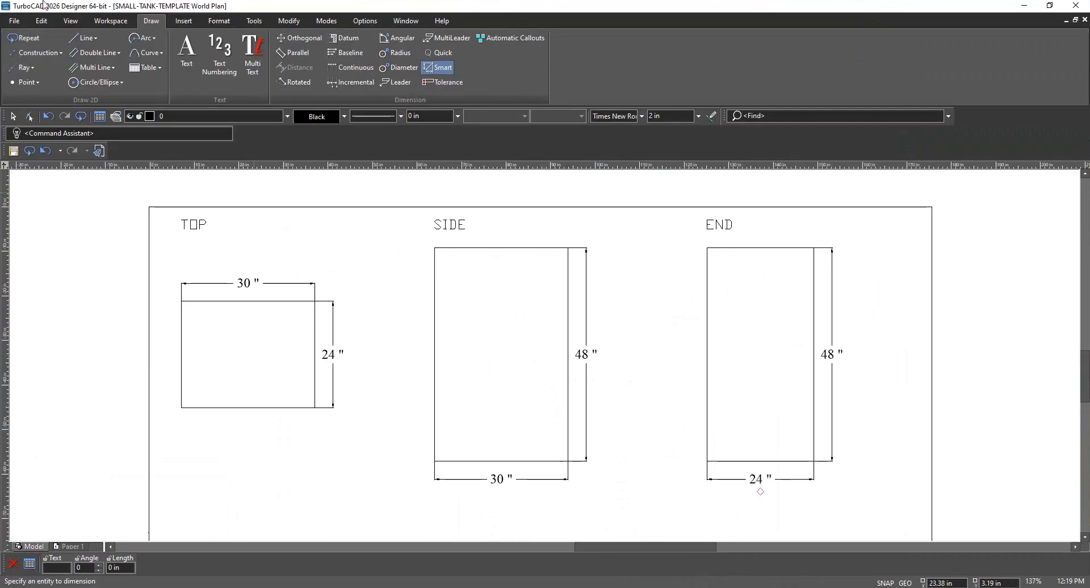
{"action": "left_click", "coordinate": [13, 117]}
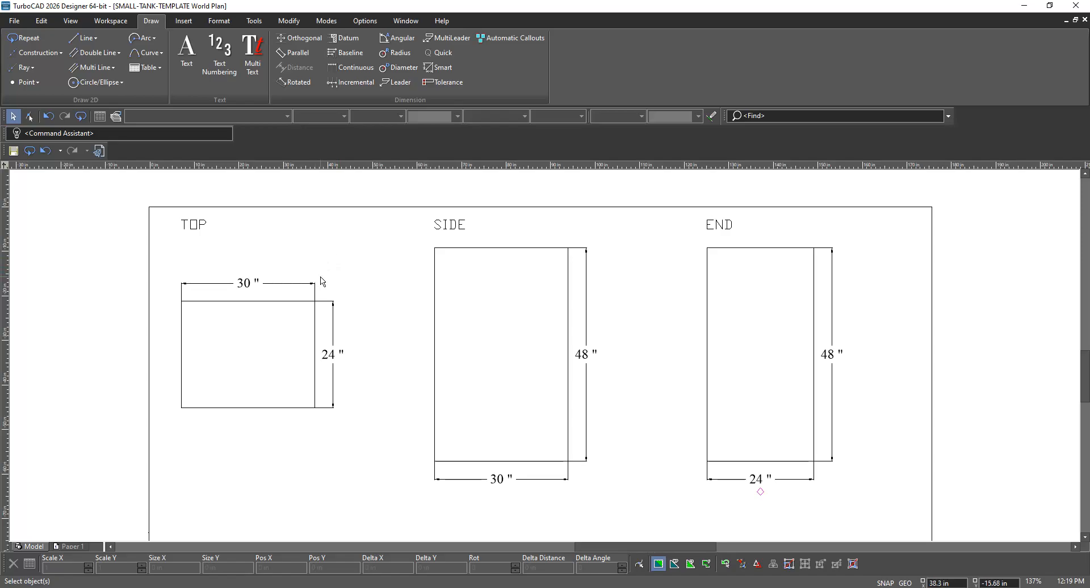
{"action": "left_click", "coordinate": [244, 284]}
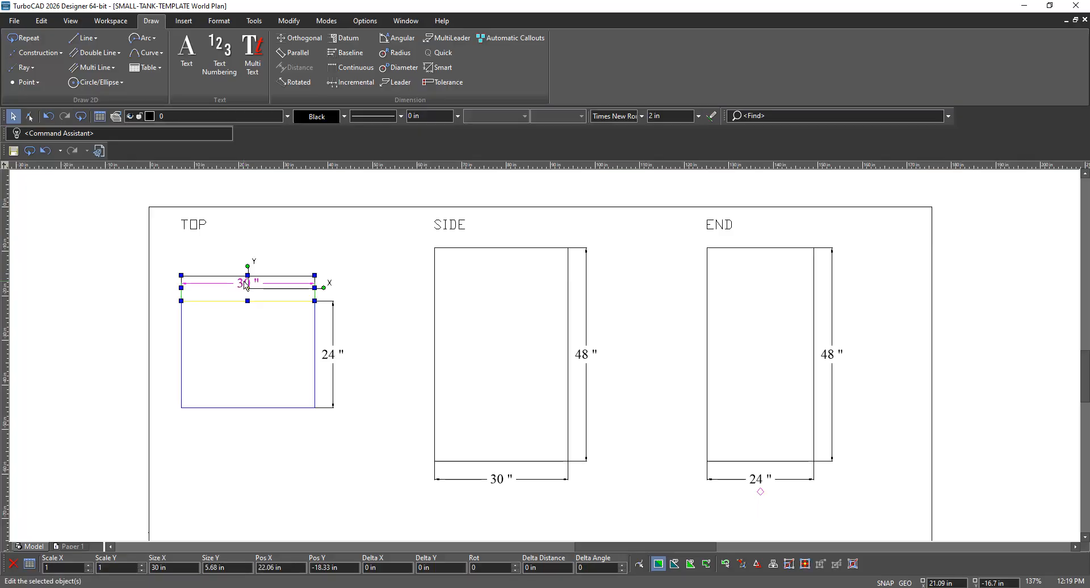
{"action": "left_click", "coordinate": [331, 356], "text": "shift"}
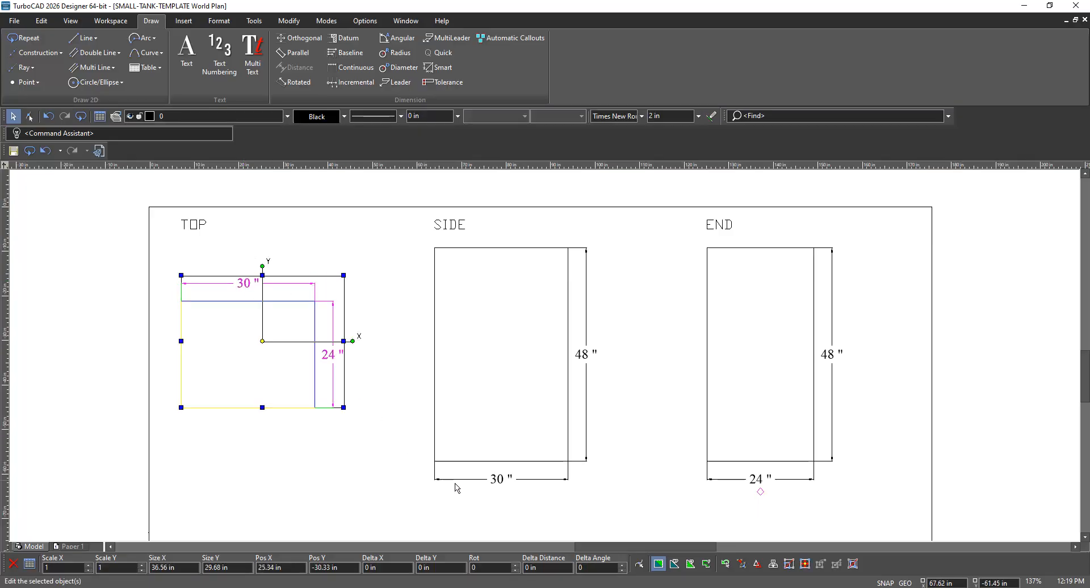
{"action": "left_click", "coordinate": [503, 483], "text": "shift"}
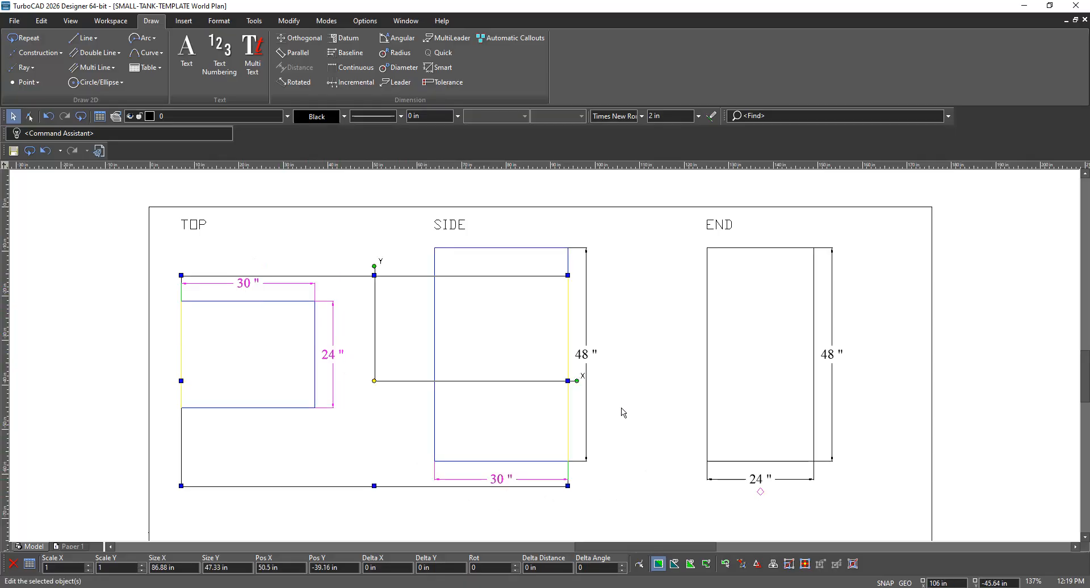
{"action": "left_click", "coordinate": [589, 353], "text": "shift"}
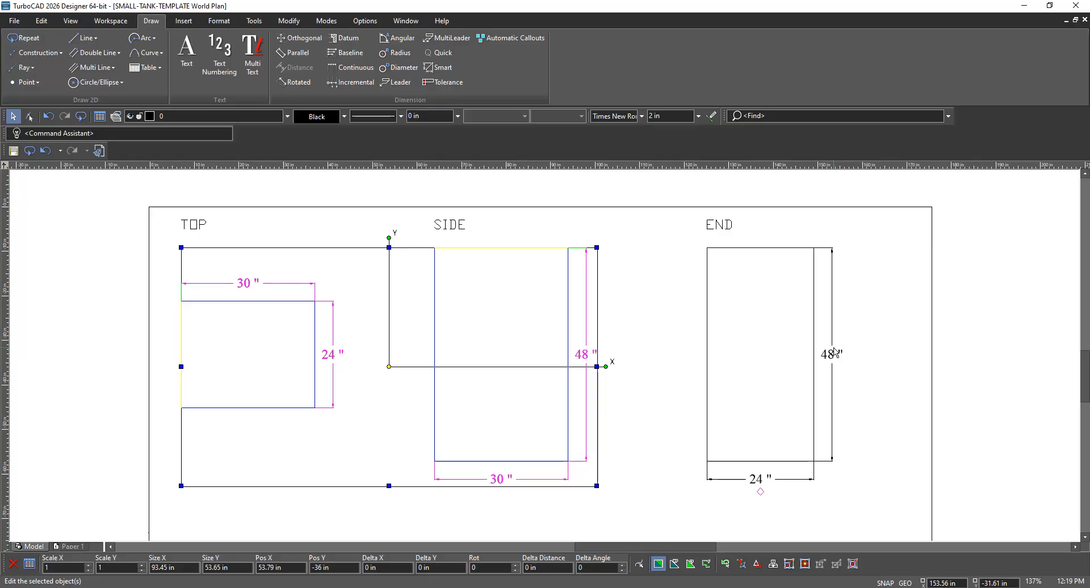
{"action": "left_click", "coordinate": [834, 352], "text": "shift"}
{"action": "left_click", "coordinate": [762, 479], "text": "shift"}
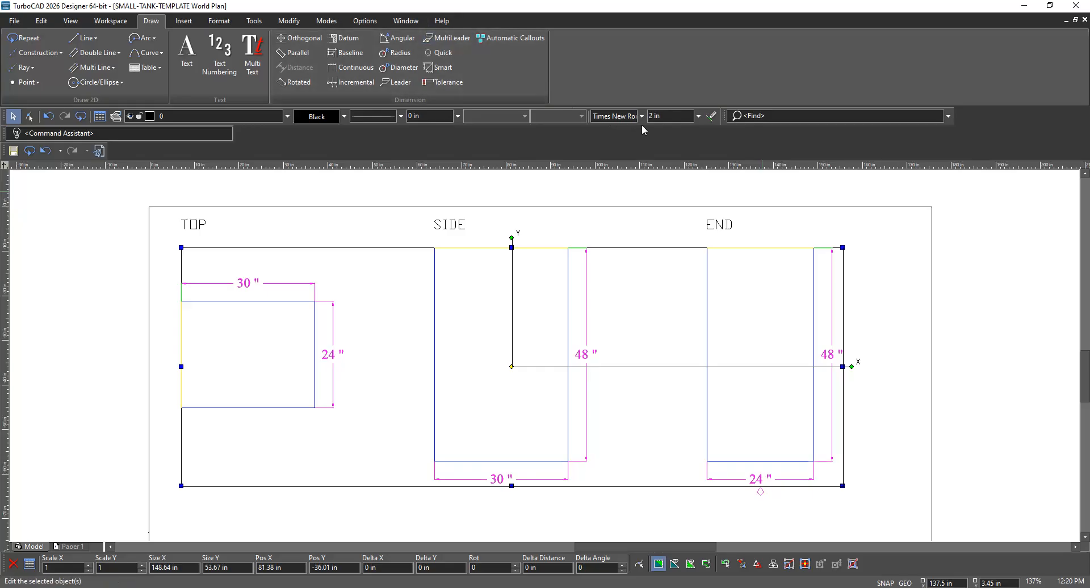
{"action": "left_click", "coordinate": [885, 258]}
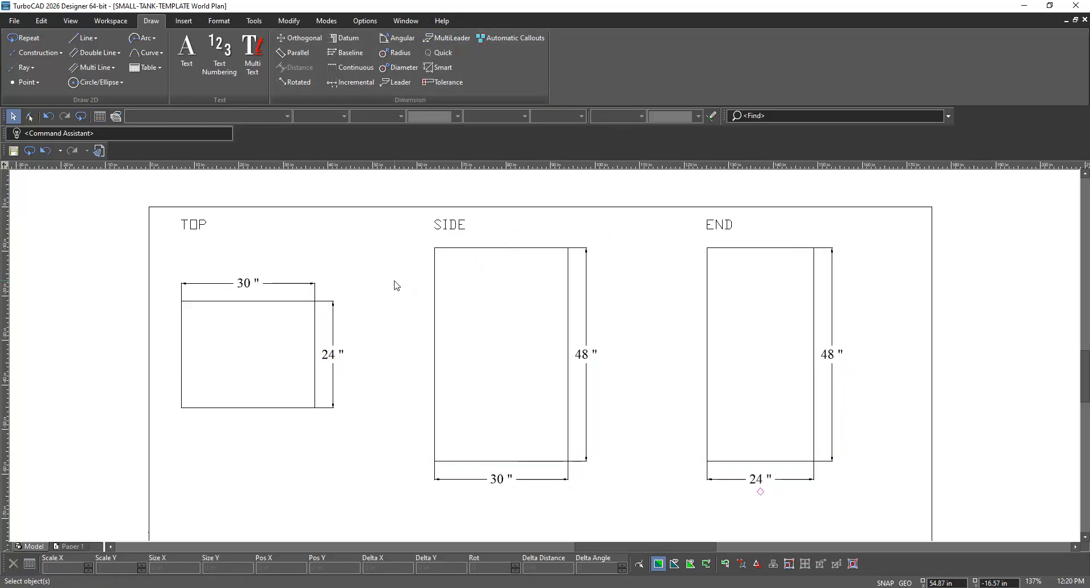
Change the font of all six dimensions across the TOP, SIDE and END views to txt.shx at a 2 in text size
{"action": "left_click", "coordinate": [253, 285]}
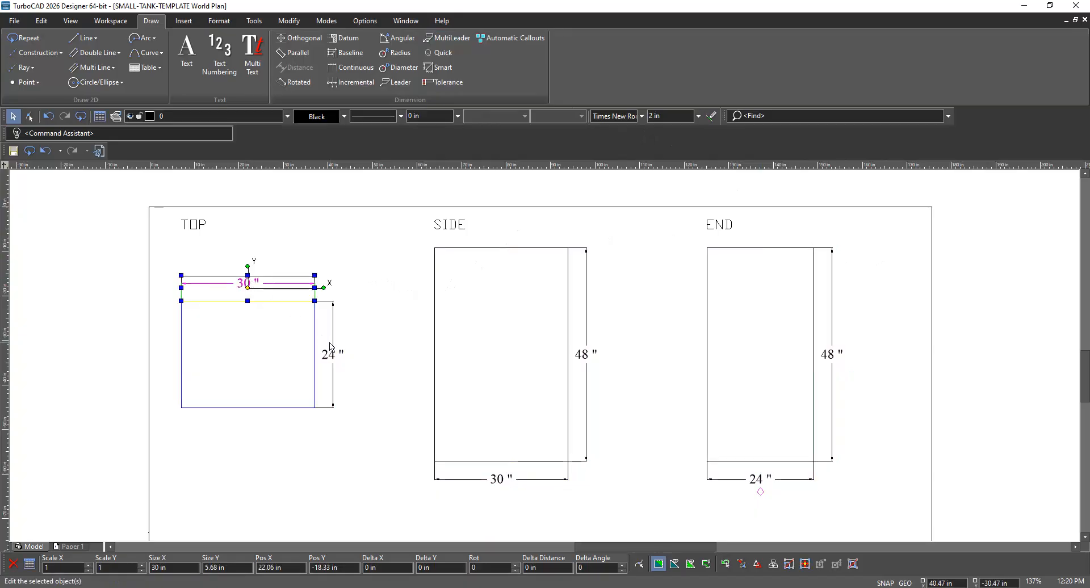
{"action": "left_click", "coordinate": [332, 348], "text": "shift"}
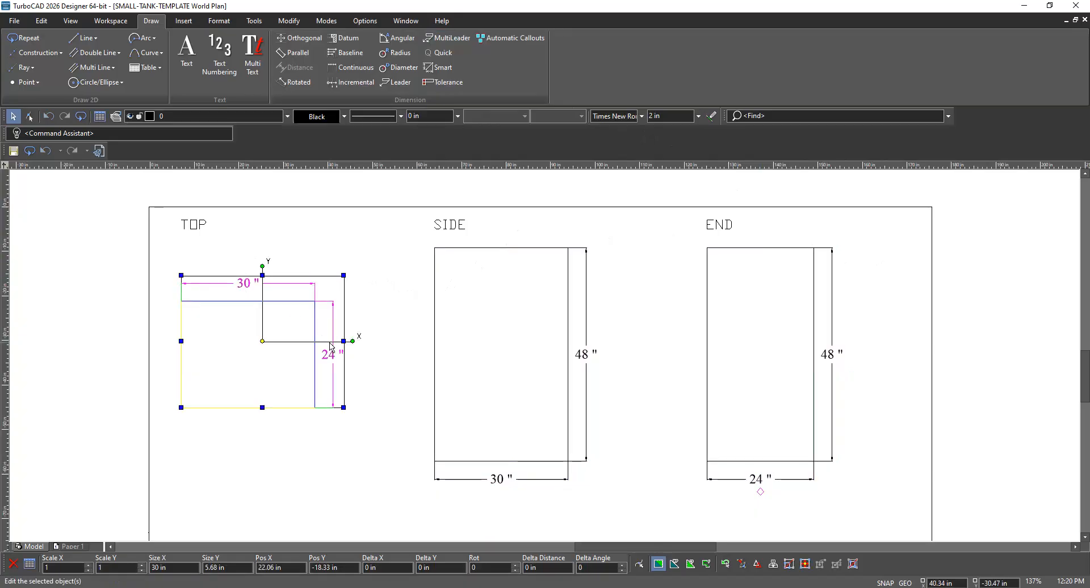
{"action": "left_click", "coordinate": [497, 480], "text": "shift"}
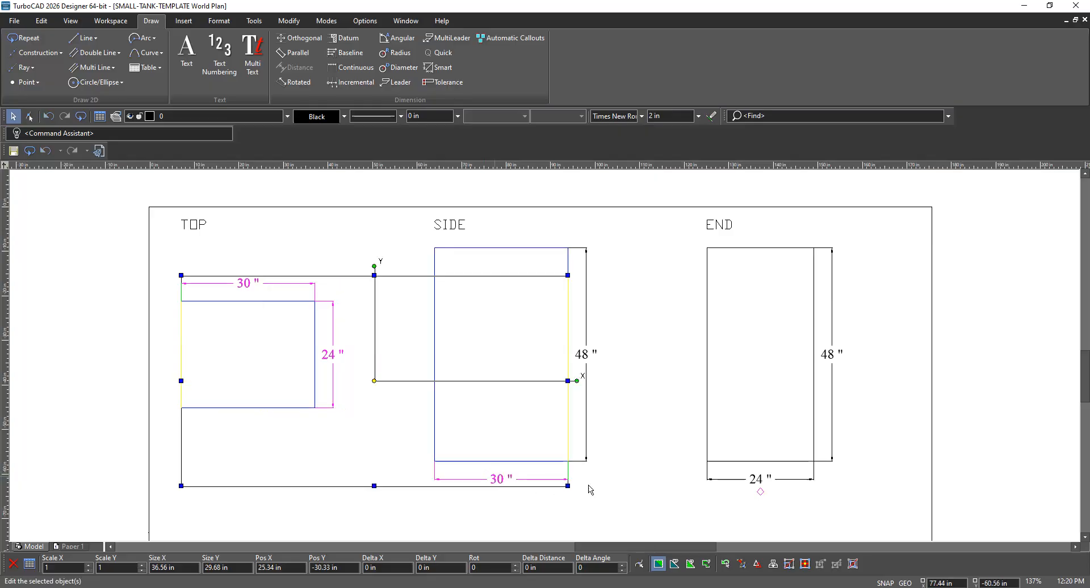
{"action": "left_click", "coordinate": [593, 362], "text": "shift"}
{"action": "left_click", "coordinate": [847, 360], "text": "shift"}
{"action": "left_click", "coordinate": [761, 479], "text": "shift"}
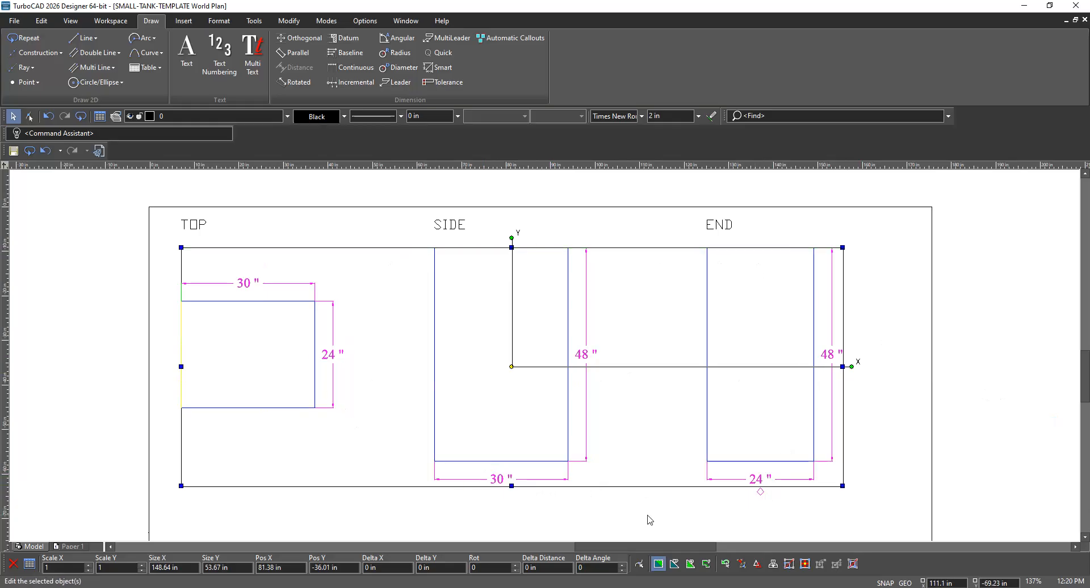
{"action": "left_click", "coordinate": [641, 116]}
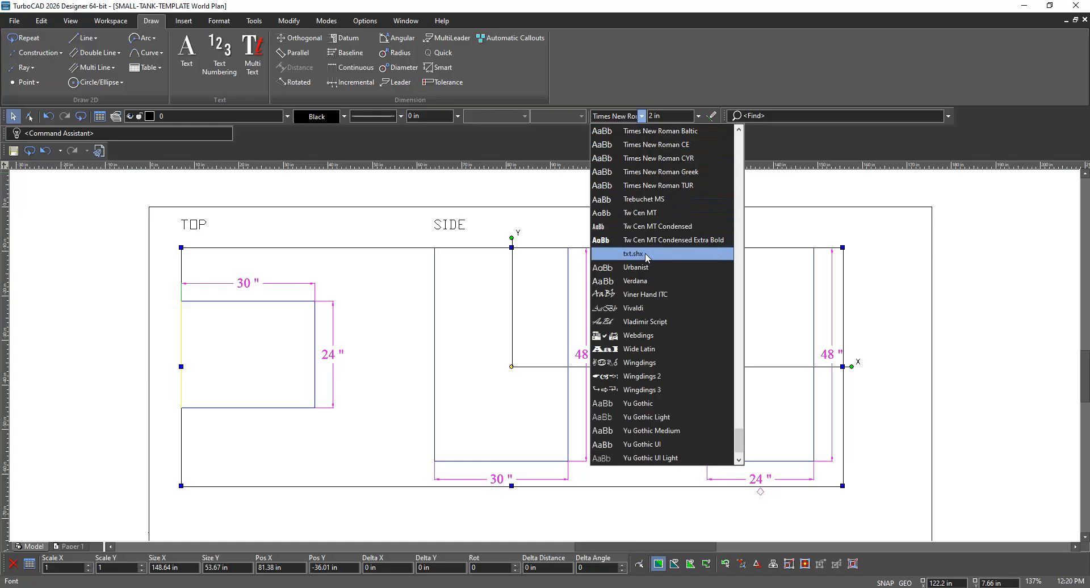
{"action": "scroll", "coordinate": [640, 261], "scroll_direction": "up", "scroll_amount": 12}
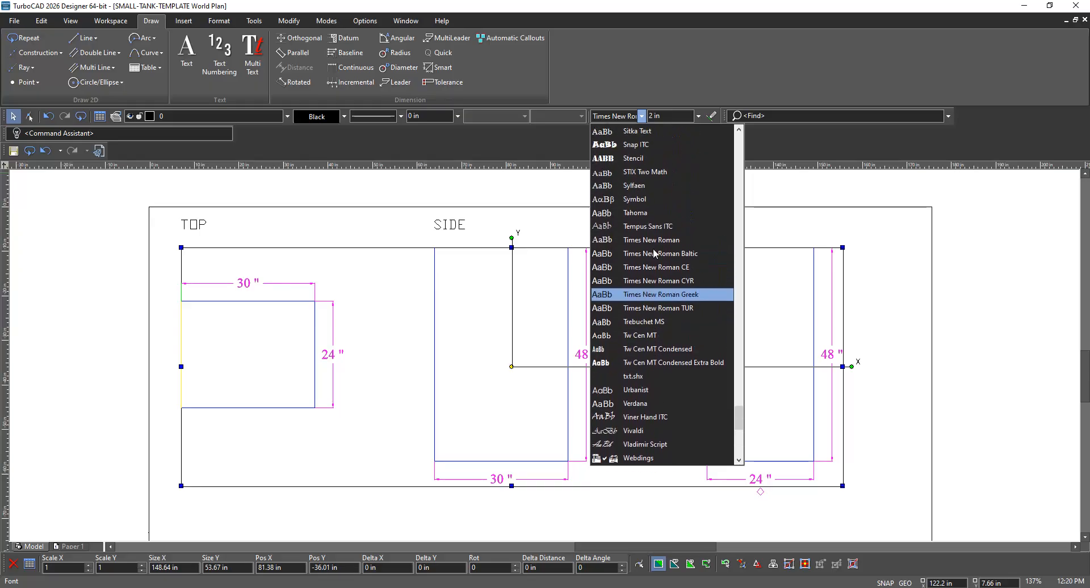
{"action": "scroll", "coordinate": [665, 245], "scroll_direction": "down", "scroll_amount": 9}
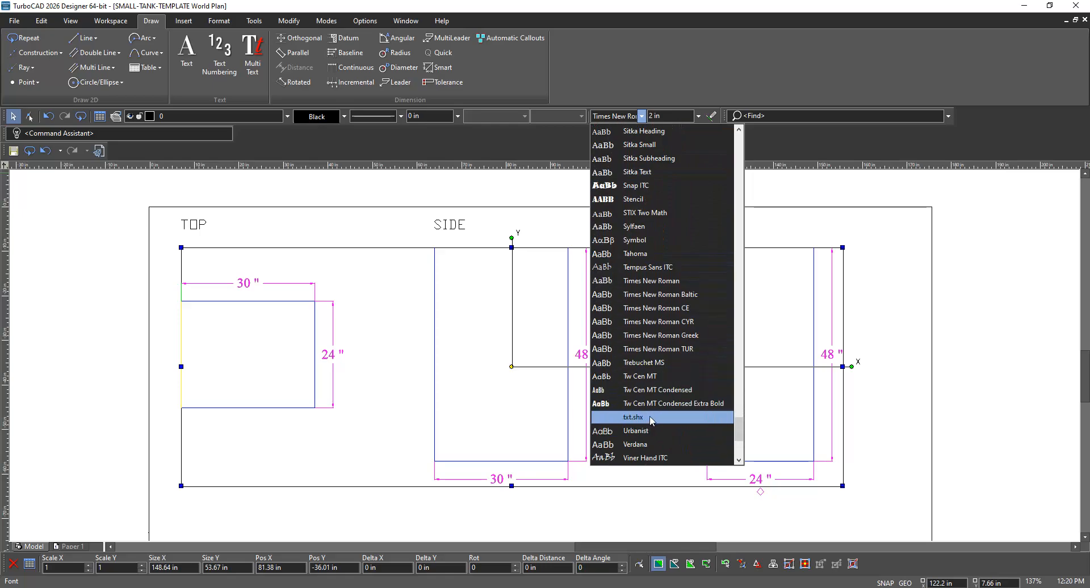
{"action": "left_click", "coordinate": [651, 420]}
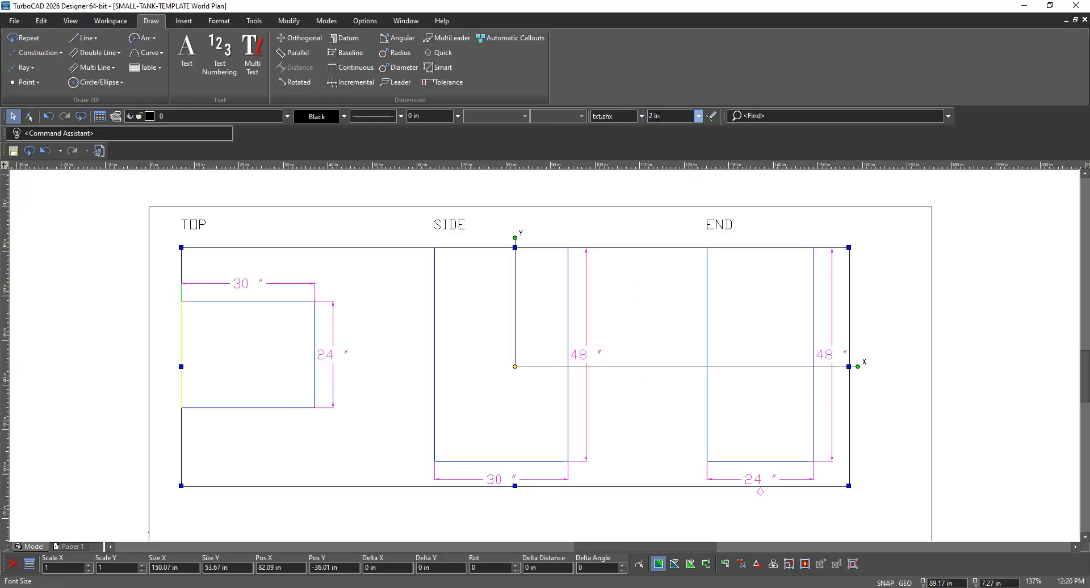
{"action": "left_click", "coordinate": [653, 114]}
{"action": "key", "text": "Return"}
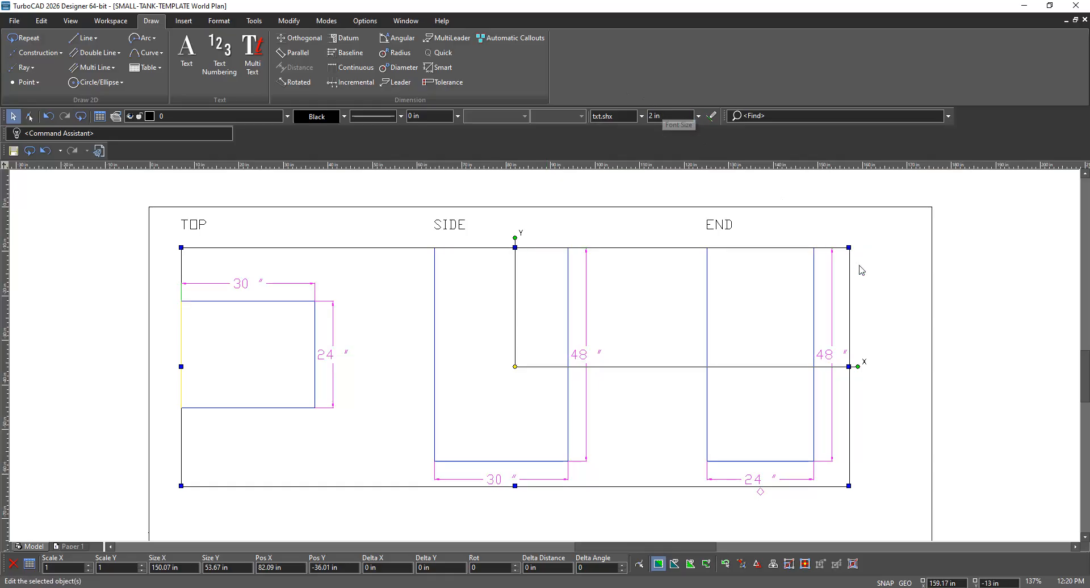
{"action": "left_click", "coordinate": [890, 287]}
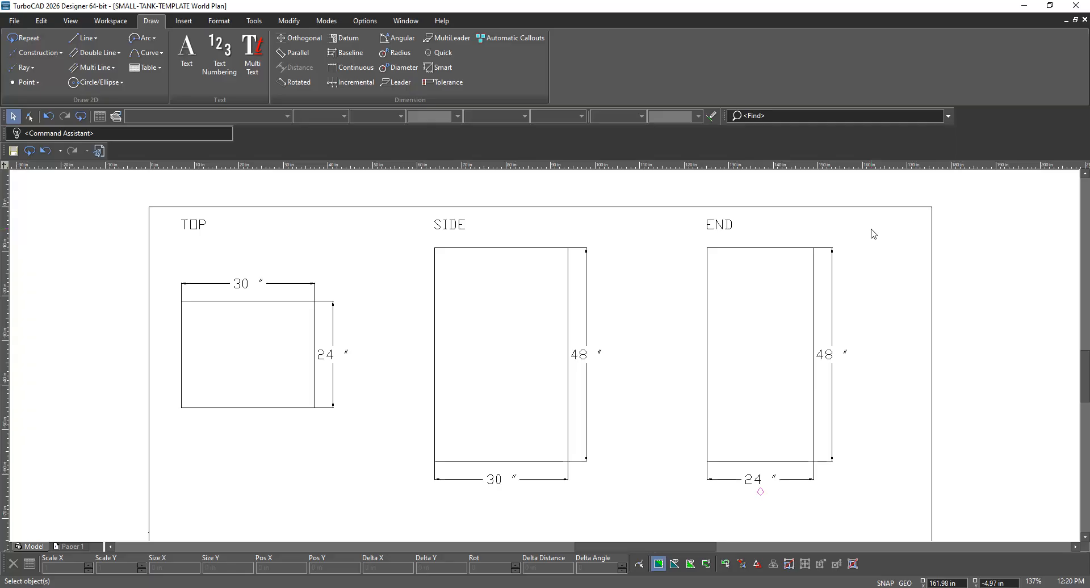
Examine the dimension text up close and the layout of the three views within the whole sheet
{"action": "scroll", "coordinate": [870, 229], "scroll_direction": "down", "scroll_amount": 1}
{"action": "scroll", "coordinate": [521, 464], "scroll_direction": "up", "scroll_amount": 1}
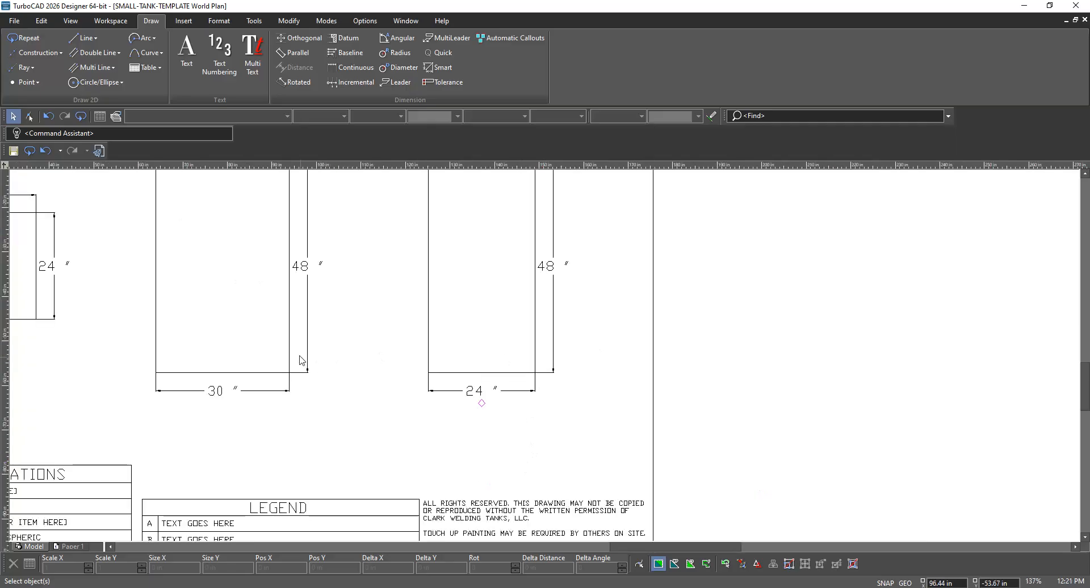
{"action": "scroll", "coordinate": [309, 358], "scroll_direction": "down", "scroll_amount": 1}
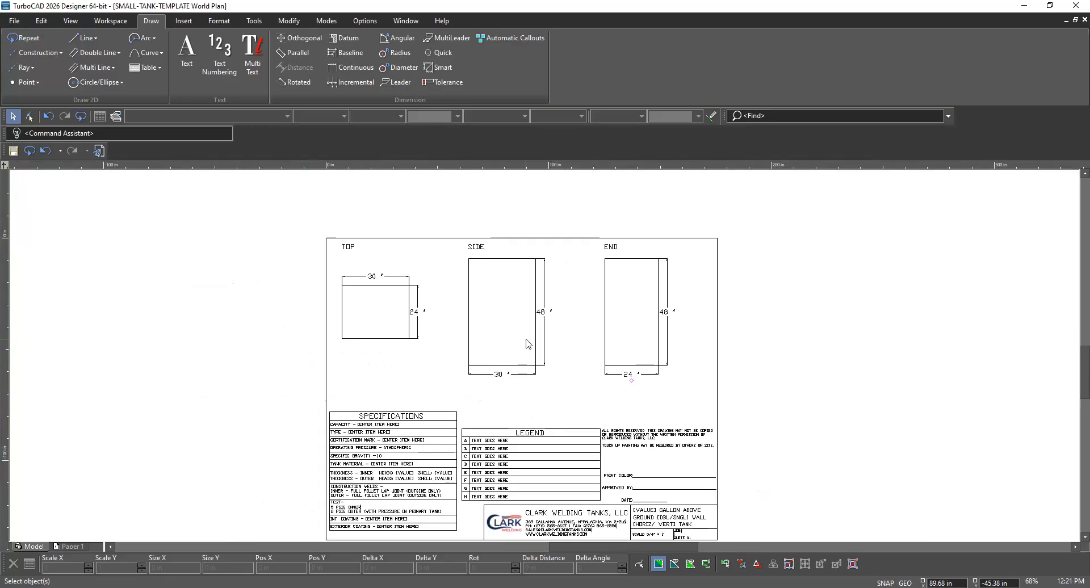
{"action": "scroll", "coordinate": [527, 343], "scroll_direction": "up", "scroll_amount": 1}
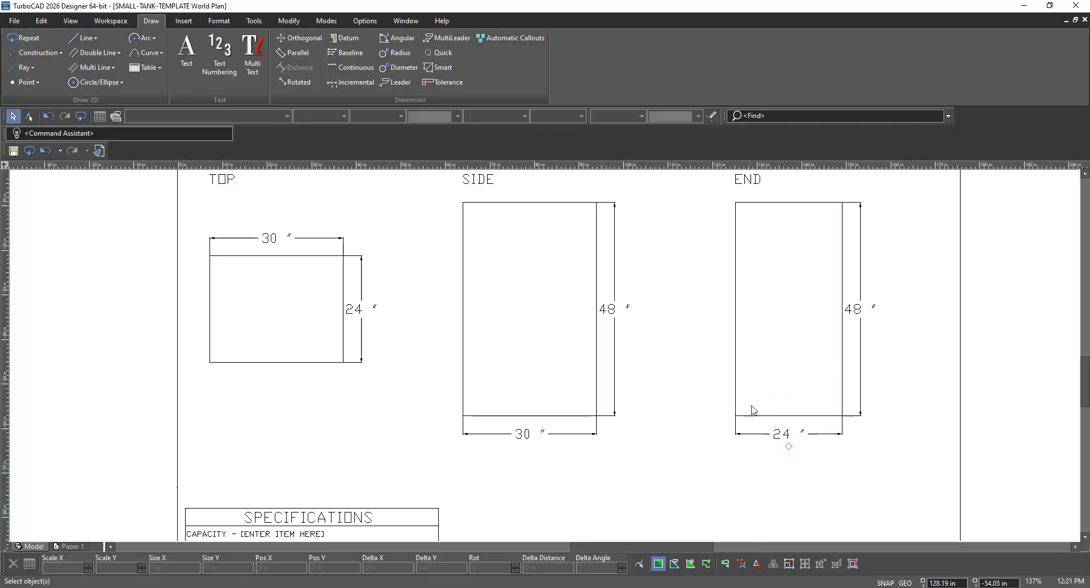
{"action": "scroll", "coordinate": [851, 398], "scroll_direction": "up", "scroll_amount": 1}
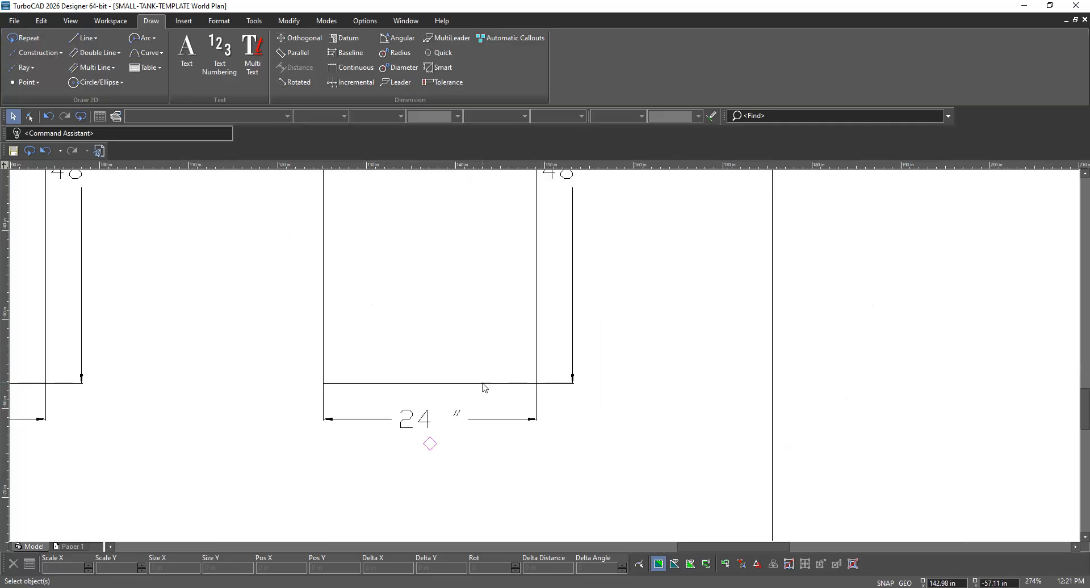
{"action": "scroll", "coordinate": [460, 358], "scroll_direction": "down", "scroll_amount": 2}
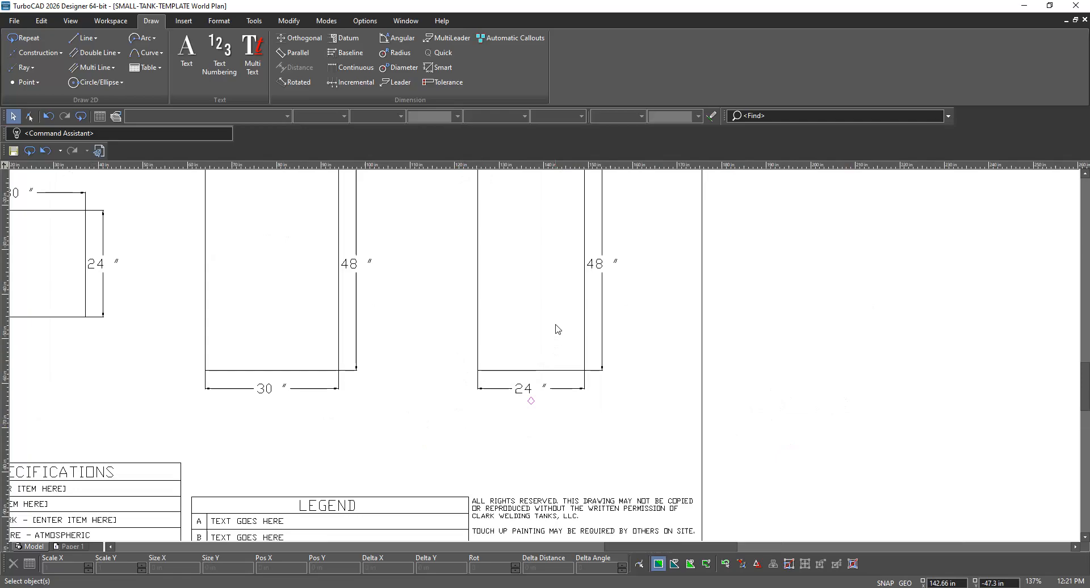
{"action": "scroll", "coordinate": [548, 353], "scroll_direction": "up", "scroll_amount": 1}
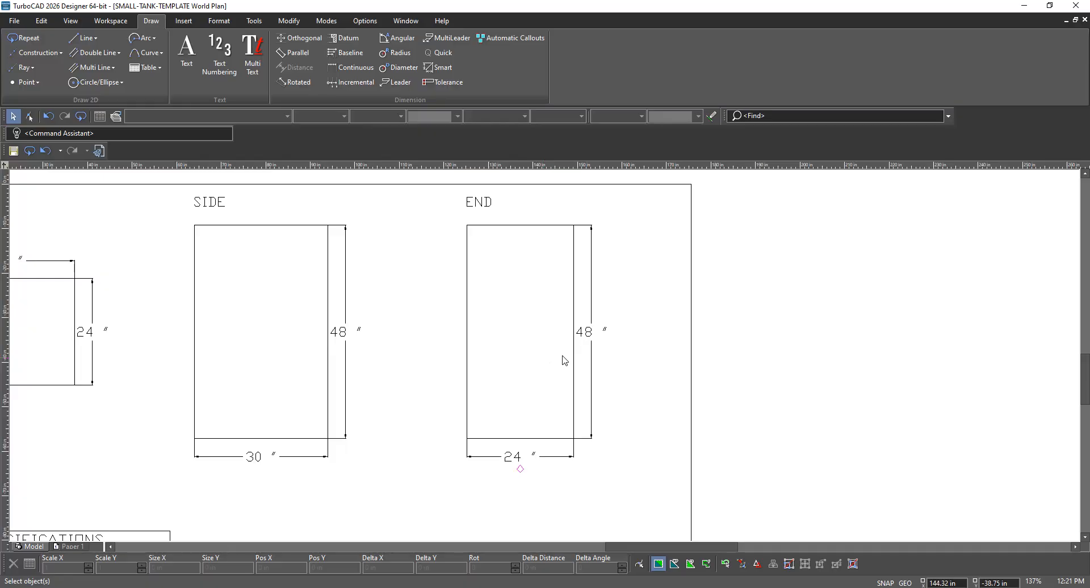
{"action": "scroll", "coordinate": [624, 344], "scroll_direction": "up", "scroll_amount": 1}
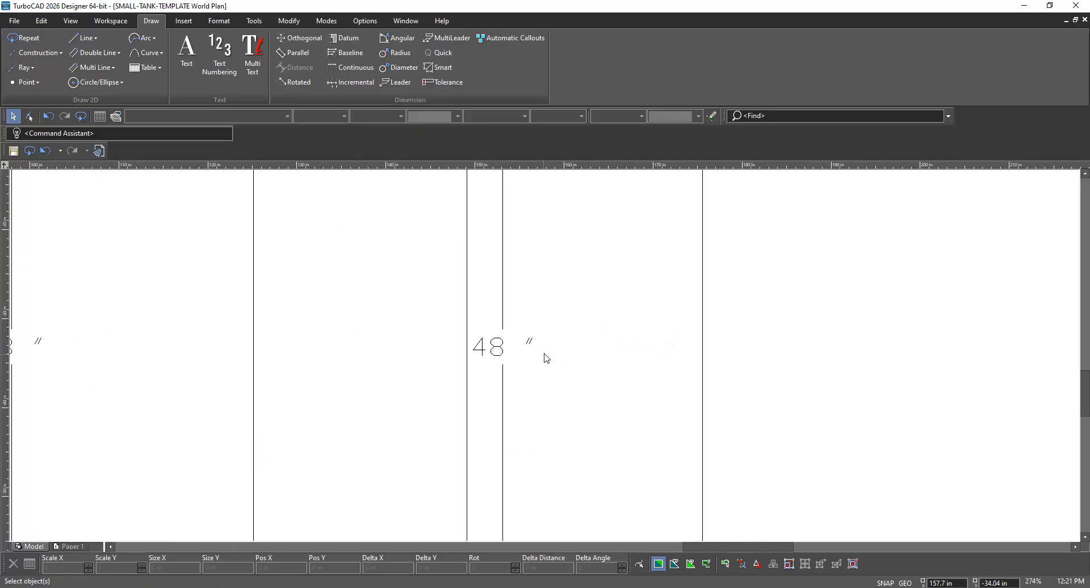
{"action": "scroll", "coordinate": [545, 359], "scroll_direction": "down", "scroll_amount": 1}
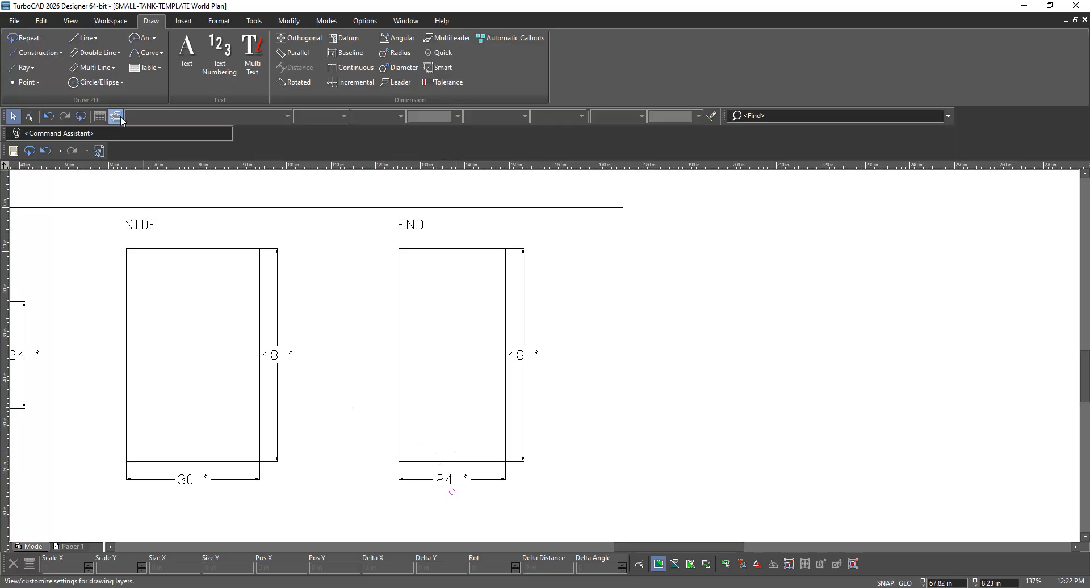
{"action": "left_click", "coordinate": [88, 38]}
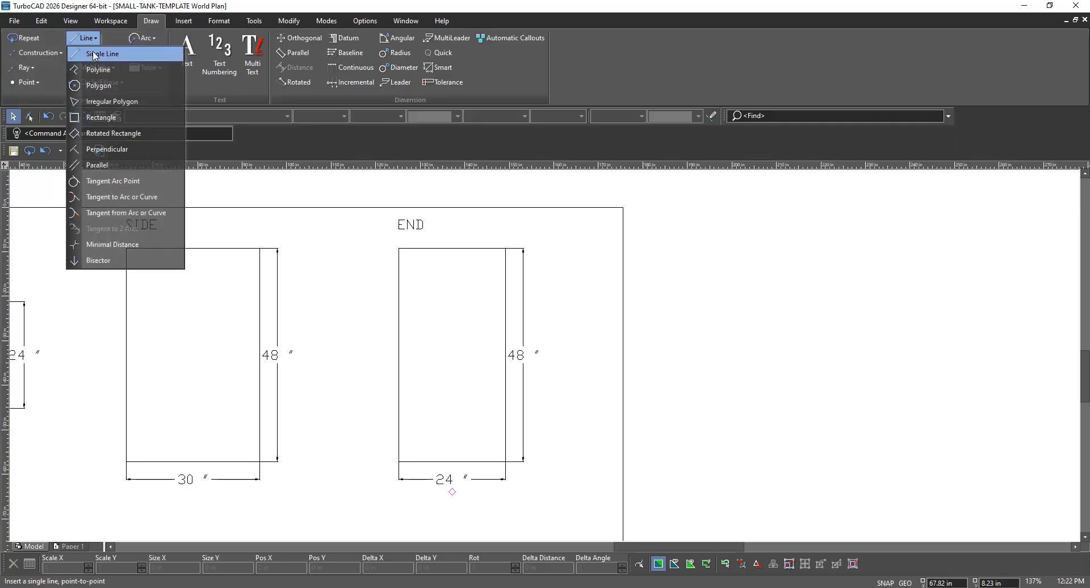
{"action": "left_click", "coordinate": [93, 53]}
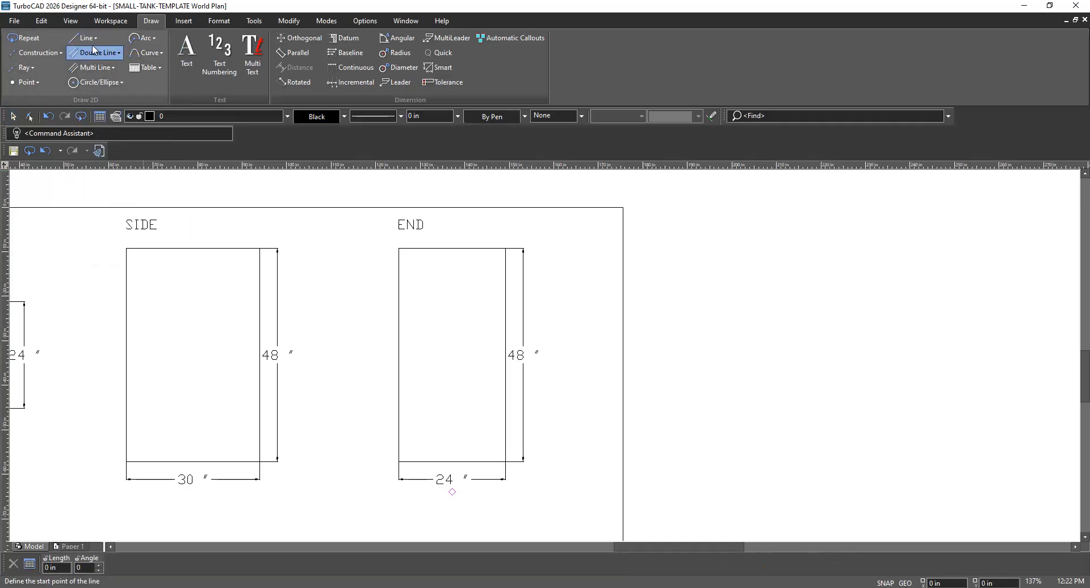
{"action": "left_click", "coordinate": [344, 116]}
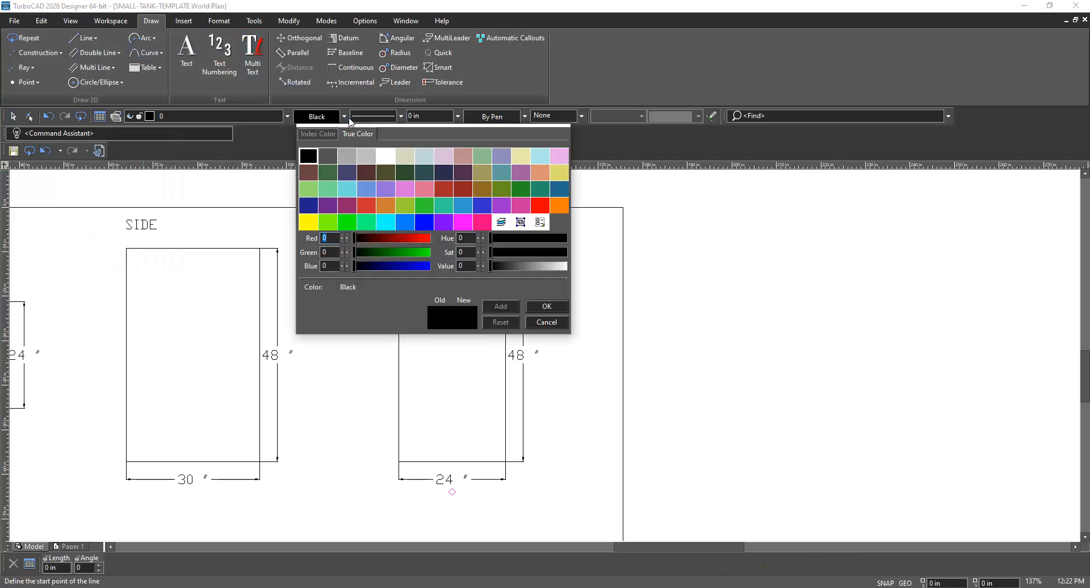
{"action": "left_click", "coordinate": [539, 204]}
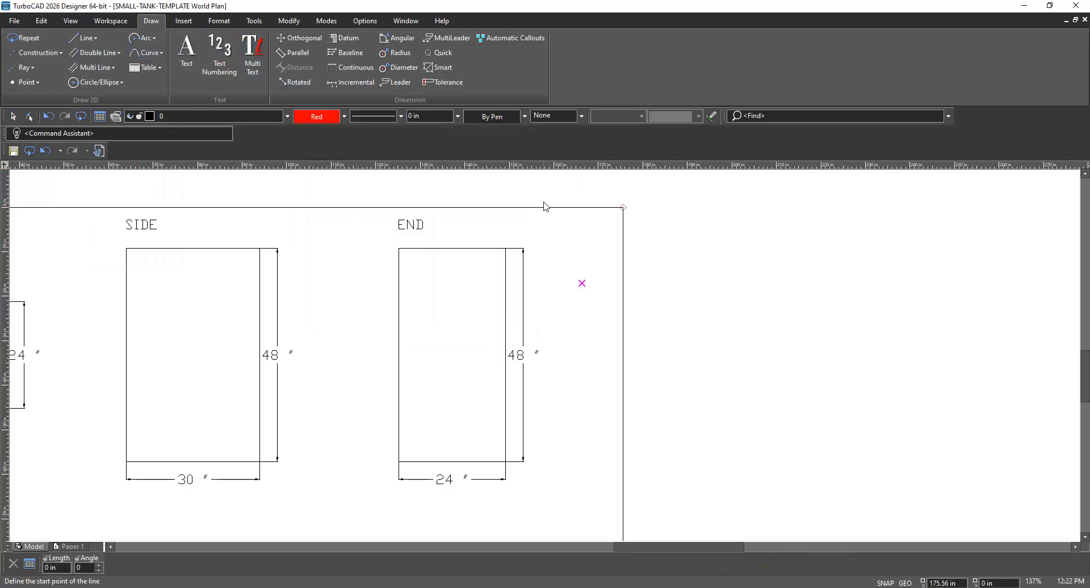
{"action": "left_click", "coordinate": [344, 116]}
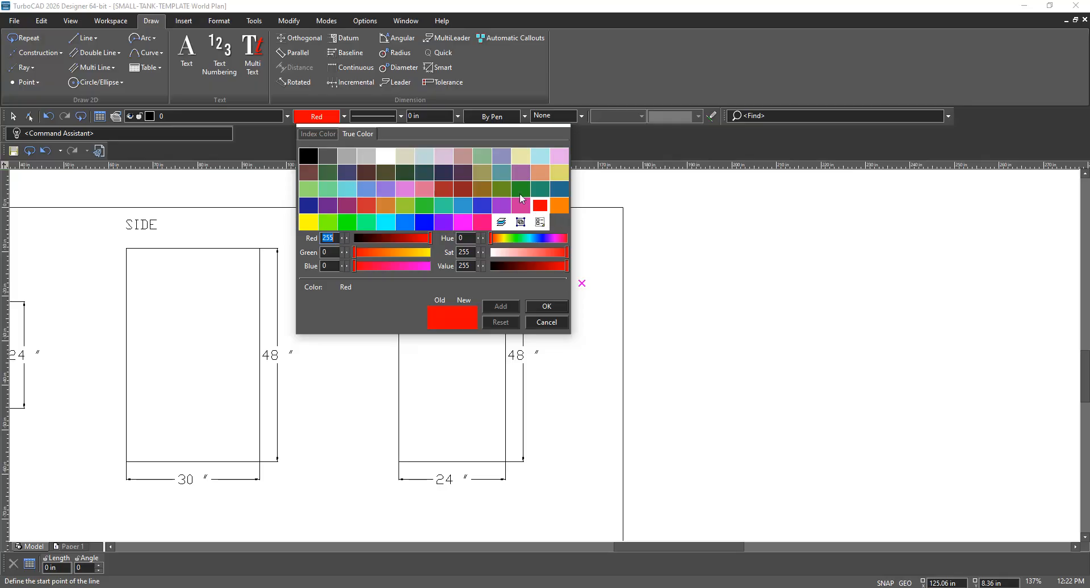
{"action": "left_click", "coordinate": [343, 117]}
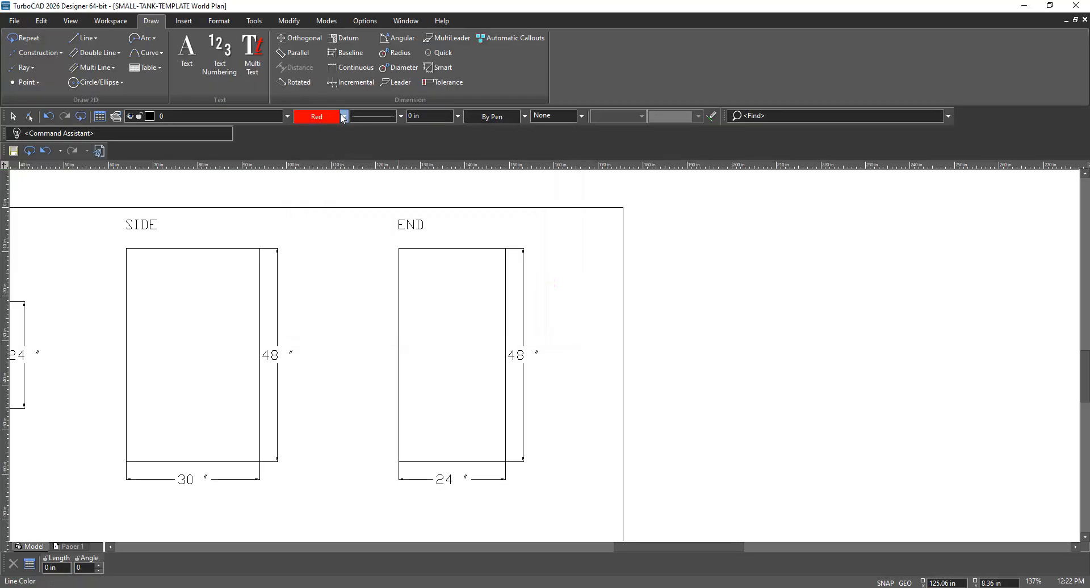
{"action": "left_click", "coordinate": [343, 118]}
{"action": "left_click", "coordinate": [311, 157]}
{"action": "left_click", "coordinate": [400, 117]}
{"action": "left_click", "coordinate": [379, 124]}
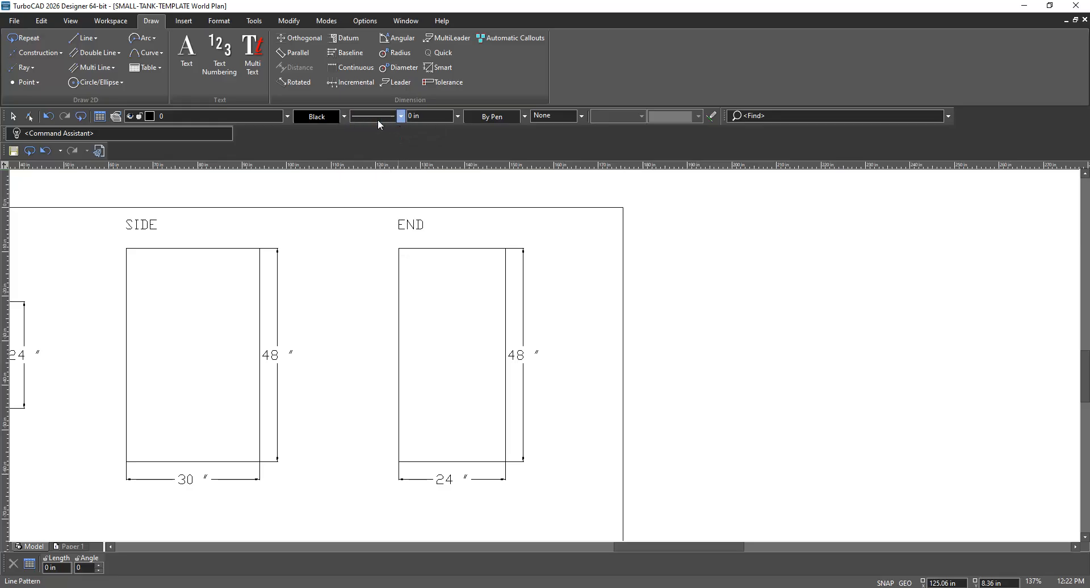
Draw a red single line vertically through the END rectangle, from the midpoint of its upper edge to the midpoint of its lower edge
{"action": "left_click", "coordinate": [344, 116]}
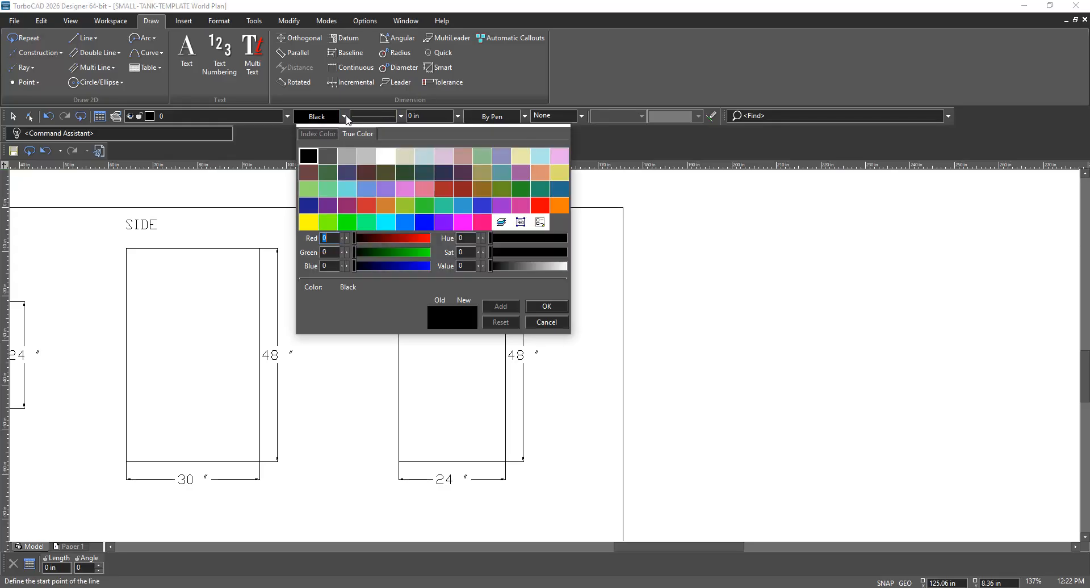
{"action": "left_click", "coordinate": [540, 205]}
{"action": "mouse_move", "coordinate": [452, 248]}
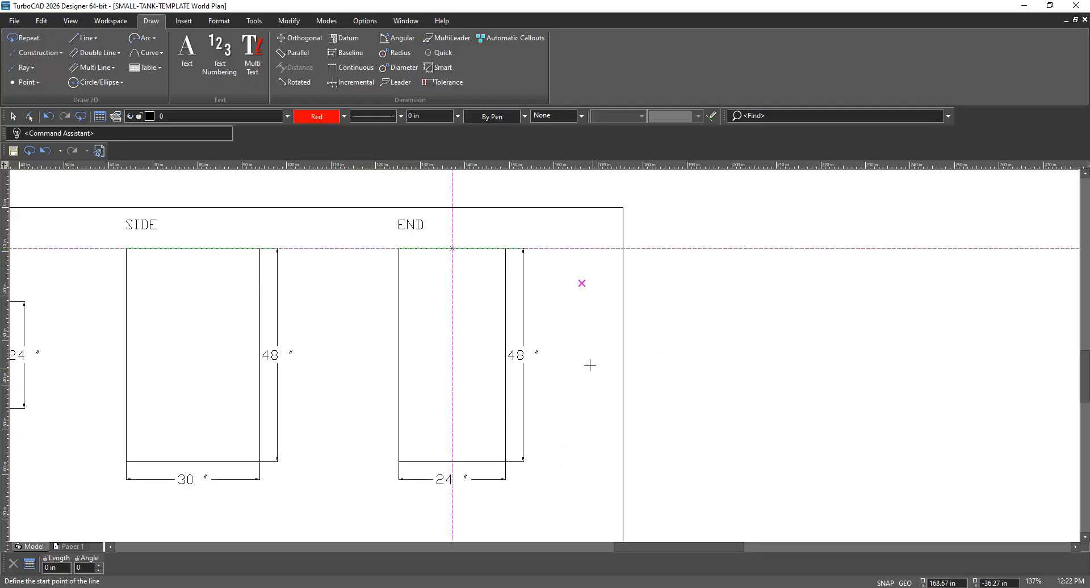
{"action": "left_click", "coordinate": [13, 116]}
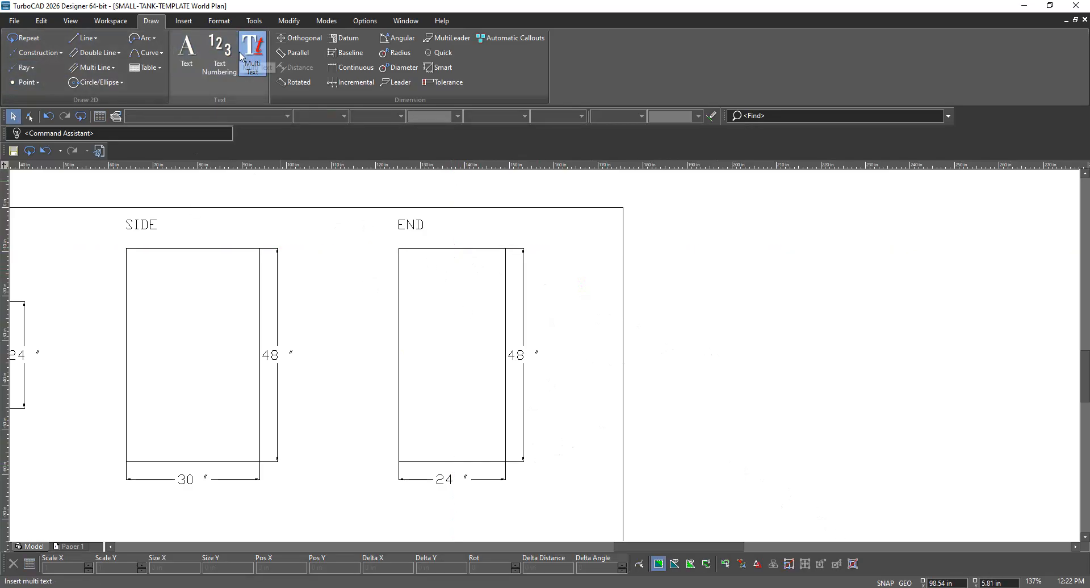
{"action": "left_click", "coordinate": [87, 37]}
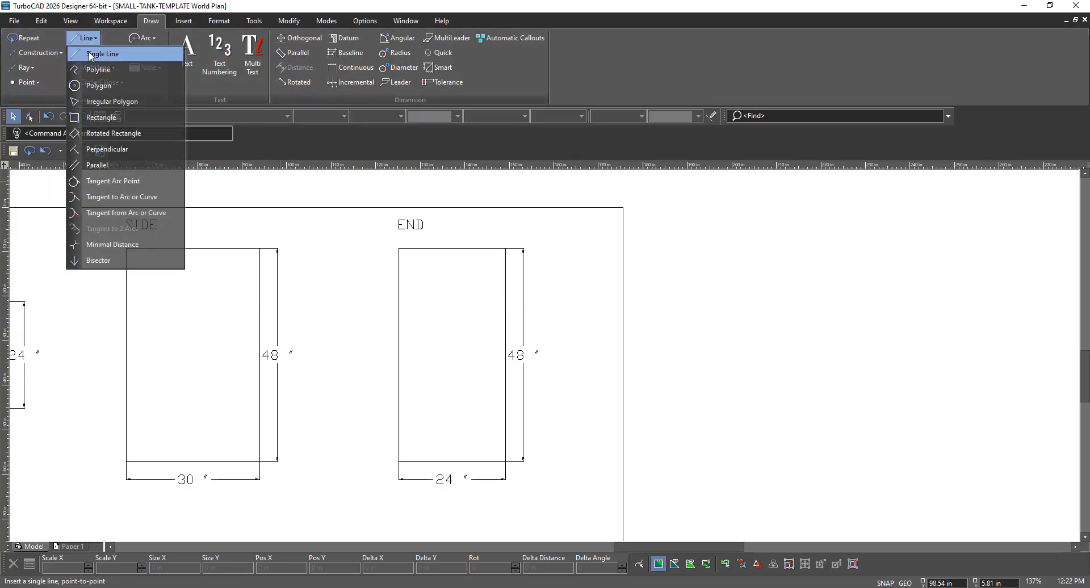
{"action": "left_click", "coordinate": [90, 54]}
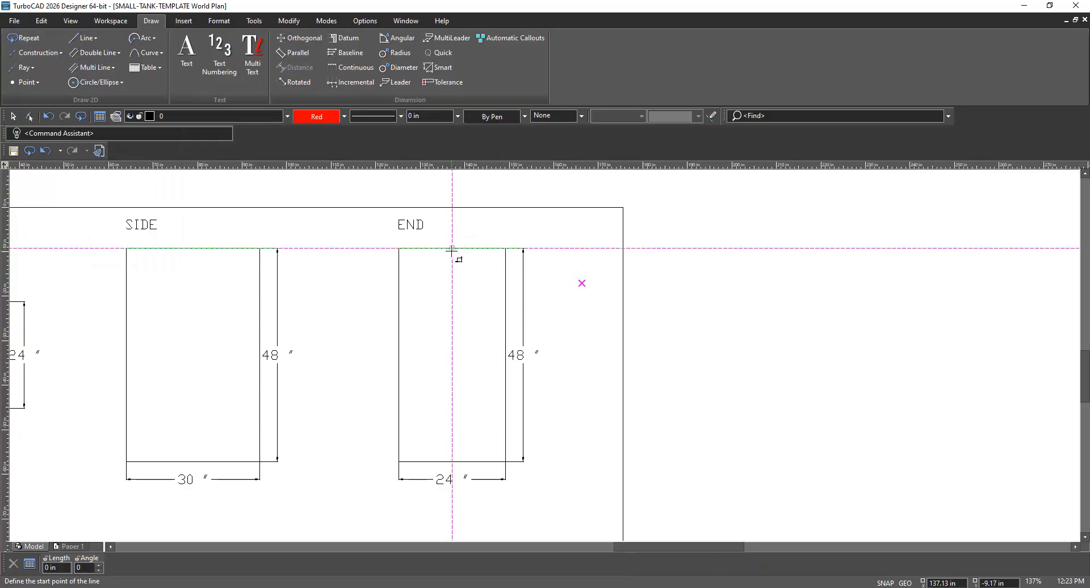
{"action": "scroll", "coordinate": [452, 249], "scroll_direction": "up", "scroll_amount": 1}
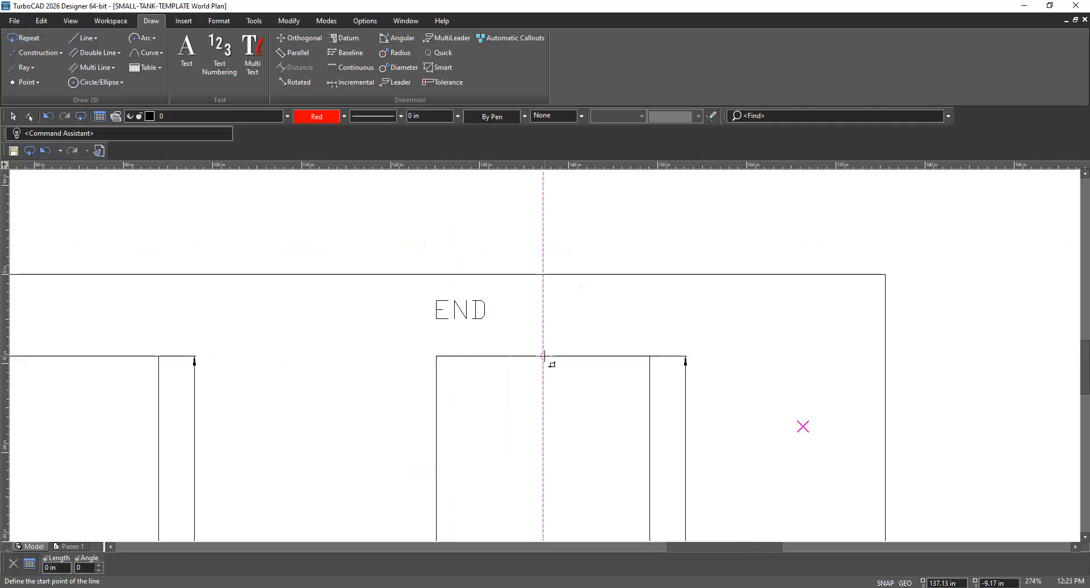
{"action": "scroll", "coordinate": [544, 357], "scroll_direction": "down", "scroll_amount": 1}
{"action": "scroll", "coordinate": [560, 403], "scroll_direction": "down", "scroll_amount": 2}
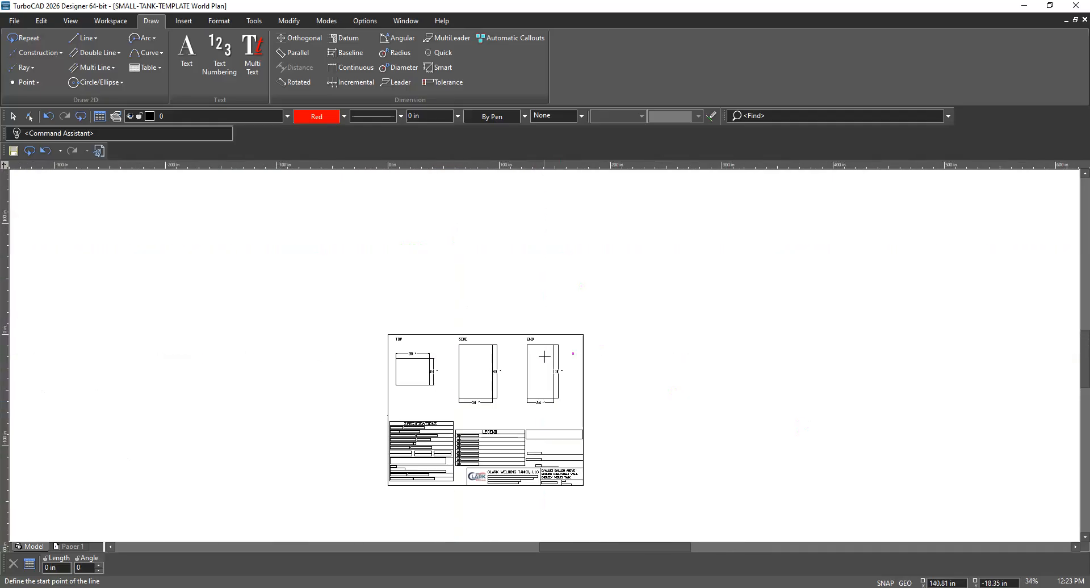
{"action": "scroll", "coordinate": [545, 352], "scroll_direction": "up", "scroll_amount": 1}
{"action": "scroll", "coordinate": [526, 327], "scroll_direction": "up", "scroll_amount": 1}
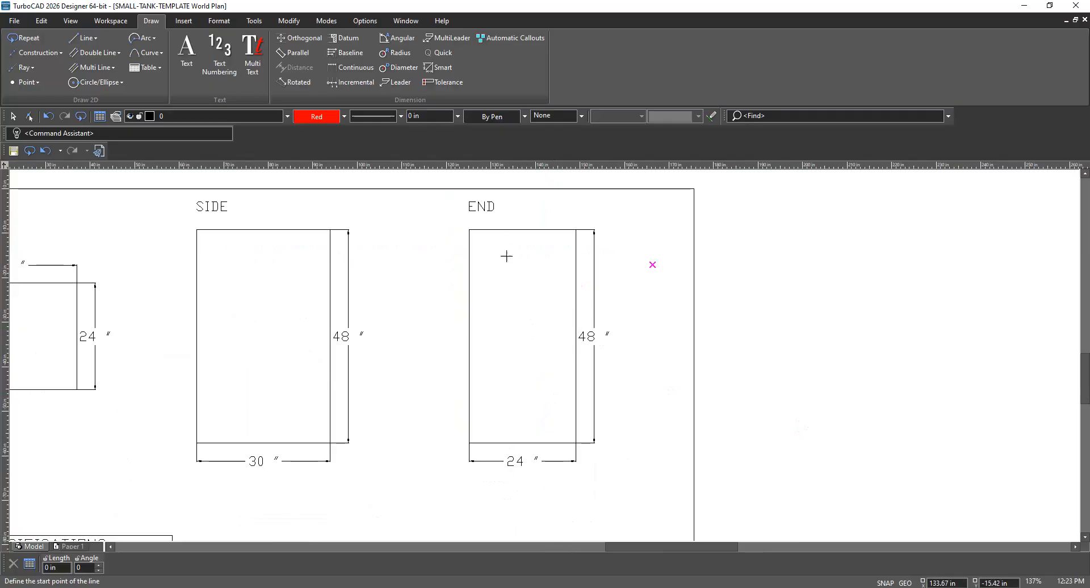
{"action": "left_click", "coordinate": [523, 229]}
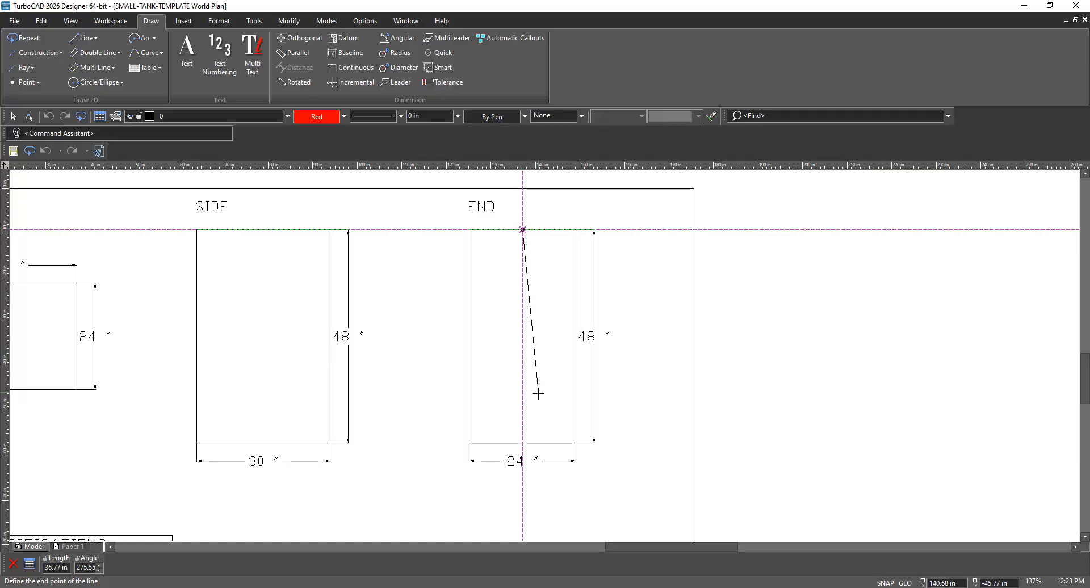
{"action": "left_click", "coordinate": [522, 443]}
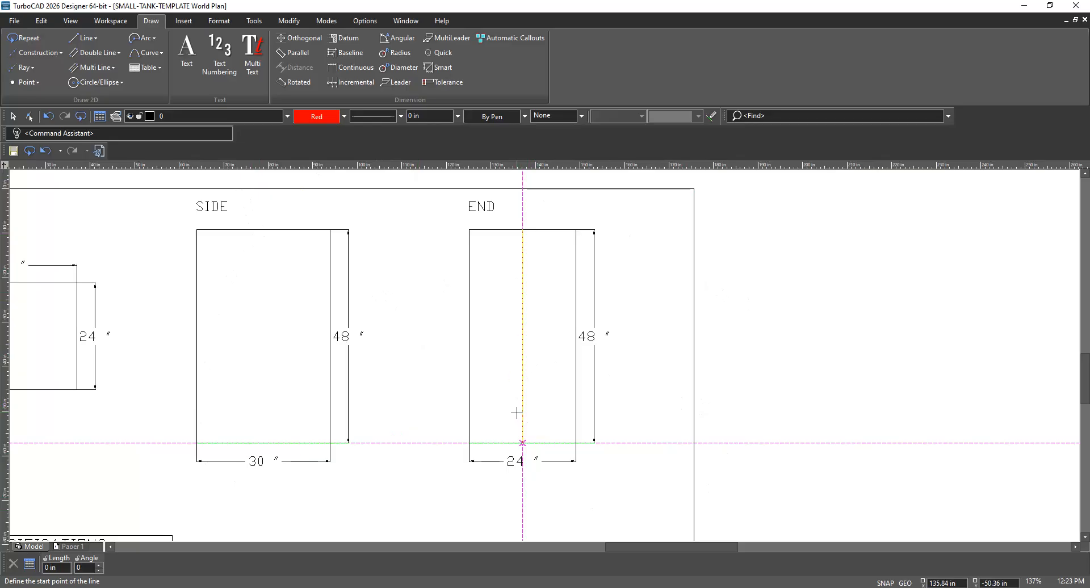
Draw a Steel Blue single line 1 in long at 90° upward from the lower end of the END view's red centre line
{"action": "left_click", "coordinate": [13, 117]}
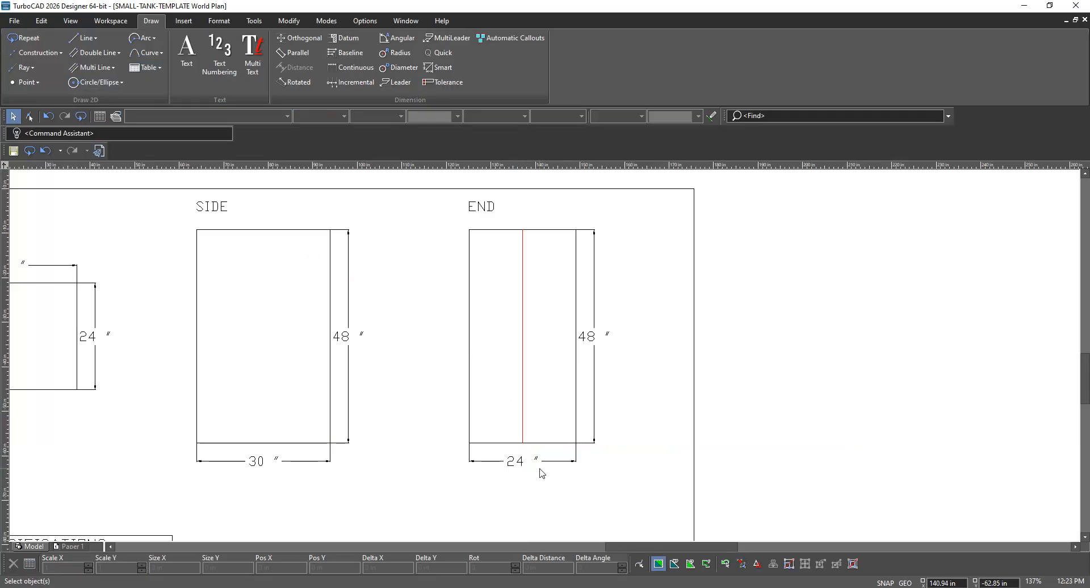
{"action": "scroll", "coordinate": [546, 491], "scroll_direction": "up", "scroll_amount": 1}
{"action": "scroll", "coordinate": [521, 226], "scroll_direction": "down", "scroll_amount": 1}
{"action": "scroll", "coordinate": [547, 361], "scroll_direction": "up", "scroll_amount": 1}
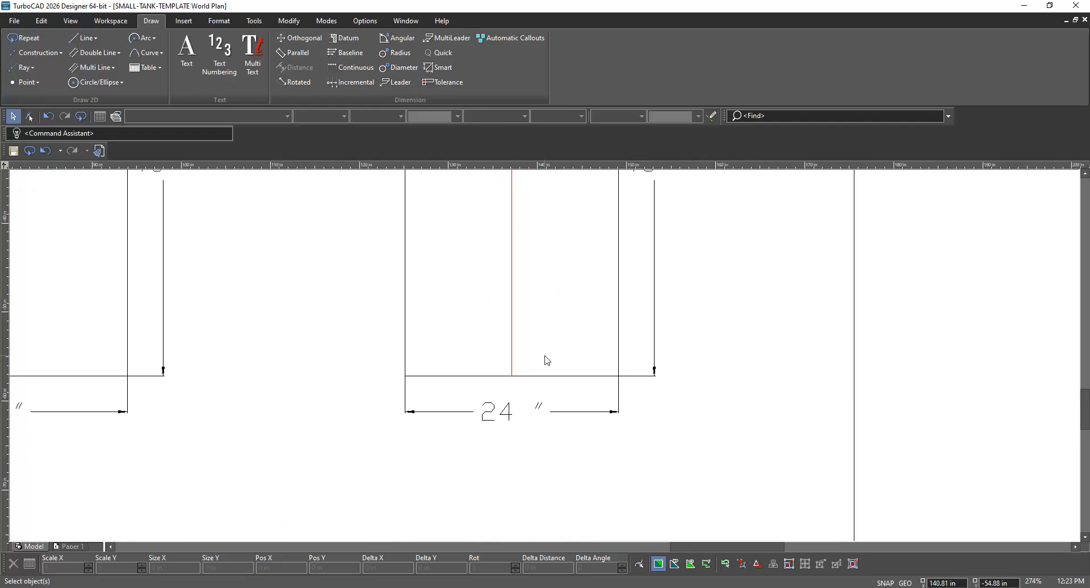
{"action": "scroll", "coordinate": [546, 361], "scroll_direction": "up", "scroll_amount": 1}
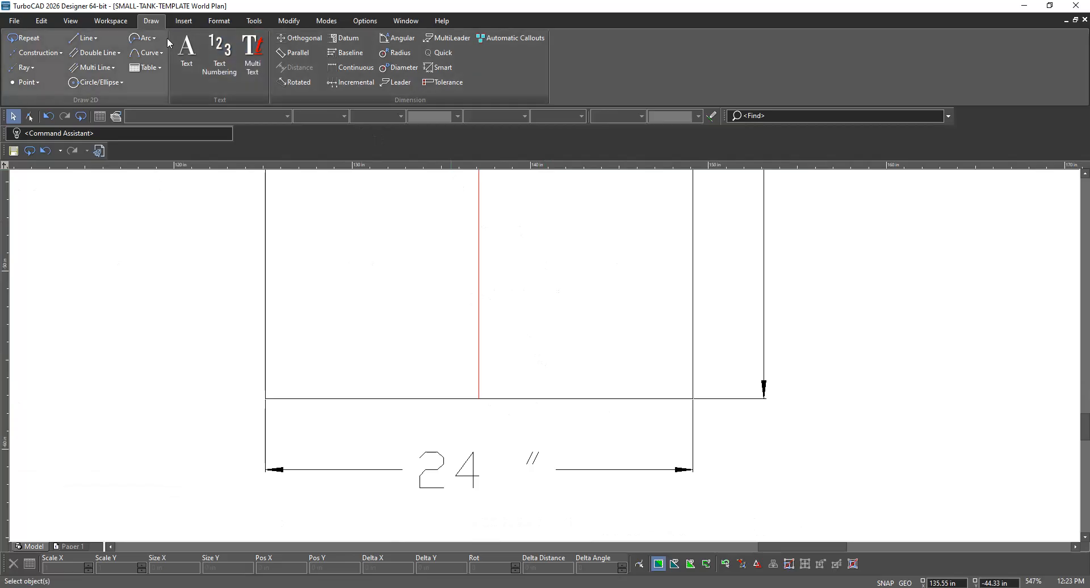
{"action": "left_click", "coordinate": [86, 37]}
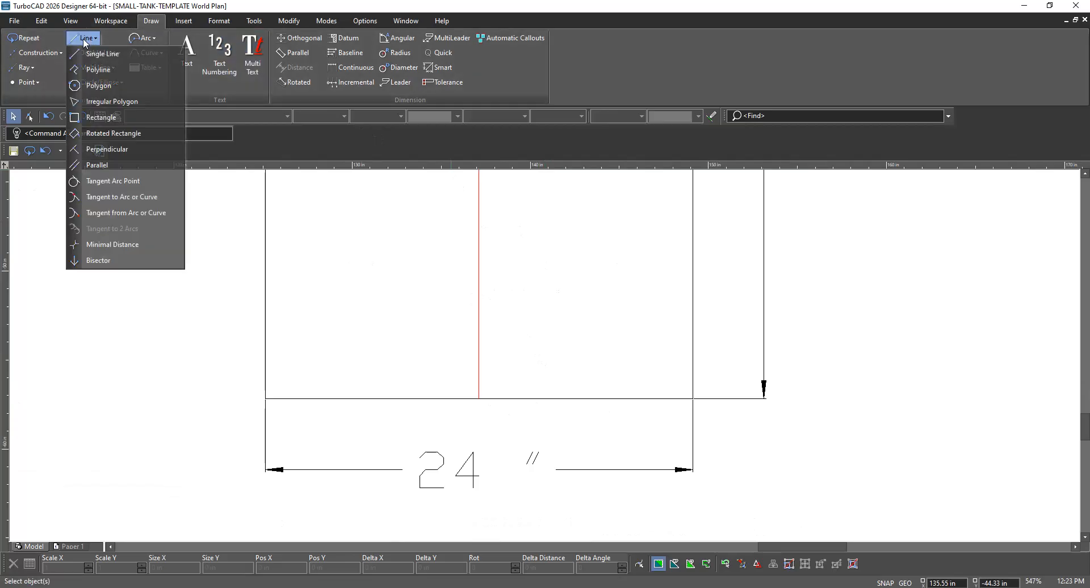
{"action": "left_click", "coordinate": [89, 55]}
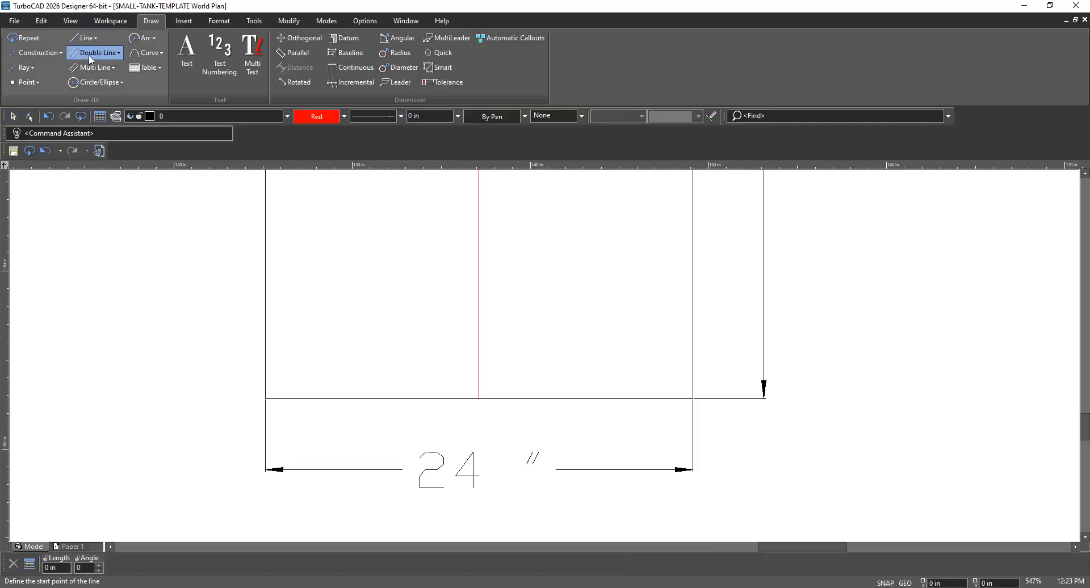
{"action": "left_click", "coordinate": [344, 118]}
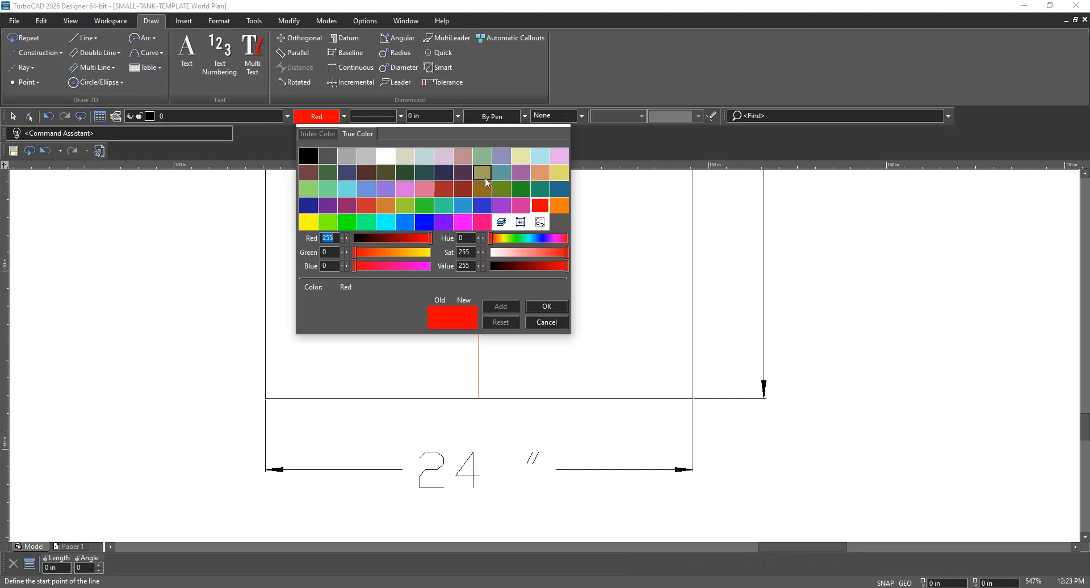
{"action": "left_click", "coordinate": [560, 194]}
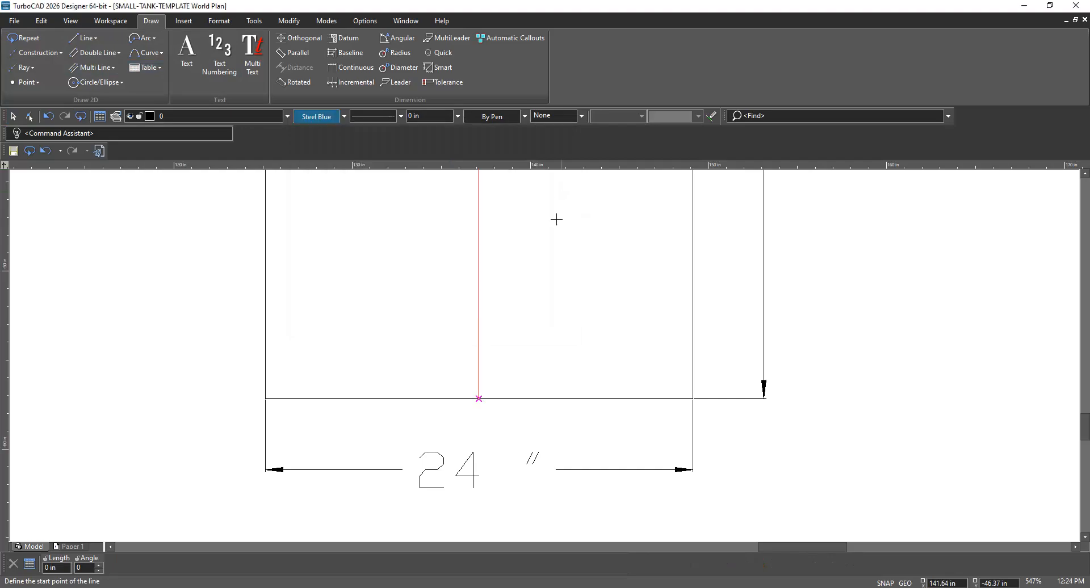
{"action": "left_click", "coordinate": [479, 399]}
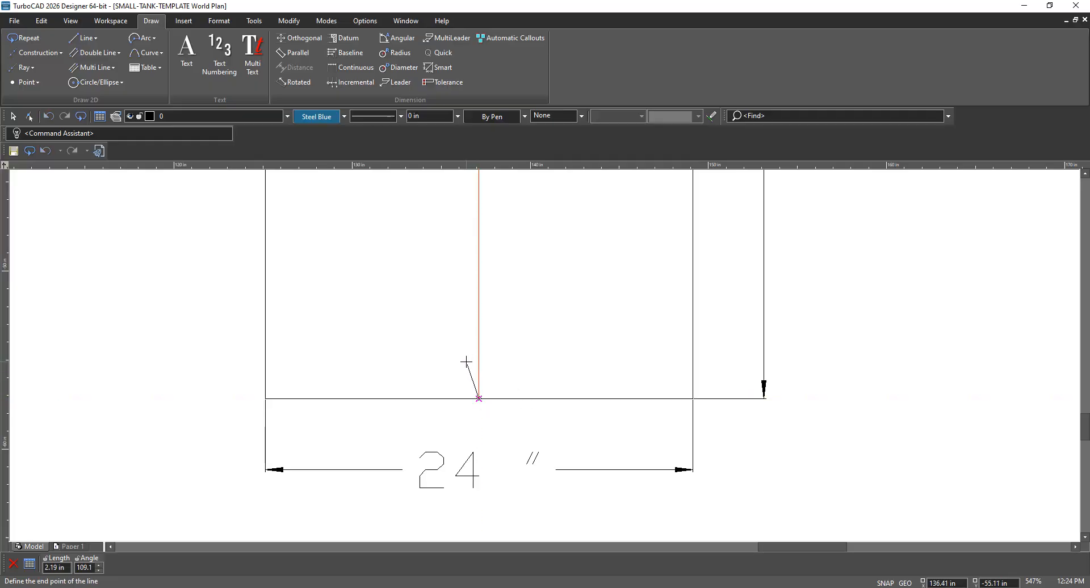
{"action": "left_click", "coordinate": [483, 337]}
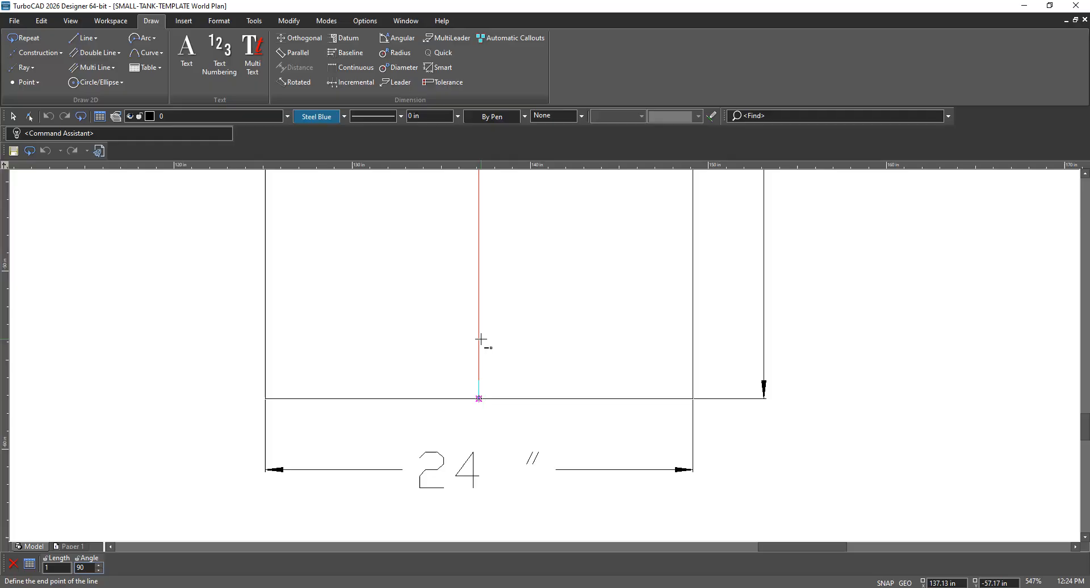
{"action": "key", "text": "Escape"}
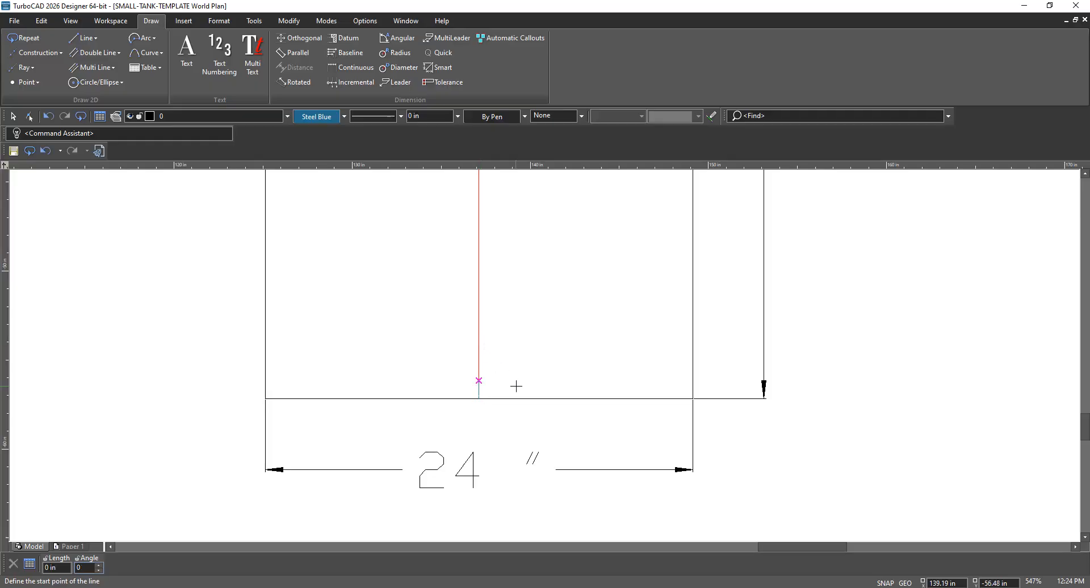
Examine up close the short blue line where it overlaps the red centre line at the END rectangle's base
{"action": "scroll", "coordinate": [477, 397], "scroll_direction": "up", "scroll_amount": 4}
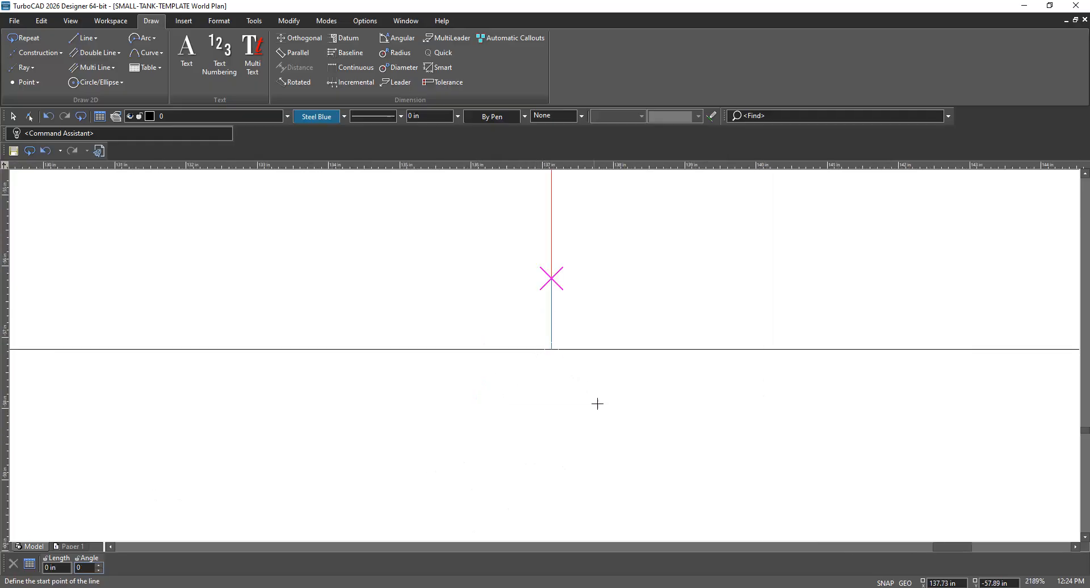
{"action": "scroll", "coordinate": [632, 411], "scroll_direction": "up", "scroll_amount": 2}
{"action": "scroll", "coordinate": [543, 353], "scroll_direction": "down", "scroll_amount": 2}
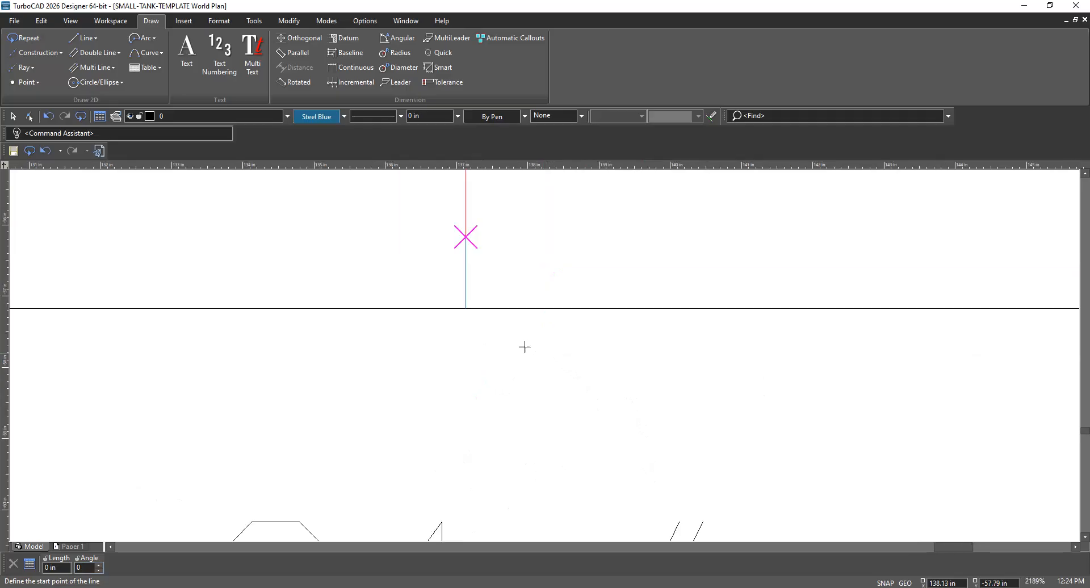
{"action": "left_click", "coordinate": [15, 117]}
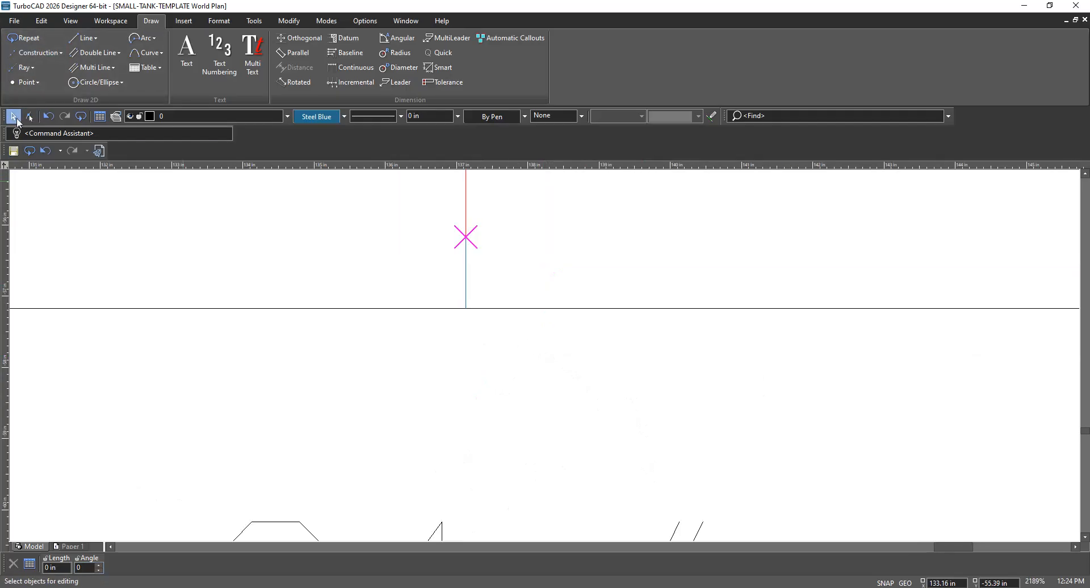
{"action": "left_click", "coordinate": [14, 117]}
{"action": "scroll", "coordinate": [545, 360], "scroll_direction": "up", "scroll_amount": 2}
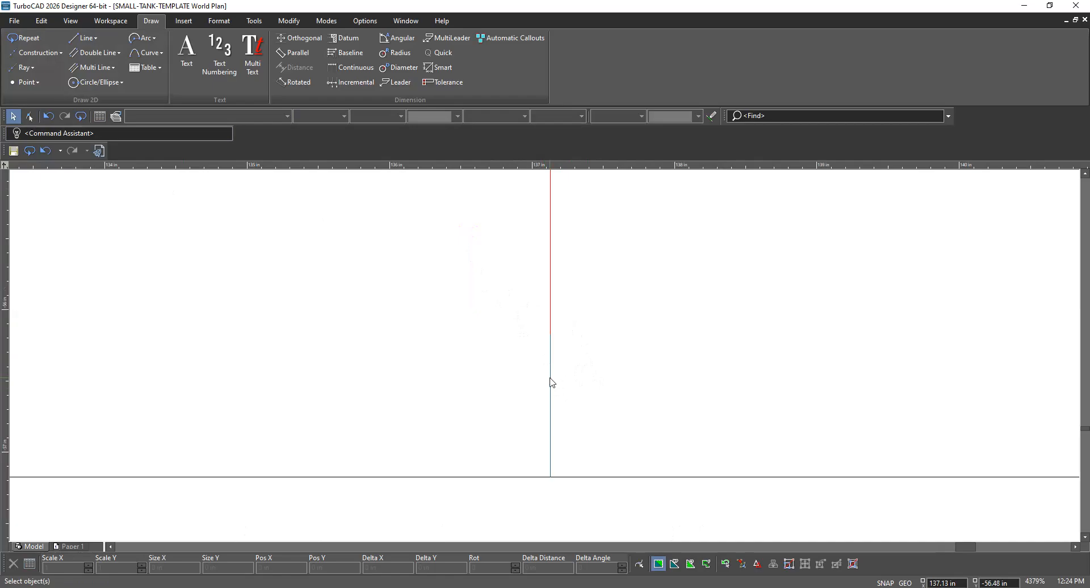
{"action": "left_click", "coordinate": [551, 379]}
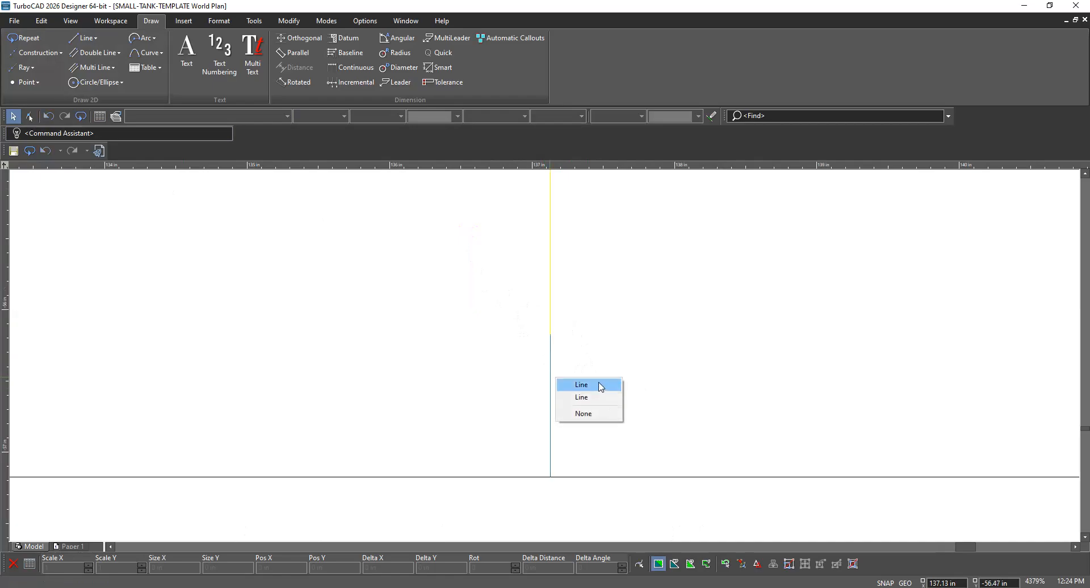
{"action": "left_click", "coordinate": [699, 370]}
{"action": "scroll", "coordinate": [546, 361], "scroll_direction": "down", "scroll_amount": 2}
{"action": "scroll", "coordinate": [546, 361], "scroll_direction": "down", "scroll_amount": 3}
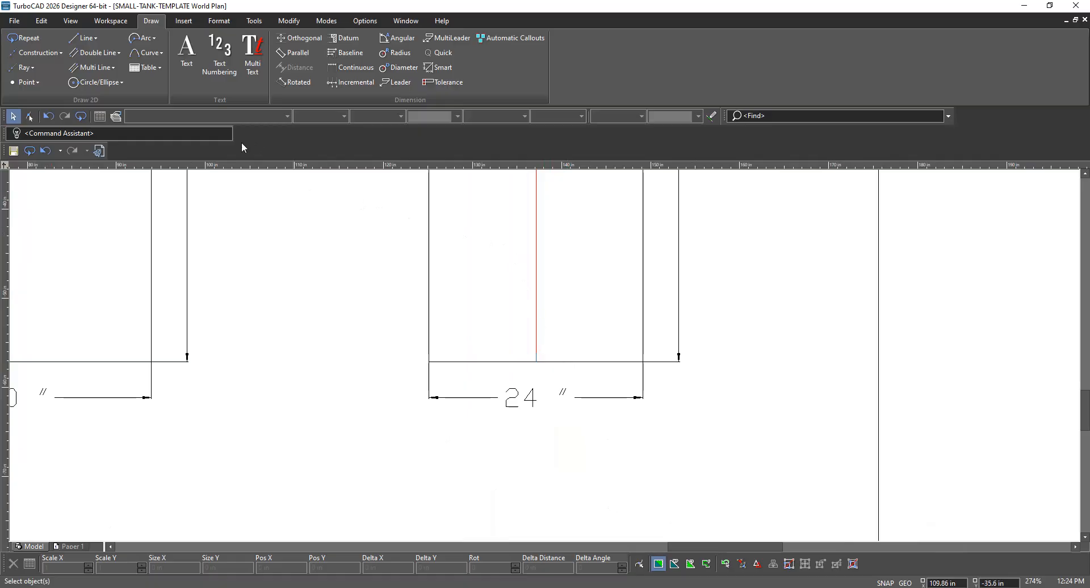
{"action": "left_click", "coordinate": [121, 85]}
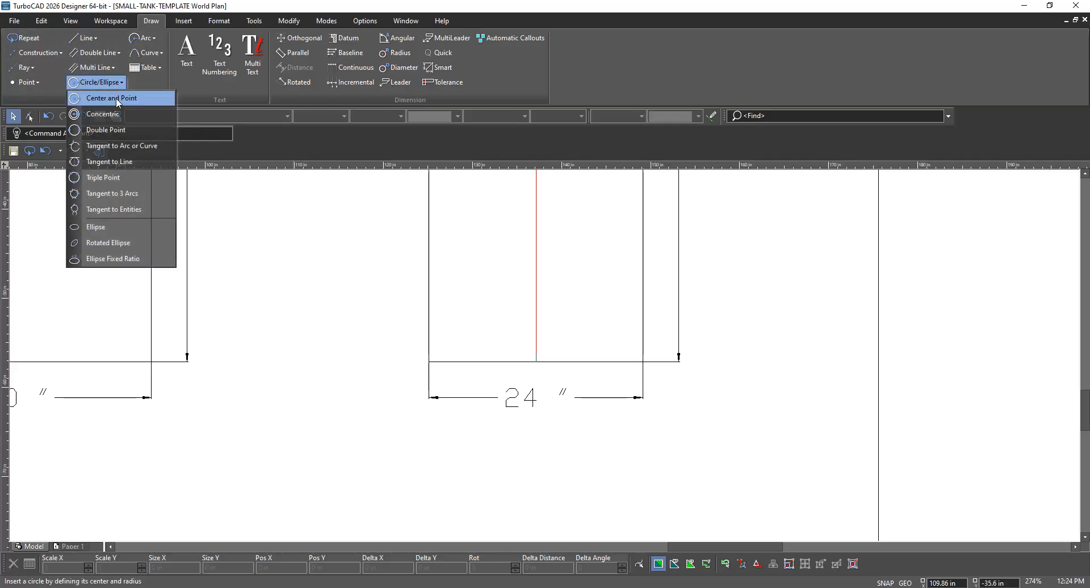
{"action": "left_click", "coordinate": [117, 100]}
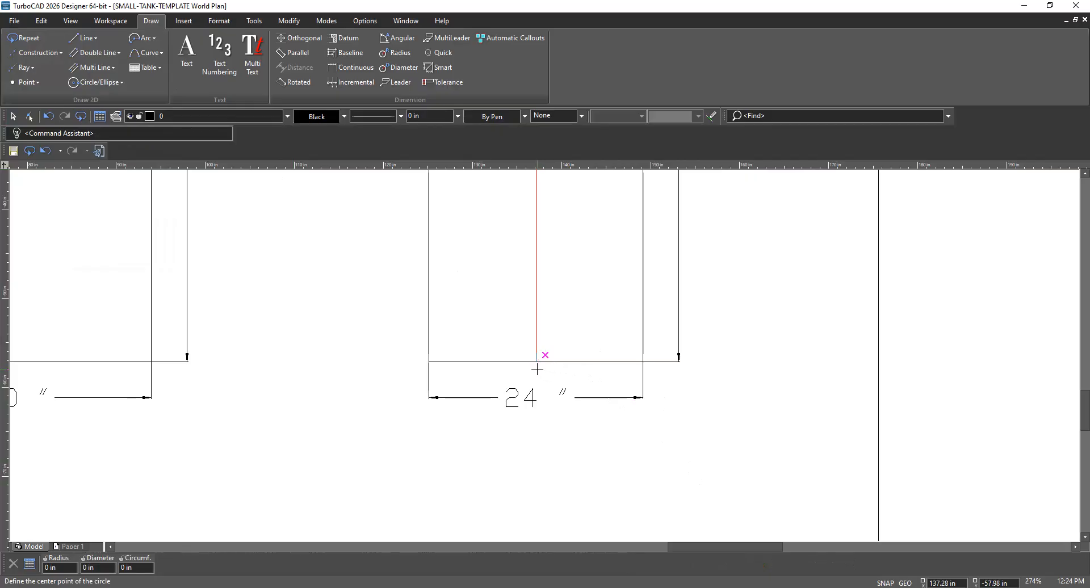
{"action": "scroll", "coordinate": [542, 363], "scroll_direction": "up", "scroll_amount": 4}
{"action": "scroll", "coordinate": [543, 354], "scroll_direction": "up", "scroll_amount": 4}
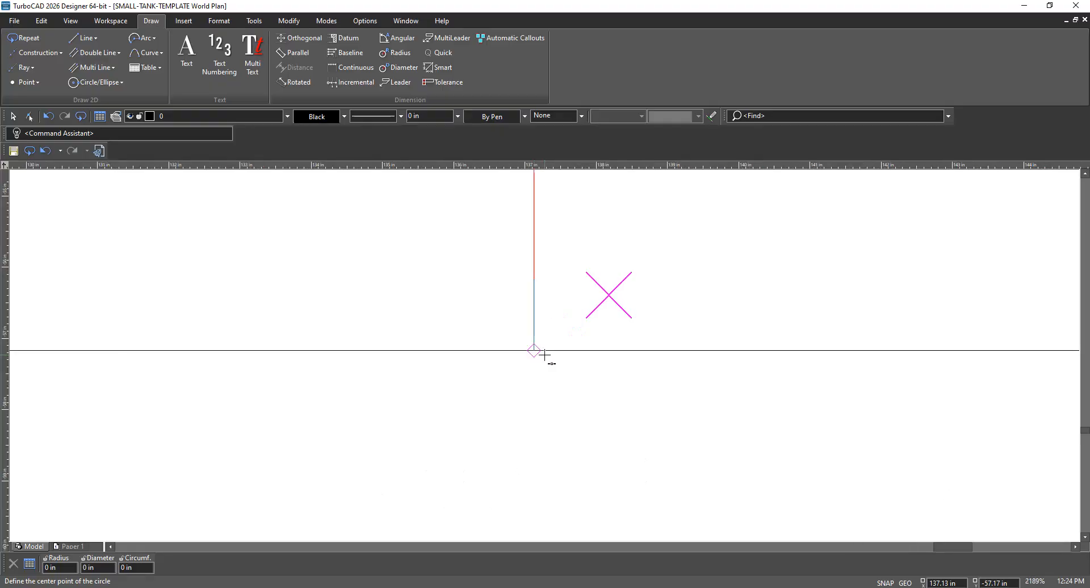
{"action": "scroll", "coordinate": [530, 262], "scroll_direction": "up", "scroll_amount": 1}
{"action": "scroll", "coordinate": [544, 355], "scroll_direction": "down", "scroll_amount": 1}
{"action": "scroll", "coordinate": [543, 355], "scroll_direction": "down", "scroll_amount": 8}
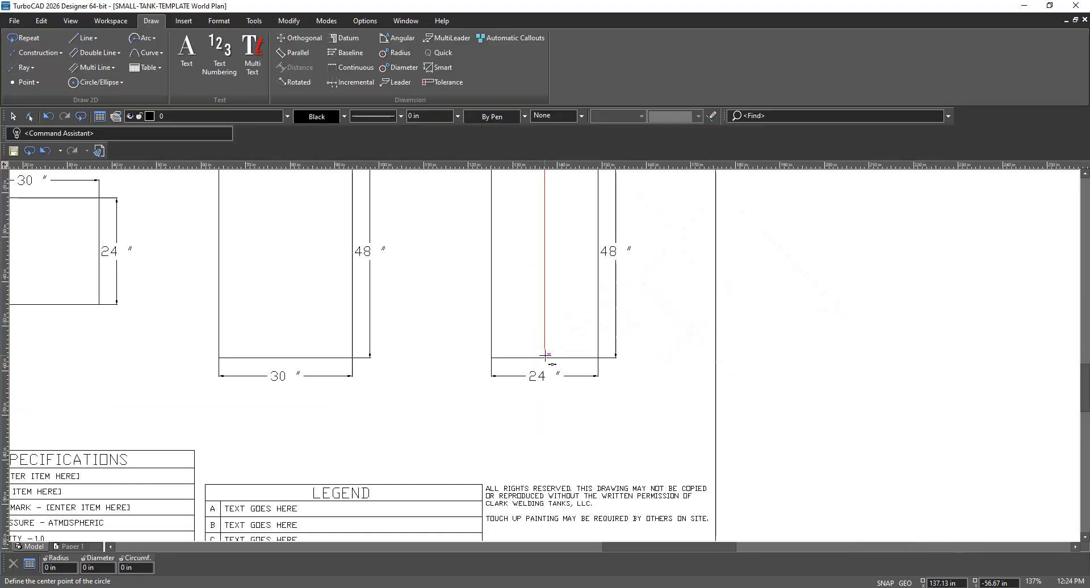
{"action": "scroll", "coordinate": [541, 355], "scroll_direction": "up", "scroll_amount": 4}
{"action": "scroll", "coordinate": [541, 356], "scroll_direction": "down", "scroll_amount": 6}
{"action": "scroll", "coordinate": [543, 355], "scroll_direction": "up", "scroll_amount": 4}
{"action": "scroll", "coordinate": [734, 361], "scroll_direction": "down", "scroll_amount": 4}
{"action": "scroll", "coordinate": [540, 353], "scroll_direction": "up", "scroll_amount": 6}
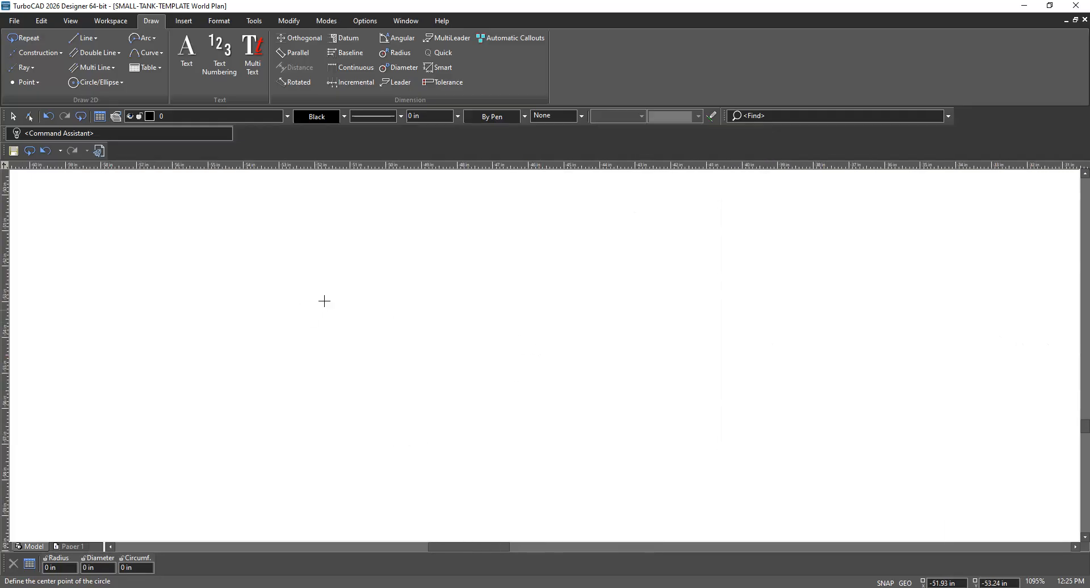
Draw a black centre-and-point circle of 1 in diameter, centred on the midpoint of the short blue line in the END view
{"action": "left_click", "coordinate": [75, 23]}
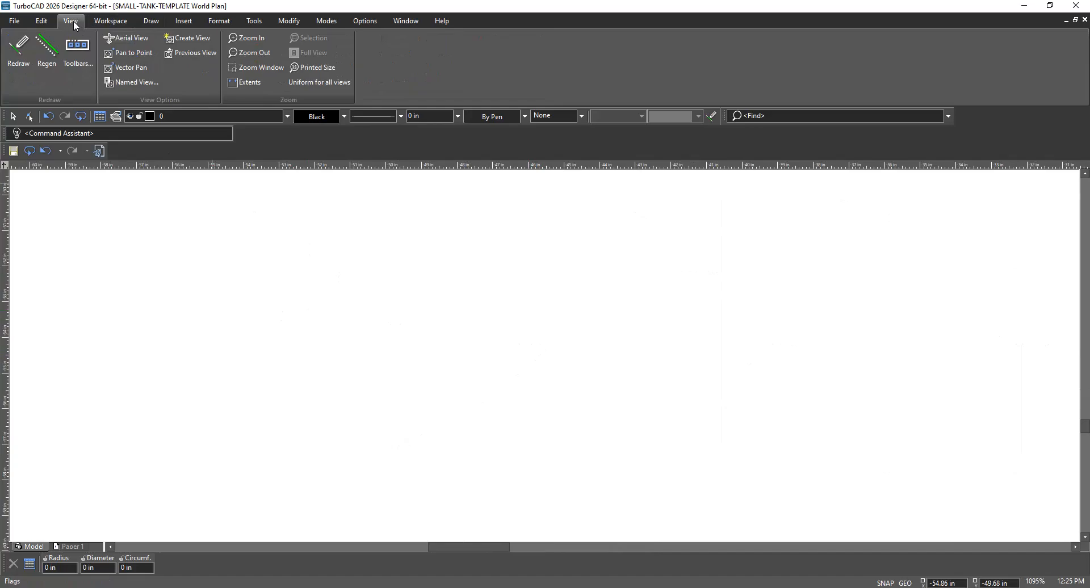
{"action": "left_click", "coordinate": [253, 83]}
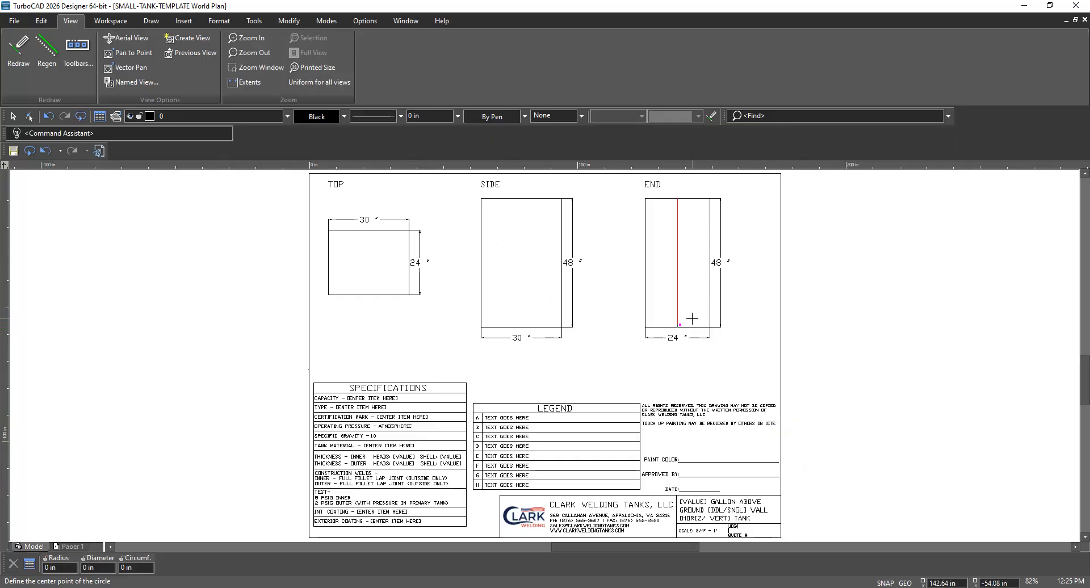
{"action": "scroll", "coordinate": [685, 324], "scroll_direction": "up", "scroll_amount": 3}
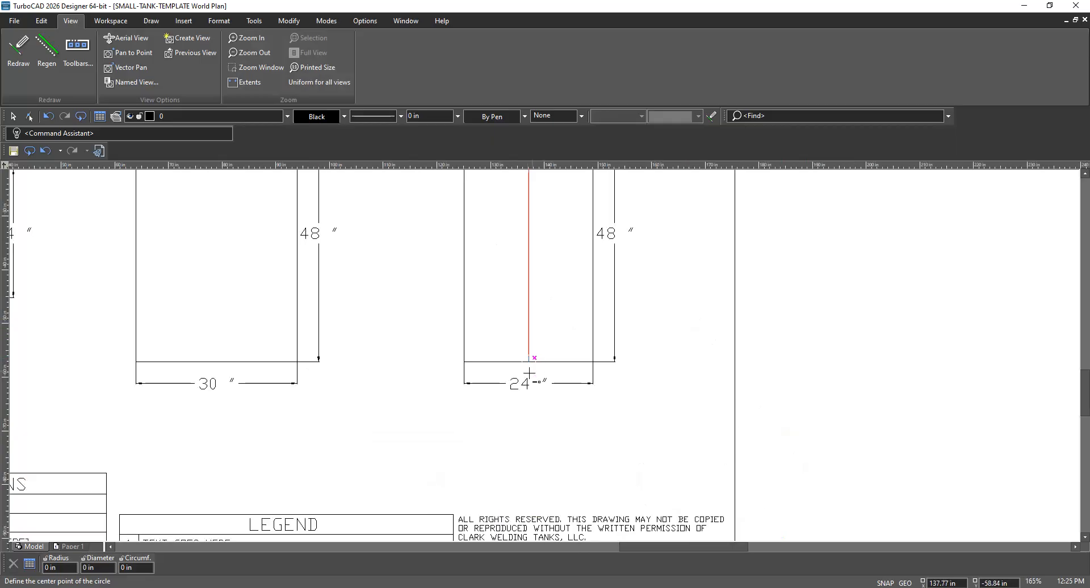
{"action": "scroll", "coordinate": [544, 352], "scroll_direction": "up", "scroll_amount": 2}
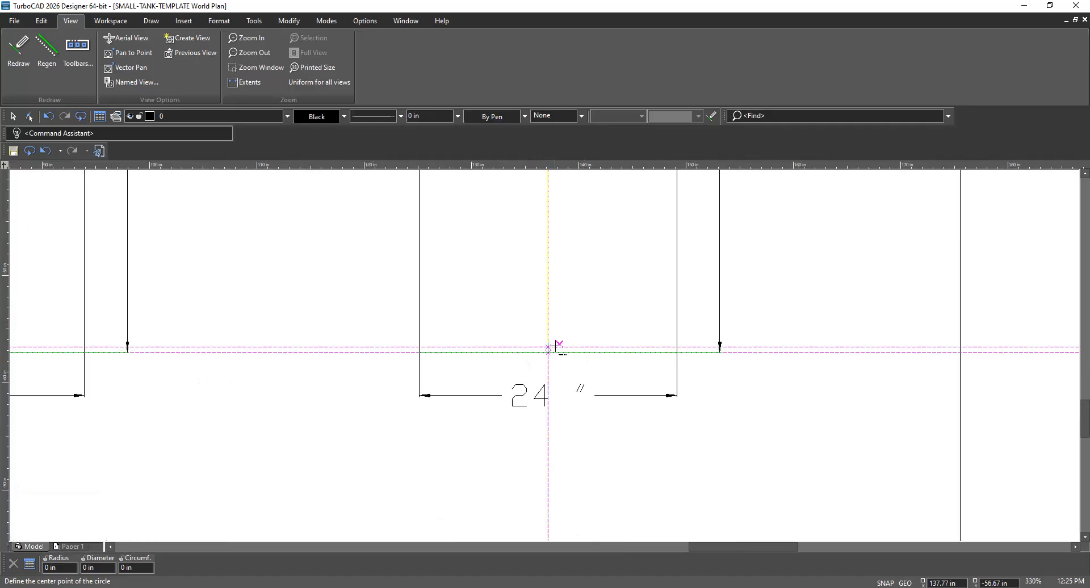
{"action": "scroll", "coordinate": [556, 344], "scroll_direction": "up", "scroll_amount": 5}
{"action": "scroll", "coordinate": [544, 356], "scroll_direction": "up", "scroll_amount": 2}
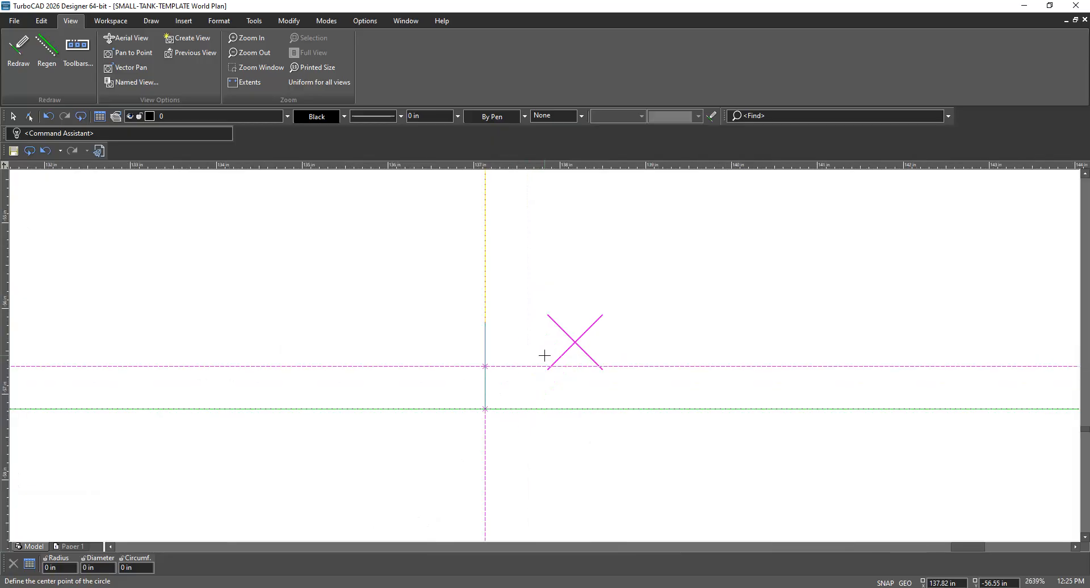
{"action": "scroll", "coordinate": [543, 355], "scroll_direction": "up", "scroll_amount": 2}
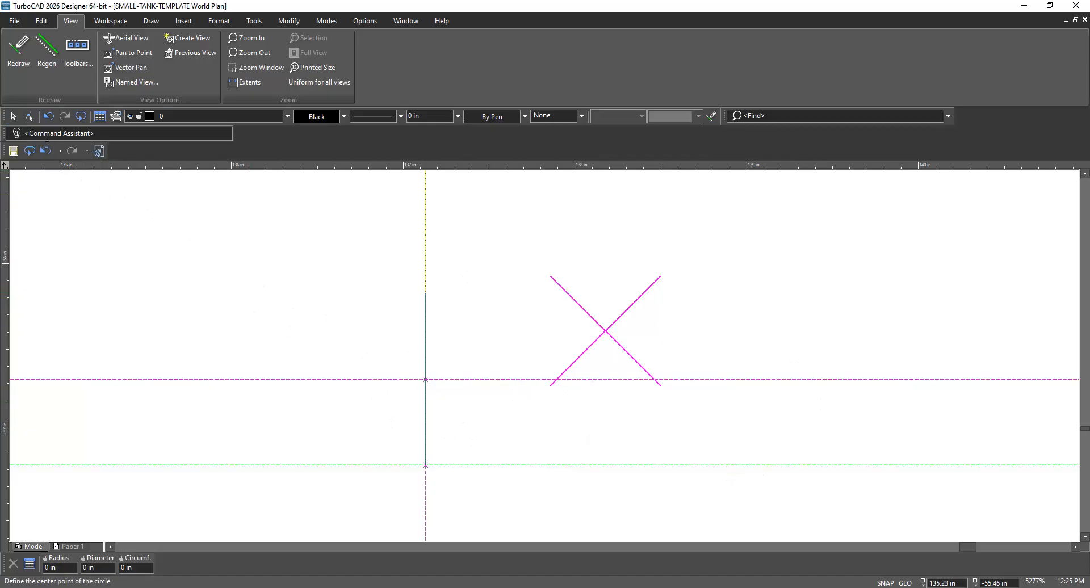
{"action": "left_click", "coordinate": [14, 118]}
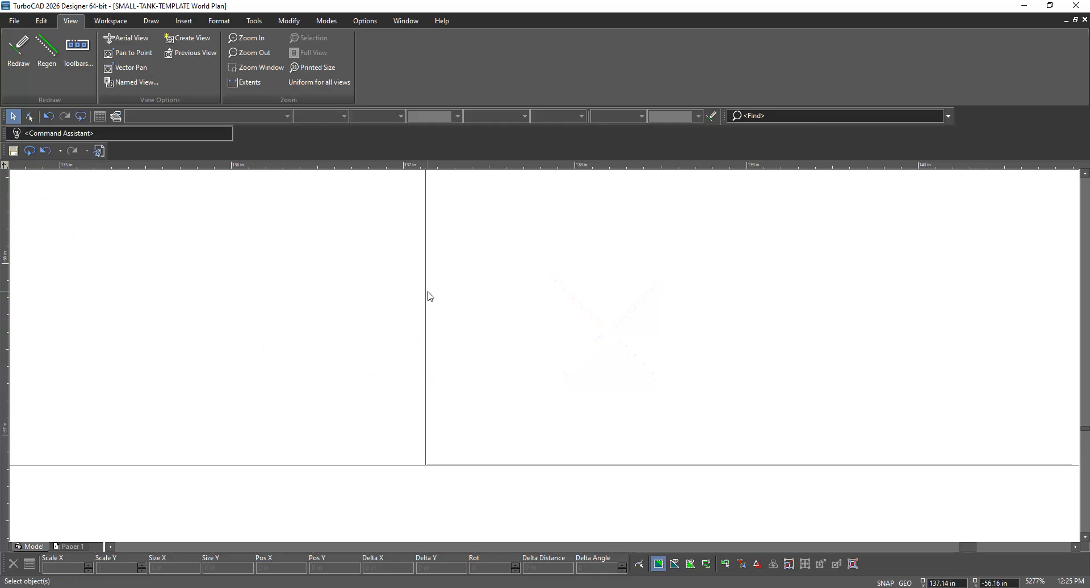
{"action": "left_click", "coordinate": [147, 20]}
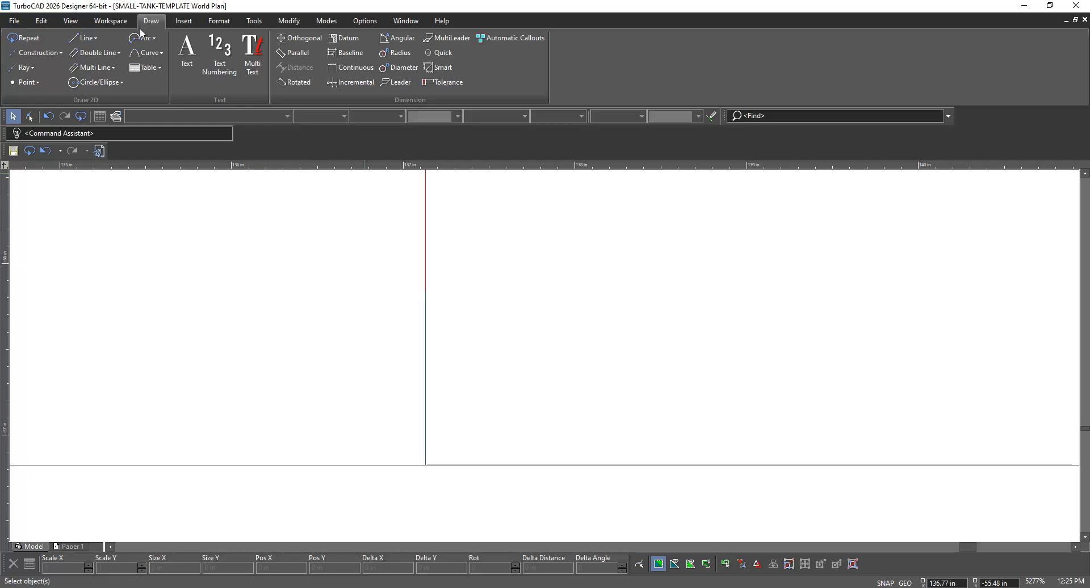
{"action": "left_click", "coordinate": [122, 80]}
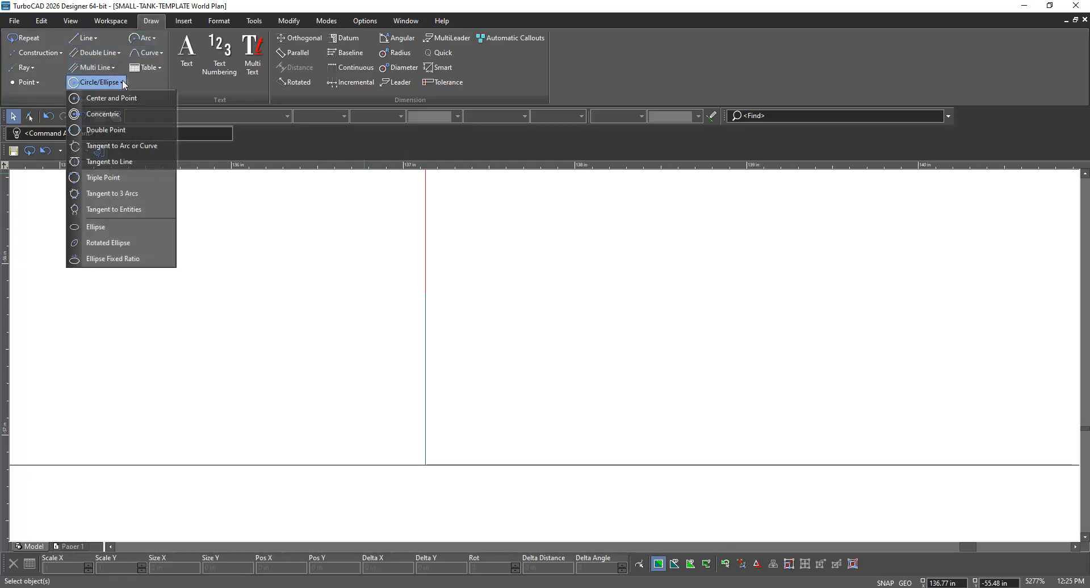
{"action": "left_click", "coordinate": [118, 98]}
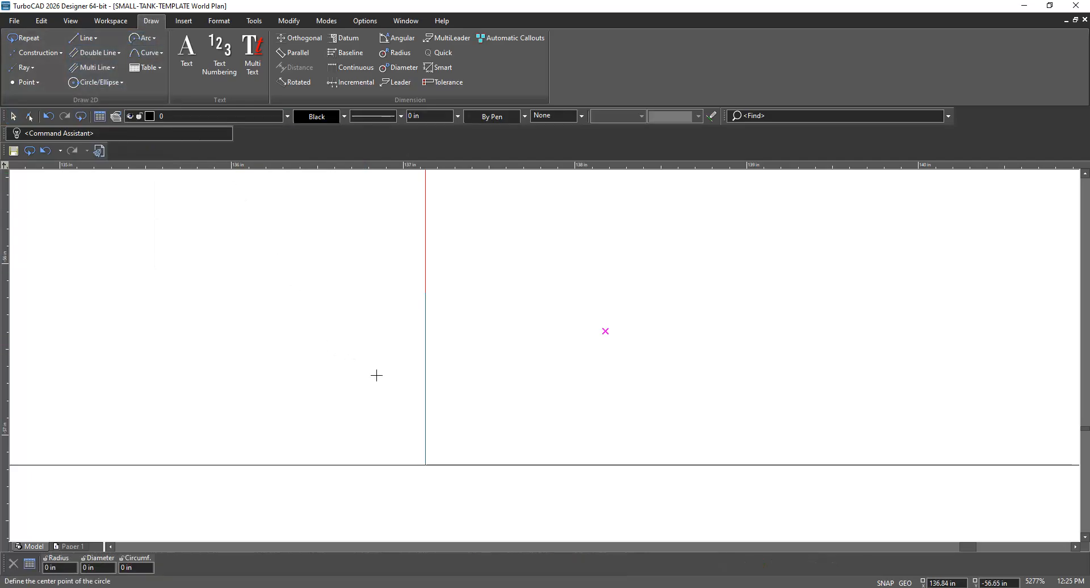
{"action": "left_click", "coordinate": [425, 379]}
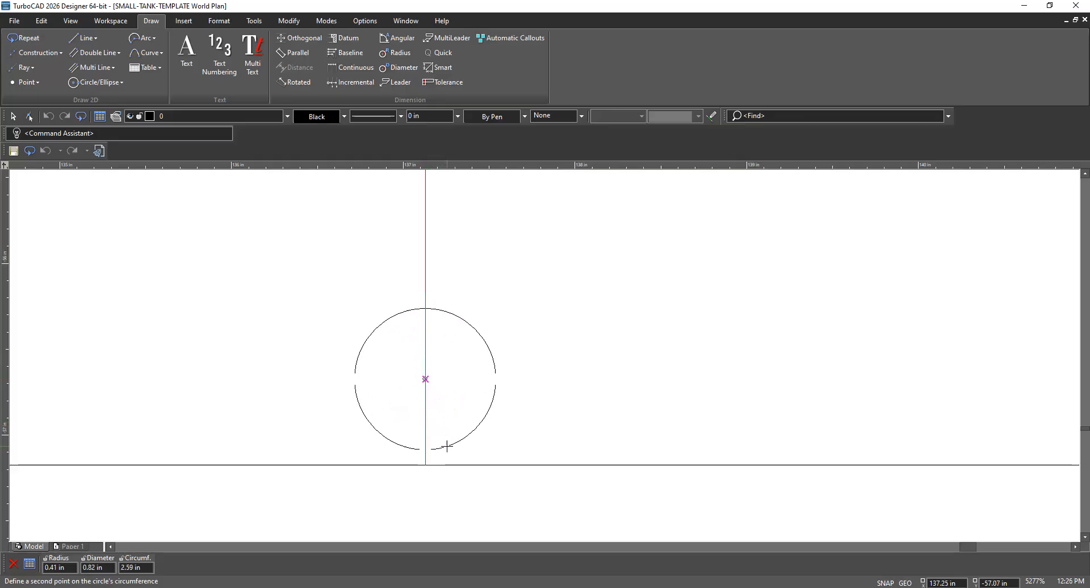
{"action": "key", "text": "Tab"}
{"action": "key", "text": "Tab"}
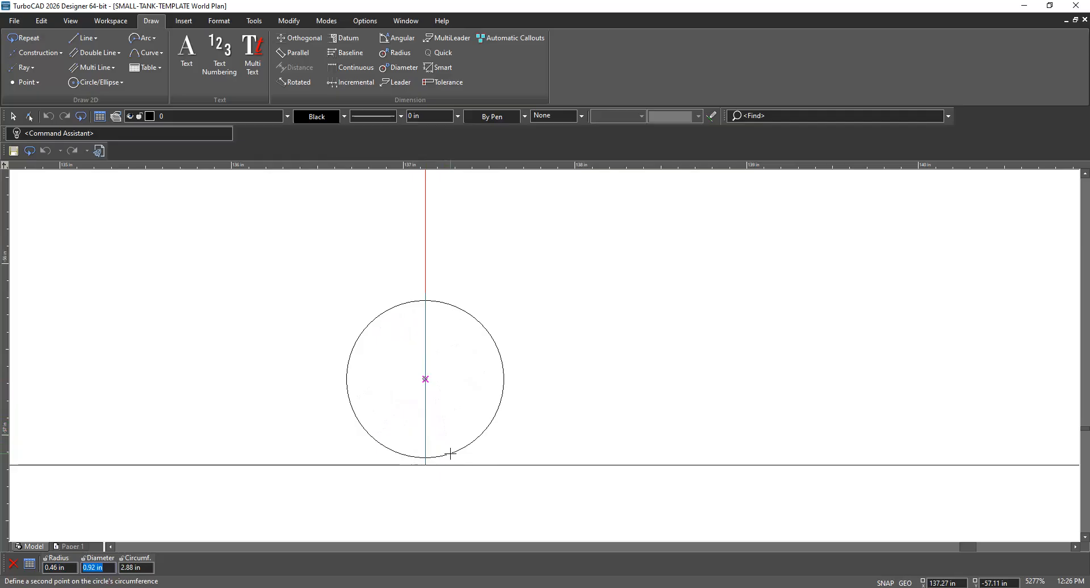
{"action": "type", "text": "1"}
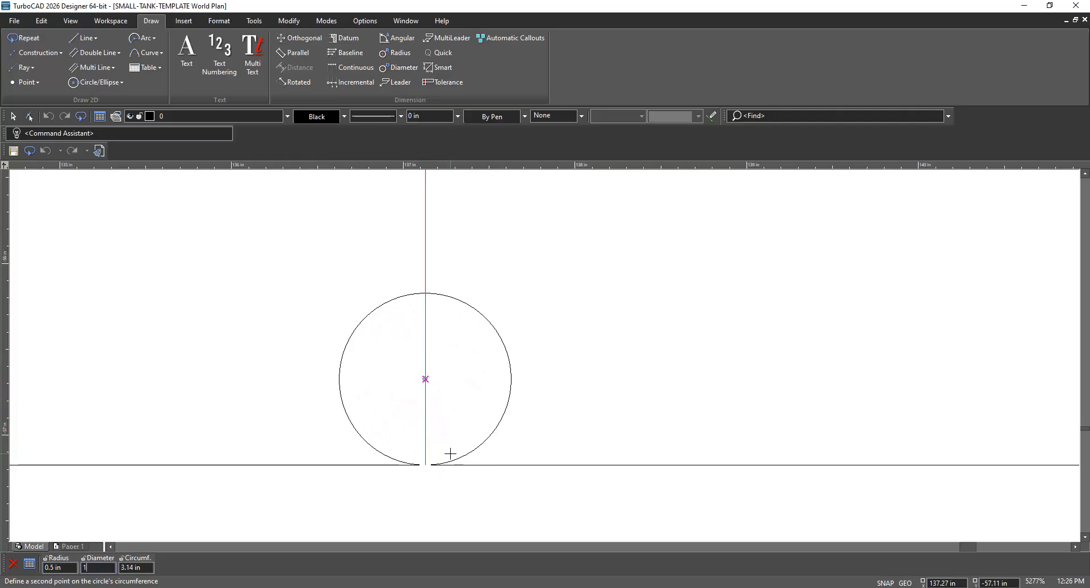
{"action": "key", "text": "Return"}
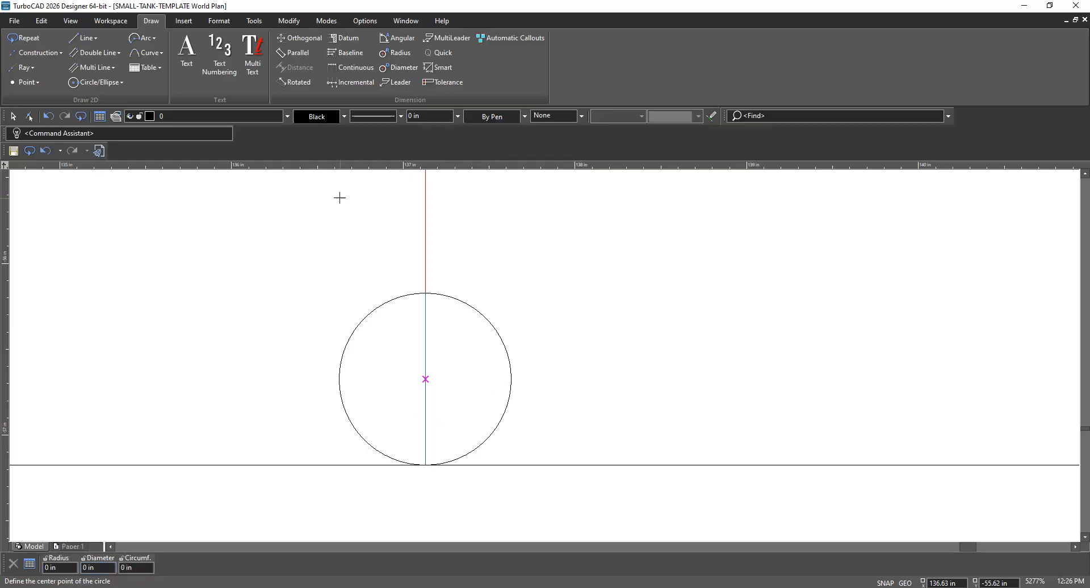
Delete the red vertical centre line from the END view
{"action": "left_click", "coordinate": [11, 115]}
{"action": "scroll", "coordinate": [542, 359], "scroll_direction": "down", "scroll_amount": 2}
{"action": "scroll", "coordinate": [547, 360], "scroll_direction": "down", "scroll_amount": 1}
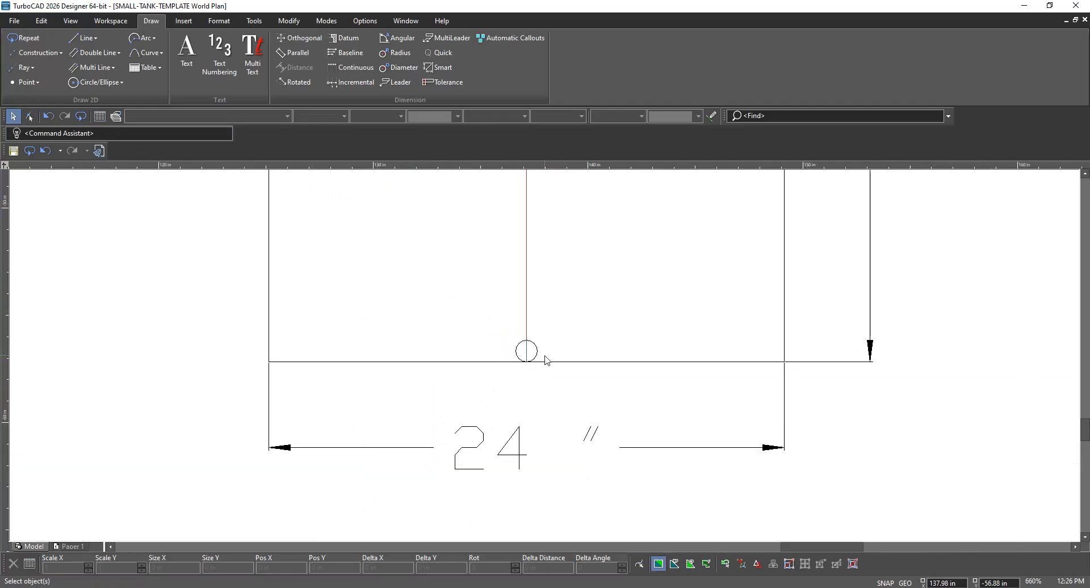
{"action": "scroll", "coordinate": [547, 360], "scroll_direction": "down", "scroll_amount": 1}
{"action": "left_click", "coordinate": [539, 355]}
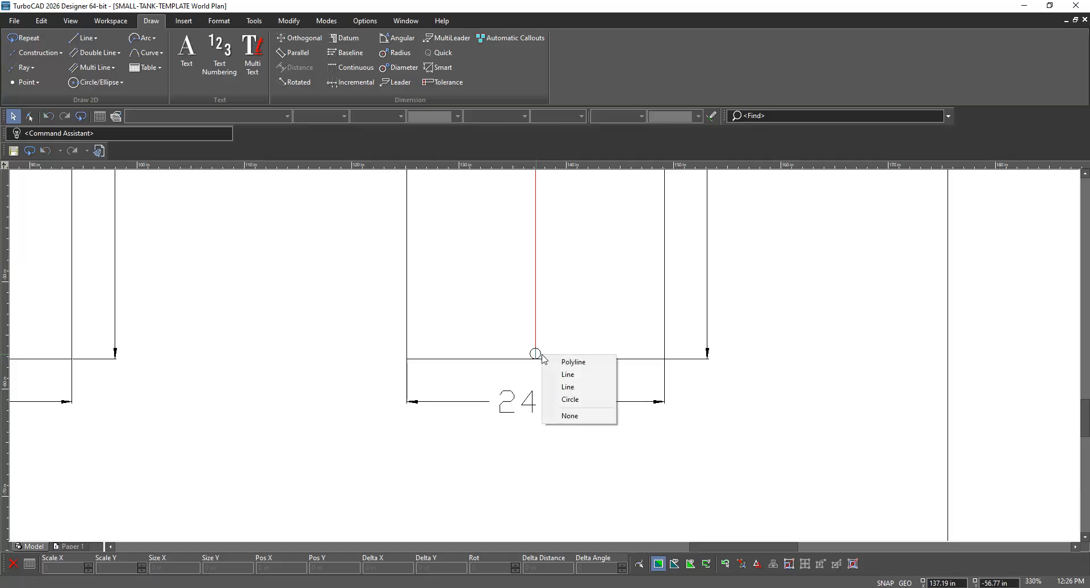
{"action": "left_click", "coordinate": [560, 379]}
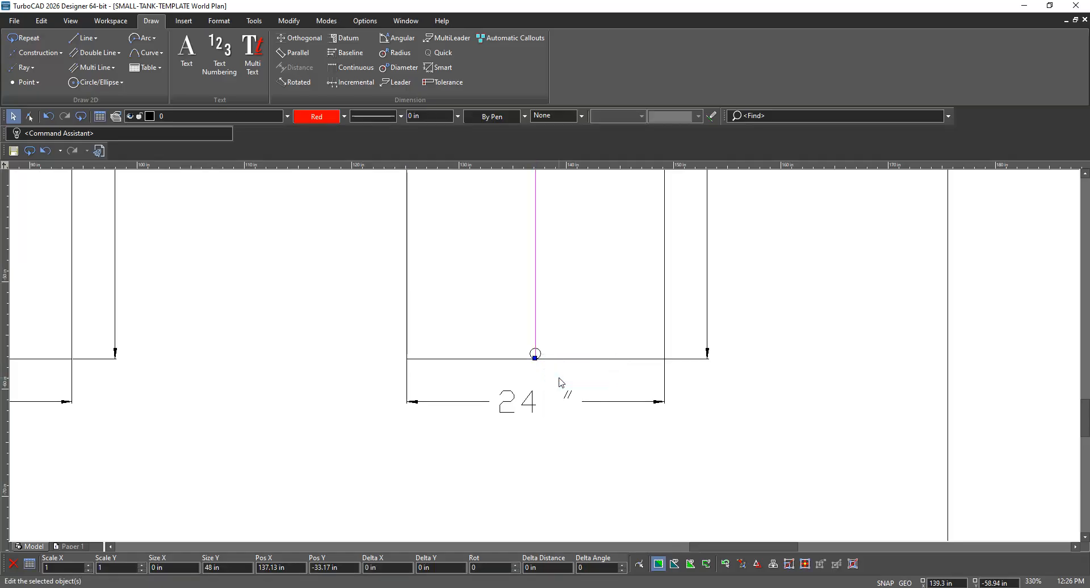
{"action": "left_click", "coordinate": [744, 434]}
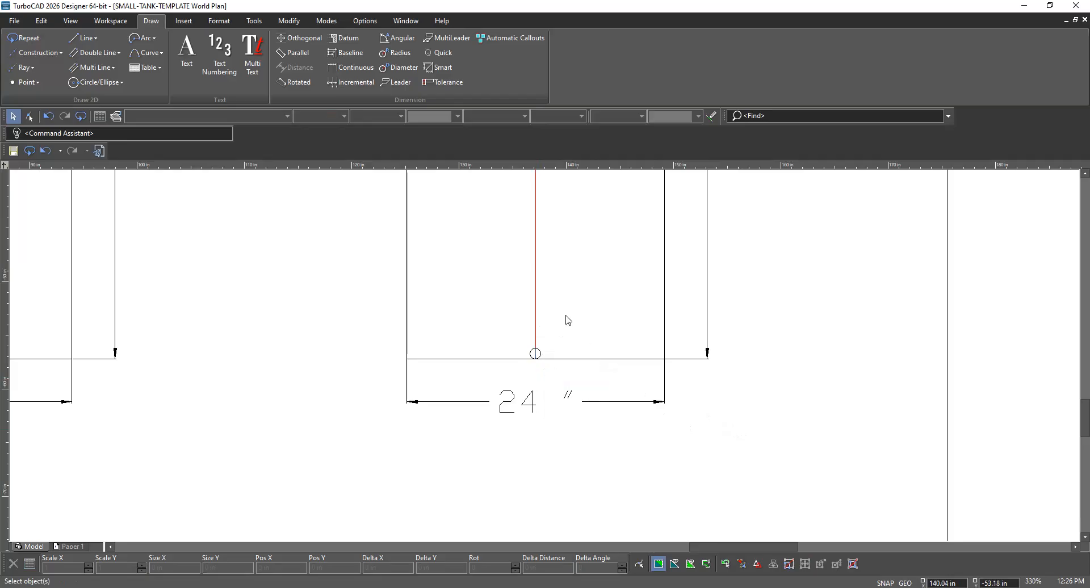
{"action": "left_click", "coordinate": [535, 300]}
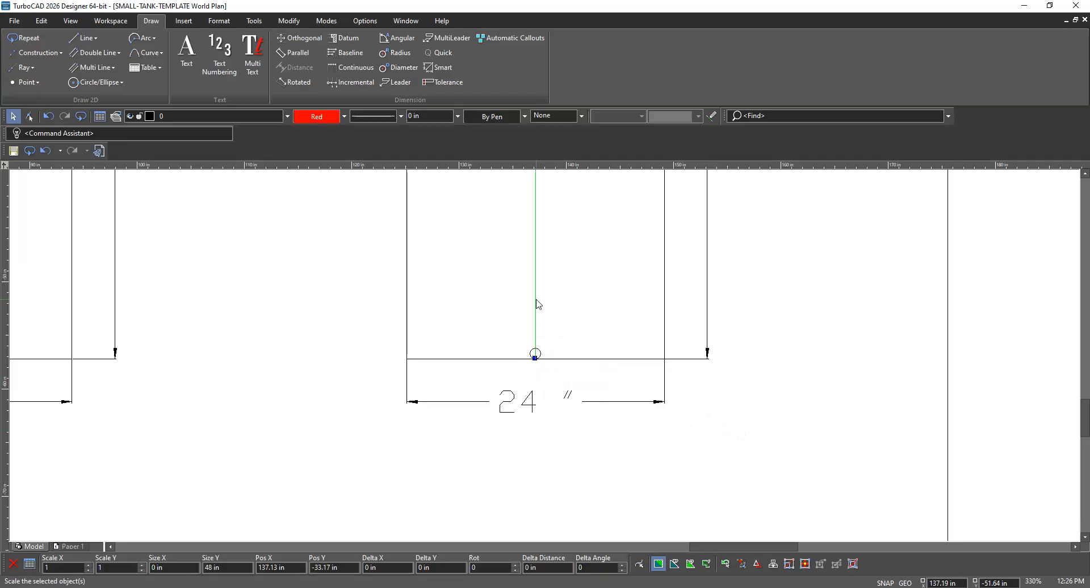
{"action": "left_click", "coordinate": [766, 470]}
{"action": "scroll", "coordinate": [516, 360], "scroll_direction": "up", "scroll_amount": 1}
{"action": "left_click", "coordinate": [555, 346]}
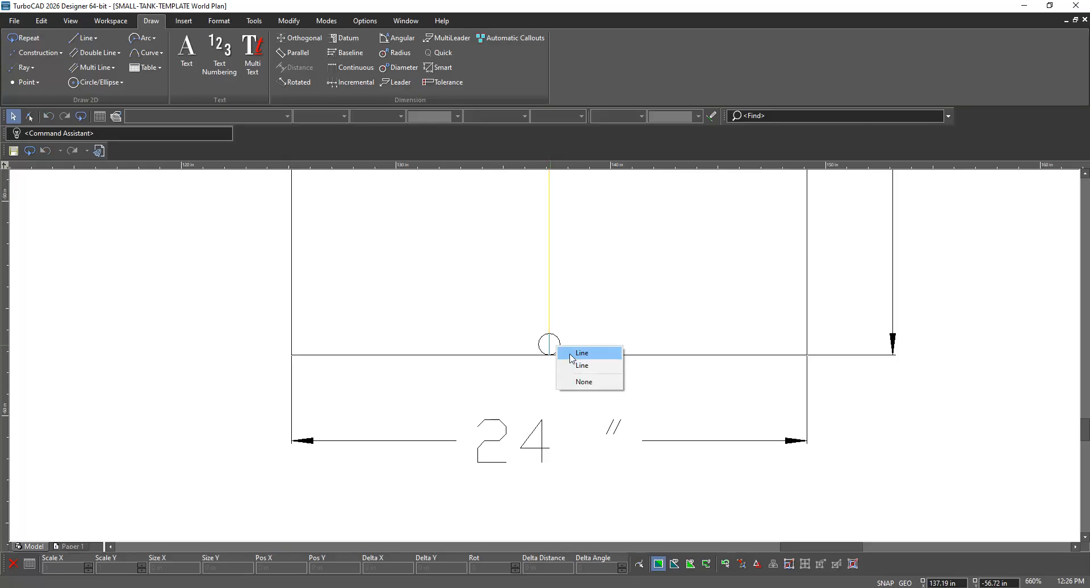
{"action": "left_click", "coordinate": [572, 354]}
{"action": "key", "text": "Escape"}
Delete the short Steel Blue line inside the small circle at the END view's base
{"action": "left_click", "coordinate": [550, 346]}
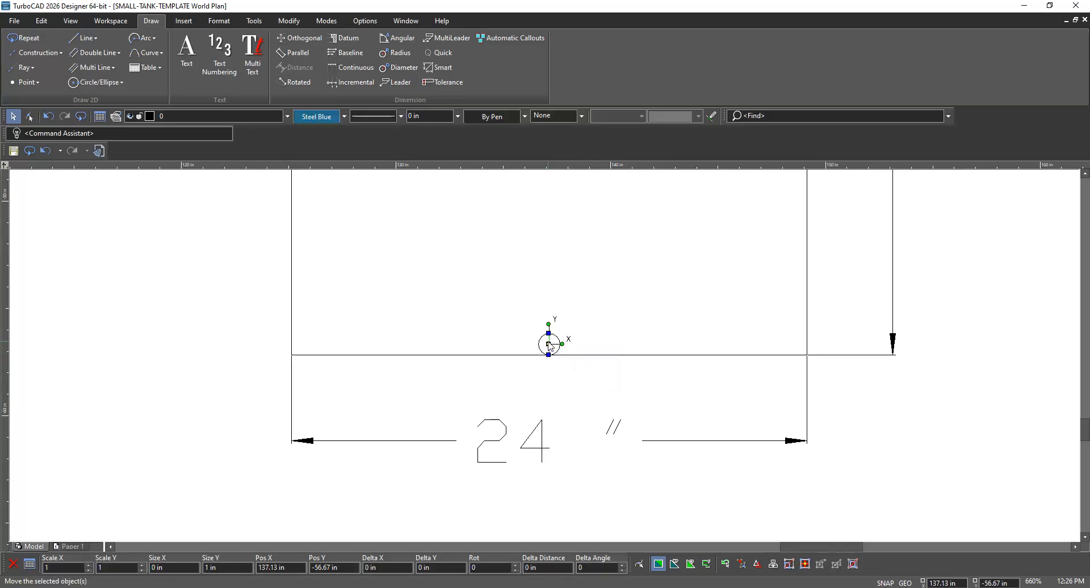
{"action": "left_click", "coordinate": [651, 376]}
{"action": "scroll", "coordinate": [654, 379], "scroll_direction": "down", "scroll_amount": 8}
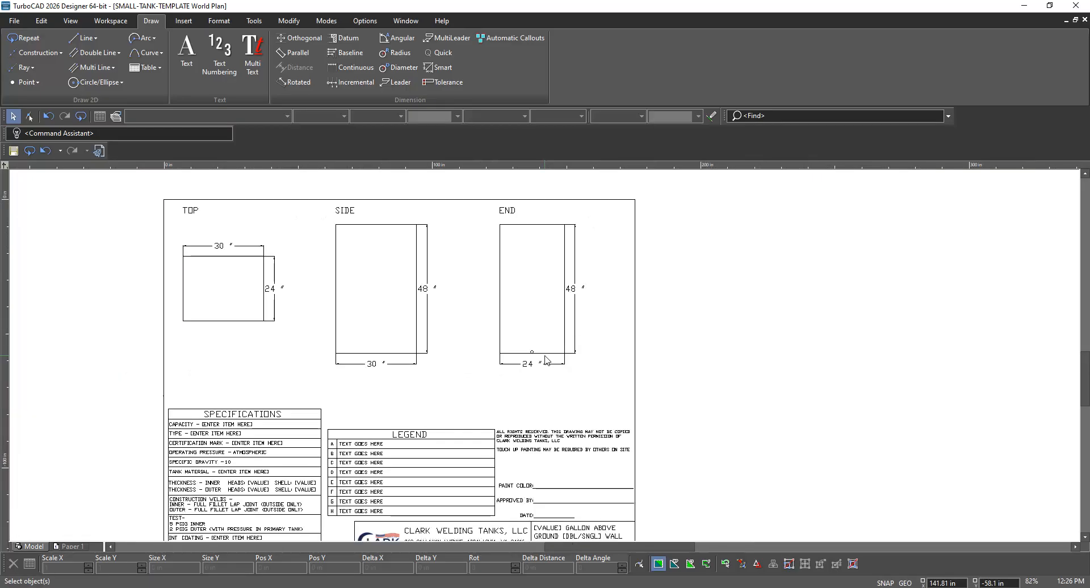
Start the Single Line tool with the pen colour set to Red for the END rectangle's upper right corner
{"action": "scroll", "coordinate": [545, 357], "scroll_direction": "up", "scroll_amount": 3}
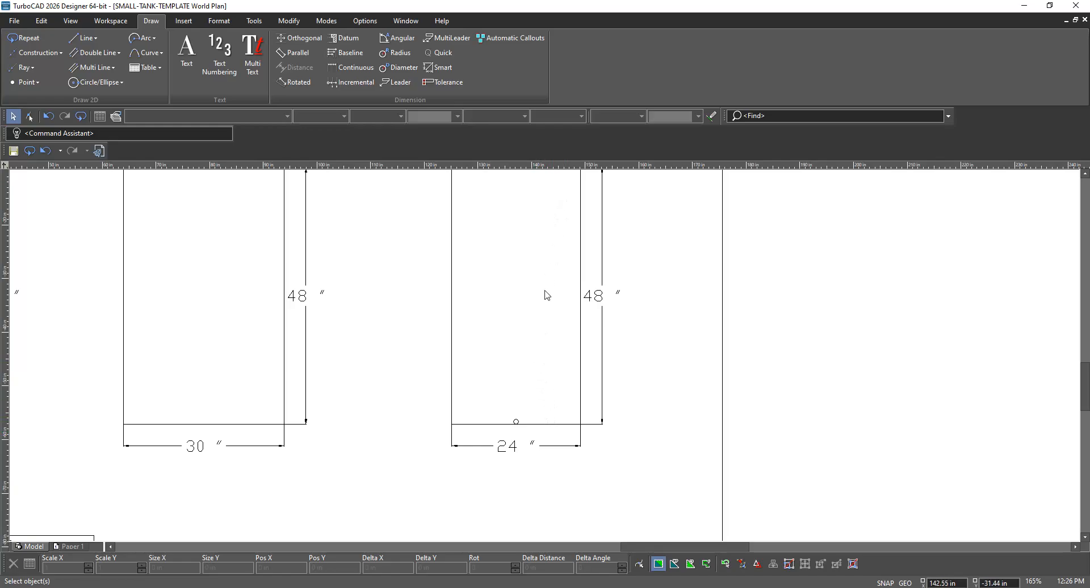
{"action": "scroll", "coordinate": [548, 379], "scroll_direction": "down", "scroll_amount": 1}
{"action": "scroll", "coordinate": [544, 356], "scroll_direction": "up", "scroll_amount": 1}
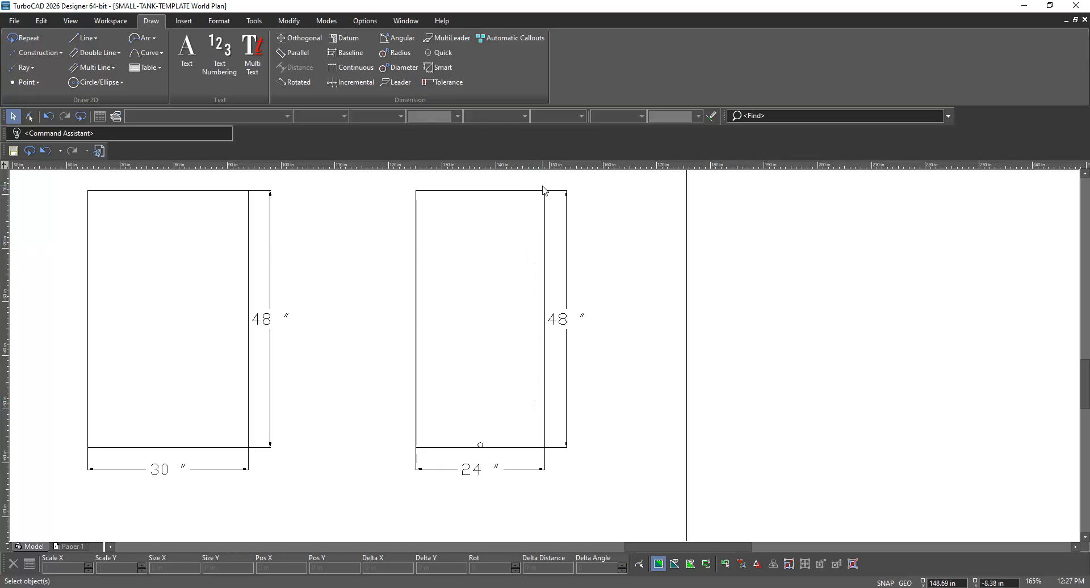
{"action": "scroll", "coordinate": [542, 191], "scroll_direction": "up", "scroll_amount": 2}
{"action": "scroll", "coordinate": [545, 359], "scroll_direction": "up", "scroll_amount": 4}
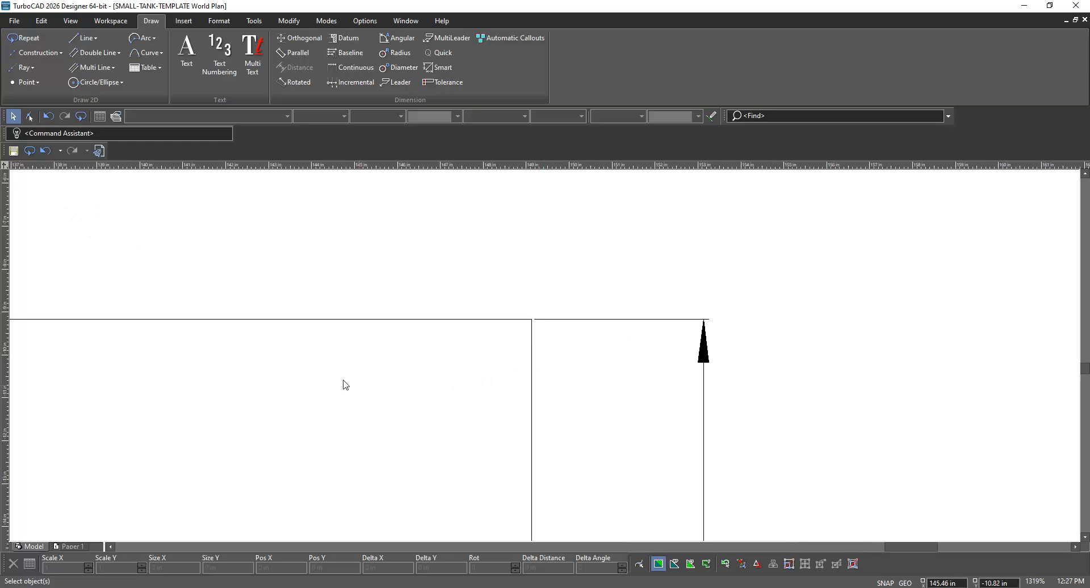
{"action": "left_click", "coordinate": [82, 39]}
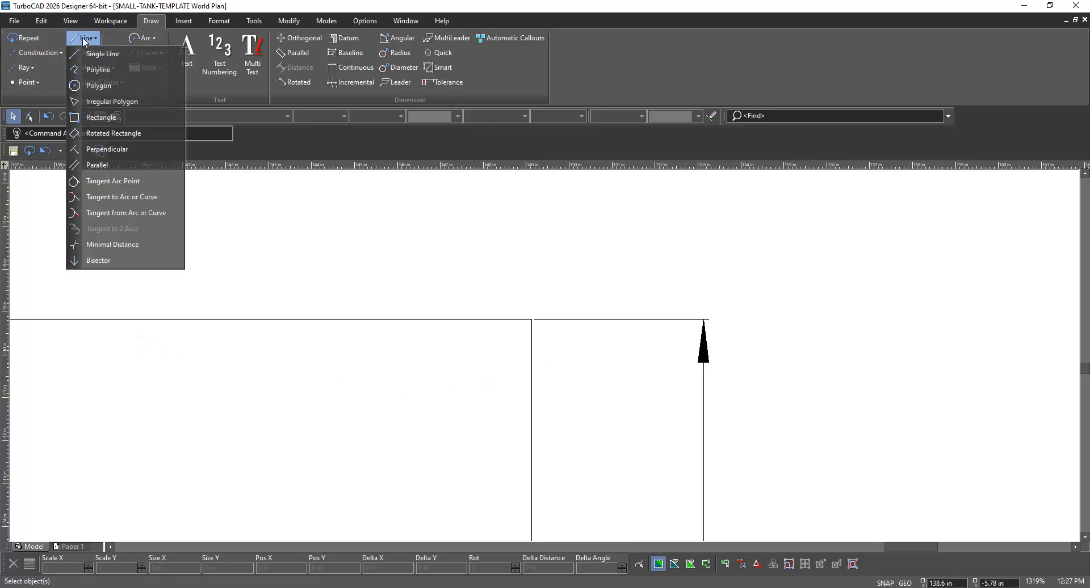
{"action": "left_click", "coordinate": [80, 53]}
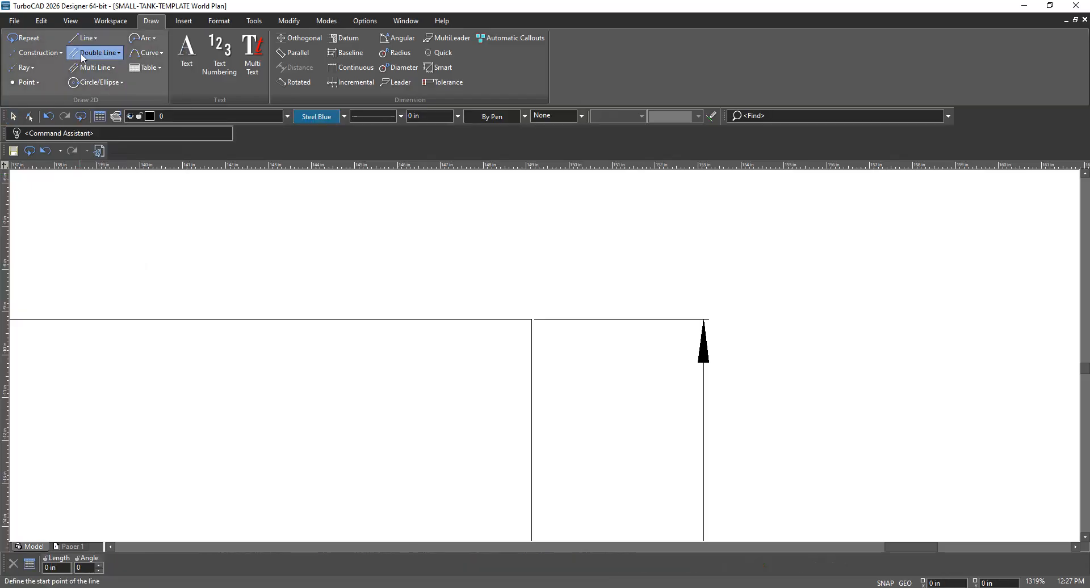
{"action": "left_click", "coordinate": [344, 117]}
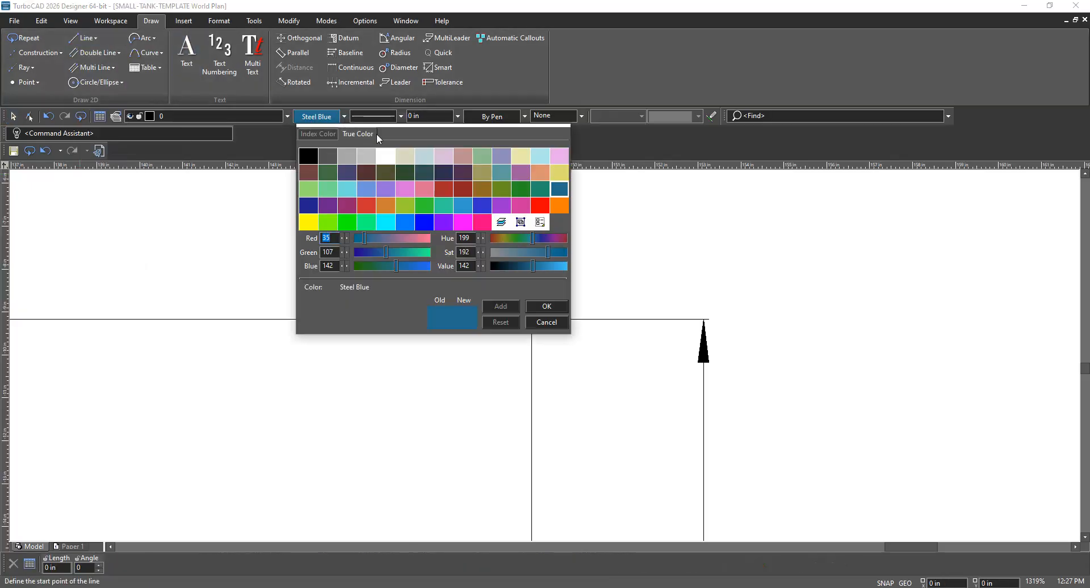
{"action": "left_click", "coordinate": [540, 206]}
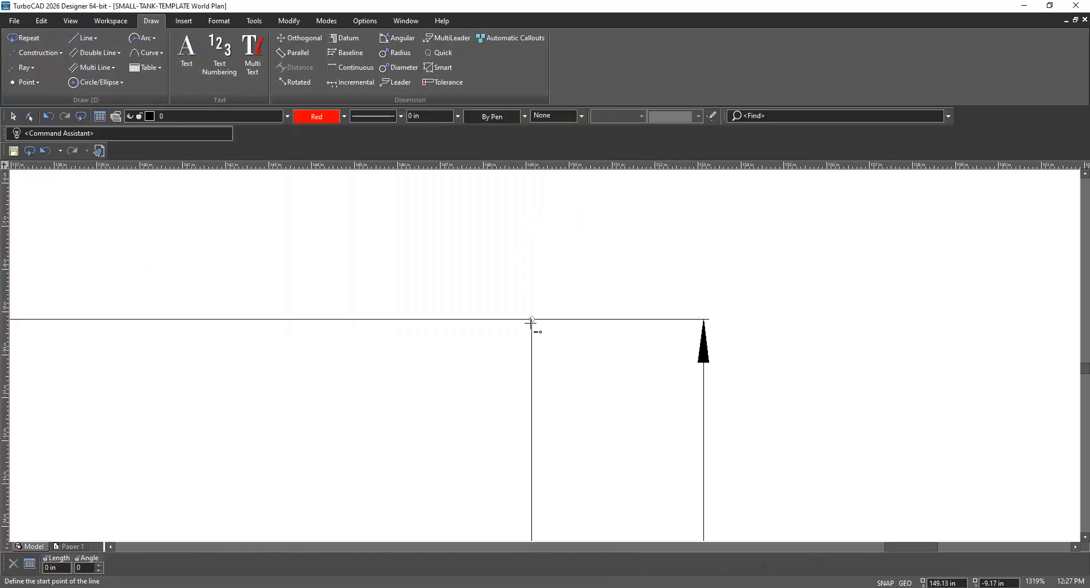
{"action": "left_click", "coordinate": [531, 321]}
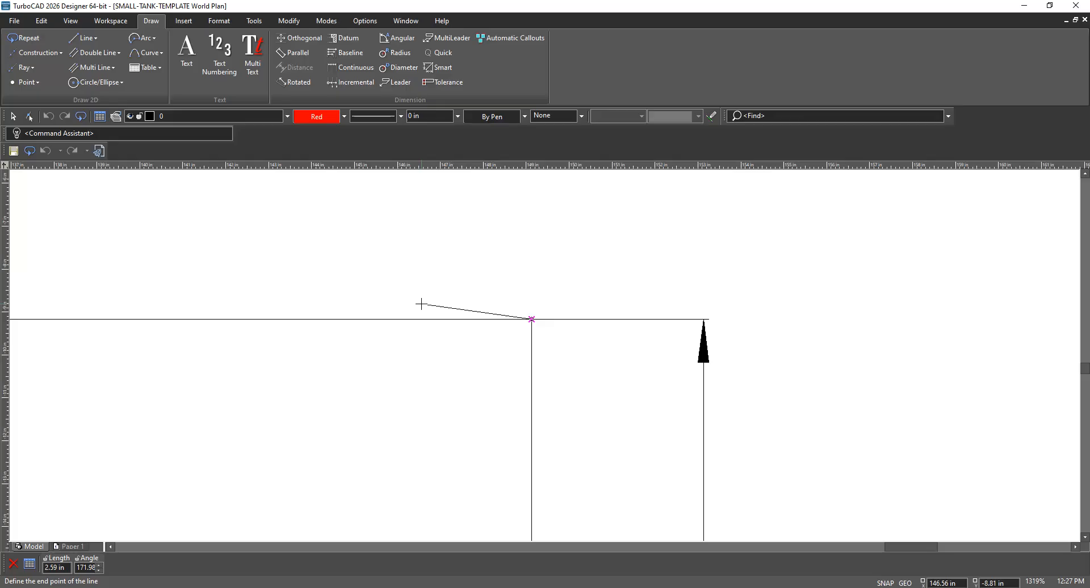
{"action": "key", "text": "Escape"}
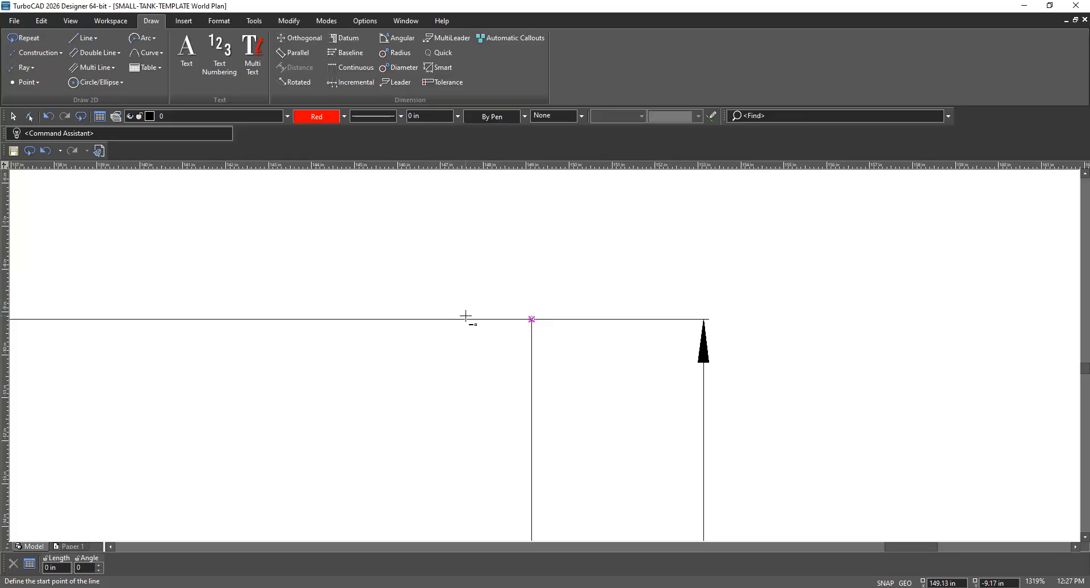
{"action": "left_click", "coordinate": [532, 319]}
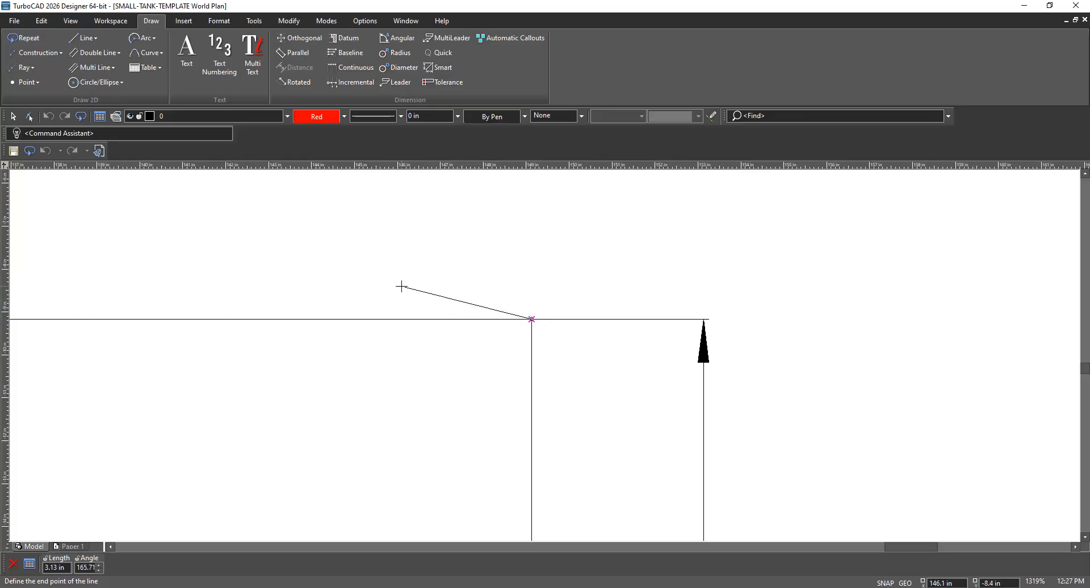
{"action": "key", "text": "Escape"}
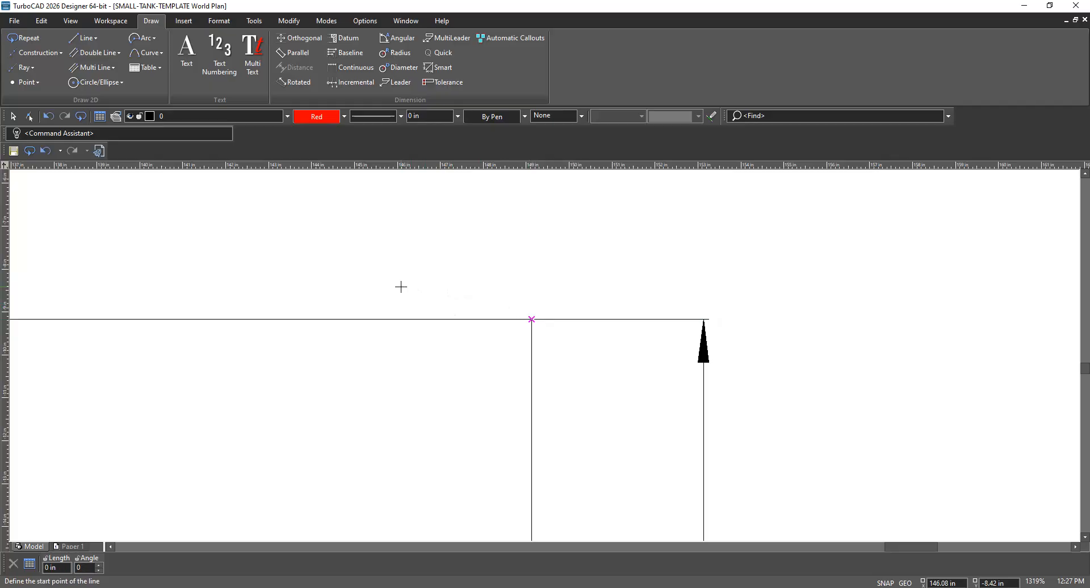
{"action": "scroll", "coordinate": [520, 324], "scroll_direction": "up", "scroll_amount": 3}
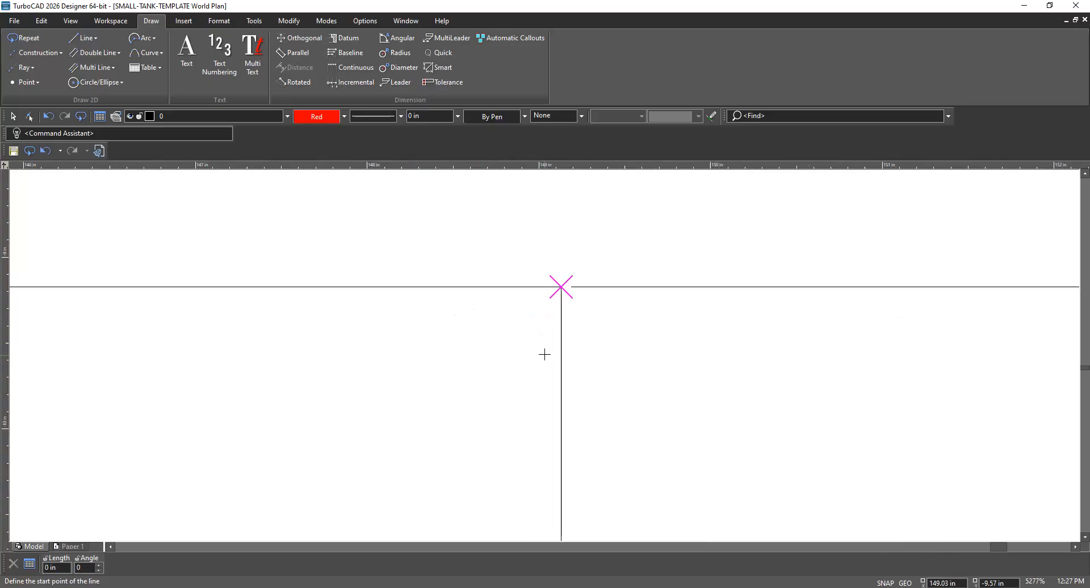
{"action": "scroll", "coordinate": [550, 338], "scroll_direction": "up", "scroll_amount": 3}
{"action": "left_click", "coordinate": [587, 250]}
{"action": "key", "text": "Escape"}
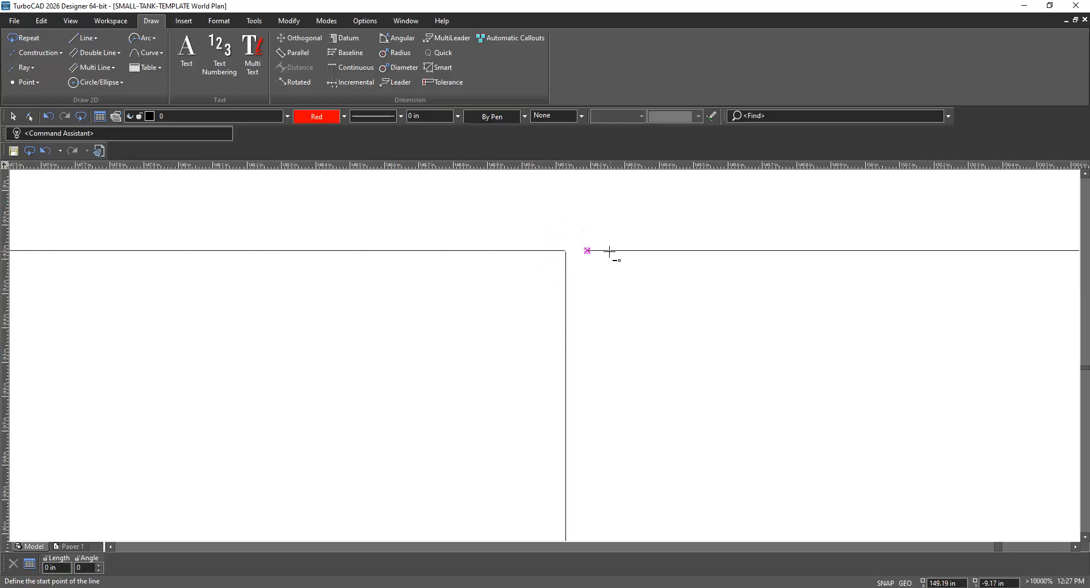
Draw a red single line 2 in long at 180° from the END rectangle's upper right corner along its upper edge
{"action": "scroll", "coordinate": [668, 296], "scroll_direction": "down", "scroll_amount": 2}
{"action": "scroll", "coordinate": [544, 355], "scroll_direction": "down", "scroll_amount": 1}
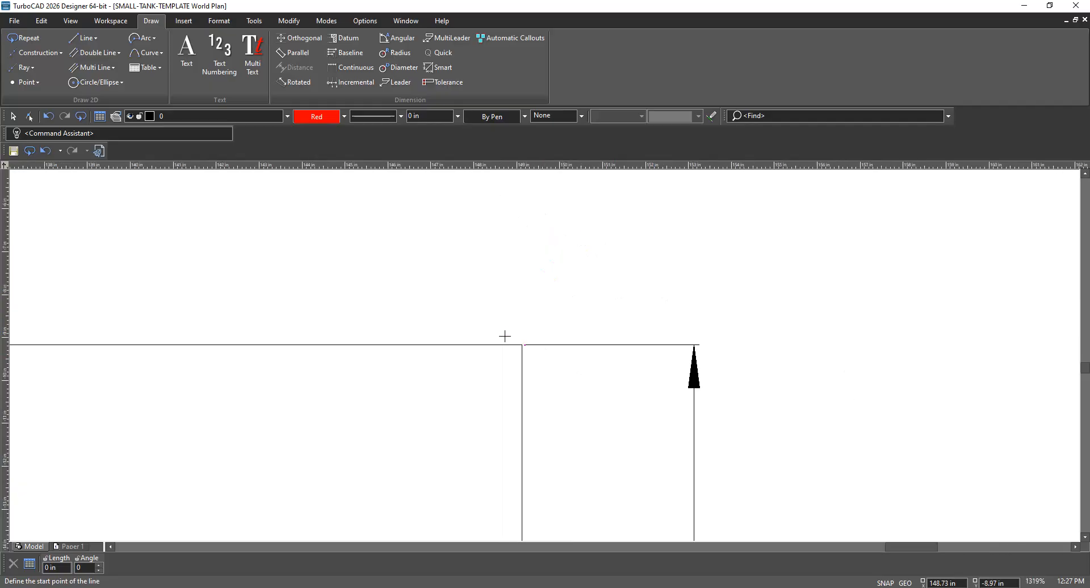
{"action": "scroll", "coordinate": [502, 336], "scroll_direction": "up", "scroll_amount": 3}
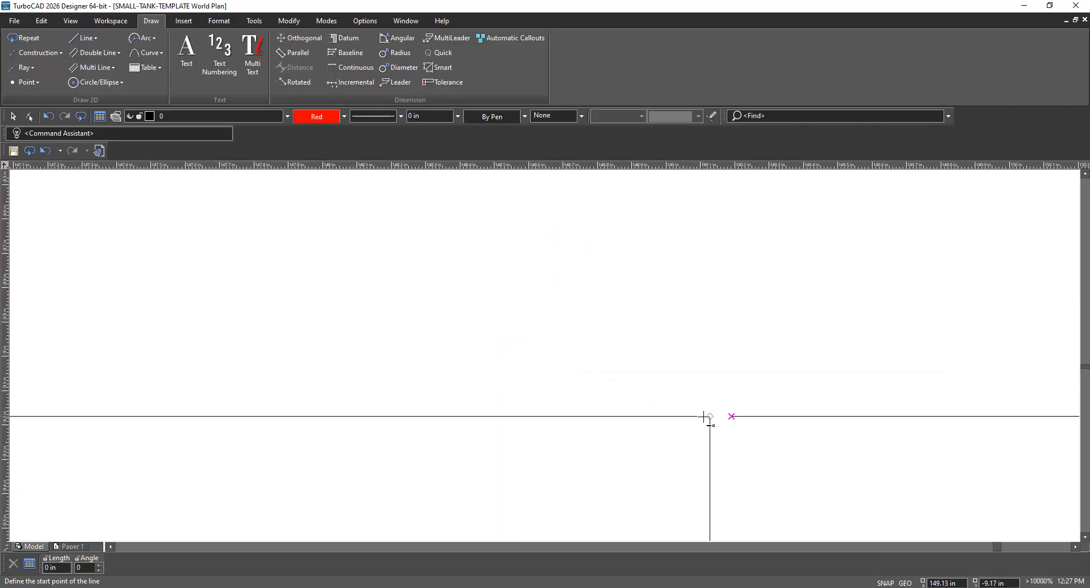
{"action": "scroll", "coordinate": [545, 358], "scroll_direction": "up", "scroll_amount": 3}
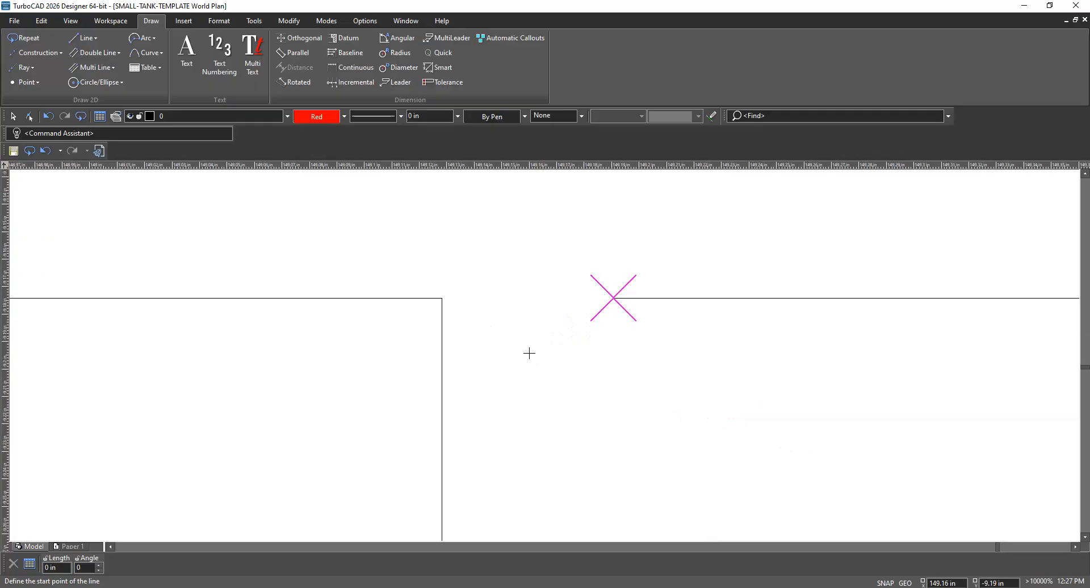
{"action": "left_click", "coordinate": [437, 299]}
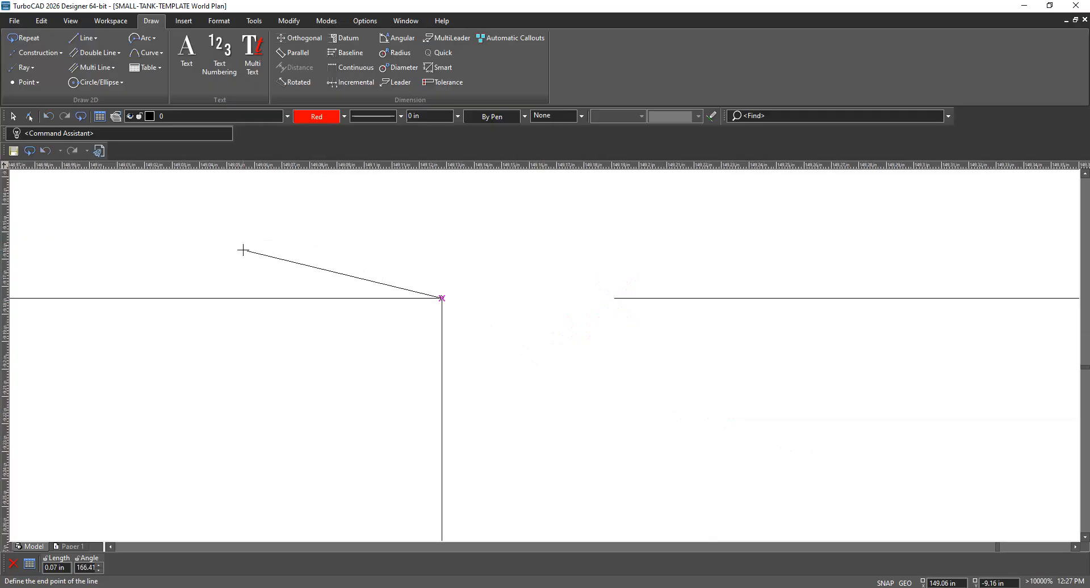
{"action": "key", "text": "Tab"}
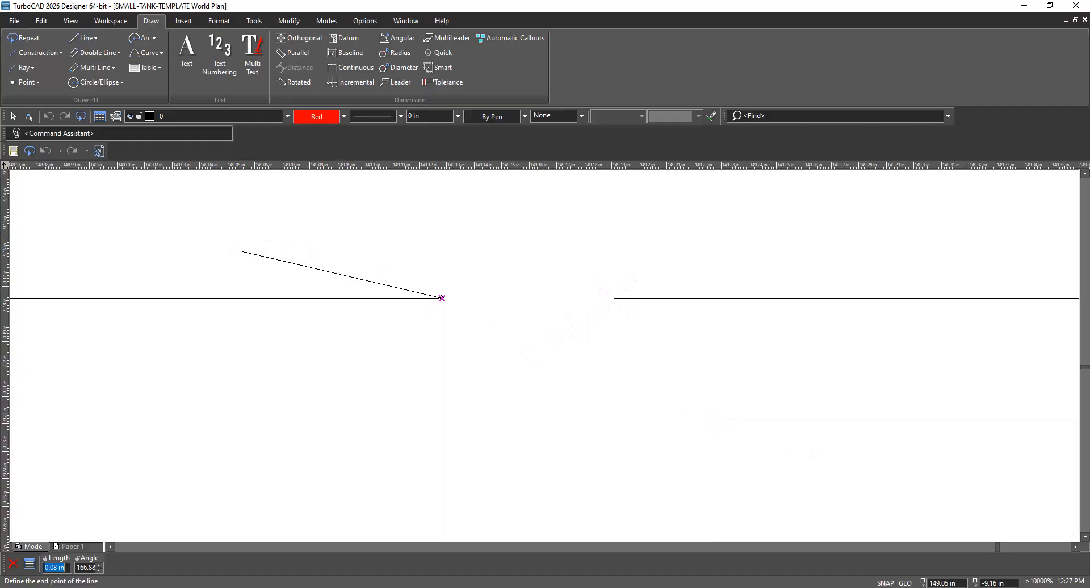
{"action": "type", "text": "2"}
{"action": "key", "text": "Tab"}
{"action": "scroll", "coordinate": [544, 355], "scroll_direction": "down", "scroll_amount": 4}
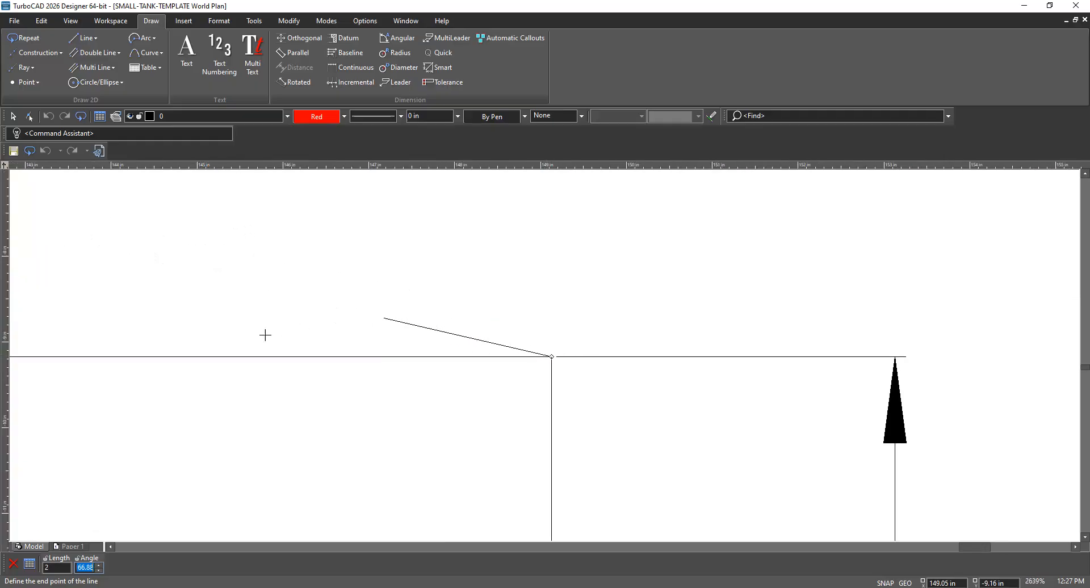
{"action": "type", "text": "180"}
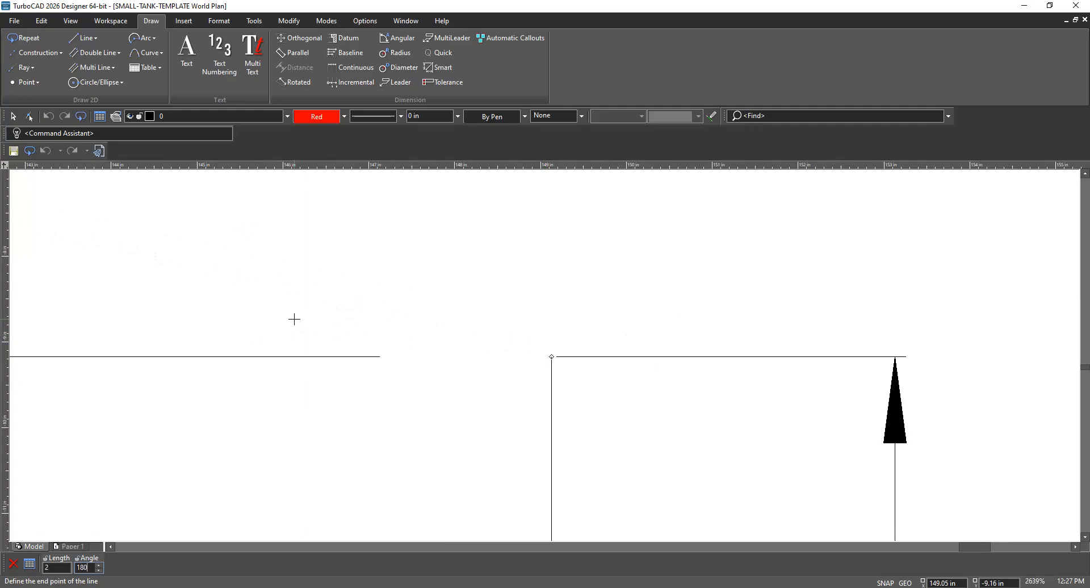
{"action": "key", "text": "Return"}
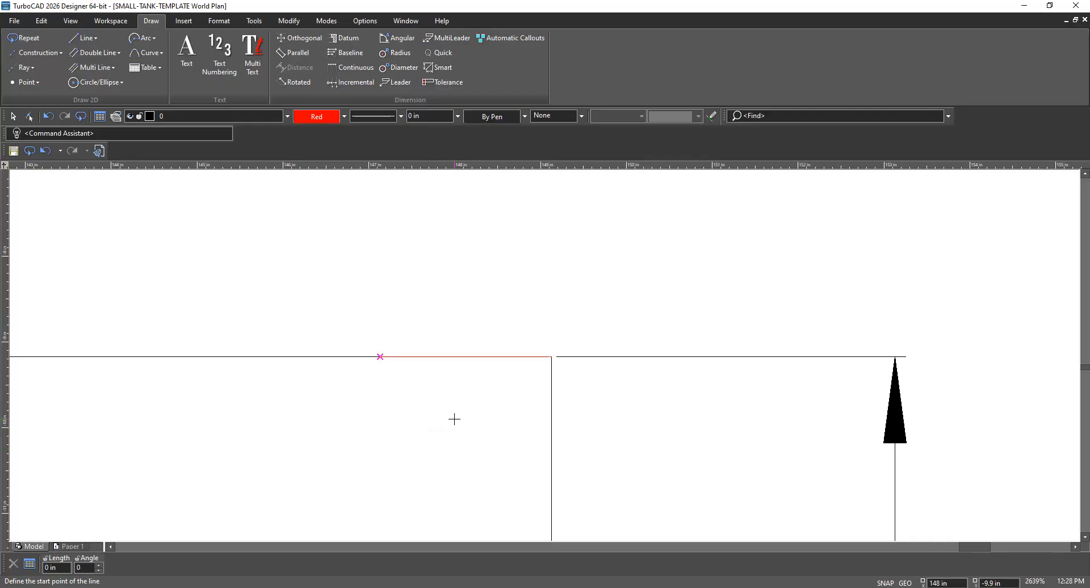
Draw a red single line 2 in long at 270° down from the left end of the horizontal red line in the END view
{"action": "left_click", "coordinate": [380, 357]}
{"action": "key", "text": "Tab"}
{"action": "type", "text": "2"}
{"action": "key", "text": "Tab"}
{"action": "type", "text": "270"}
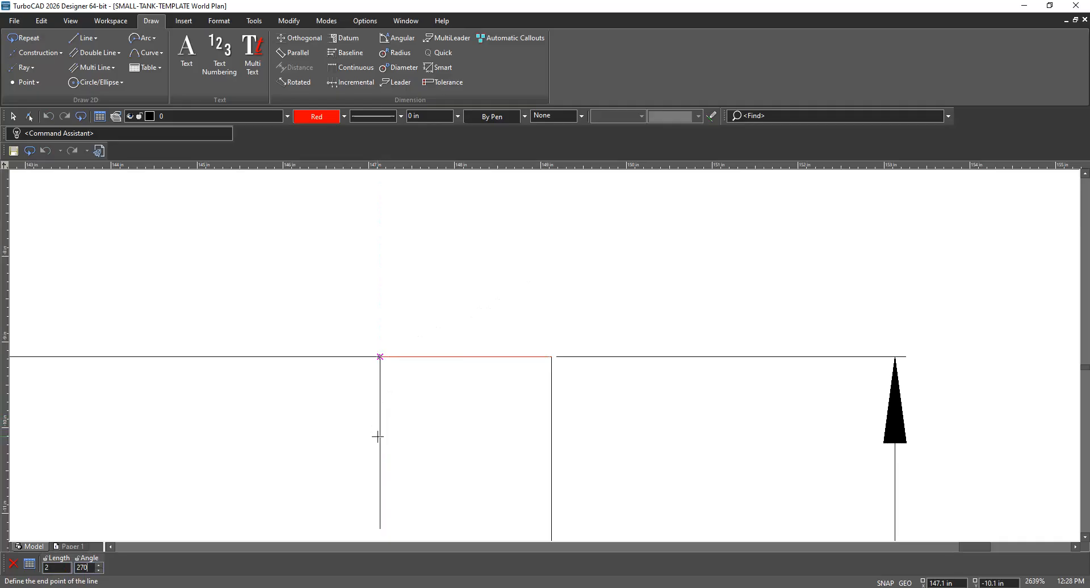
{"action": "key", "text": "Return"}
{"action": "scroll", "coordinate": [543, 357], "scroll_direction": "down", "scroll_amount": 5}
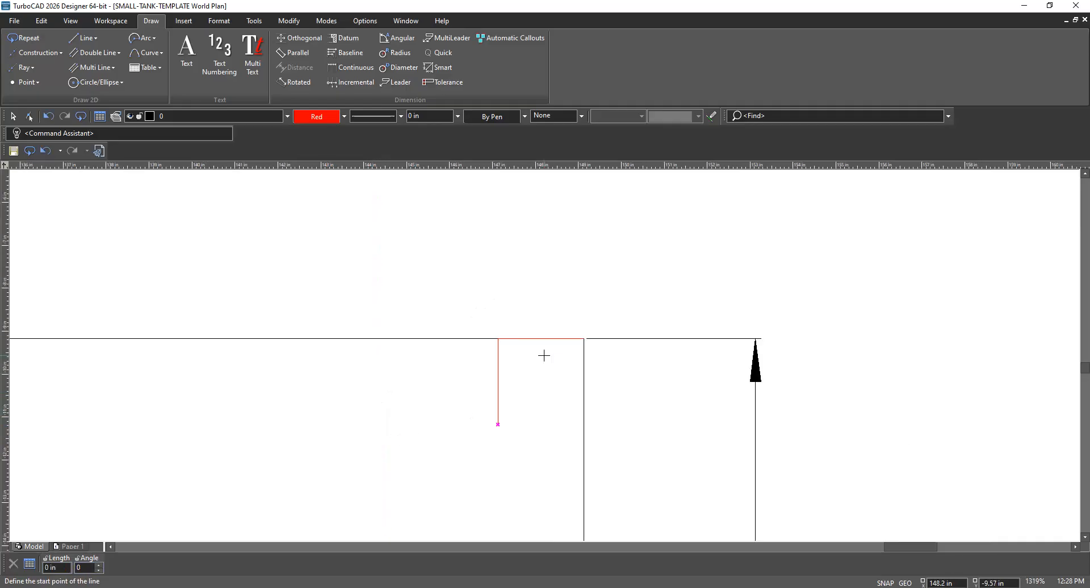
{"action": "scroll", "coordinate": [534, 443], "scroll_direction": "down", "scroll_amount": 2}
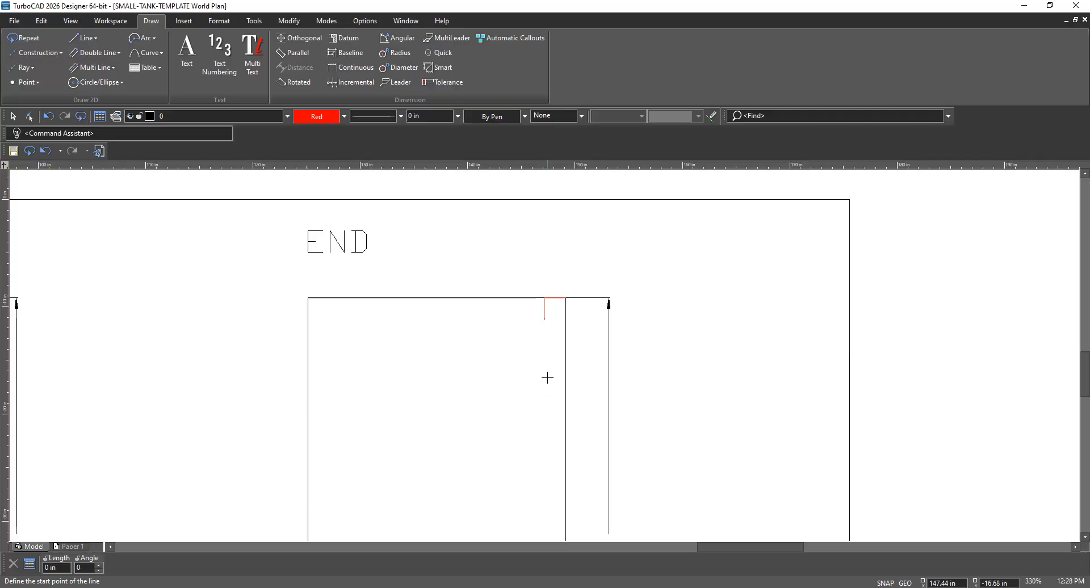
Draw a 0.75 in diameter circle centred on the lower end of the short red vertical line in the END view
{"action": "scroll", "coordinate": [552, 352], "scroll_direction": "up", "scroll_amount": 2}
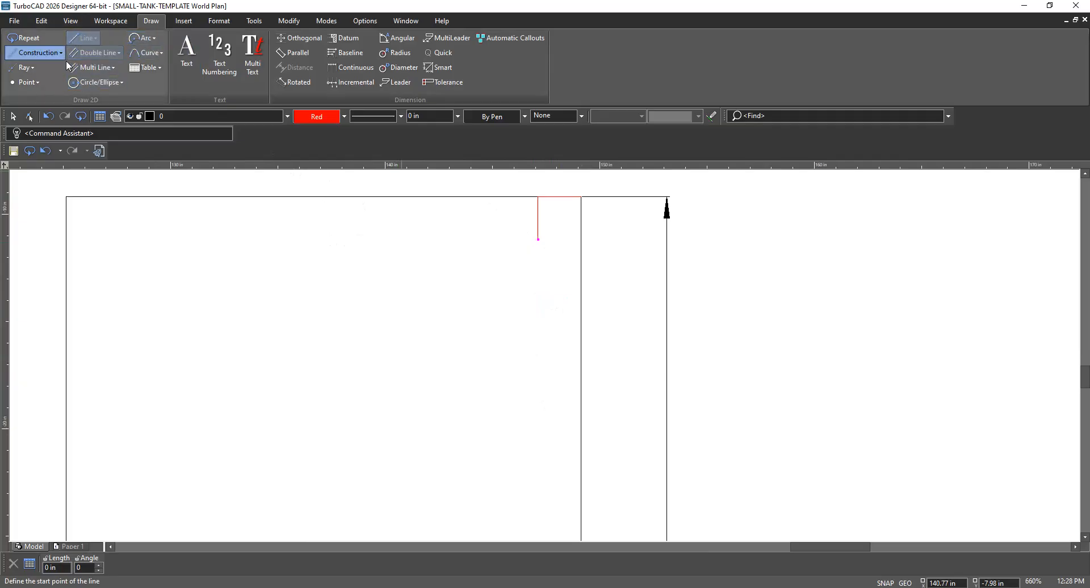
{"action": "left_click", "coordinate": [120, 83]}
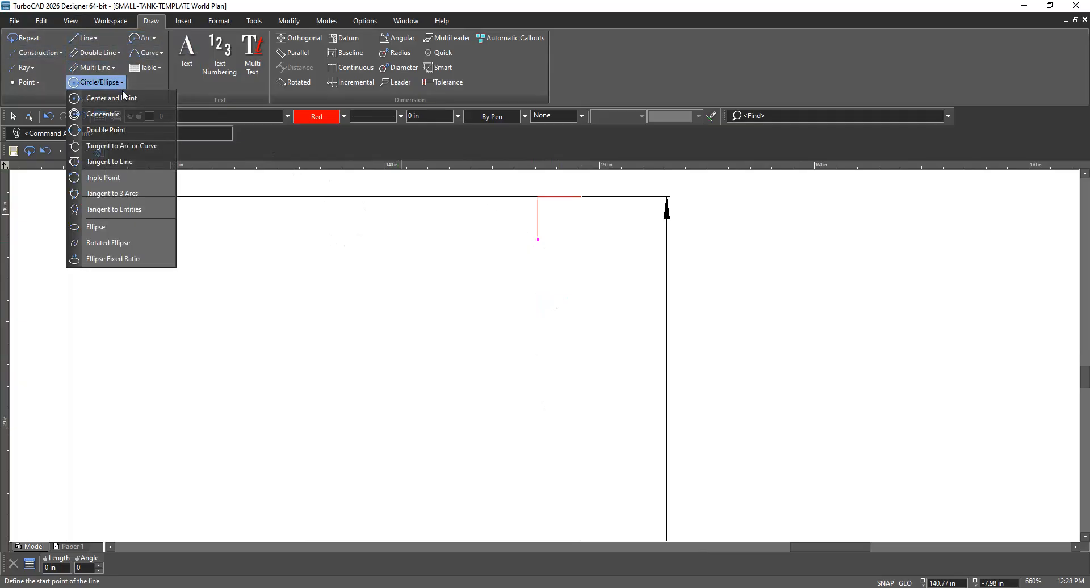
{"action": "left_click", "coordinate": [124, 99]}
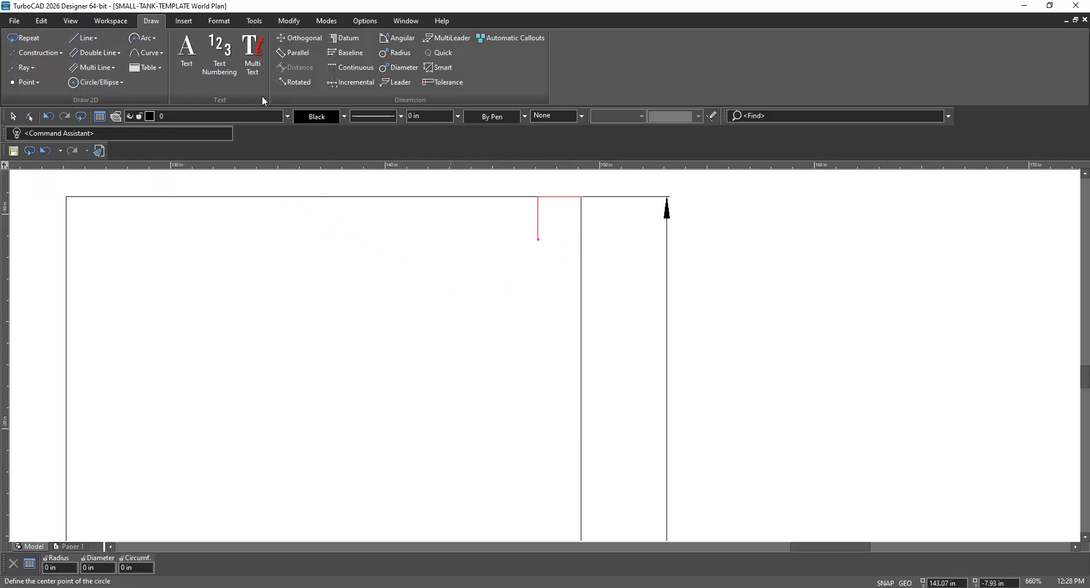
{"action": "left_click", "coordinate": [121, 84]}
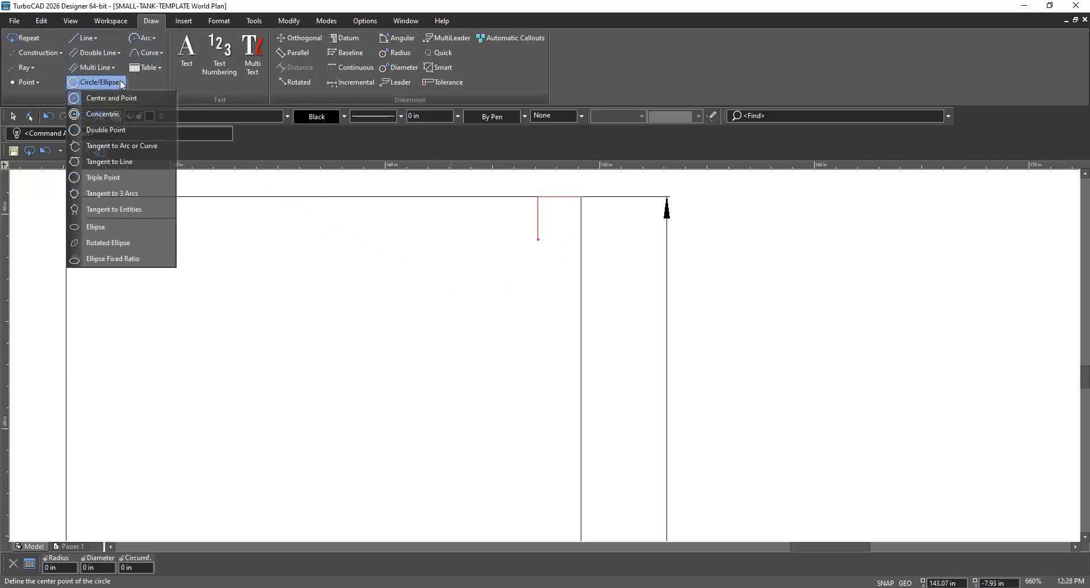
{"action": "left_click", "coordinate": [122, 98]}
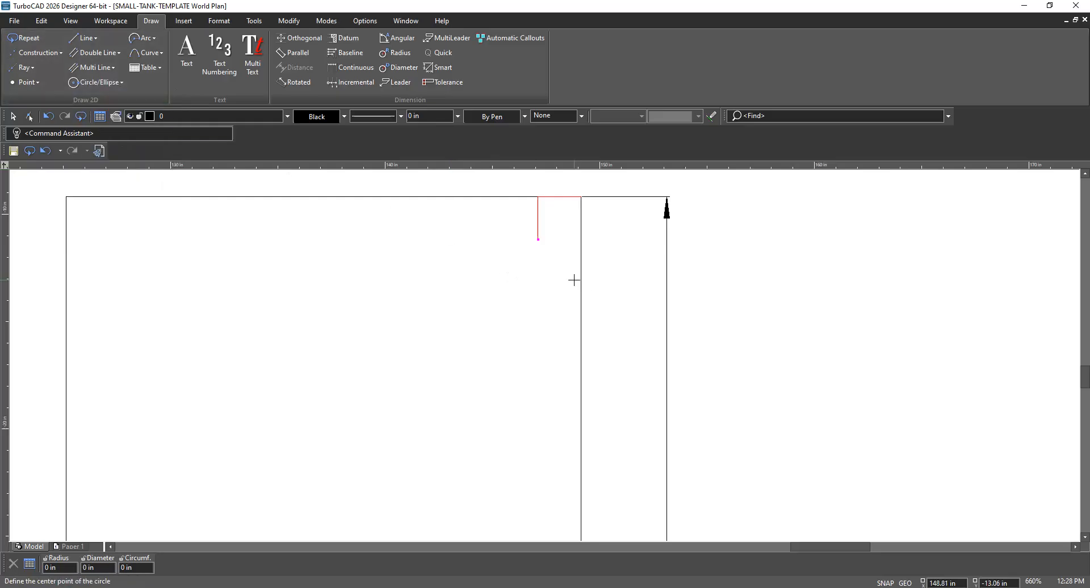
{"action": "scroll", "coordinate": [573, 270], "scroll_direction": "up", "scroll_amount": 5}
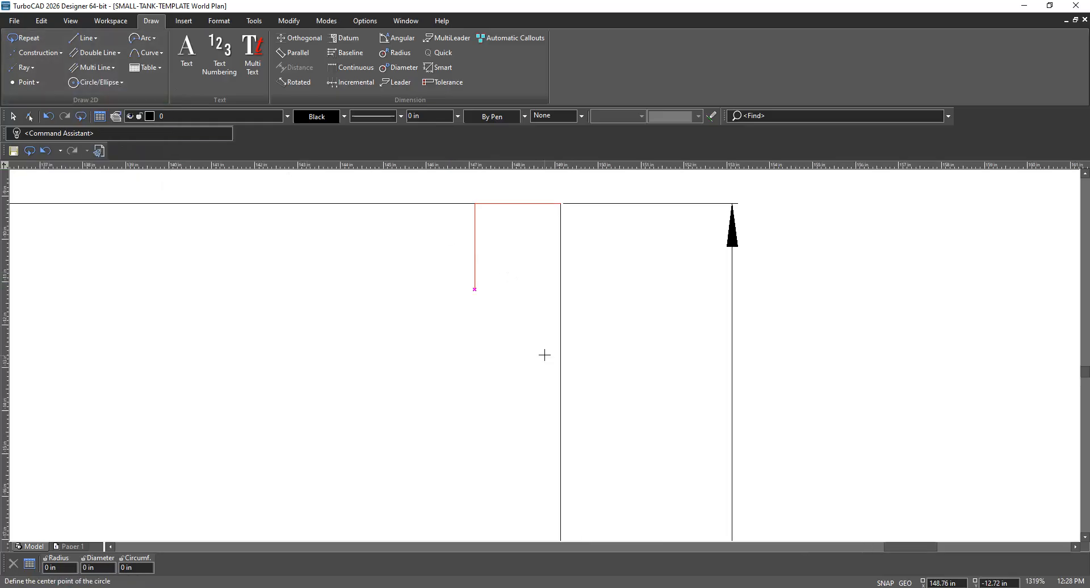
{"action": "left_click", "coordinate": [411, 239]}
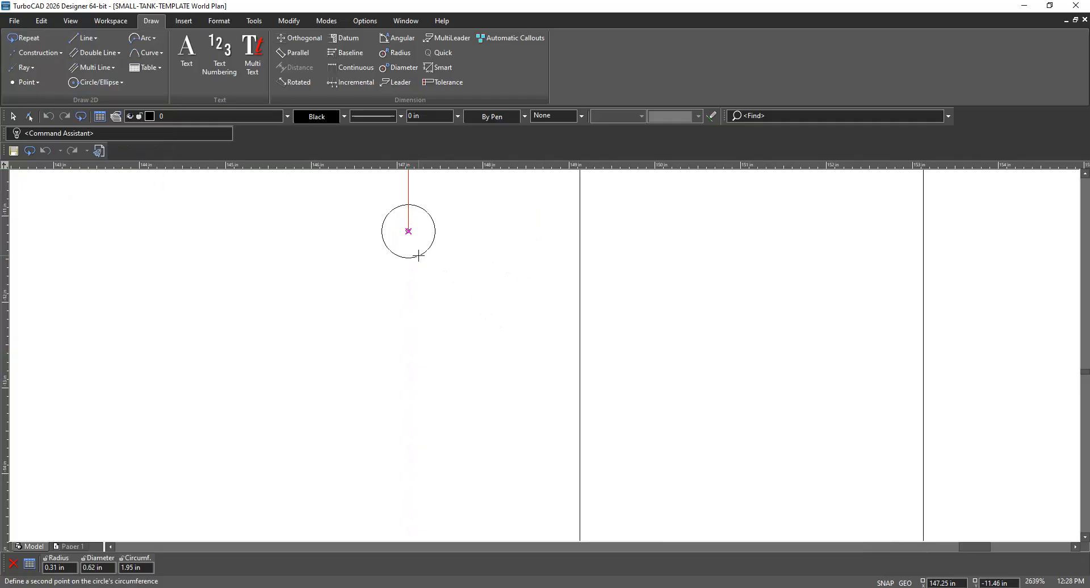
{"action": "key", "text": "Escape"}
{"action": "scroll", "coordinate": [418, 250], "scroll_direction": "up", "scroll_amount": 3}
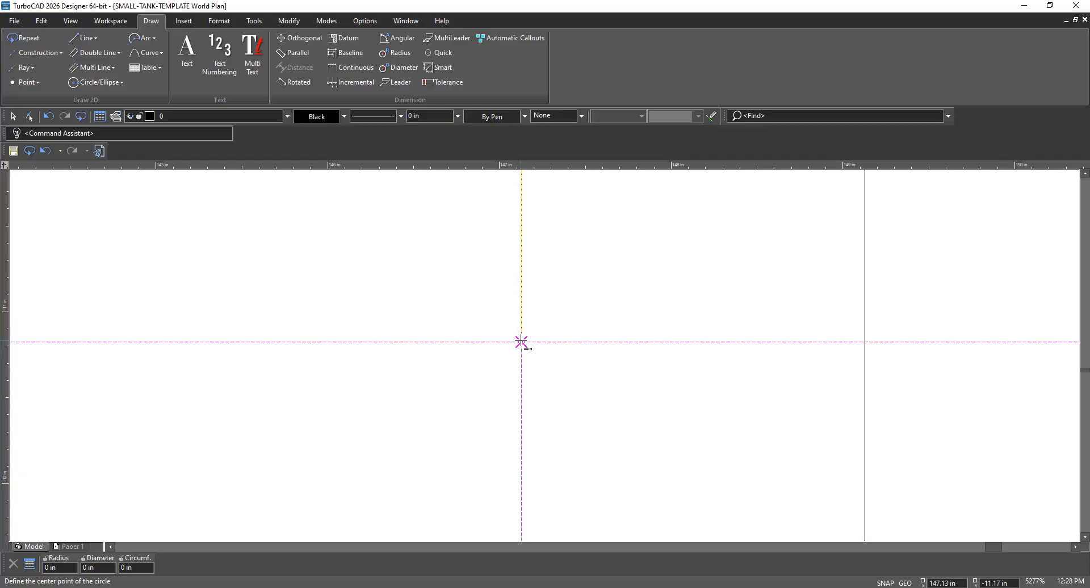
{"action": "left_click", "coordinate": [521, 342]}
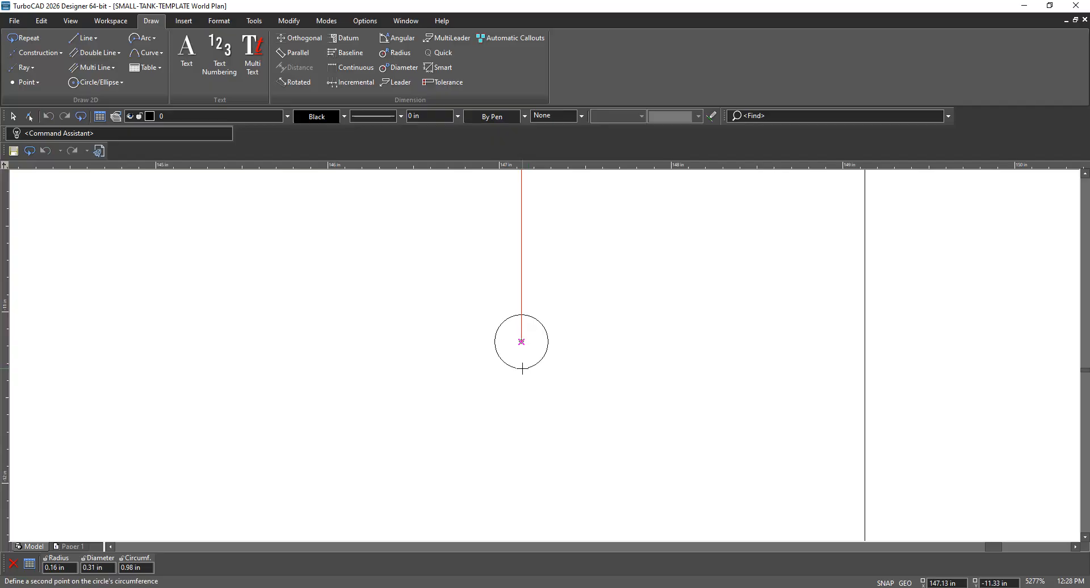
{"action": "key", "text": "Tab"}
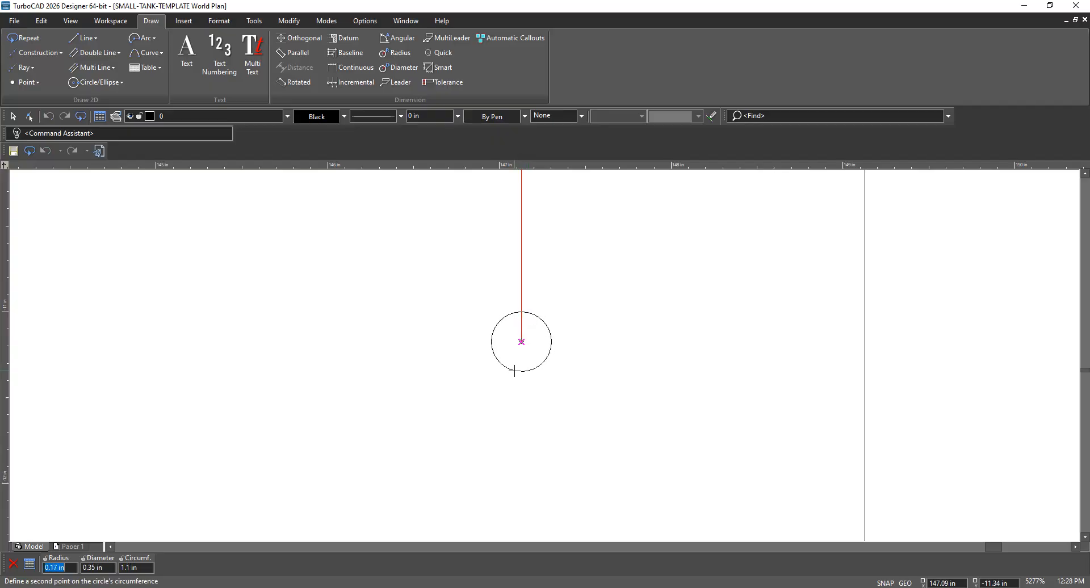
{"action": "key", "text": "Tab"}
{"action": "type", "text": ".75"}
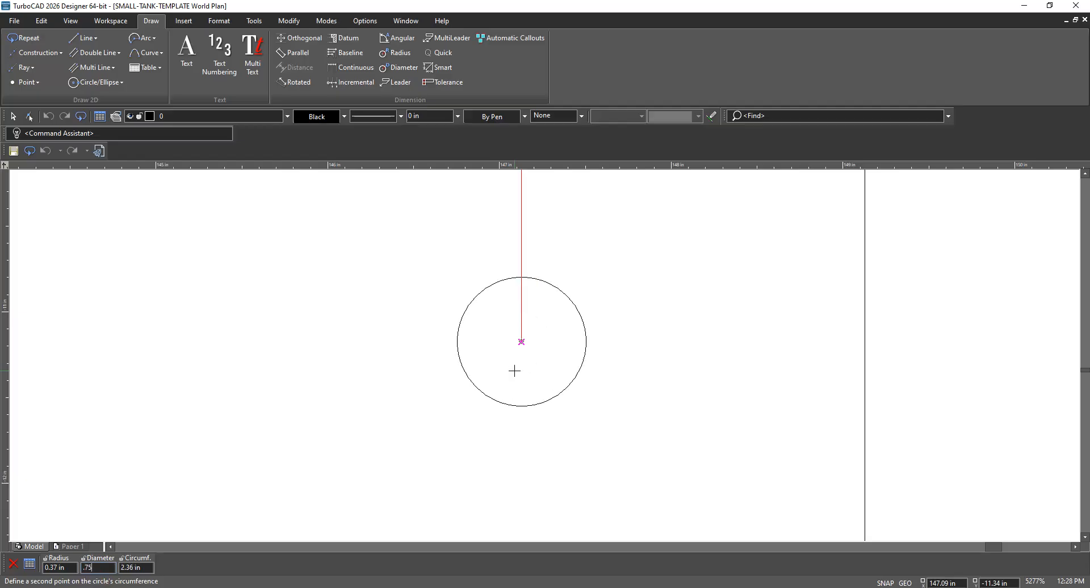
{"action": "key", "text": "Return"}
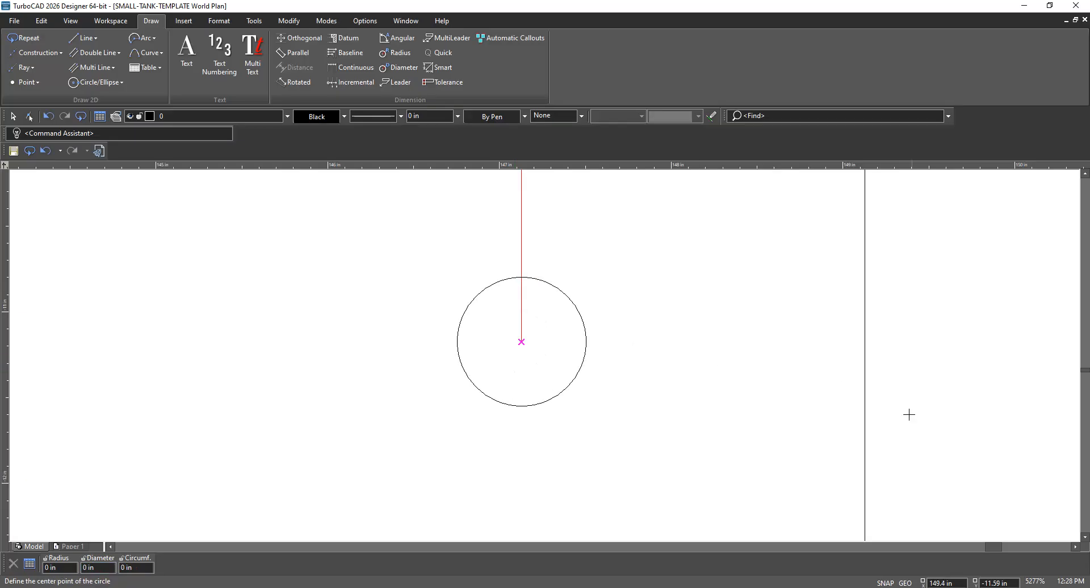
{"action": "scroll", "coordinate": [543, 356], "scroll_direction": "down", "scroll_amount": 4}
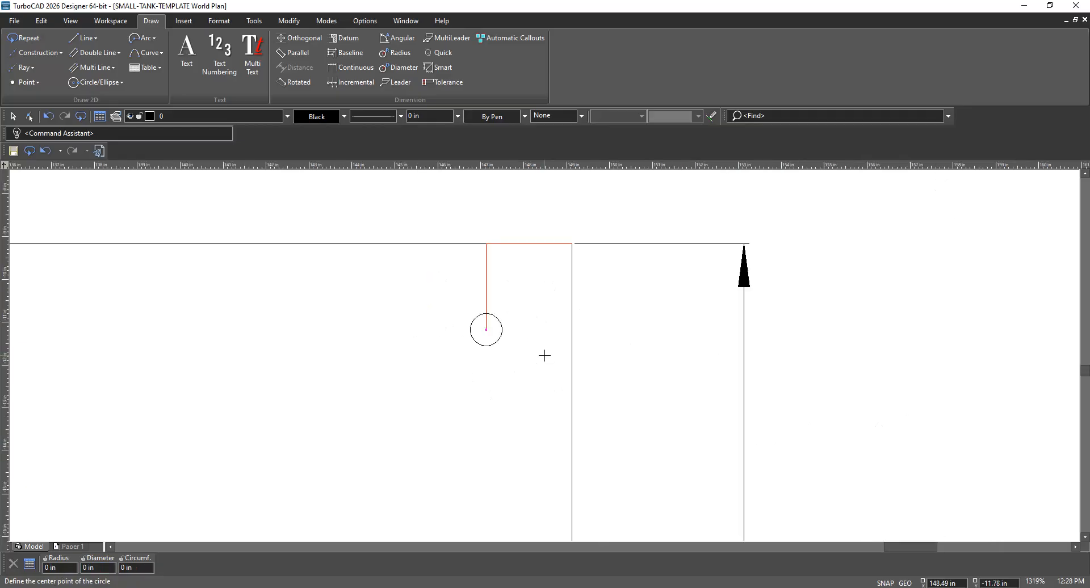
{"action": "scroll", "coordinate": [545, 356], "scroll_direction": "down", "scroll_amount": 2}
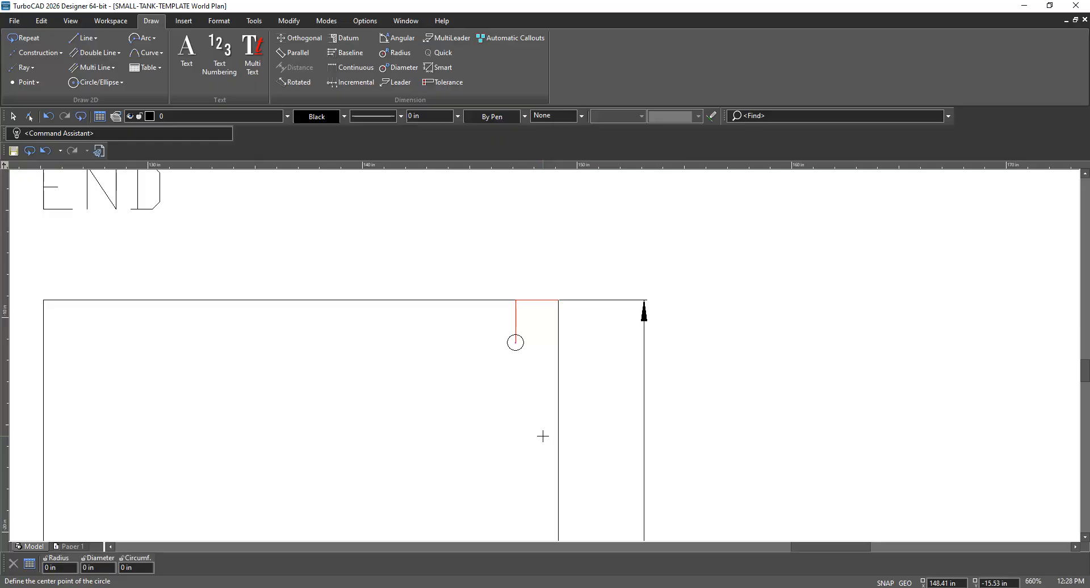
{"action": "scroll", "coordinate": [540, 355], "scroll_direction": "down", "scroll_amount": 2}
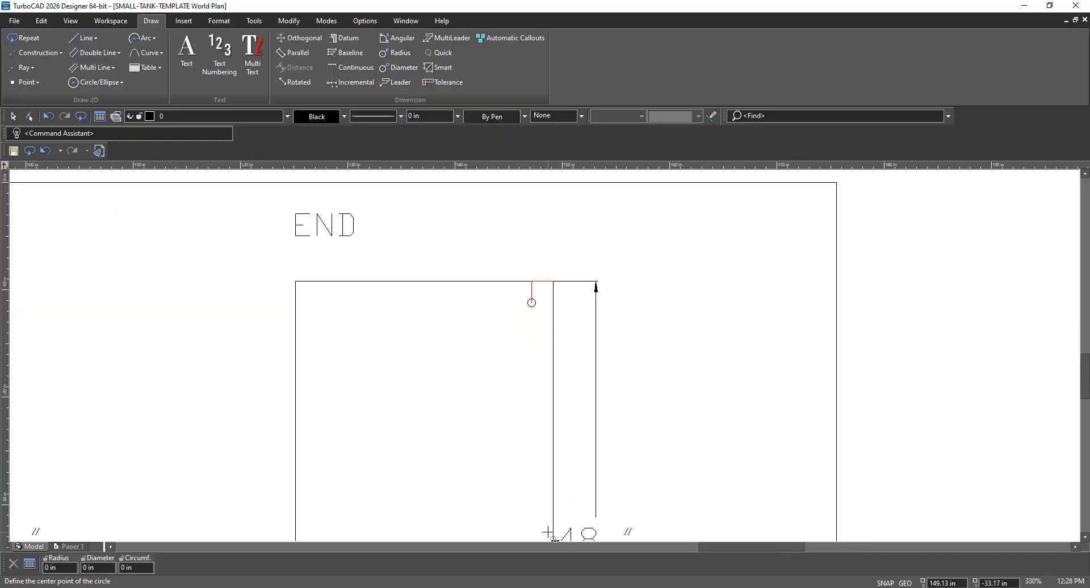
{"action": "scroll", "coordinate": [548, 532], "scroll_direction": "down", "scroll_amount": 2}
{"action": "scroll", "coordinate": [548, 511], "scroll_direction": "up", "scroll_amount": 2}
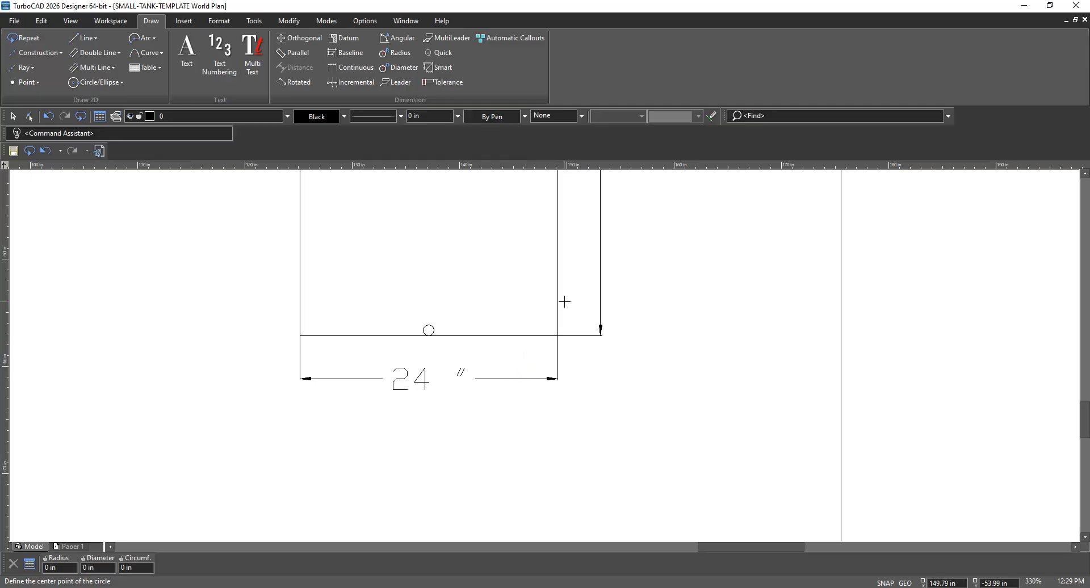
{"action": "scroll", "coordinate": [564, 309], "scroll_direction": "up", "scroll_amount": 2}
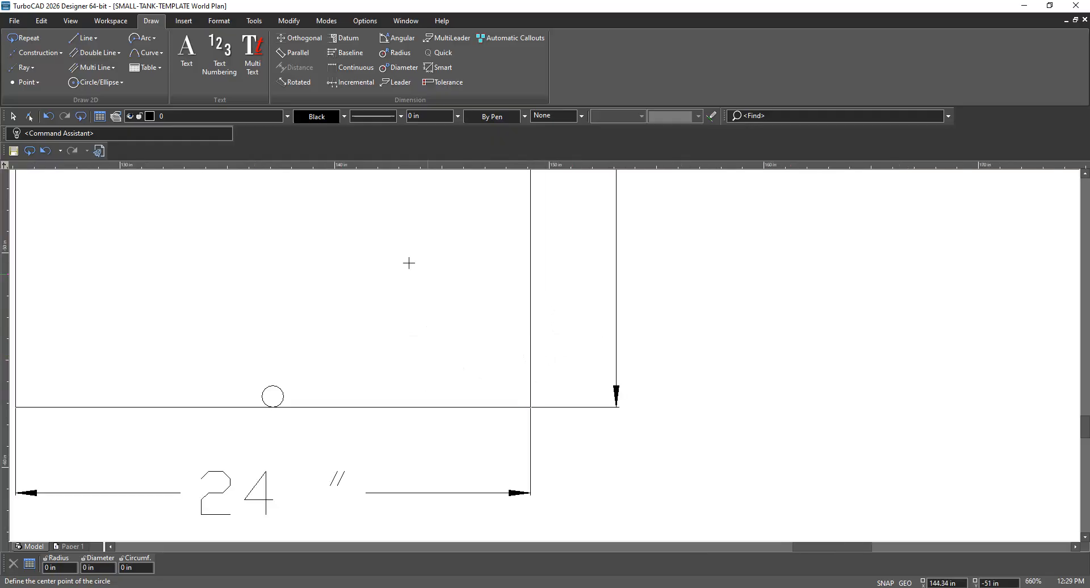
{"action": "left_click", "coordinate": [79, 40]}
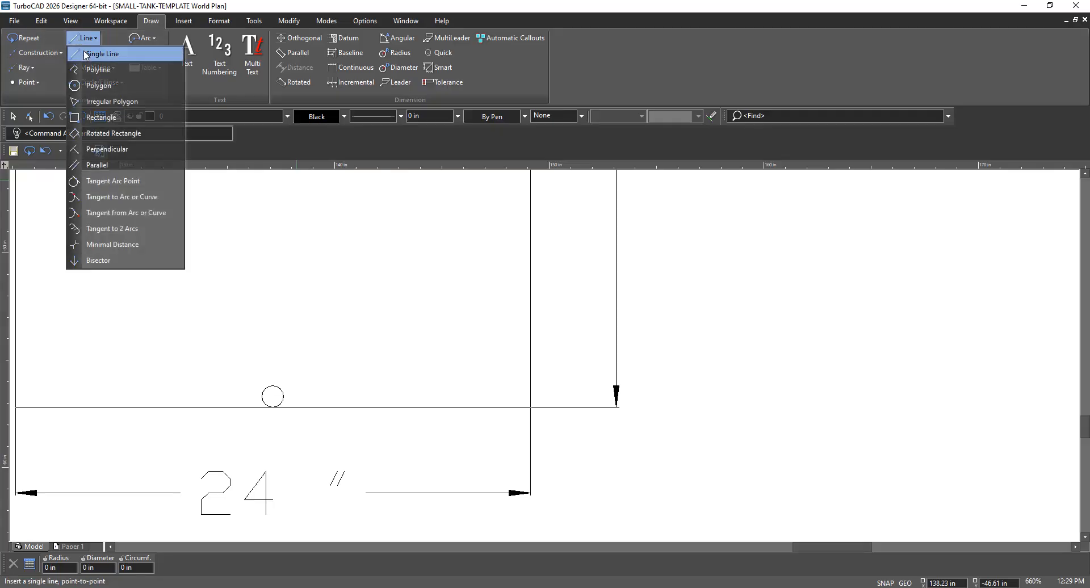
{"action": "left_click", "coordinate": [102, 54]}
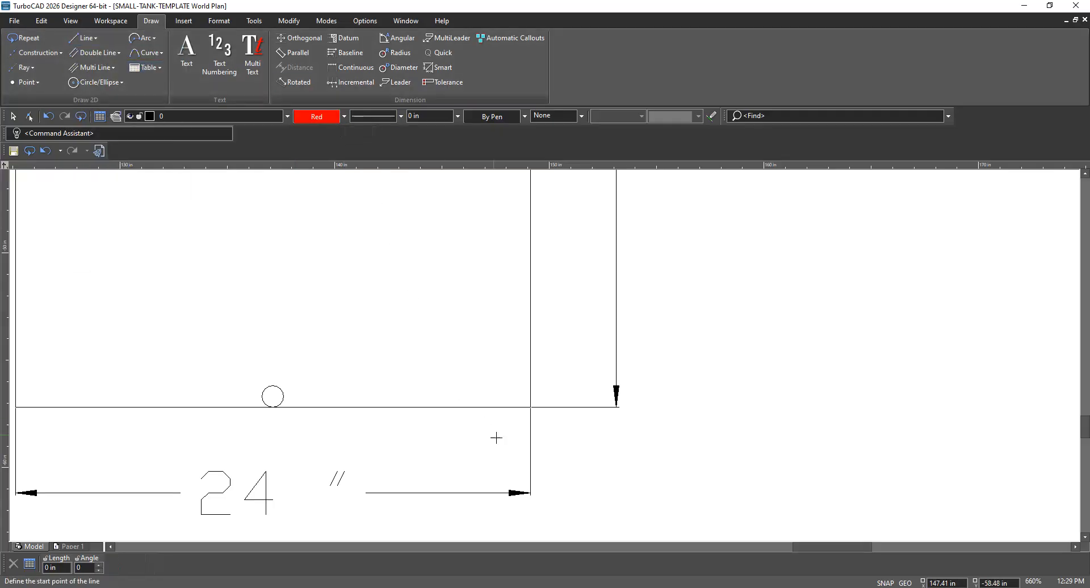
{"action": "left_click", "coordinate": [528, 406]}
{"action": "scroll", "coordinate": [516, 405], "scroll_direction": "up", "scroll_amount": 5}
{"action": "key", "text": "Escape"}
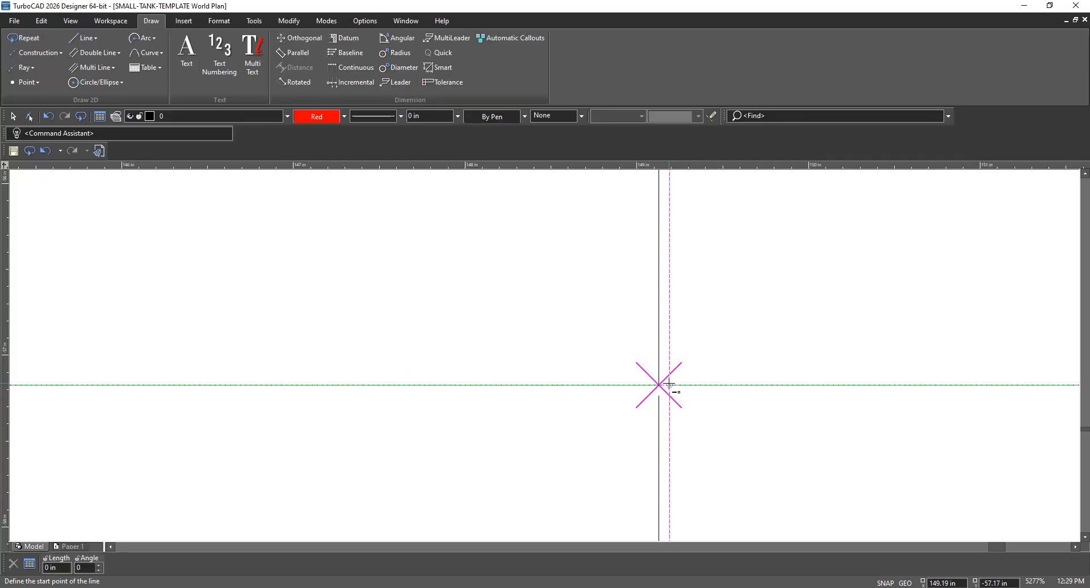
{"action": "scroll", "coordinate": [776, 443], "scroll_direction": "up", "scroll_amount": 1}
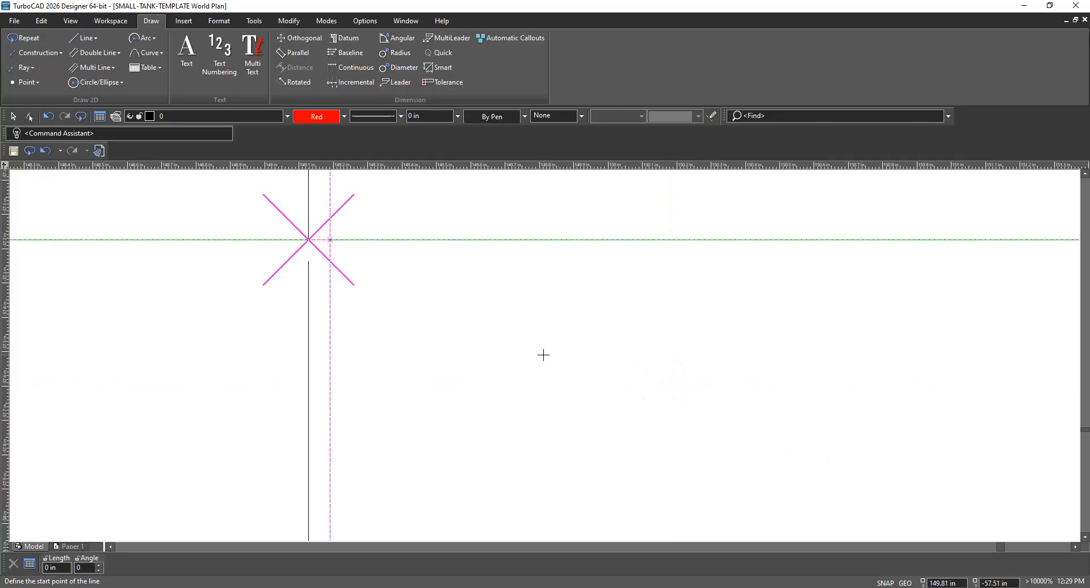
{"action": "left_click", "coordinate": [14, 116]}
{"action": "scroll", "coordinate": [279, 268], "scroll_direction": "down", "scroll_amount": 1}
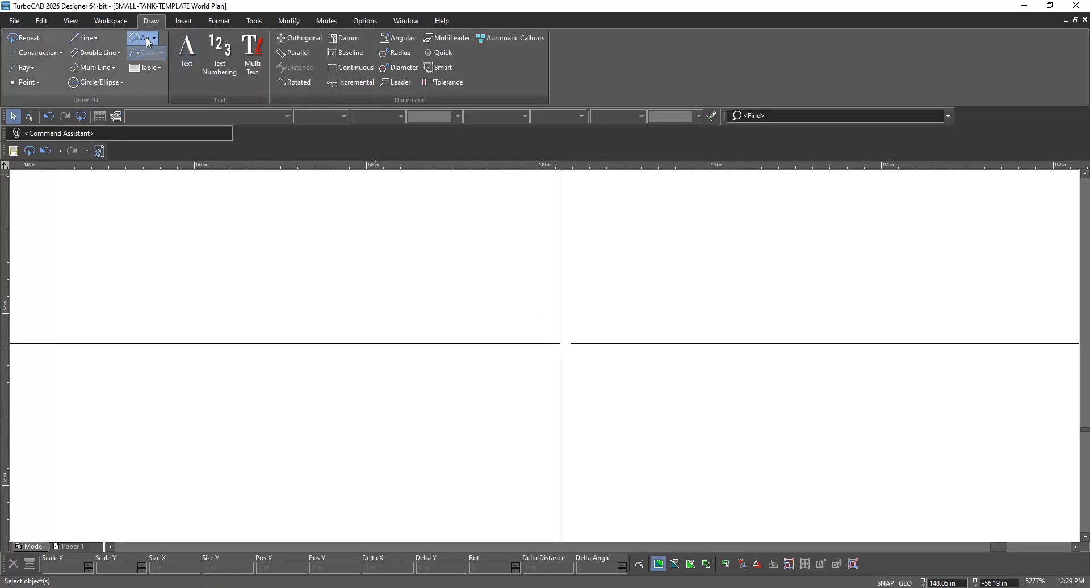
Draw a red single line 2 in long at 180° from the END rectangle's lower right corner along its bottom edge
{"action": "left_click", "coordinate": [95, 39]}
{"action": "left_click", "coordinate": [96, 55]}
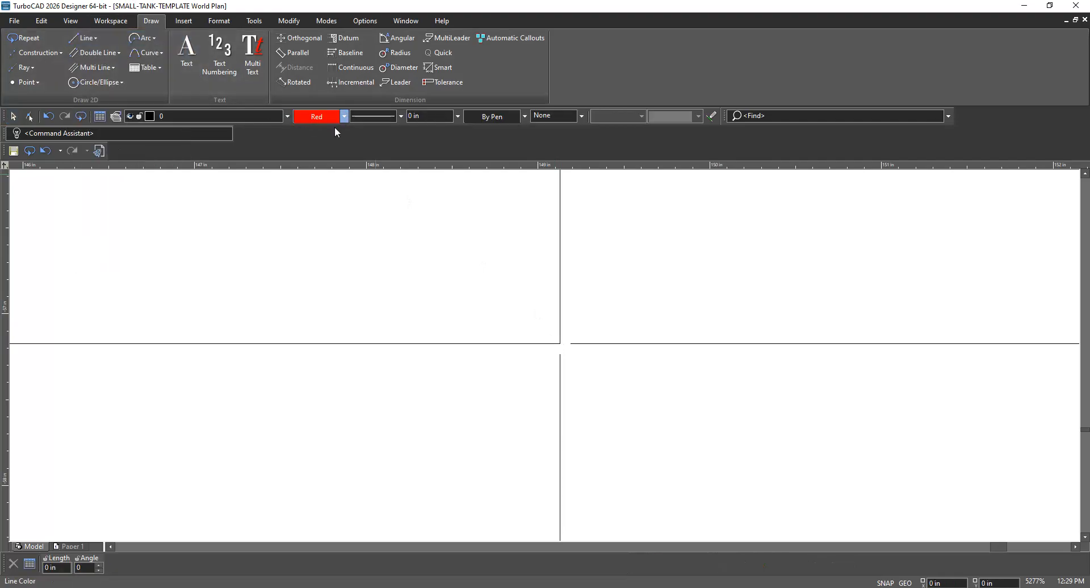
{"action": "left_click", "coordinate": [559, 343]}
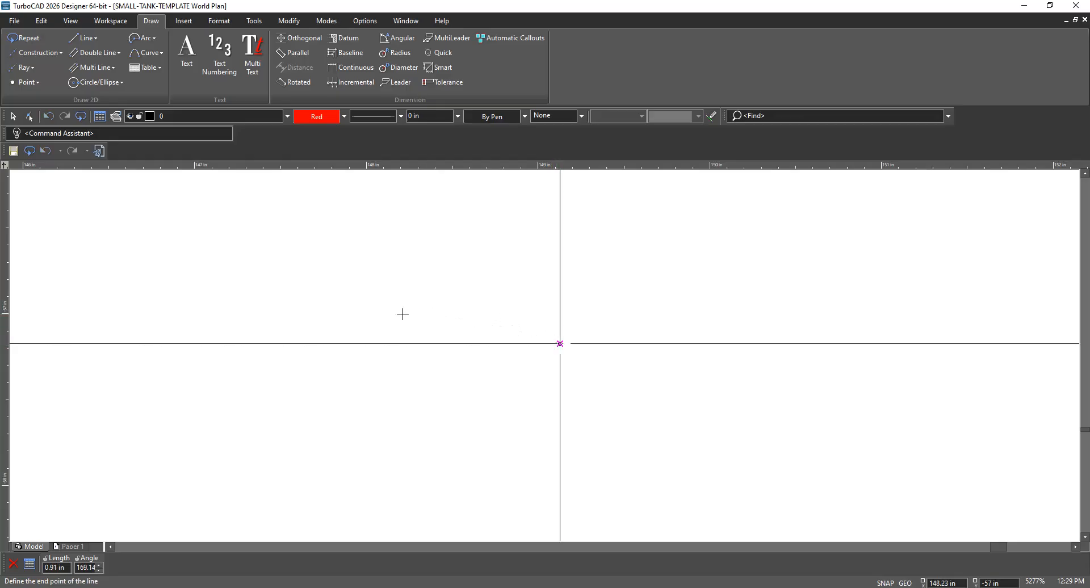
{"action": "key", "text": "Tab"}
{"action": "type", "text": "2"}
{"action": "key", "text": "Tab"}
{"action": "type", "text": "180"}
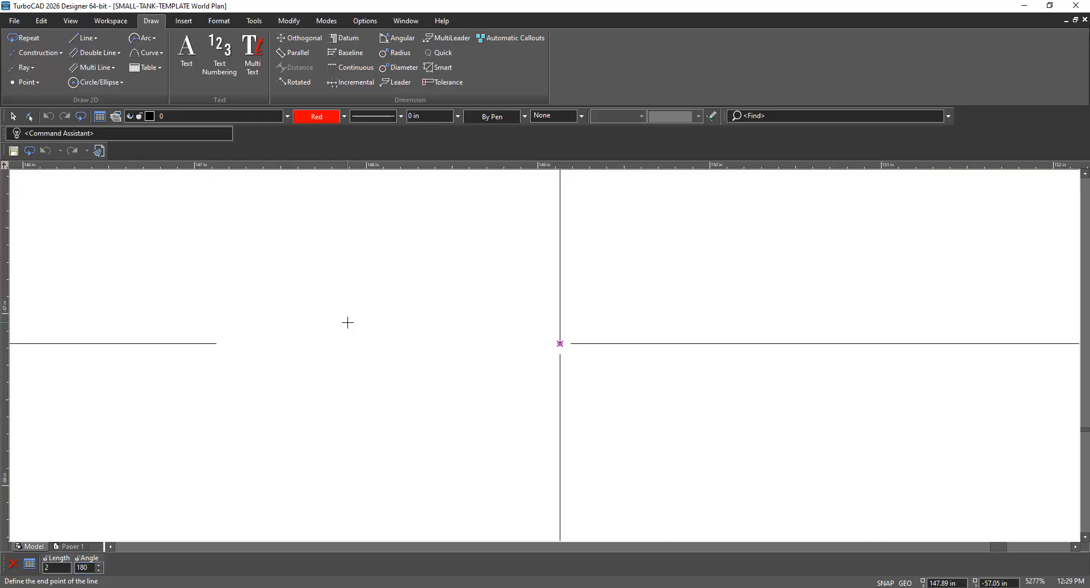
{"action": "key", "text": "Return"}
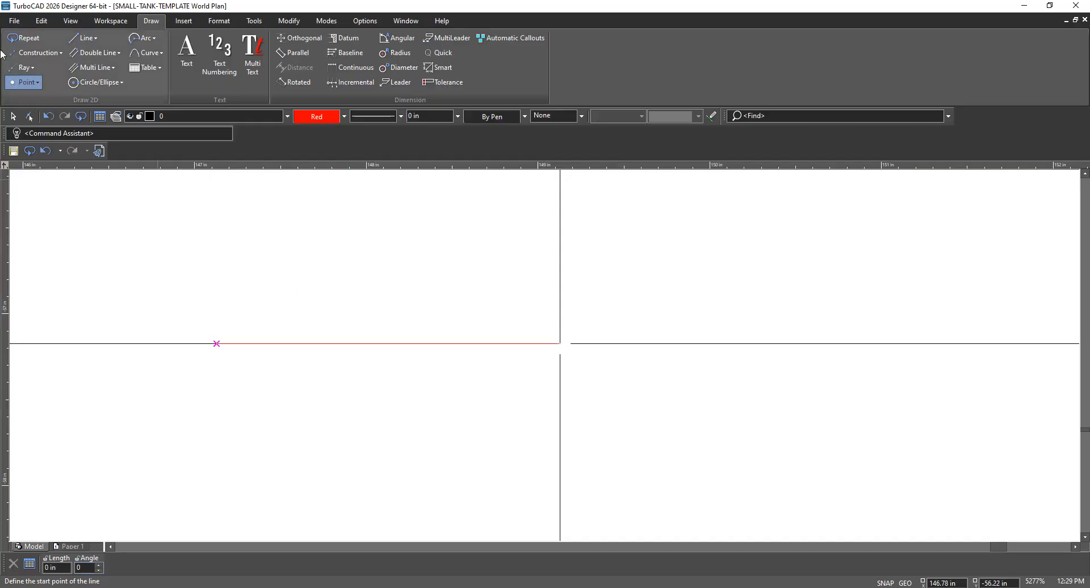
Draw a red single line 12 in long at 90° up from the left end of the short red line on the END view's bottom edge
{"action": "scroll", "coordinate": [328, 362], "scroll_direction": "down", "scroll_amount": 5}
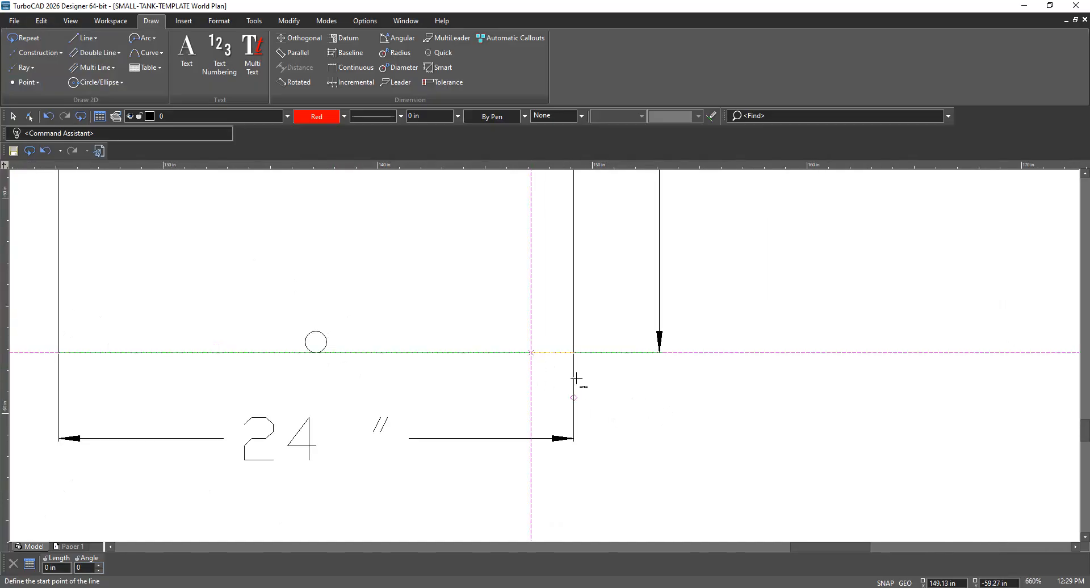
{"action": "scroll", "coordinate": [555, 370], "scroll_direction": "up", "scroll_amount": 3}
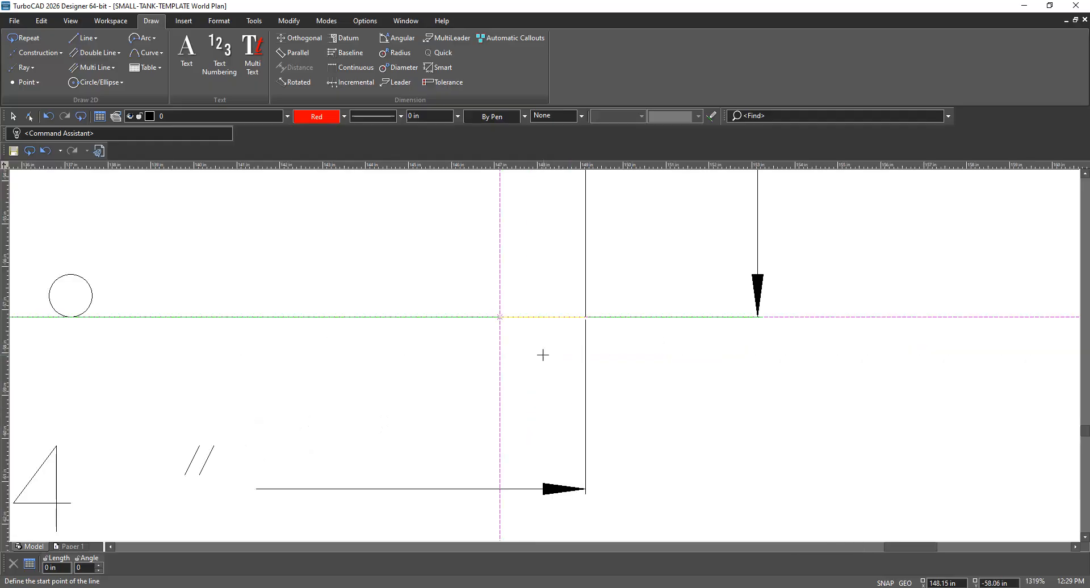
{"action": "left_click", "coordinate": [13, 116]}
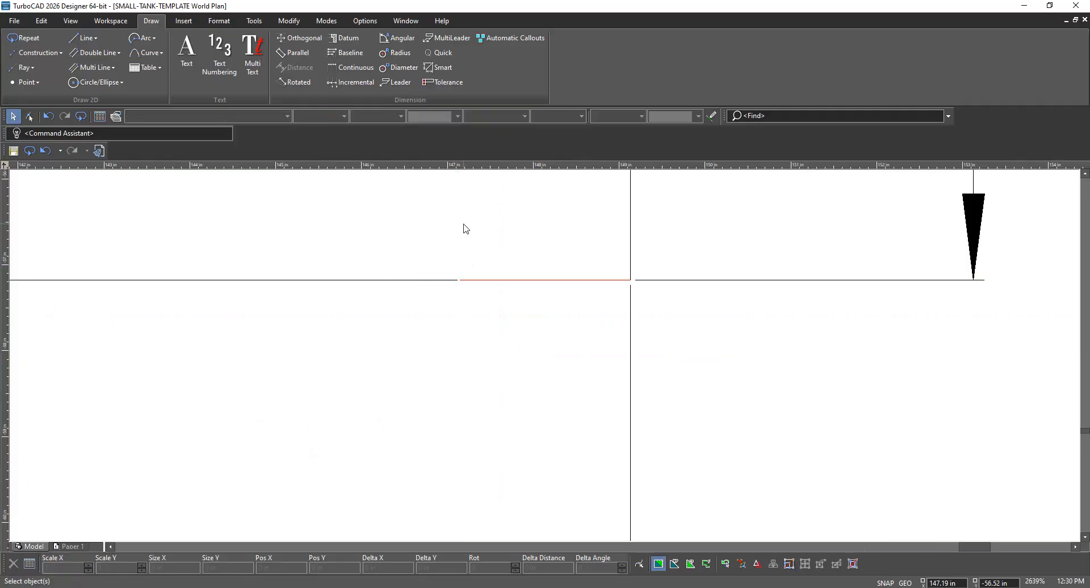
{"action": "scroll", "coordinate": [546, 361], "scroll_direction": "down", "scroll_amount": 1}
{"action": "scroll", "coordinate": [541, 317], "scroll_direction": "up", "scroll_amount": 1}
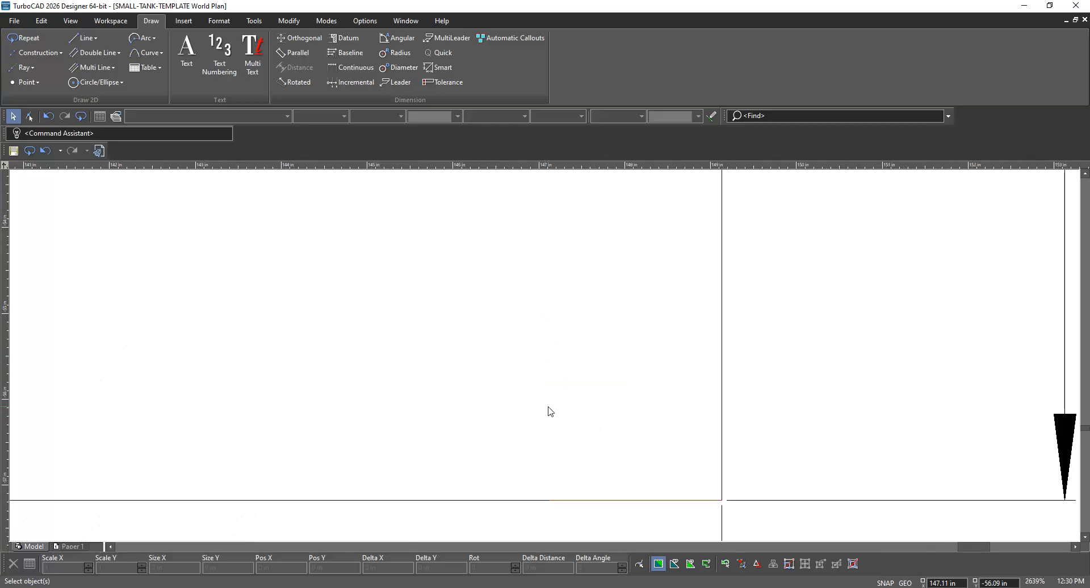
{"action": "left_click", "coordinate": [83, 38]}
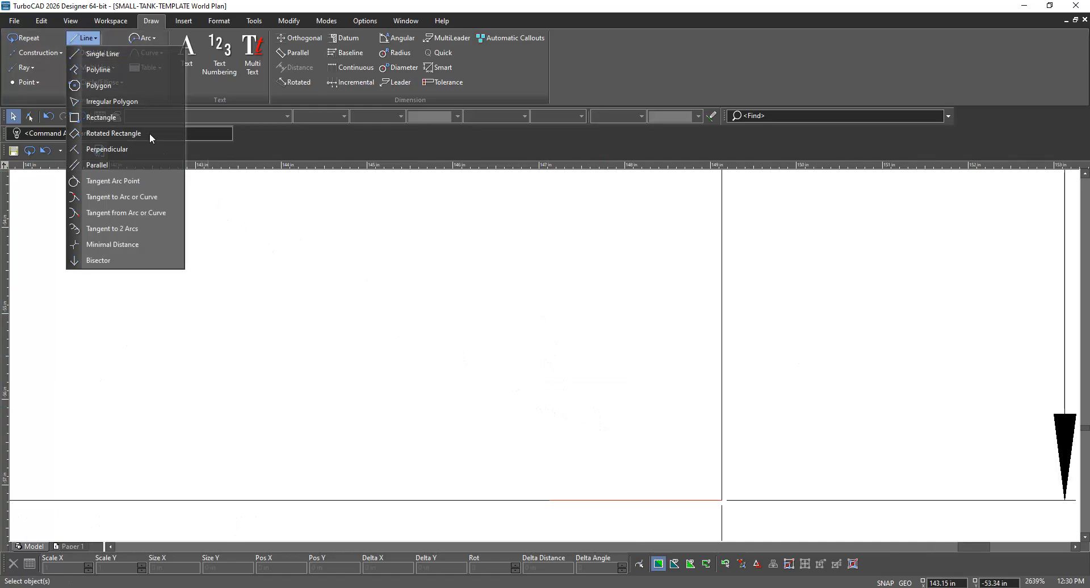
{"action": "left_click", "coordinate": [91, 54]}
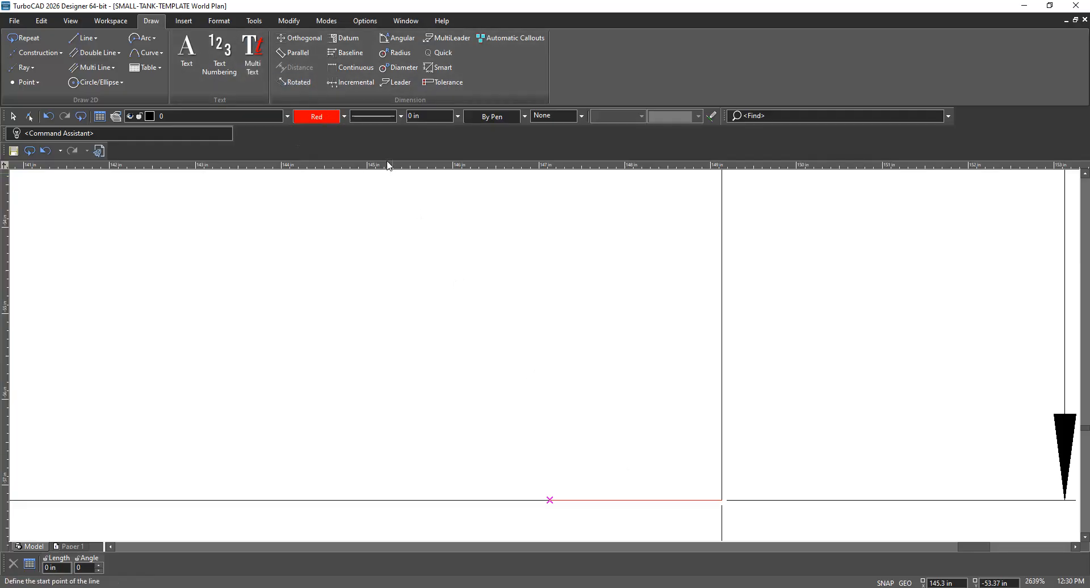
{"action": "left_click", "coordinate": [549, 500]}
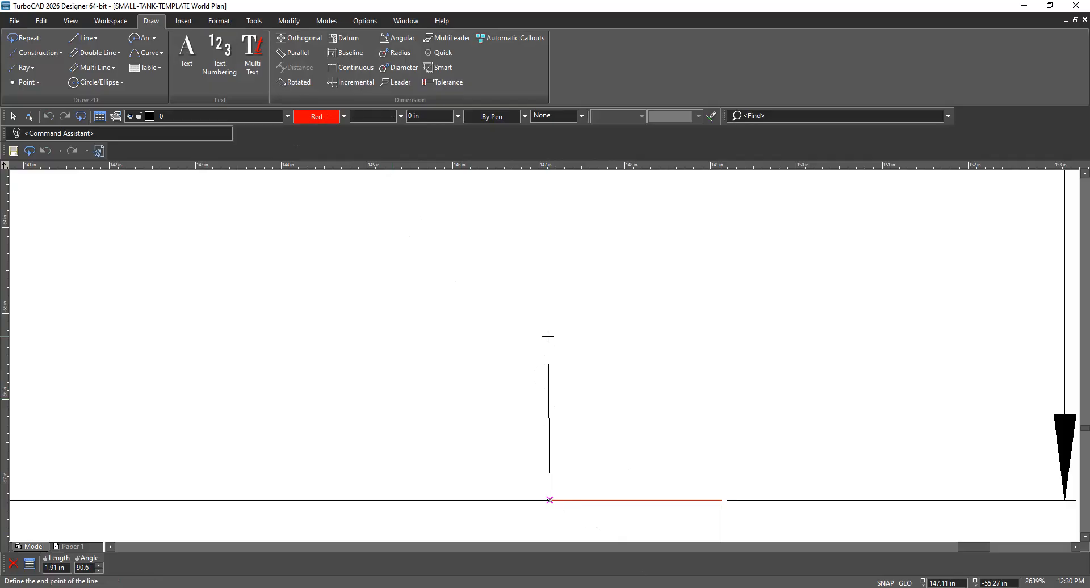
{"action": "key", "text": "Tab"}
{"action": "type", "text": "12"}
{"action": "key", "text": "Tab"}
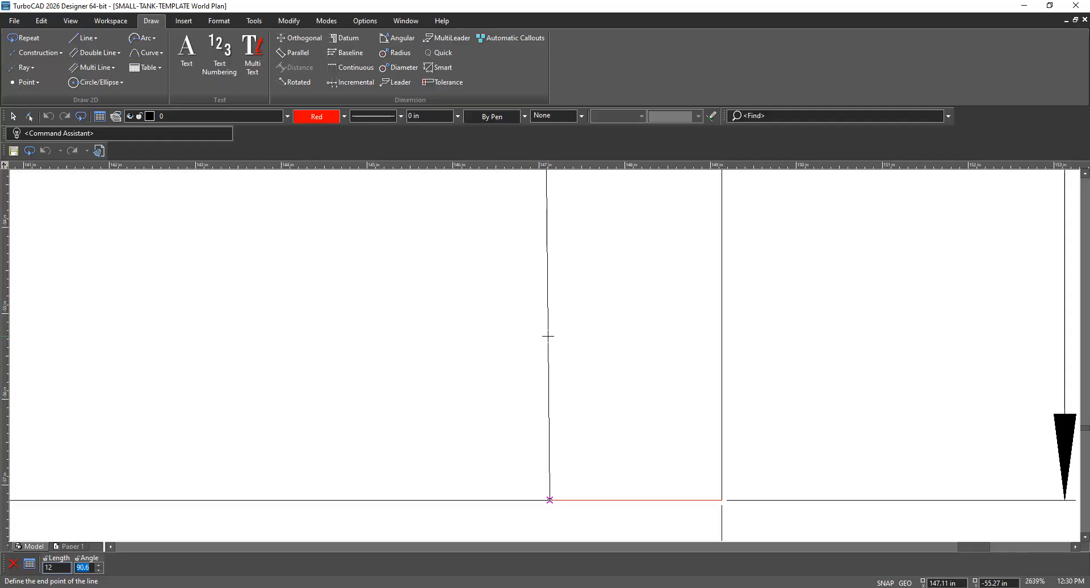
{"action": "type", "text": "0"}
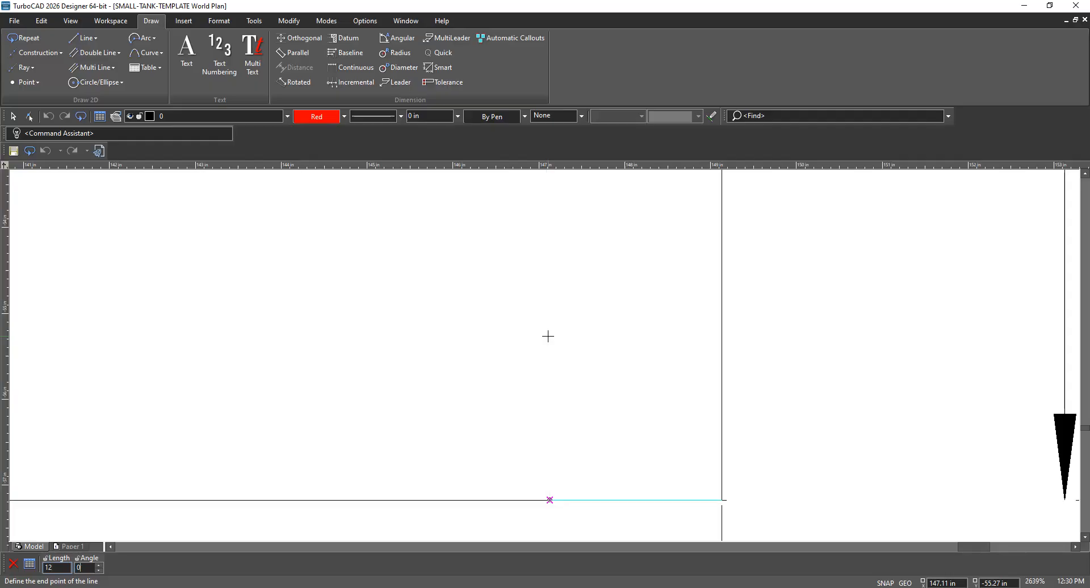
{"action": "type", "text": "90"}
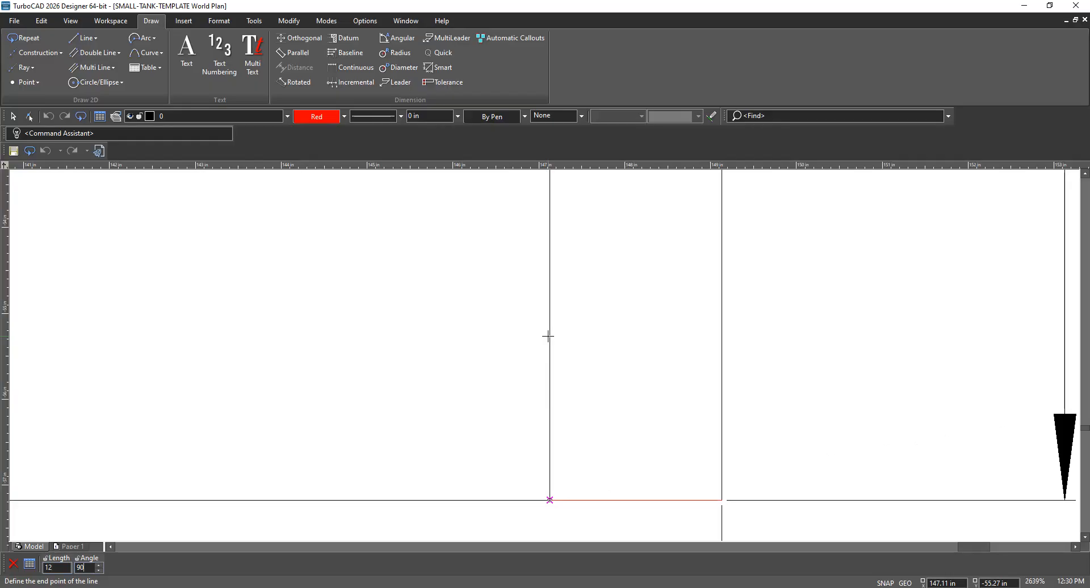
{"action": "key", "text": "Tab"}
{"action": "key", "text": "Tab"}
{"action": "key", "text": "Return"}
Draw a black 0.75 in diameter circle centred on the upper end of the long red vertical line in the END view
{"action": "scroll", "coordinate": [700, 303], "scroll_direction": "down", "scroll_amount": 10}
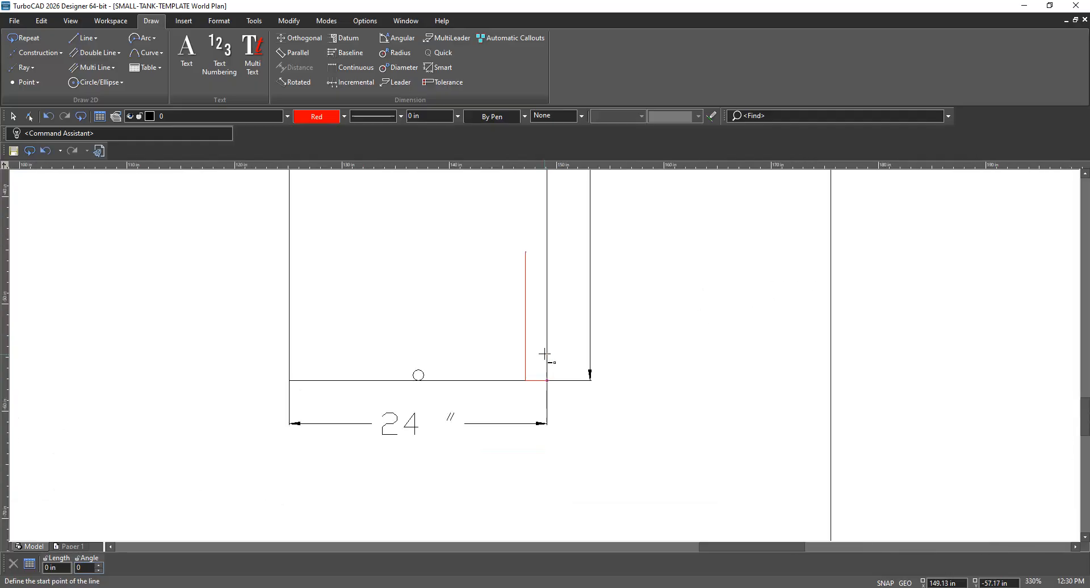
{"action": "scroll", "coordinate": [544, 355], "scroll_direction": "up", "scroll_amount": 3}
{"action": "scroll", "coordinate": [544, 355], "scroll_direction": "up", "scroll_amount": 2}
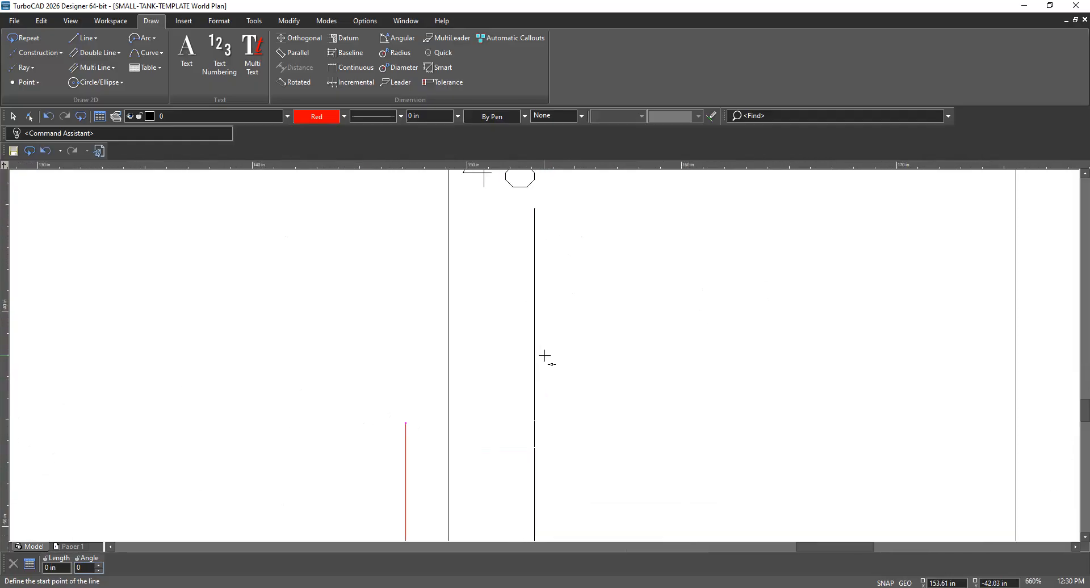
{"action": "scroll", "coordinate": [546, 354], "scroll_direction": "down", "scroll_amount": 2}
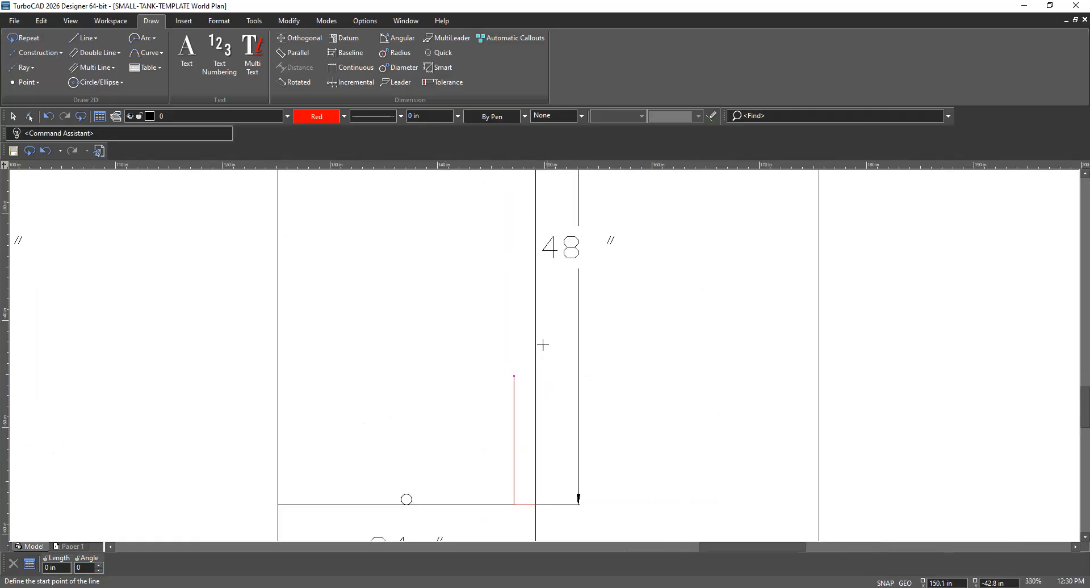
{"action": "left_click", "coordinate": [120, 82]}
{"action": "left_click", "coordinate": [93, 96]}
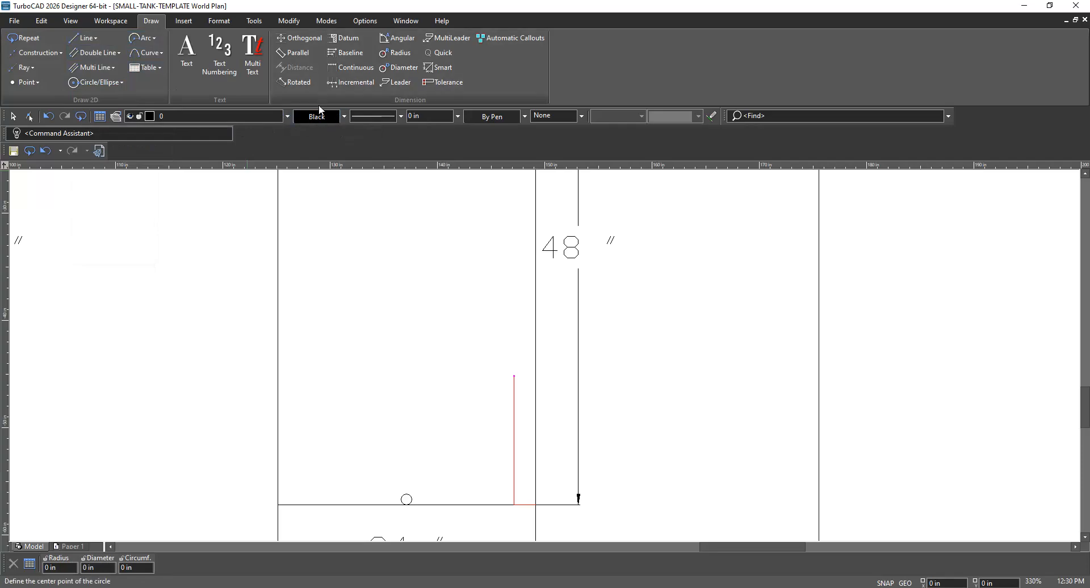
{"action": "left_click", "coordinate": [510, 376]}
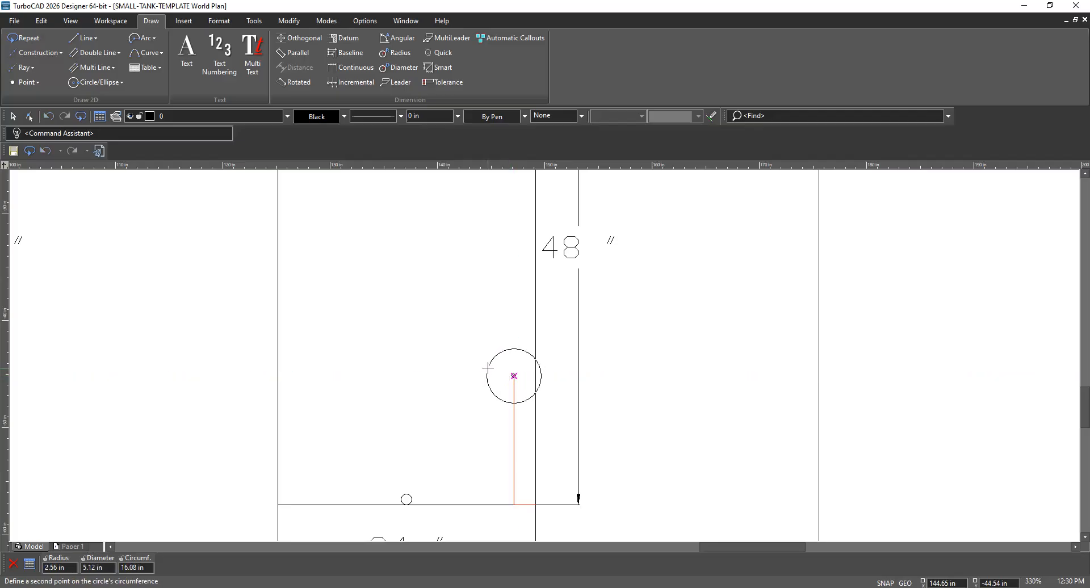
{"action": "key", "text": "Tab"}
{"action": "key", "text": "Tab"}
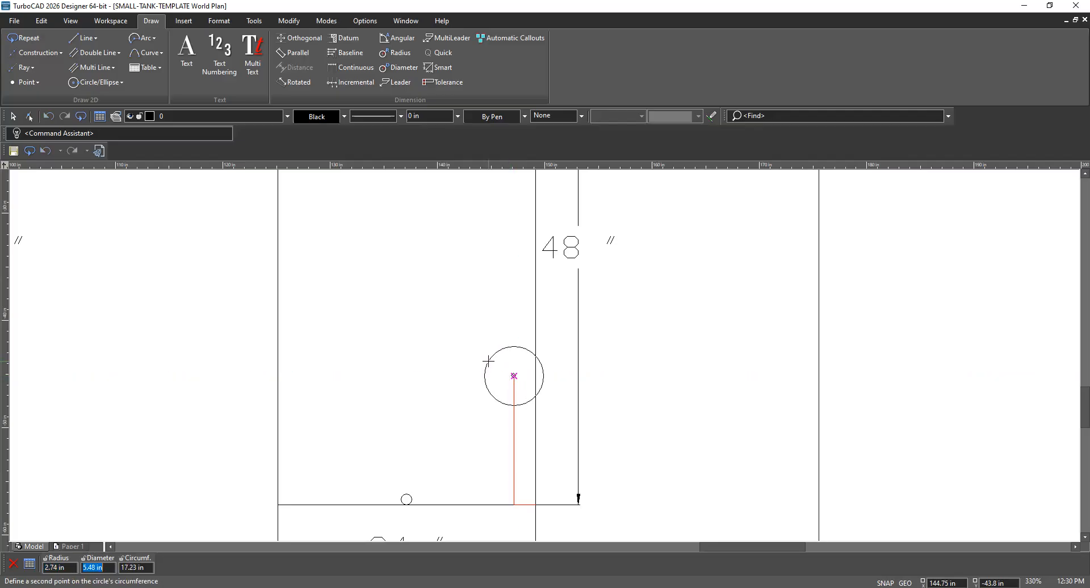
{"action": "type", "text": ".7"}
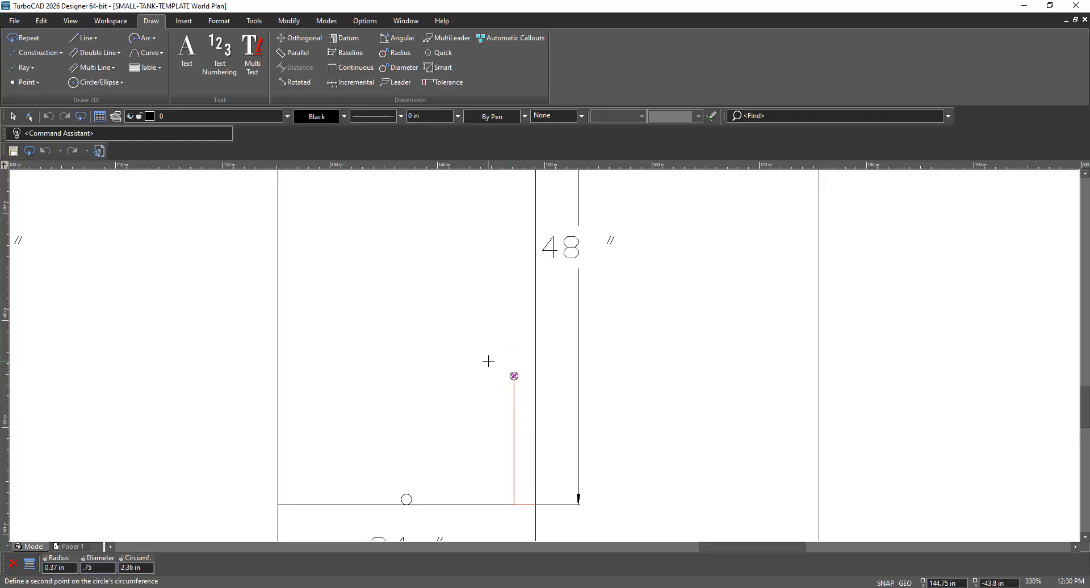
{"action": "type", "text": "5"}
{"action": "key", "text": "Return"}
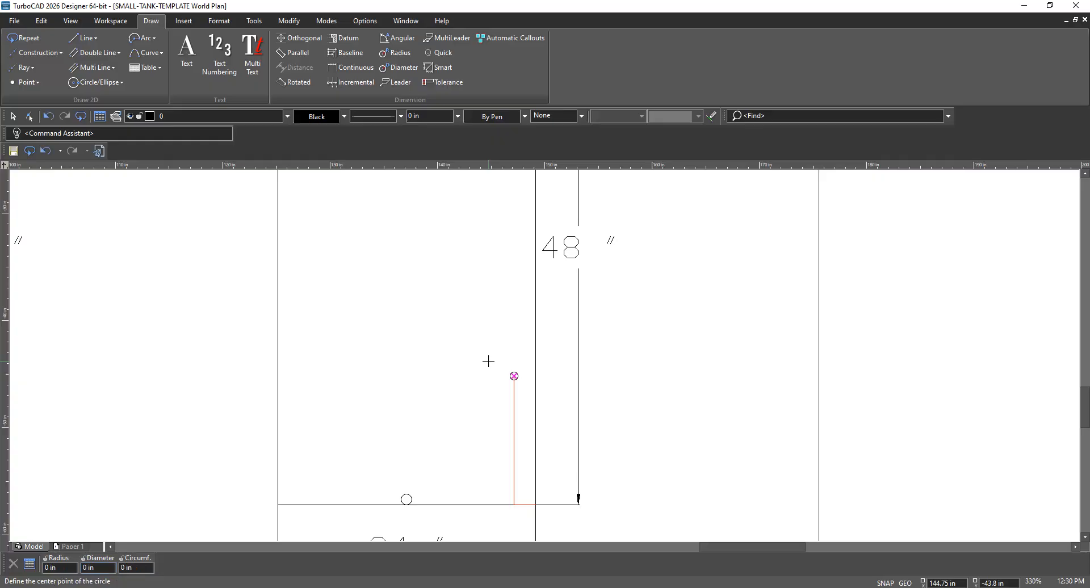
Examine the small circles near the upper and lower right corners of the END view
{"action": "scroll", "coordinate": [544, 356], "scroll_direction": "down", "scroll_amount": 1}
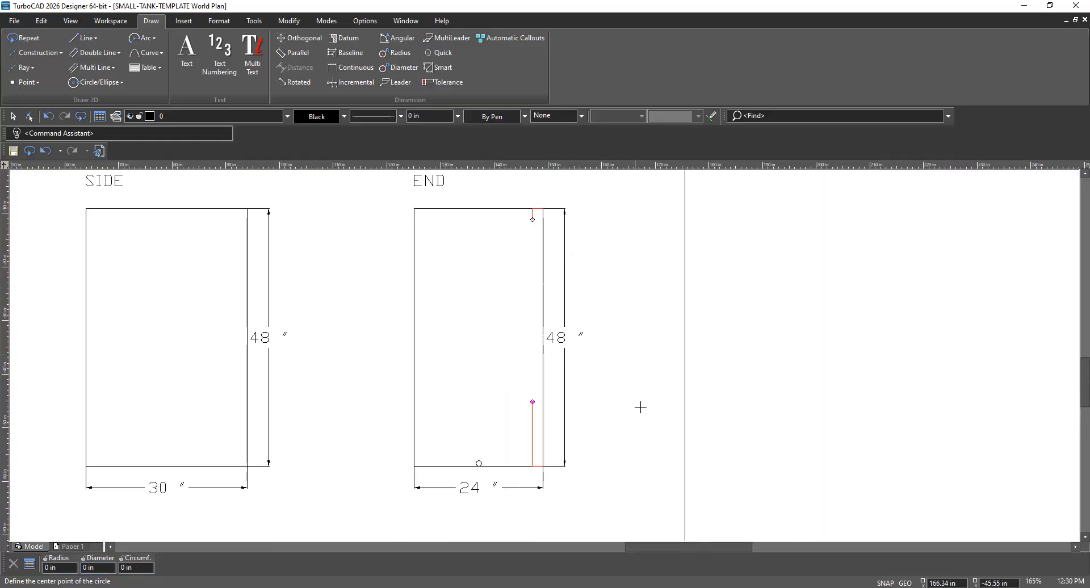
{"action": "scroll", "coordinate": [544, 356], "scroll_direction": "up", "scroll_amount": 1}
{"action": "scroll", "coordinate": [543, 355], "scroll_direction": "down", "scroll_amount": 2}
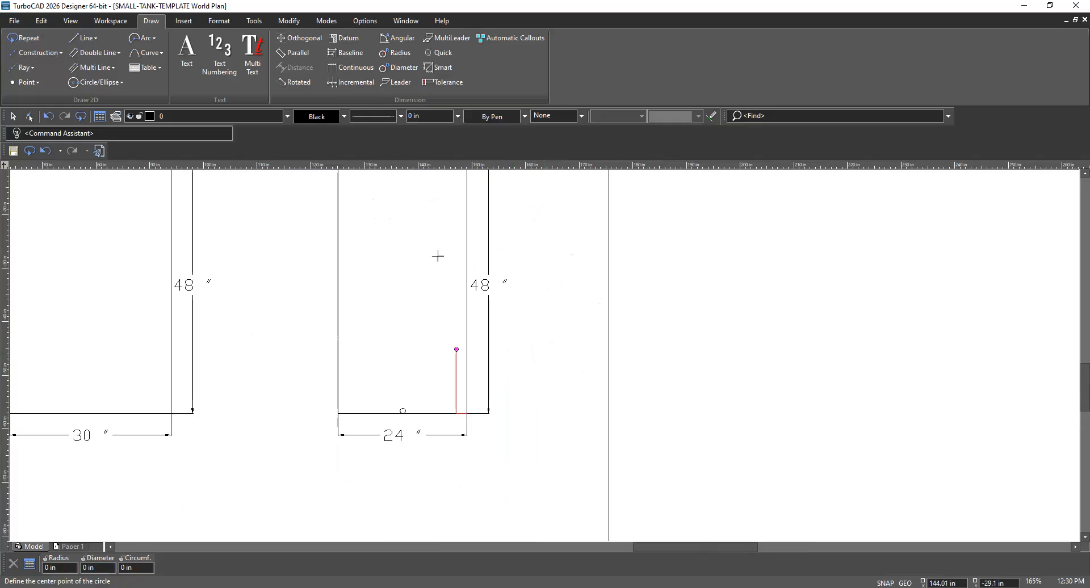
{"action": "scroll", "coordinate": [552, 354], "scroll_direction": "up", "scroll_amount": 1}
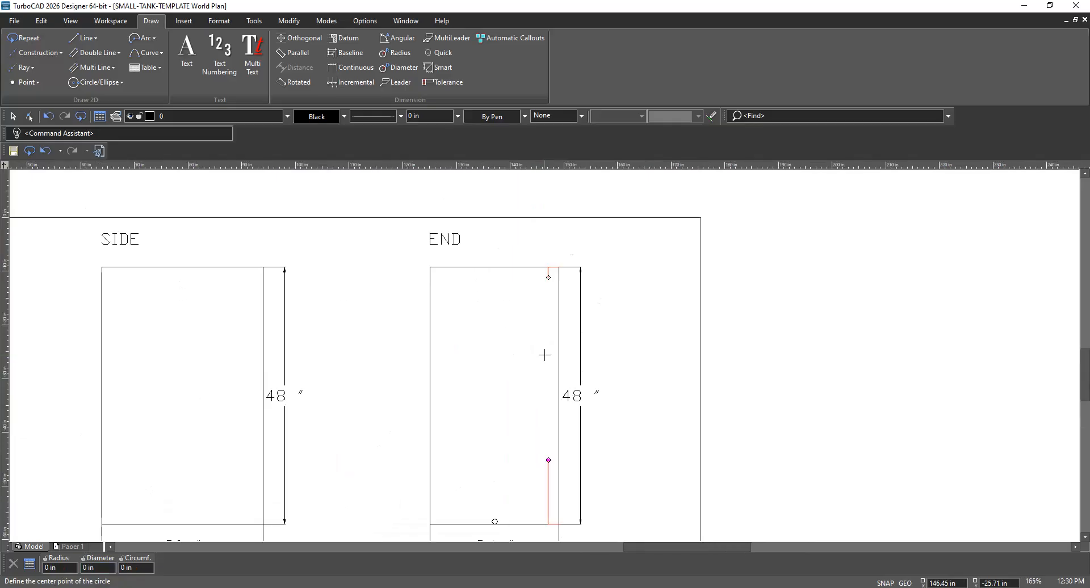
{"action": "scroll", "coordinate": [544, 355], "scroll_direction": "up", "scroll_amount": 1}
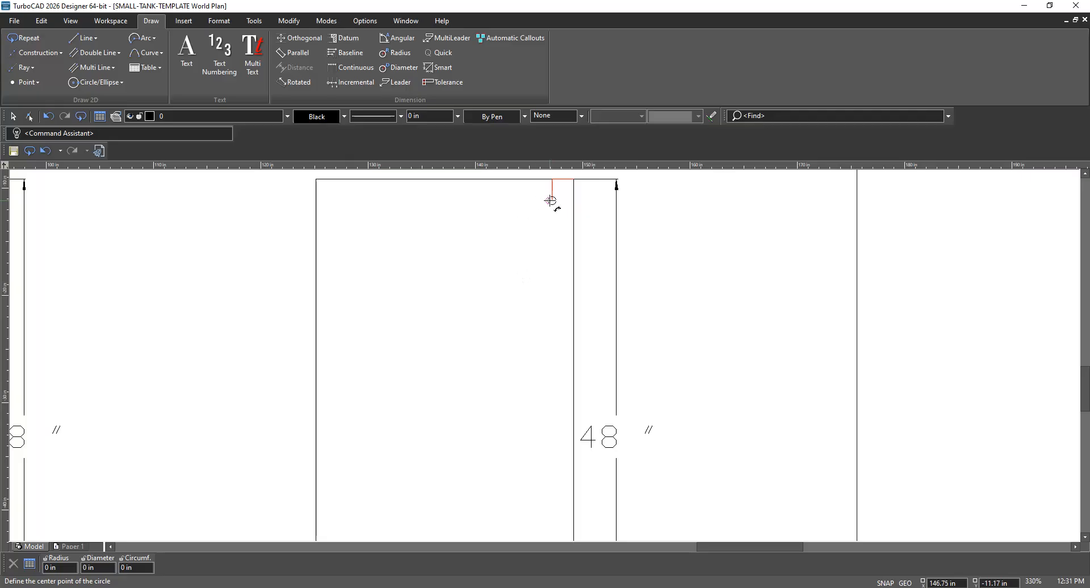
{"action": "scroll", "coordinate": [543, 318], "scroll_direction": "down", "scroll_amount": 2}
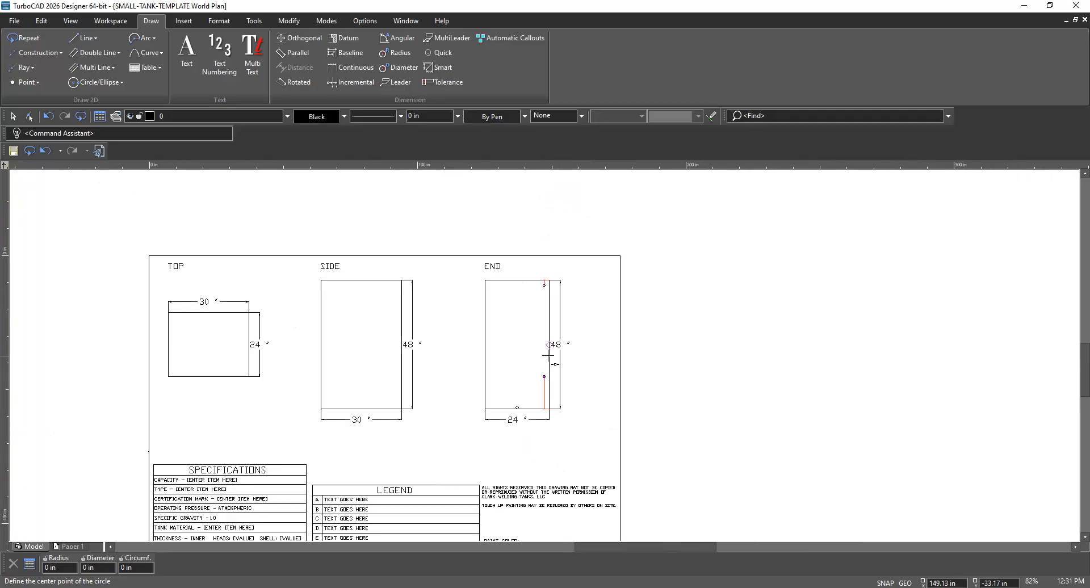
{"action": "scroll", "coordinate": [564, 328], "scroll_direction": "up", "scroll_amount": 1}
{"action": "scroll", "coordinate": [542, 358], "scroll_direction": "up", "scroll_amount": 1}
{"action": "scroll", "coordinate": [543, 358], "scroll_direction": "down", "scroll_amount": 1}
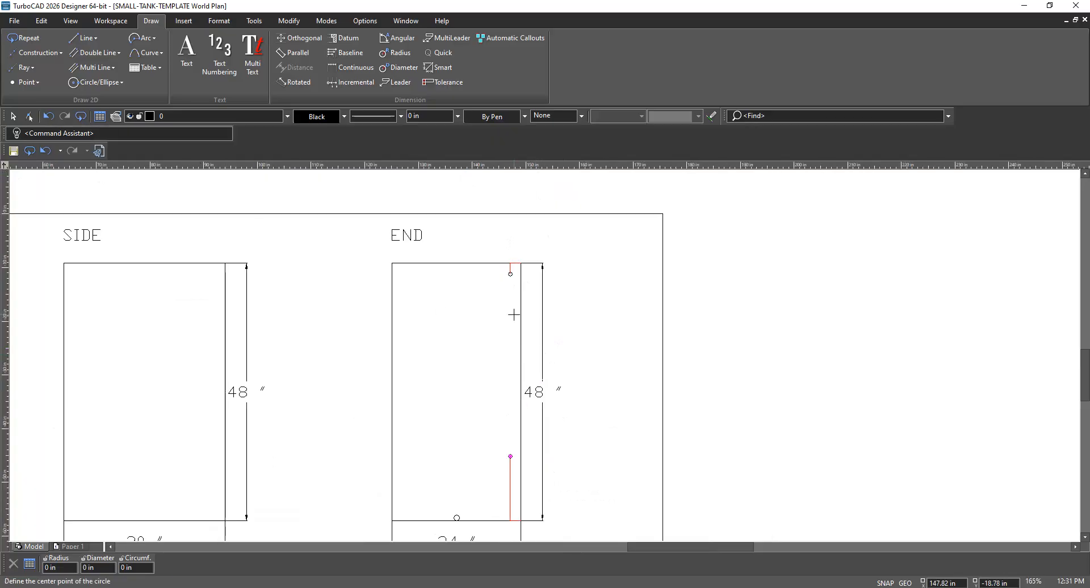
Activate the Single Line tool and set its pen colour to Lime Green
{"action": "scroll", "coordinate": [512, 307], "scroll_direction": "up", "scroll_amount": 1}
{"action": "scroll", "coordinate": [553, 299], "scroll_direction": "up", "scroll_amount": 1}
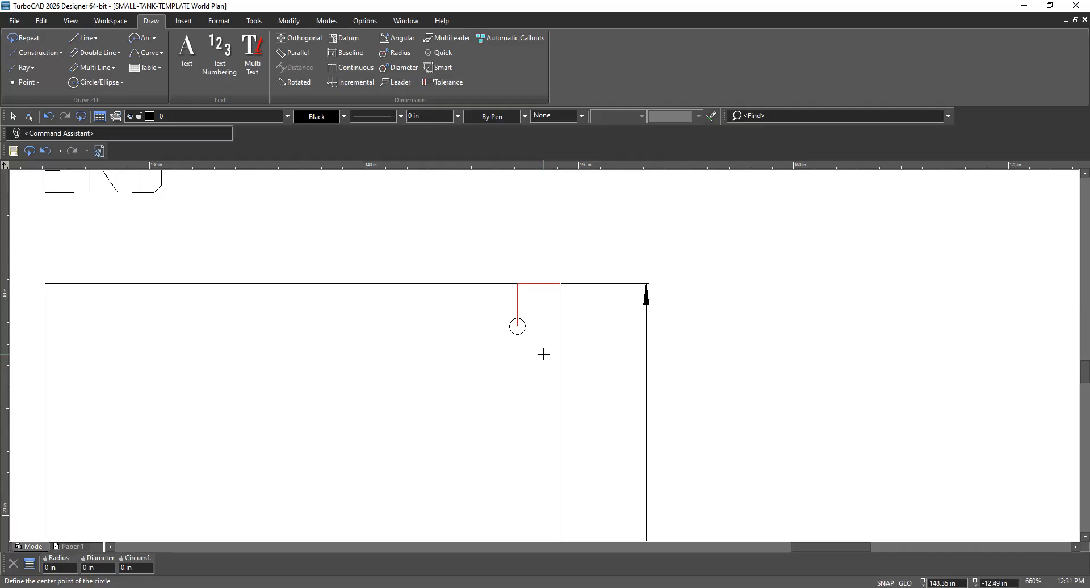
{"action": "scroll", "coordinate": [543, 351], "scroll_direction": "up", "scroll_amount": 1}
{"action": "scroll", "coordinate": [544, 355], "scroll_direction": "up", "scroll_amount": 1}
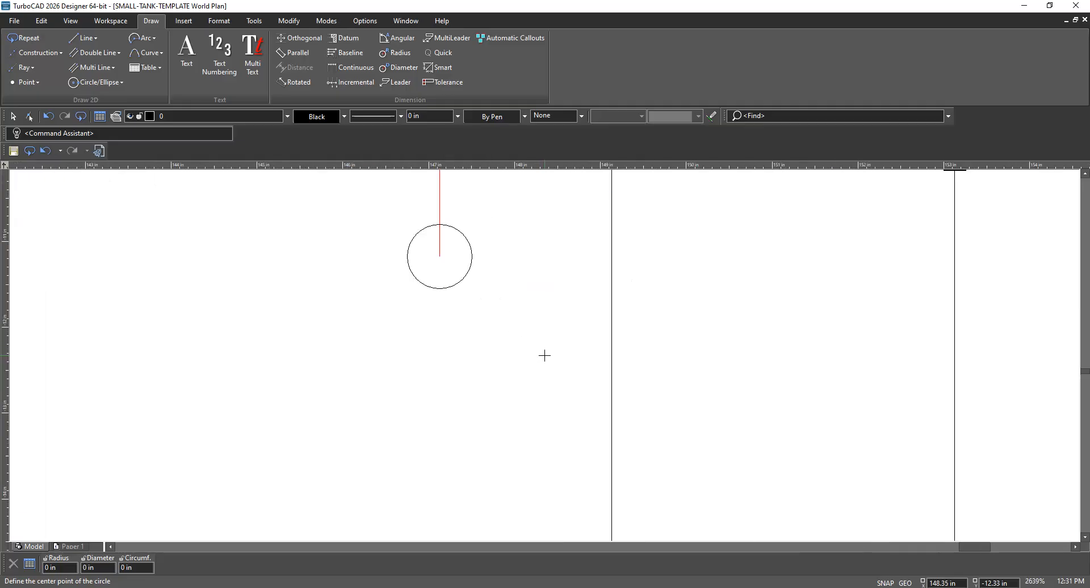
{"action": "left_click", "coordinate": [344, 116]}
{"action": "left_click", "coordinate": [344, 116]}
{"action": "left_click", "coordinate": [94, 37]}
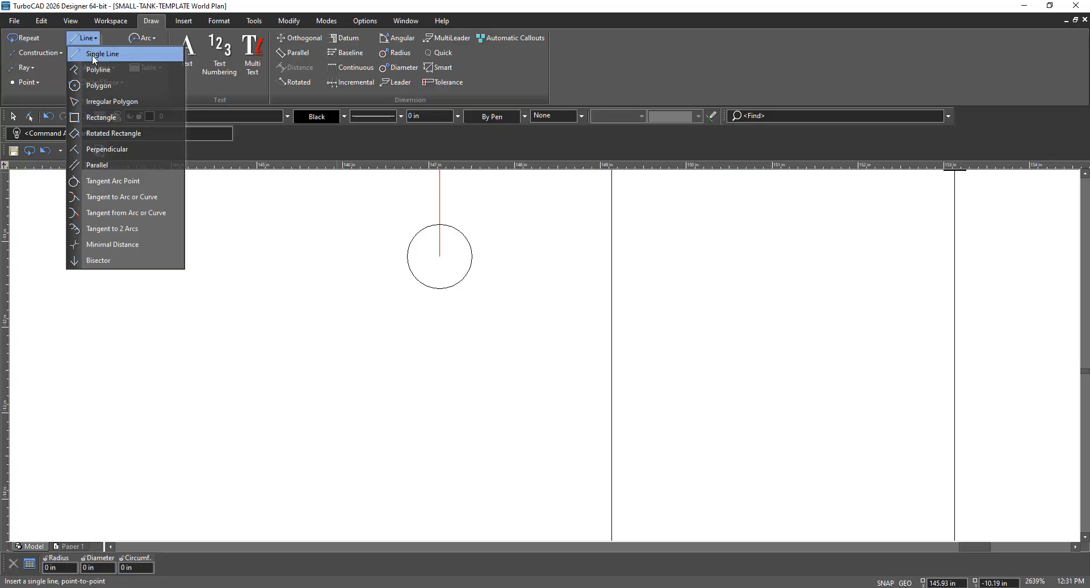
{"action": "left_click", "coordinate": [92, 54]}
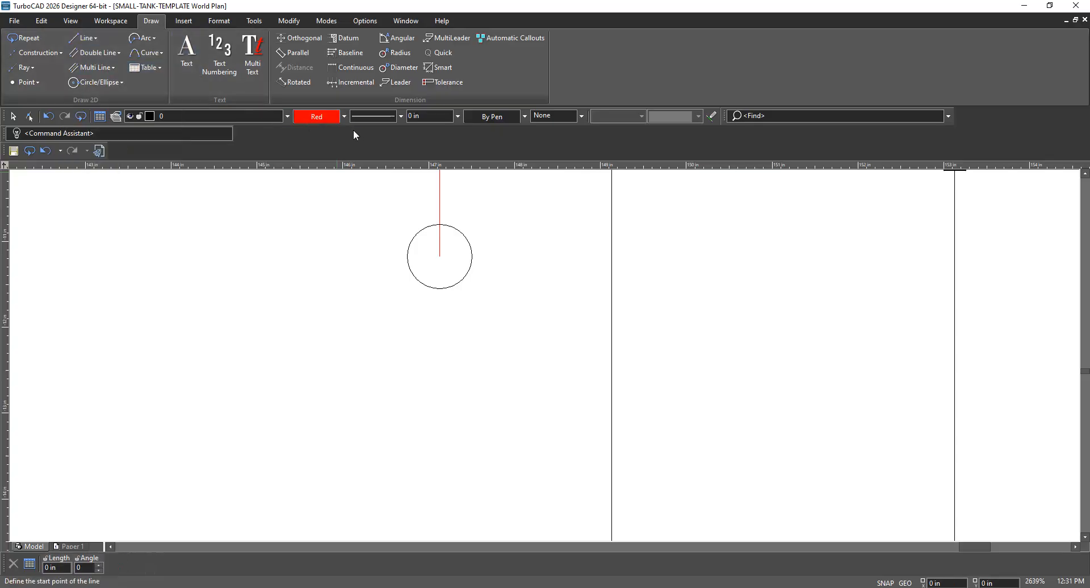
{"action": "left_click", "coordinate": [344, 117]}
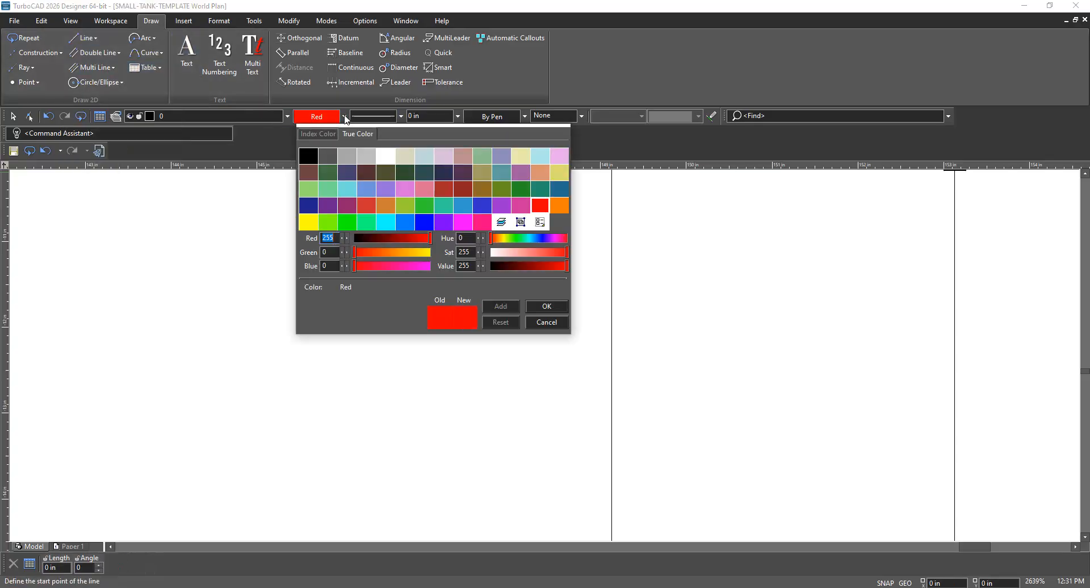
{"action": "left_click", "coordinate": [405, 206]}
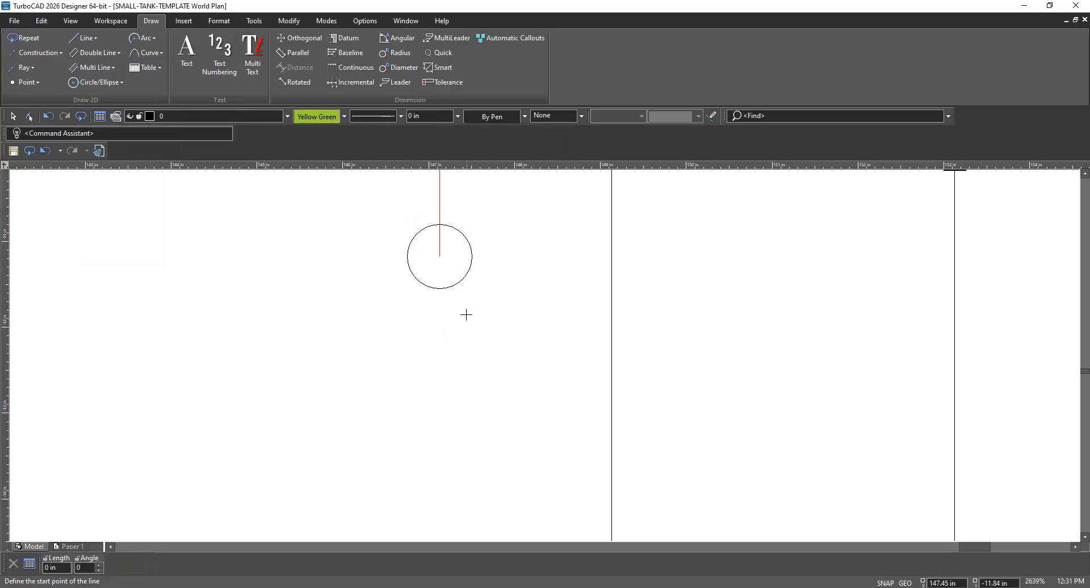
{"action": "left_click", "coordinate": [343, 116]}
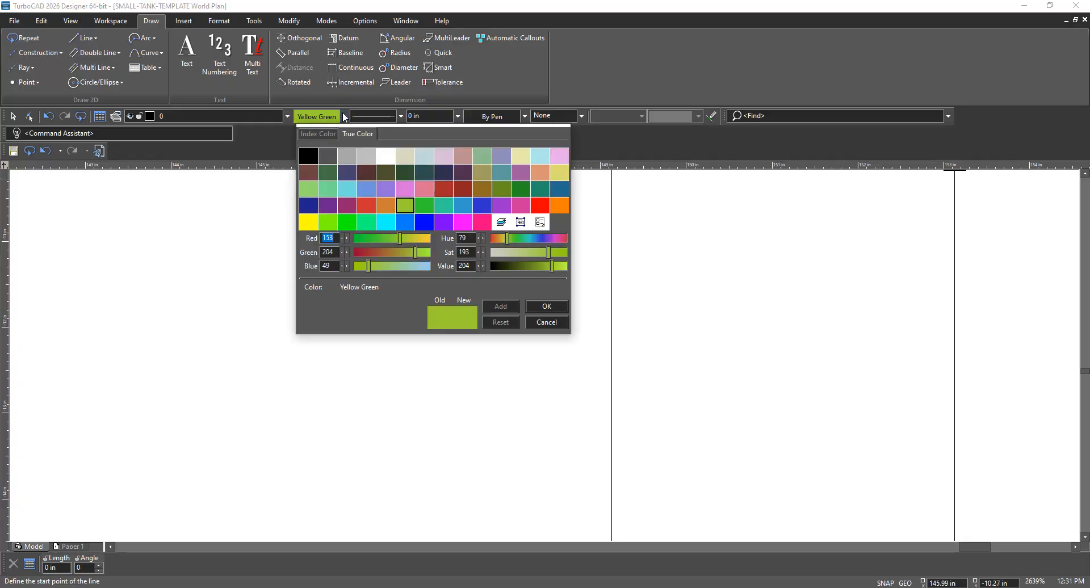
{"action": "left_click", "coordinate": [424, 205]}
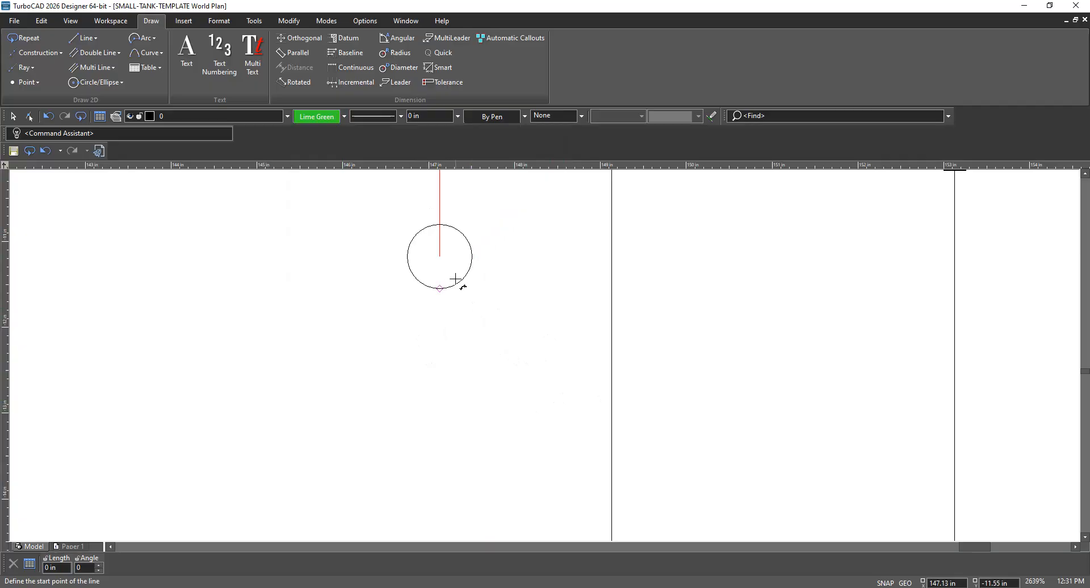
{"action": "left_click", "coordinate": [439, 256]}
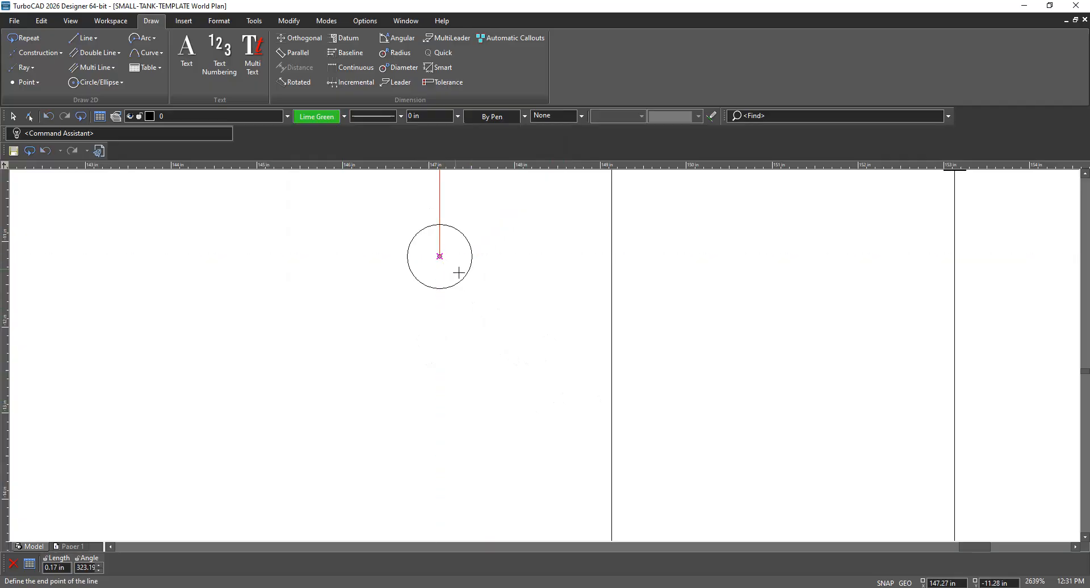
{"action": "scroll", "coordinate": [543, 356], "scroll_direction": "down", "scroll_amount": 3}
{"action": "scroll", "coordinate": [554, 499], "scroll_direction": "down", "scroll_amount": 3}
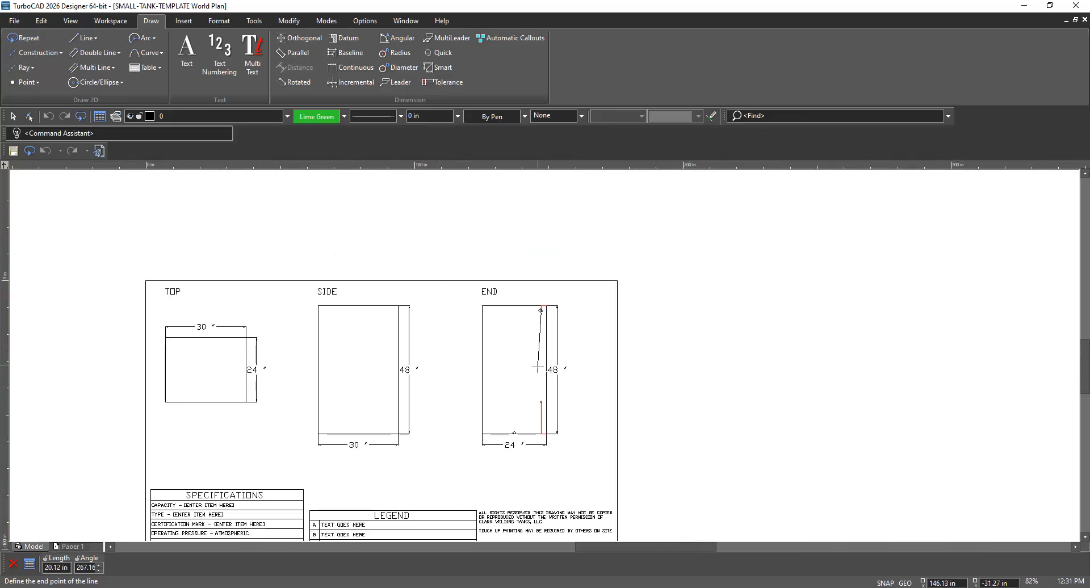
{"action": "scroll", "coordinate": [545, 355], "scroll_direction": "up", "scroll_amount": 3}
{"action": "scroll", "coordinate": [544, 356], "scroll_direction": "up", "scroll_amount": 2}
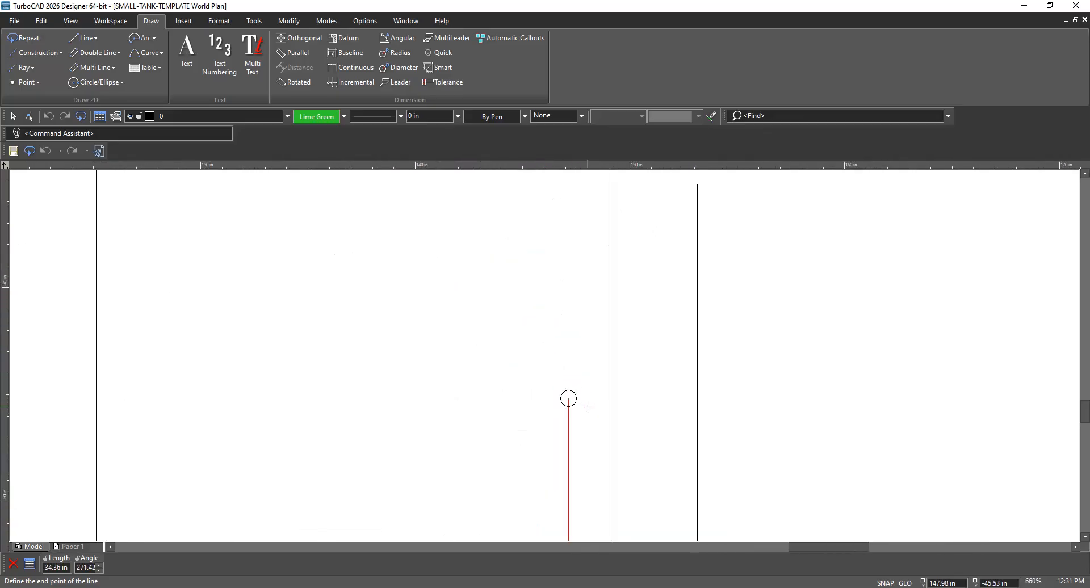
{"action": "scroll", "coordinate": [547, 358], "scroll_direction": "down", "scroll_amount": 5}
{"action": "scroll", "coordinate": [544, 355], "scroll_direction": "down", "scroll_amount": 2}
{"action": "scroll", "coordinate": [544, 355], "scroll_direction": "up", "scroll_amount": 5}
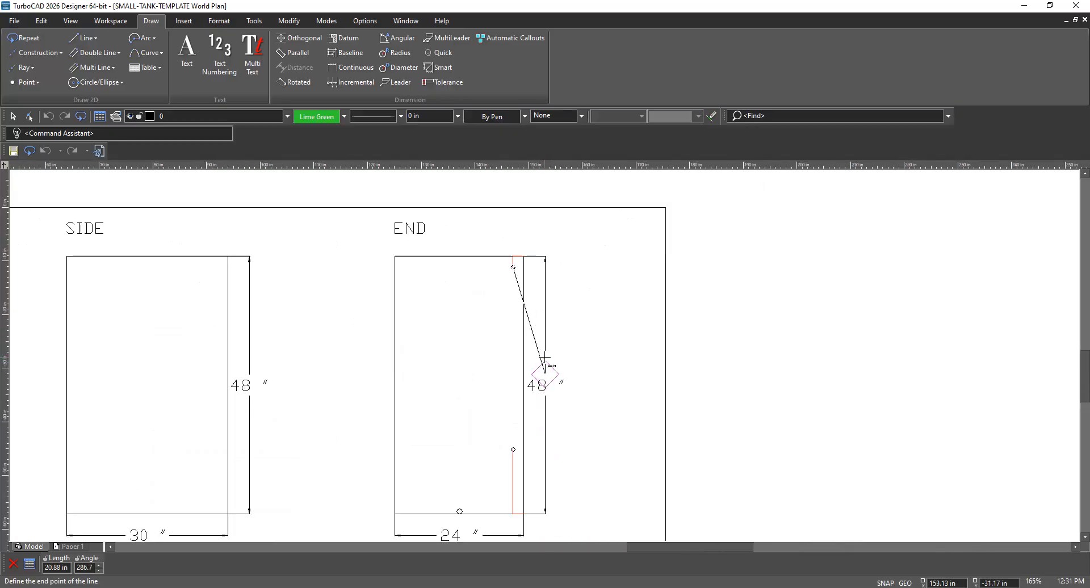
{"action": "scroll", "coordinate": [544, 356], "scroll_direction": "down", "scroll_amount": 2}
{"action": "scroll", "coordinate": [544, 356], "scroll_direction": "down", "scroll_amount": 2}
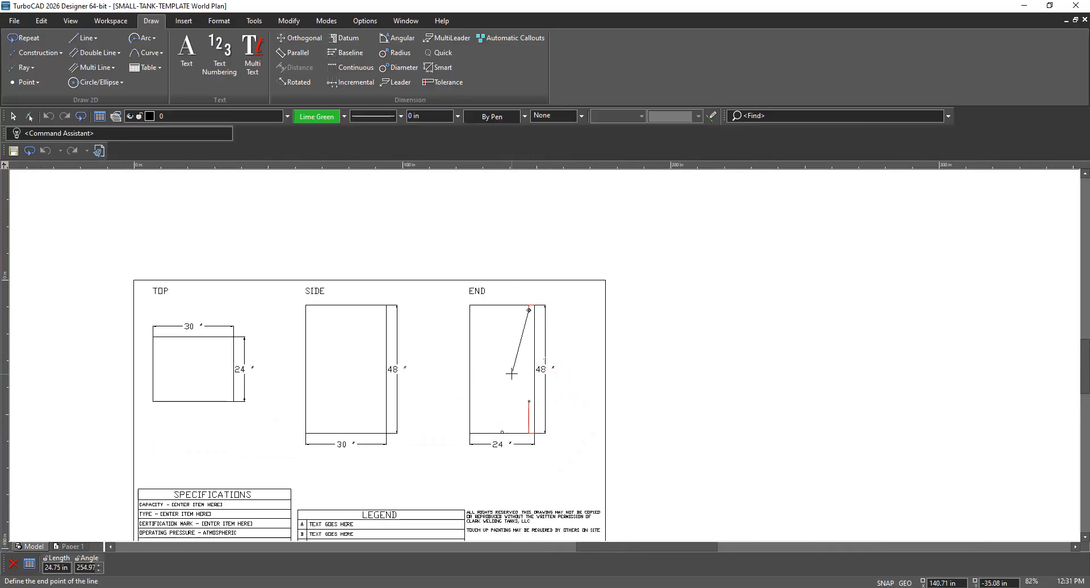
{"action": "scroll", "coordinate": [545, 356], "scroll_direction": "up", "scroll_amount": 3}
{"action": "key", "text": "Escape"}
Draw a lime green single line from the centre of the END view's upper right circle to the centre of the circle below it
{"action": "scroll", "coordinate": [598, 251], "scroll_direction": "down", "scroll_amount": 2}
{"action": "scroll", "coordinate": [543, 358], "scroll_direction": "up", "scroll_amount": 4}
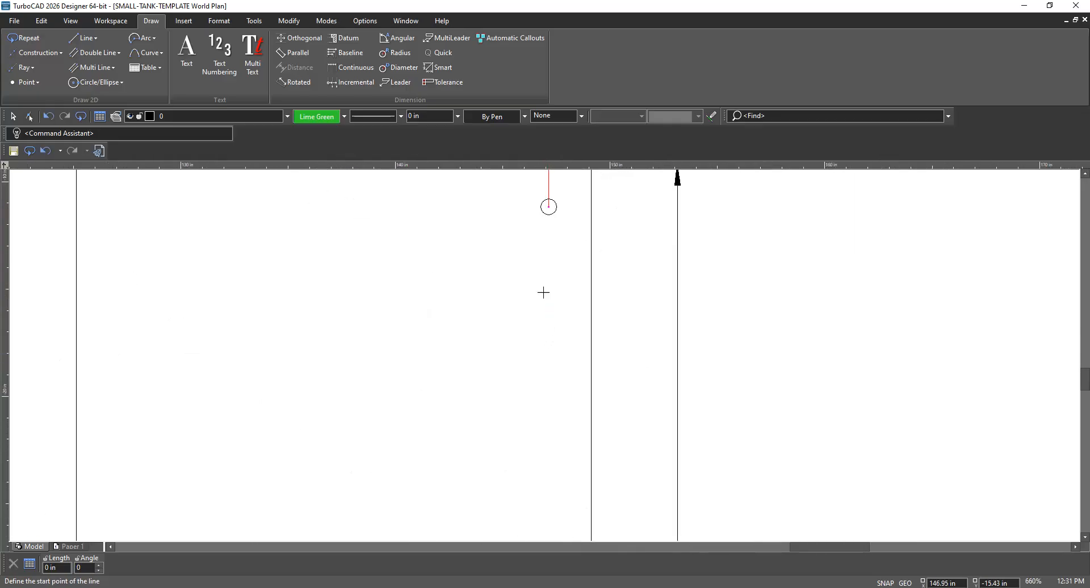
{"action": "left_click", "coordinate": [548, 207]}
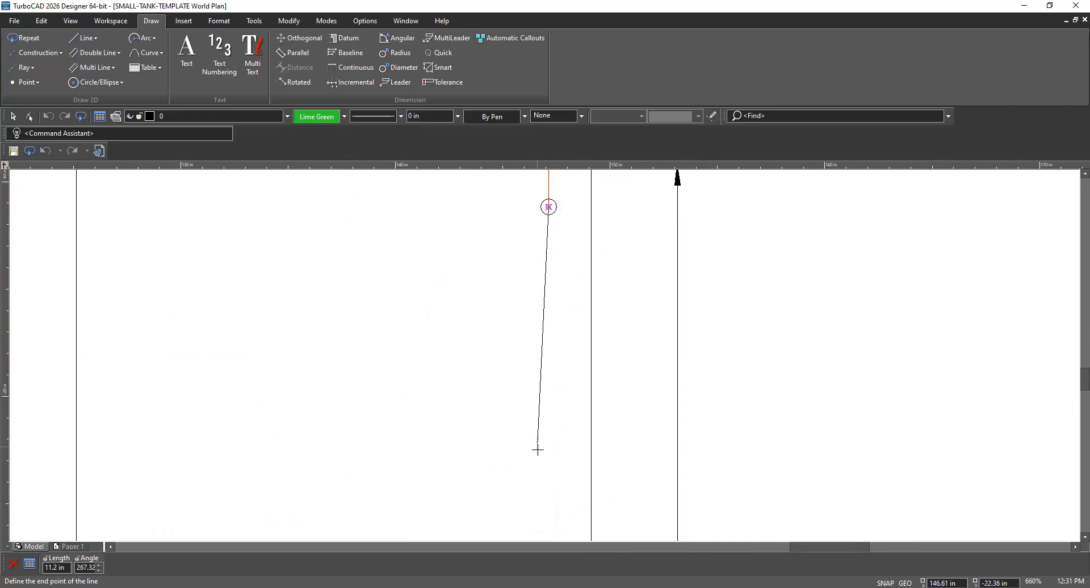
{"action": "scroll", "coordinate": [532, 528], "scroll_direction": "down", "scroll_amount": 2}
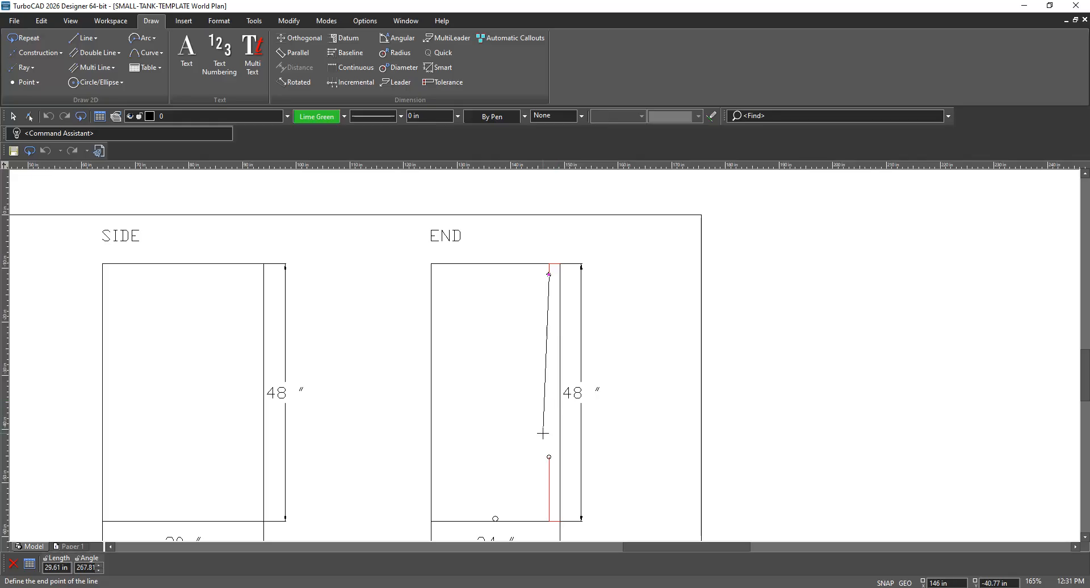
{"action": "scroll", "coordinate": [542, 433], "scroll_direction": "up", "scroll_amount": 2}
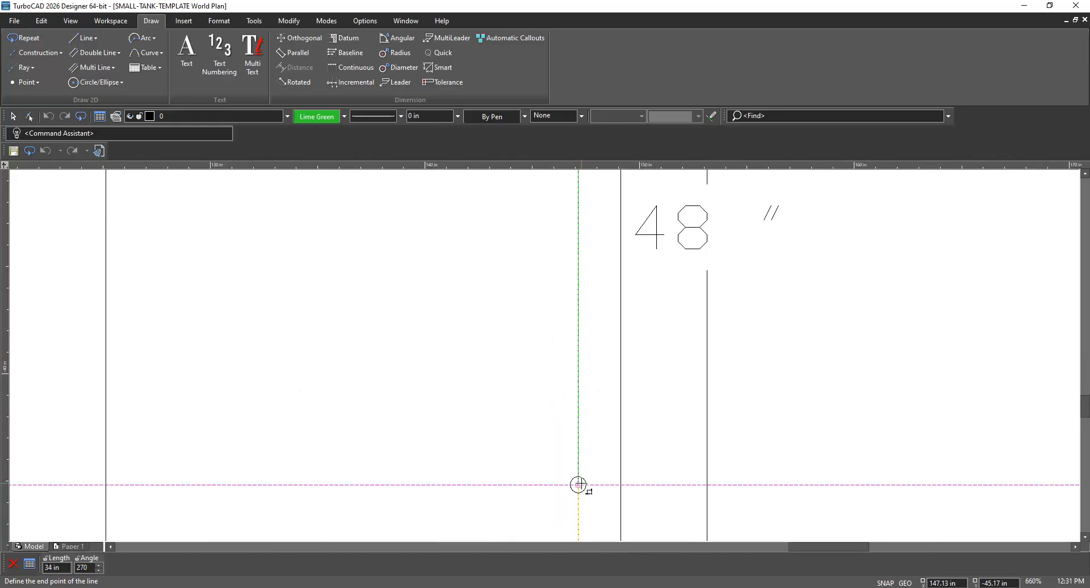
{"action": "scroll", "coordinate": [578, 484], "scroll_direction": "up", "scroll_amount": 3}
{"action": "left_click", "coordinate": [517, 368]}
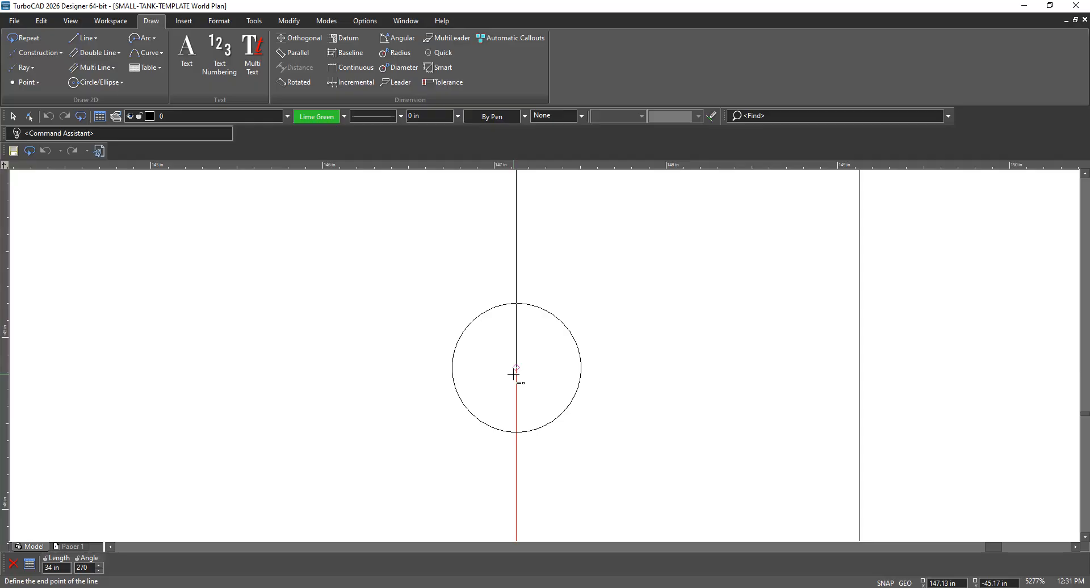
{"action": "left_click", "coordinate": [514, 372]}
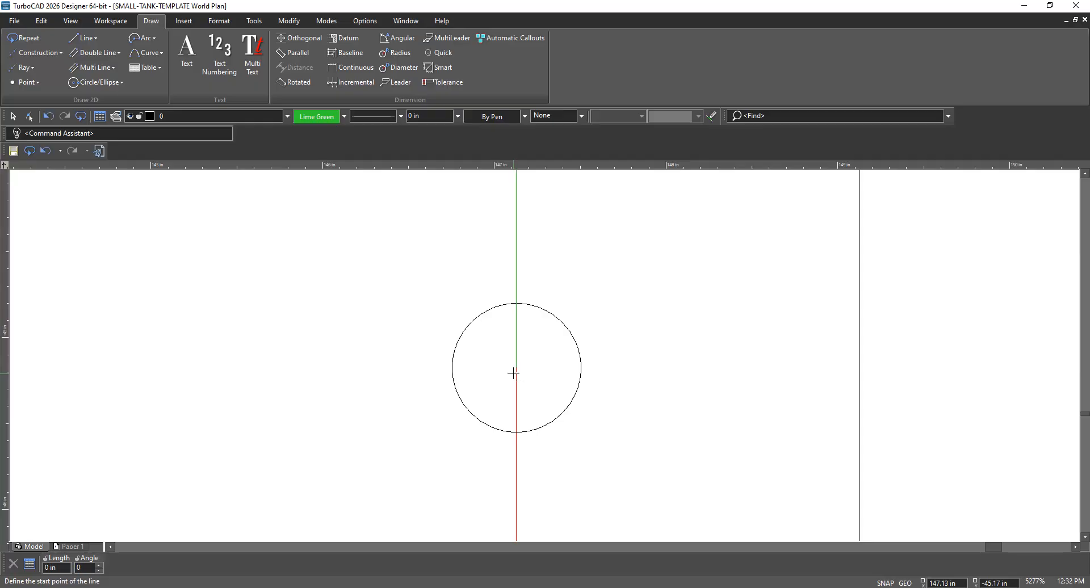
{"action": "scroll", "coordinate": [544, 355], "scroll_direction": "down", "scroll_amount": 1}
{"action": "scroll", "coordinate": [544, 355], "scroll_direction": "down", "scroll_amount": 3}
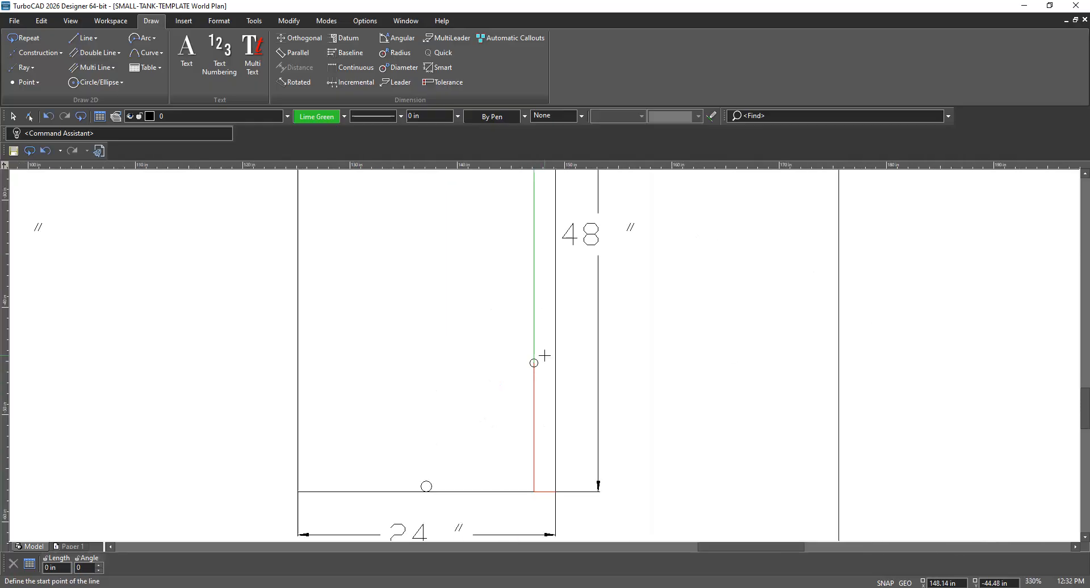
{"action": "scroll", "coordinate": [544, 355], "scroll_direction": "down", "scroll_amount": 1}
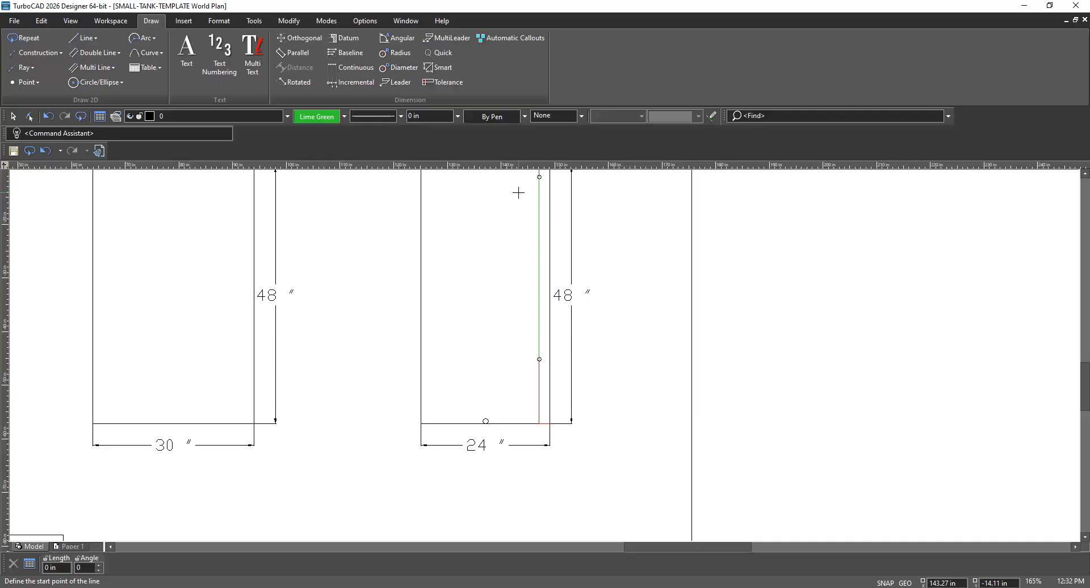
Draw a red single line 10 in long at 180° from the midpoint of the green vertical line in the END view
{"action": "left_click", "coordinate": [345, 117]}
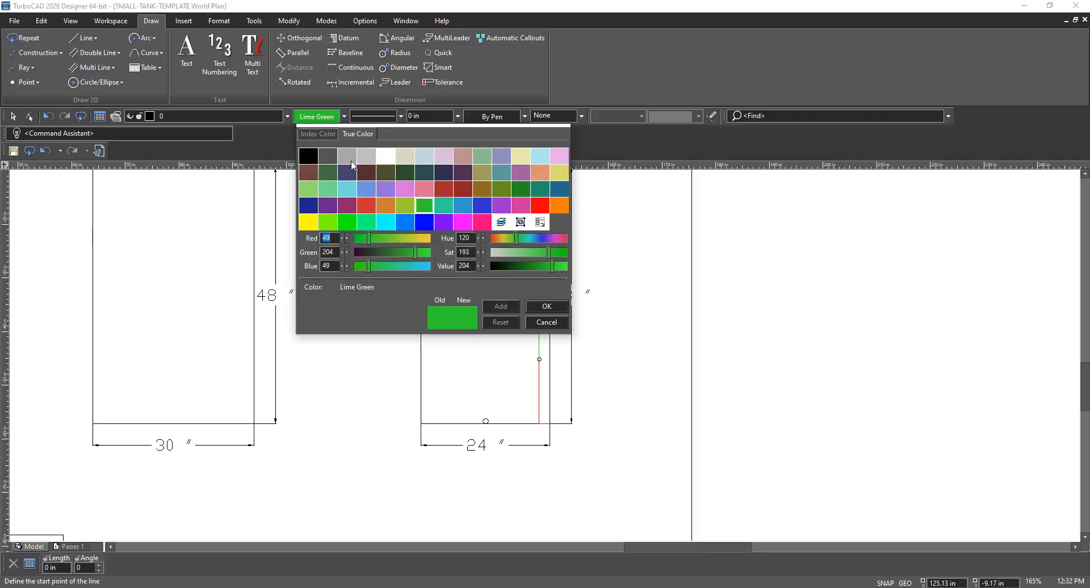
{"action": "double_click", "coordinate": [545, 210]}
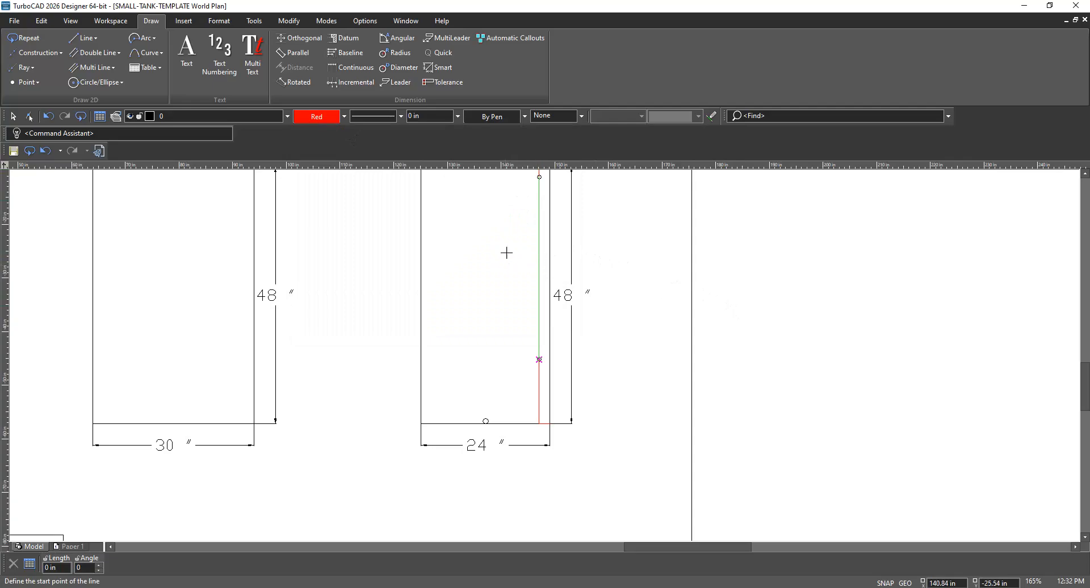
{"action": "left_click", "coordinate": [153, 37]}
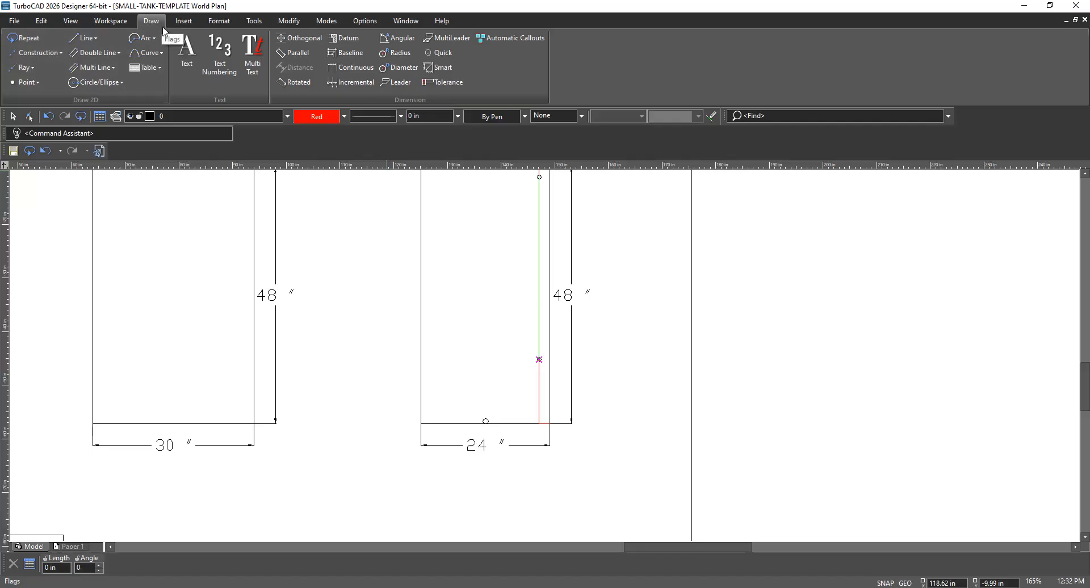
{"action": "left_click", "coordinate": [93, 38]}
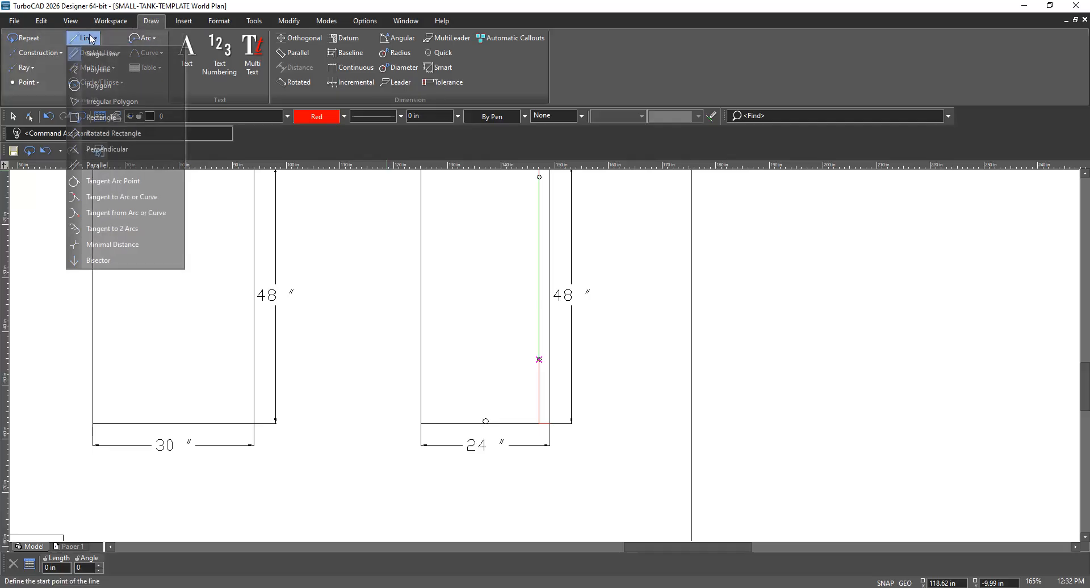
{"action": "left_click", "coordinate": [88, 52]}
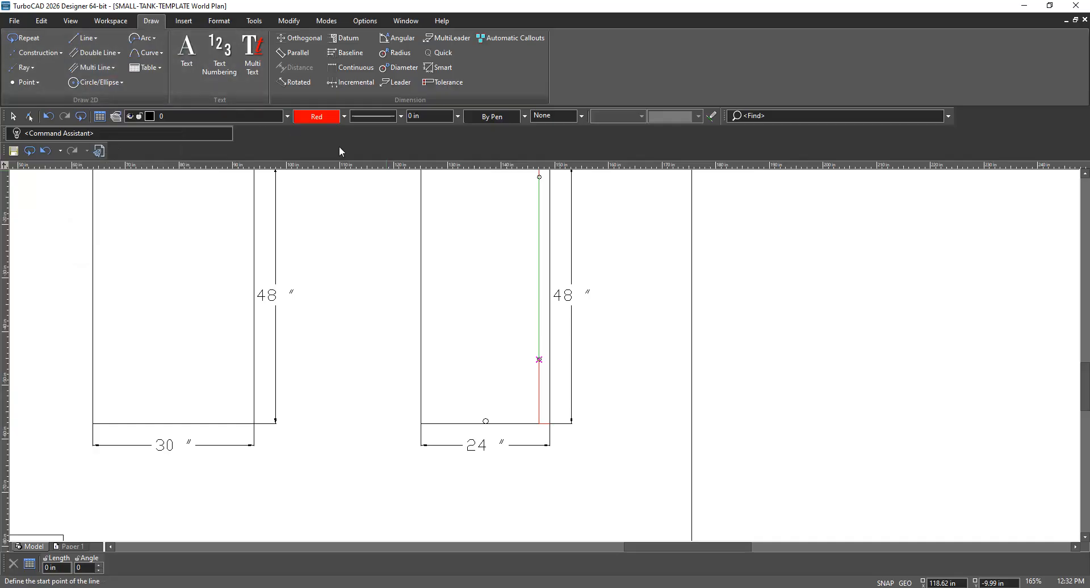
{"action": "left_click", "coordinate": [344, 116]}
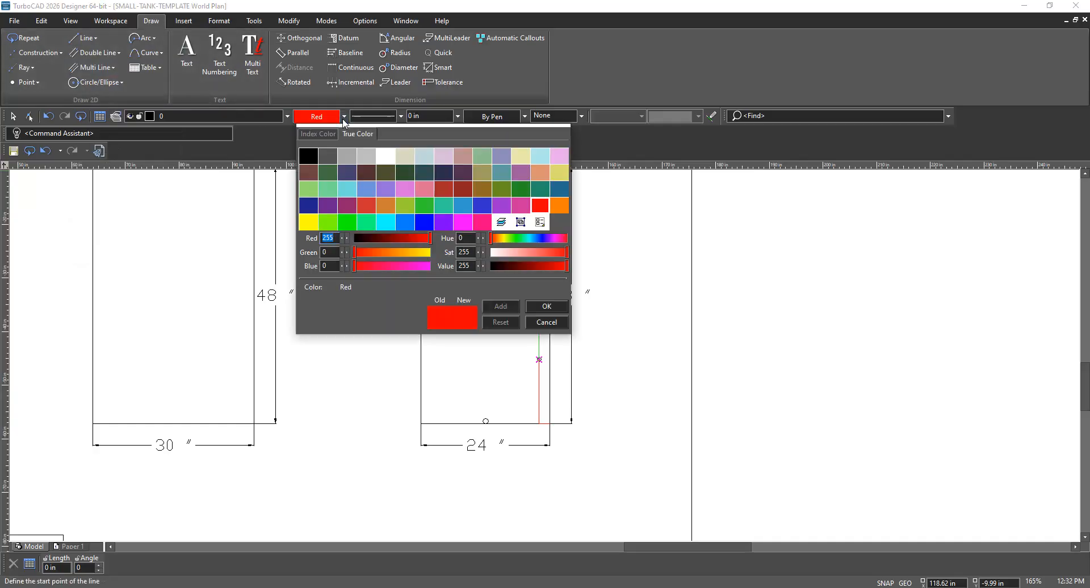
{"action": "left_click", "coordinate": [344, 117]}
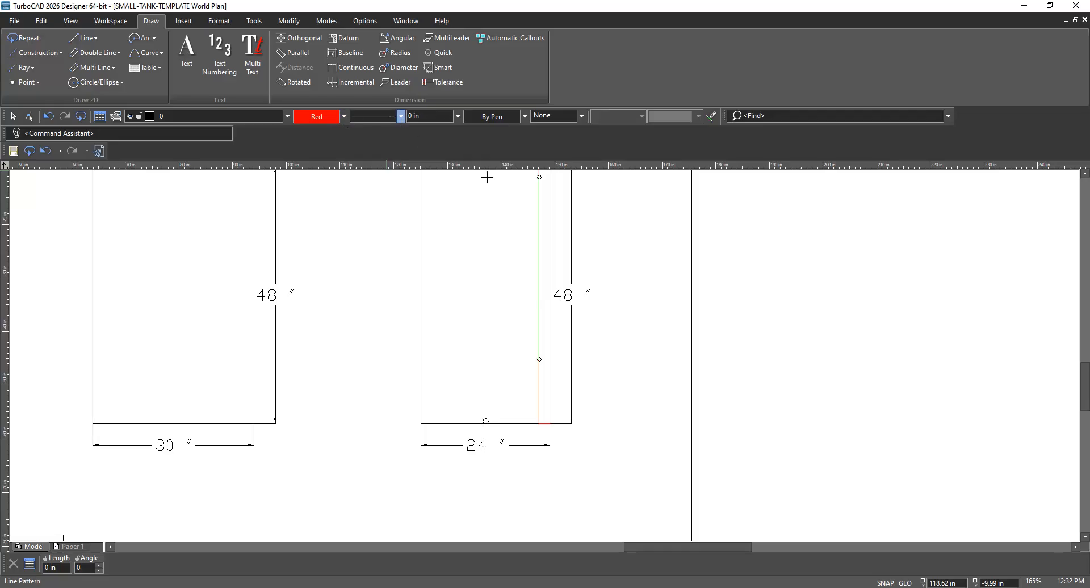
{"action": "scroll", "coordinate": [677, 248], "scroll_direction": "down", "scroll_amount": 3}
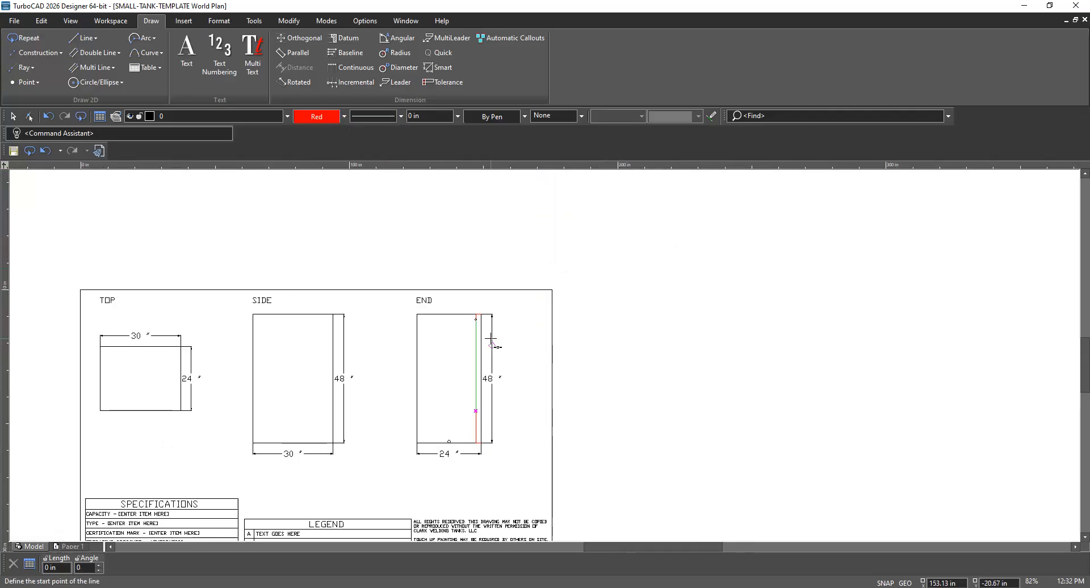
{"action": "scroll", "coordinate": [543, 357], "scroll_direction": "up", "scroll_amount": 6}
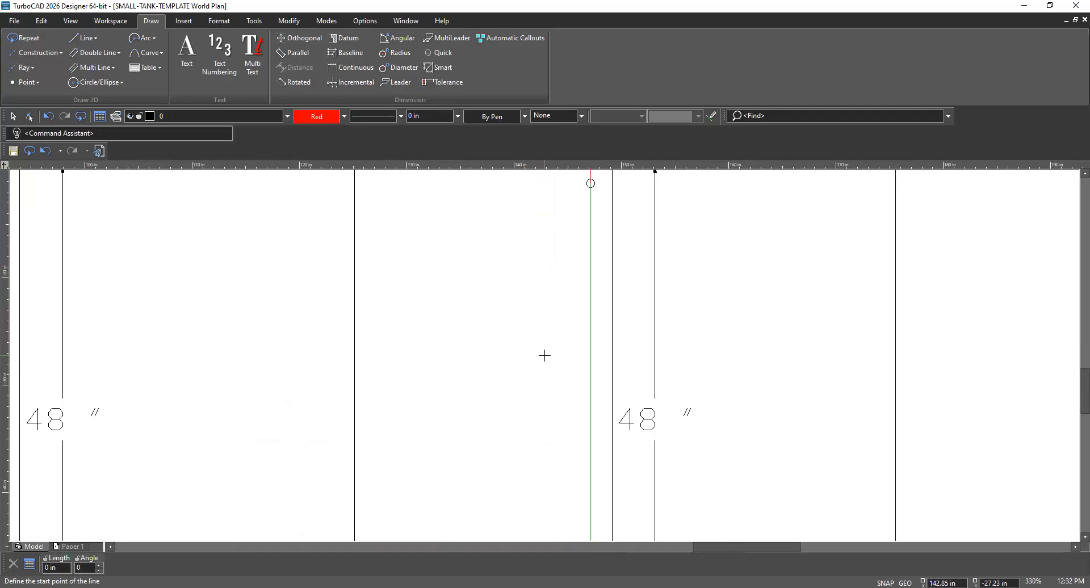
{"action": "scroll", "coordinate": [543, 356], "scroll_direction": "down", "scroll_amount": 2}
{"action": "scroll", "coordinate": [543, 356], "scroll_direction": "up", "scroll_amount": 2}
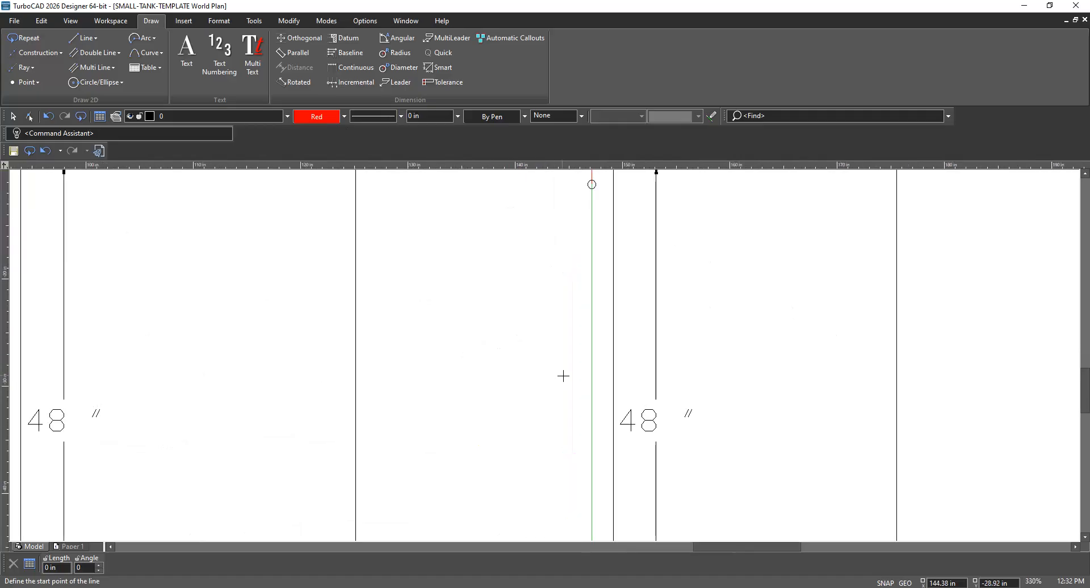
{"action": "left_click", "coordinate": [592, 367]}
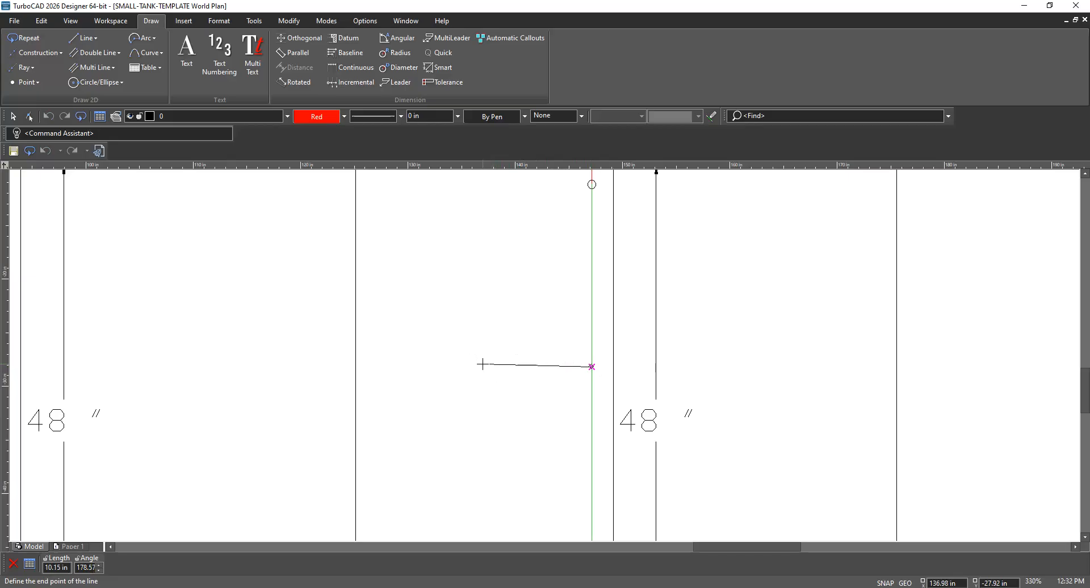
{"action": "key", "text": "Tab"}
{"action": "type", "text": "10"}
{"action": "key", "text": "Tab"}
{"action": "type", "text": "180"}
{"action": "key", "text": "Return"}
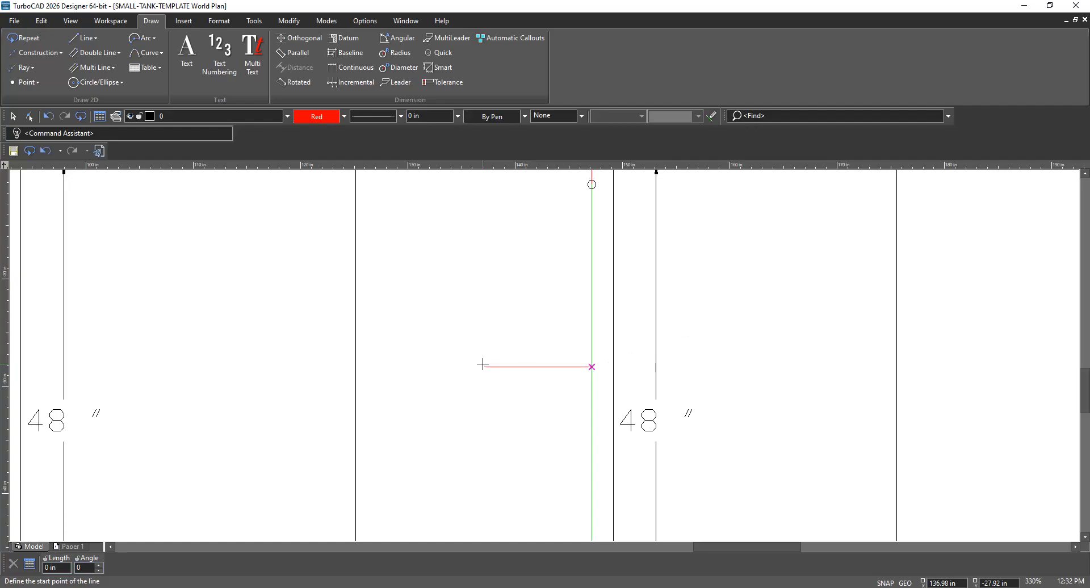
{"action": "scroll", "coordinate": [545, 355], "scroll_direction": "down", "scroll_amount": 1}
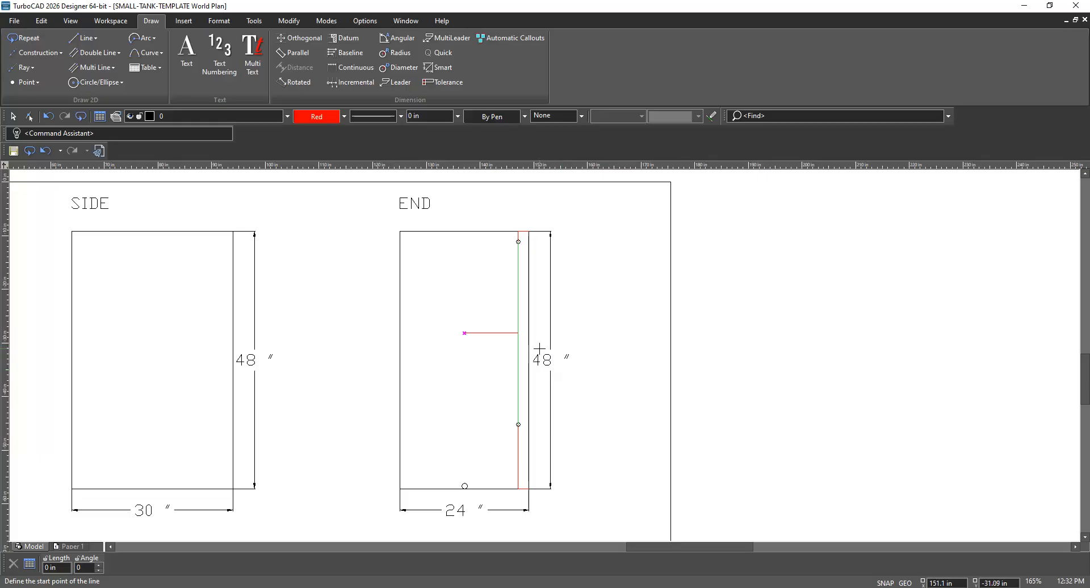
{"action": "scroll", "coordinate": [540, 347], "scroll_direction": "up", "scroll_amount": 1}
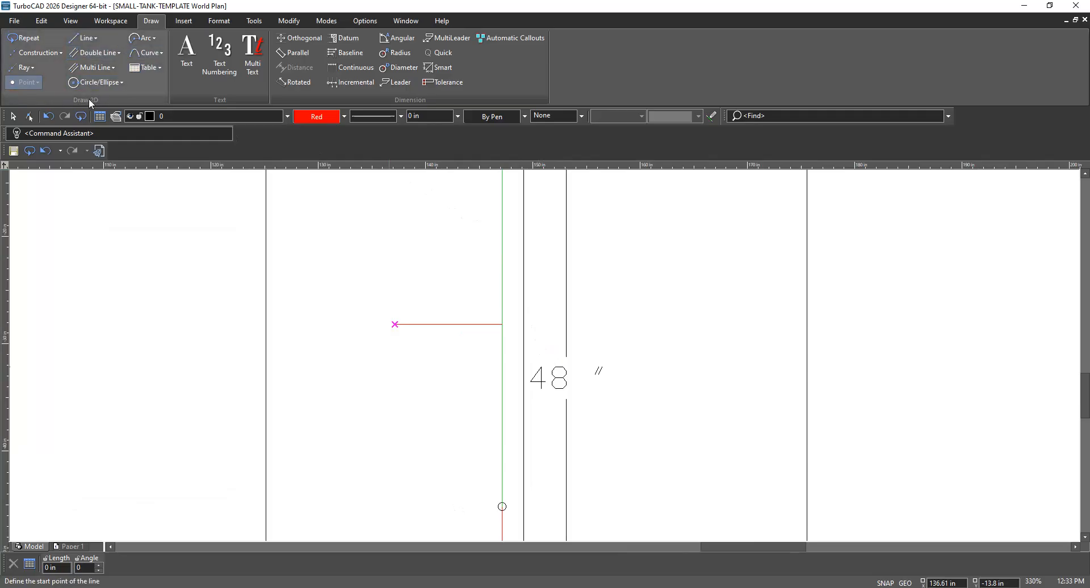
Draw a black 0.75 in diameter circle centred on the midpoint of the green vertical line in the END view
{"action": "left_click", "coordinate": [125, 84]}
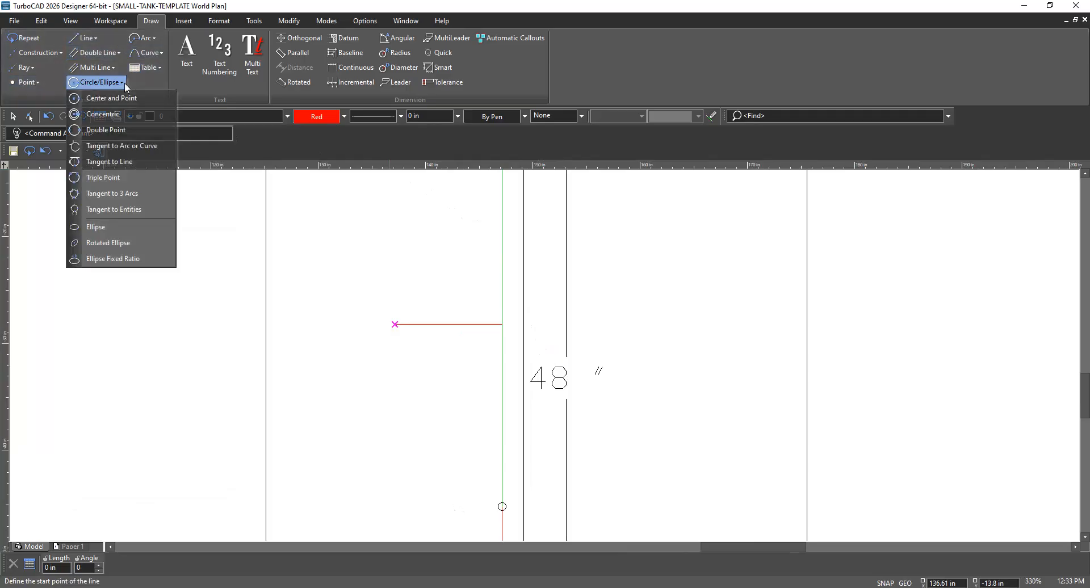
{"action": "left_click", "coordinate": [98, 99]}
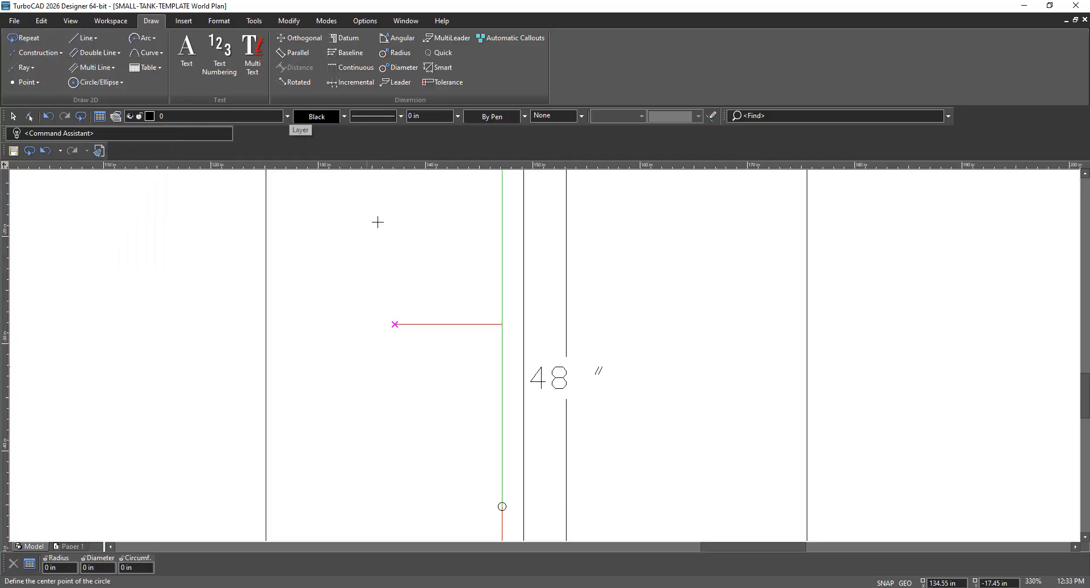
{"action": "scroll", "coordinate": [545, 356], "scroll_direction": "up", "scroll_amount": 2}
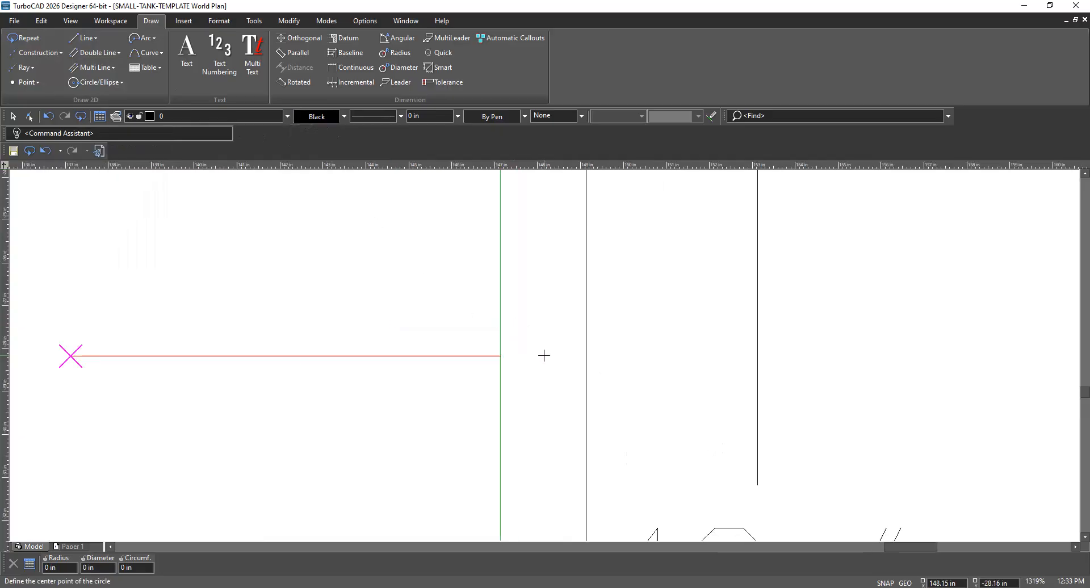
{"action": "scroll", "coordinate": [542, 353], "scroll_direction": "up", "scroll_amount": 1}
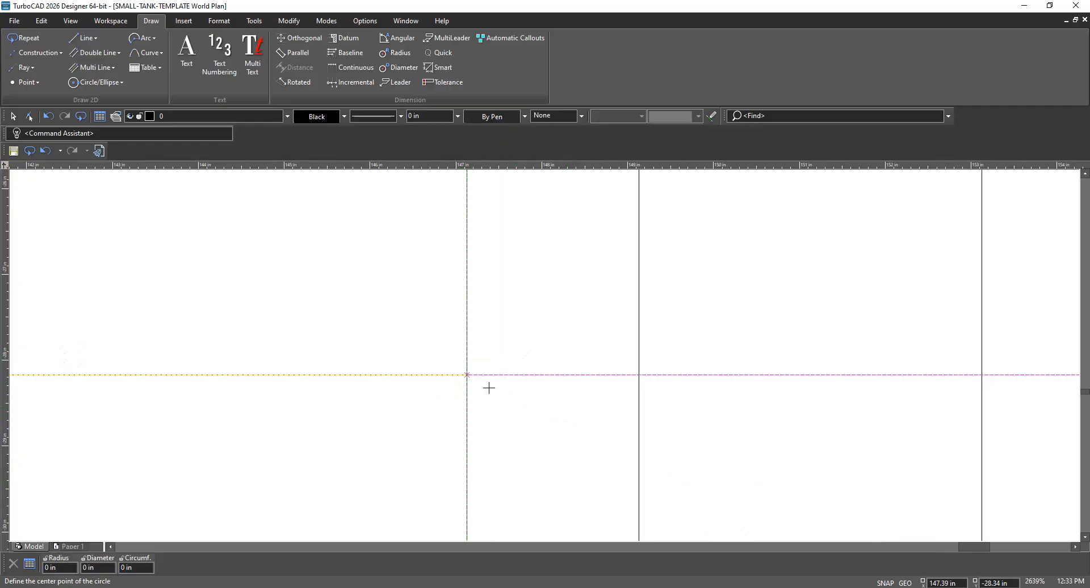
{"action": "left_click", "coordinate": [468, 375]}
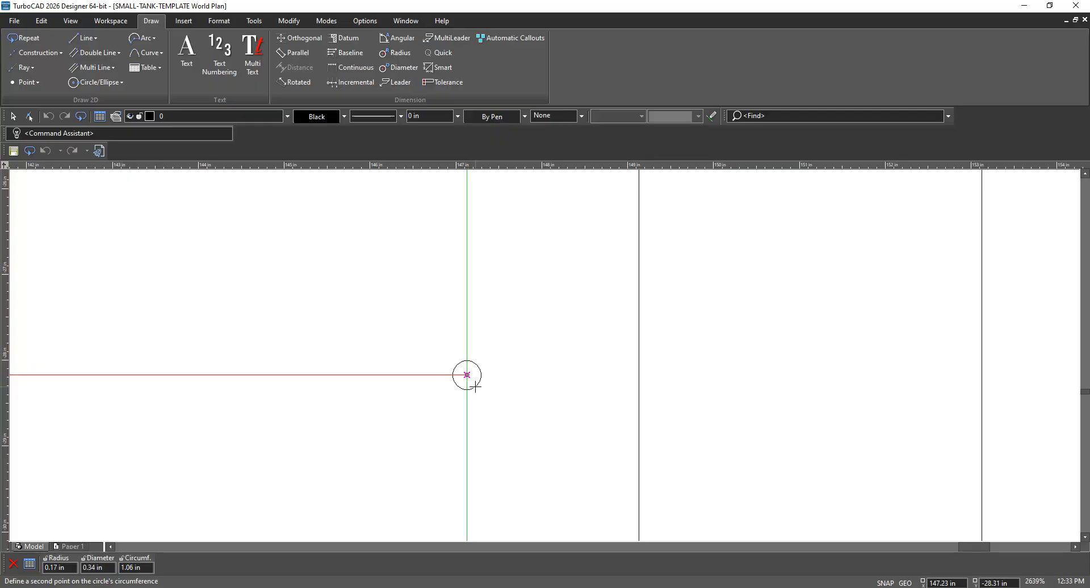
{"action": "key", "text": "Tab"}
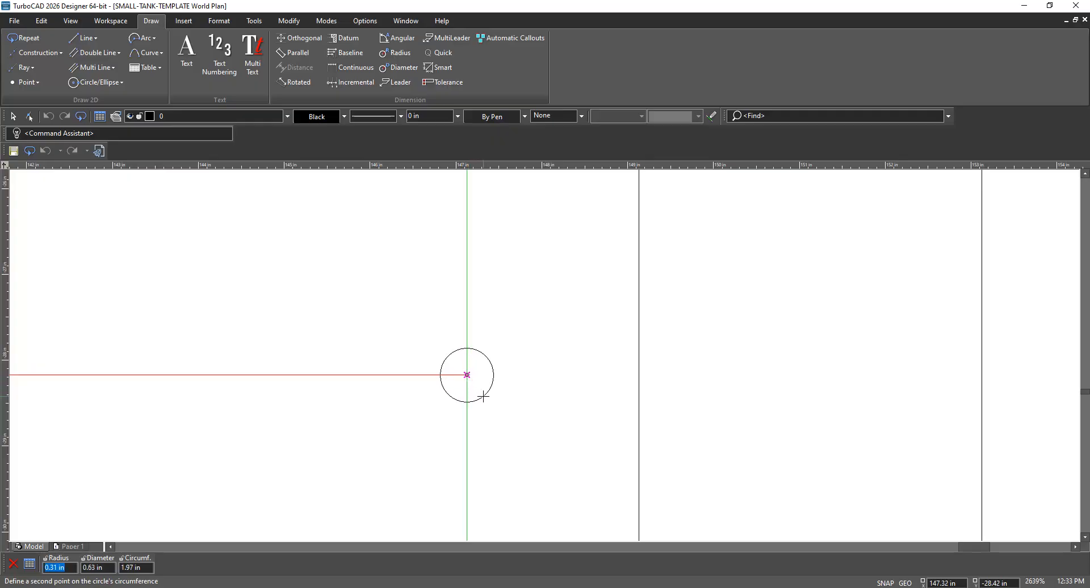
{"action": "key", "text": "Tab"}
{"action": "type", "text": ".75"}
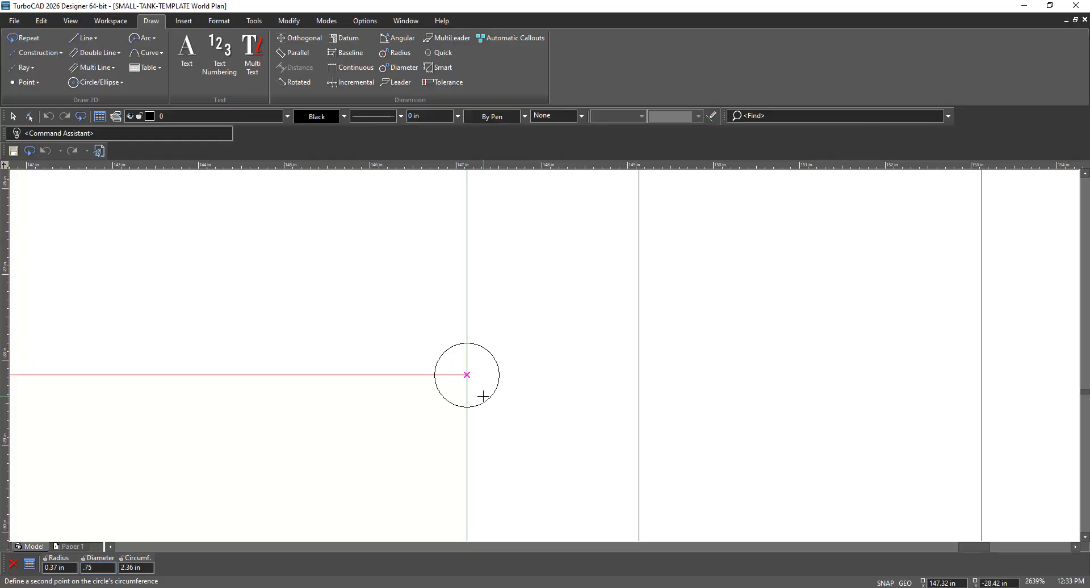
{"action": "key", "text": "Return"}
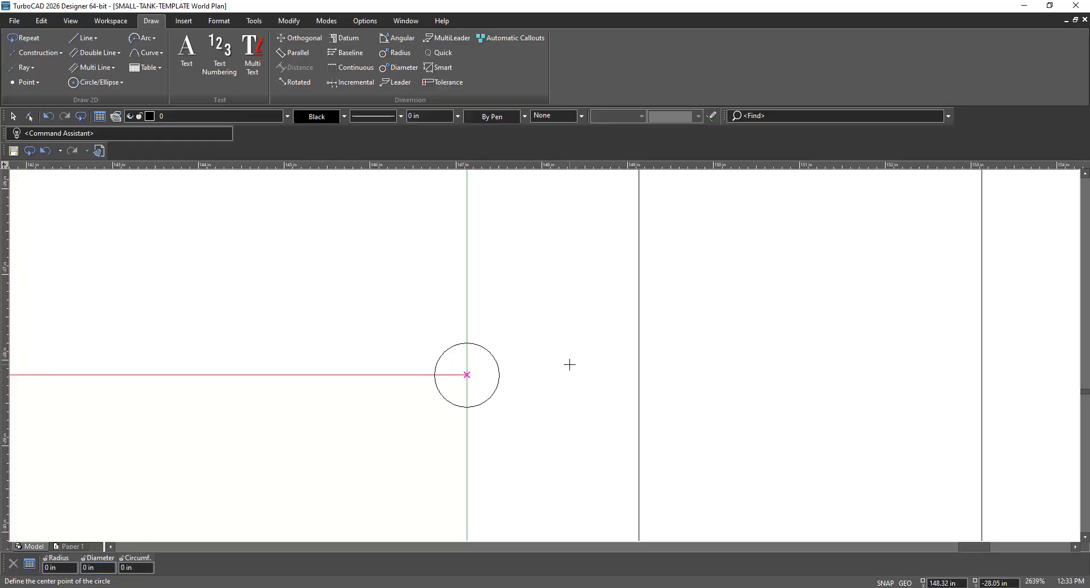
Delete the red horizontal and vertical layout lines at the END view's upper right corner
{"action": "scroll", "coordinate": [569, 363], "scroll_direction": "down", "scroll_amount": 5}
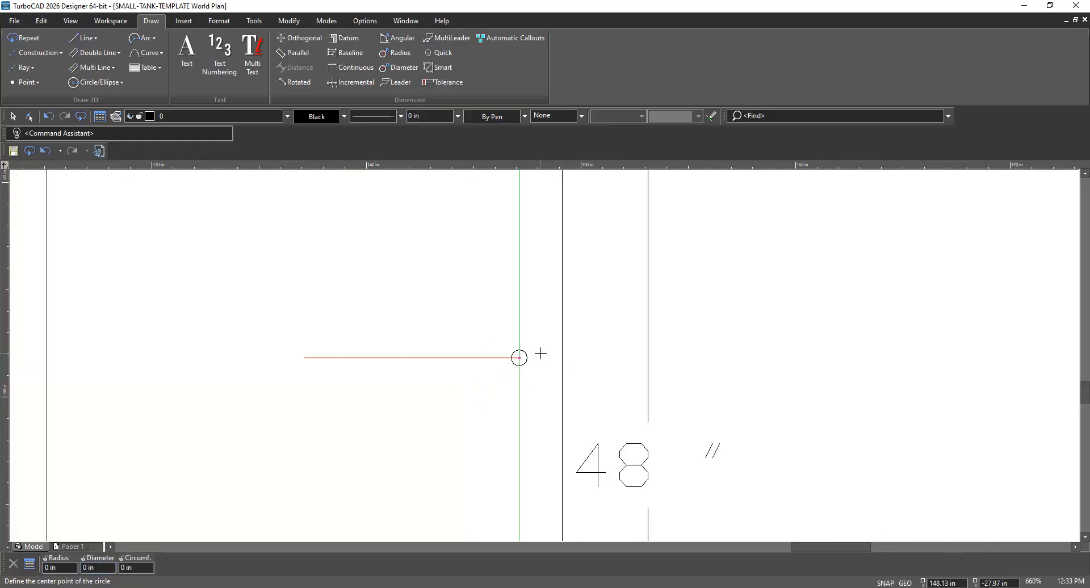
{"action": "scroll", "coordinate": [541, 353], "scroll_direction": "down", "scroll_amount": 2}
{"action": "scroll", "coordinate": [544, 356], "scroll_direction": "down", "scroll_amount": 3}
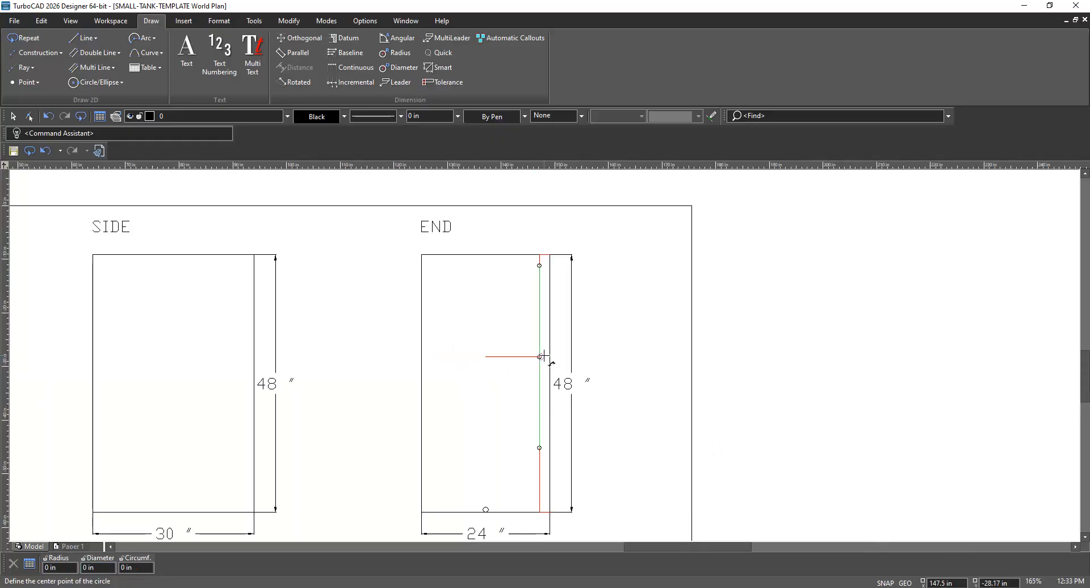
{"action": "scroll", "coordinate": [545, 353], "scroll_direction": "up", "scroll_amount": 3}
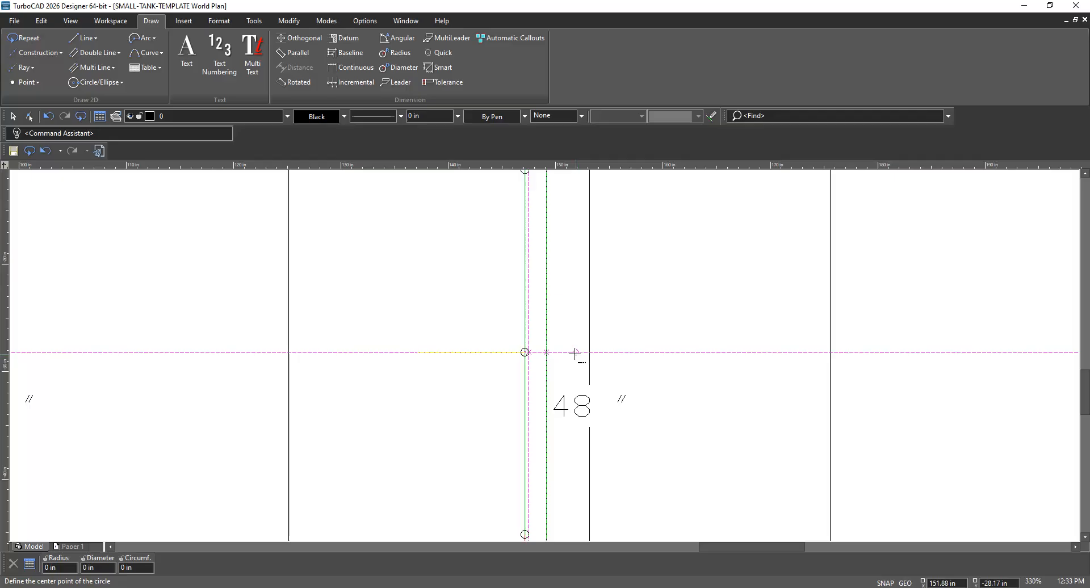
{"action": "left_click", "coordinate": [15, 118]}
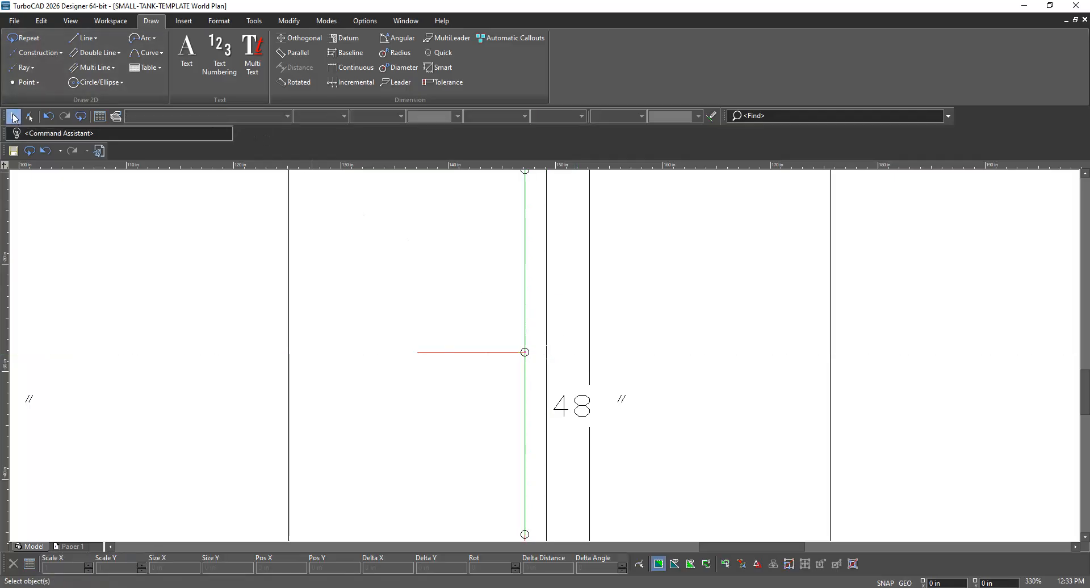
{"action": "scroll", "coordinate": [545, 359], "scroll_direction": "down", "scroll_amount": 3}
{"action": "scroll", "coordinate": [547, 358], "scroll_direction": "up", "scroll_amount": 3}
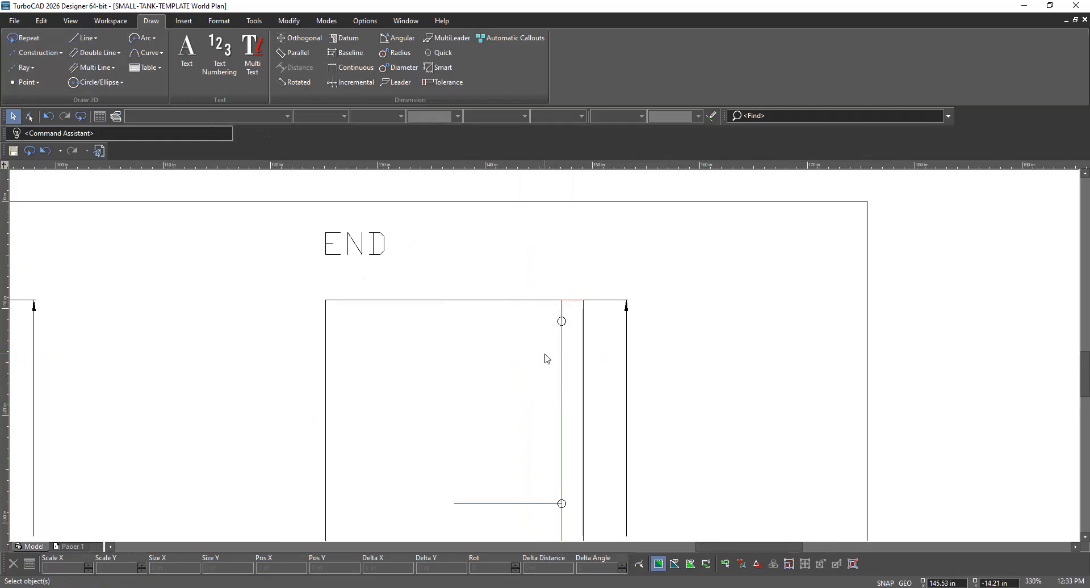
{"action": "scroll", "coordinate": [546, 359], "scroll_direction": "up", "scroll_amount": 2}
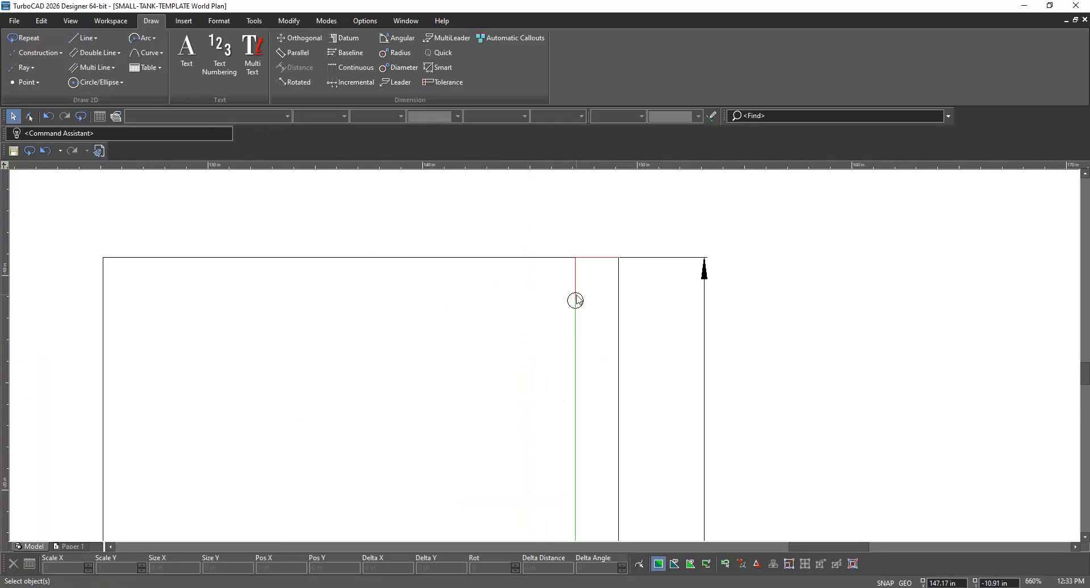
{"action": "left_click", "coordinate": [591, 261]}
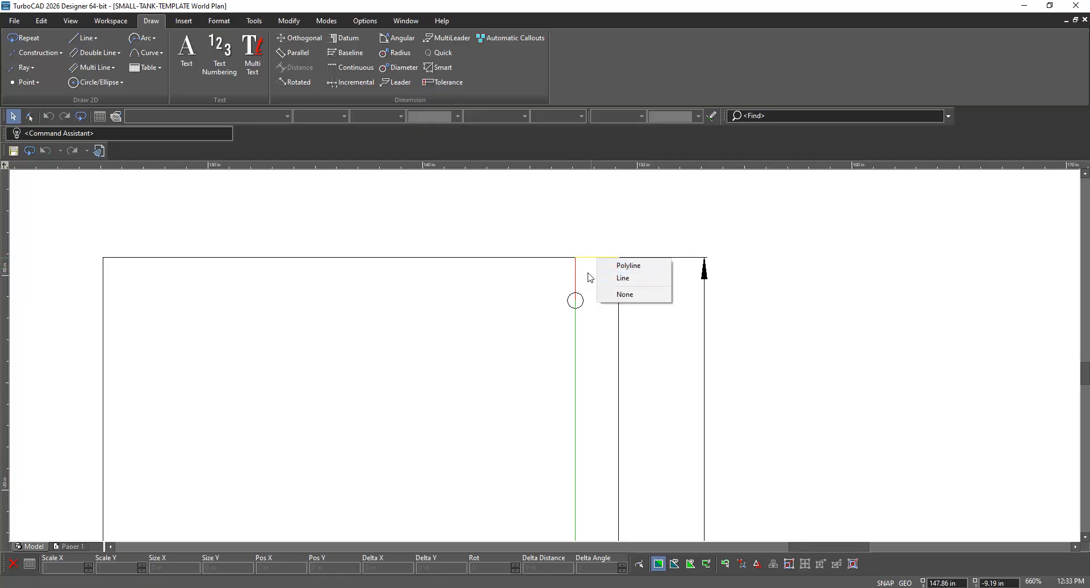
{"action": "left_click", "coordinate": [651, 269]}
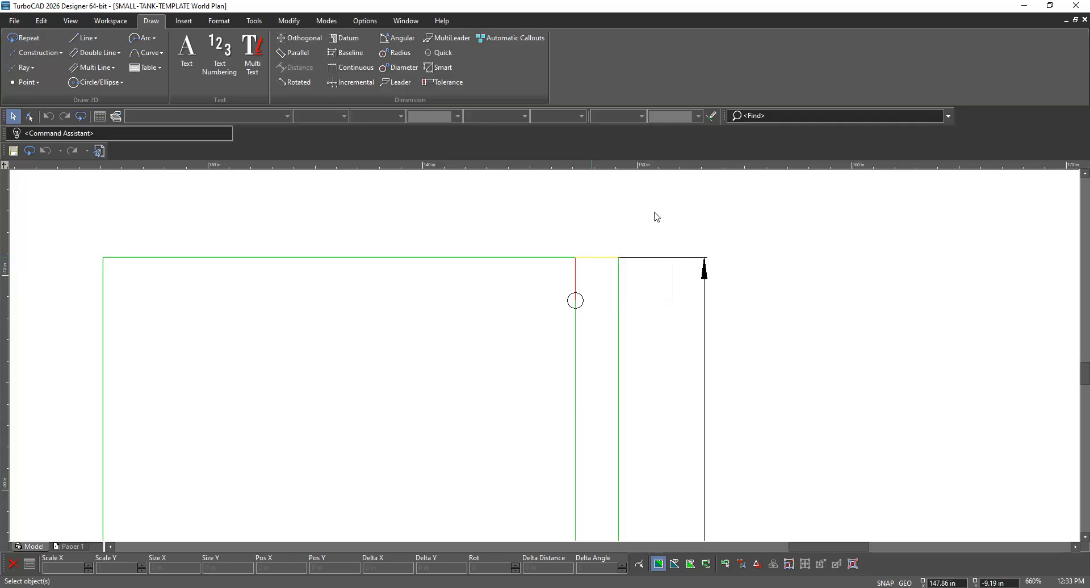
{"action": "left_click", "coordinate": [592, 261]}
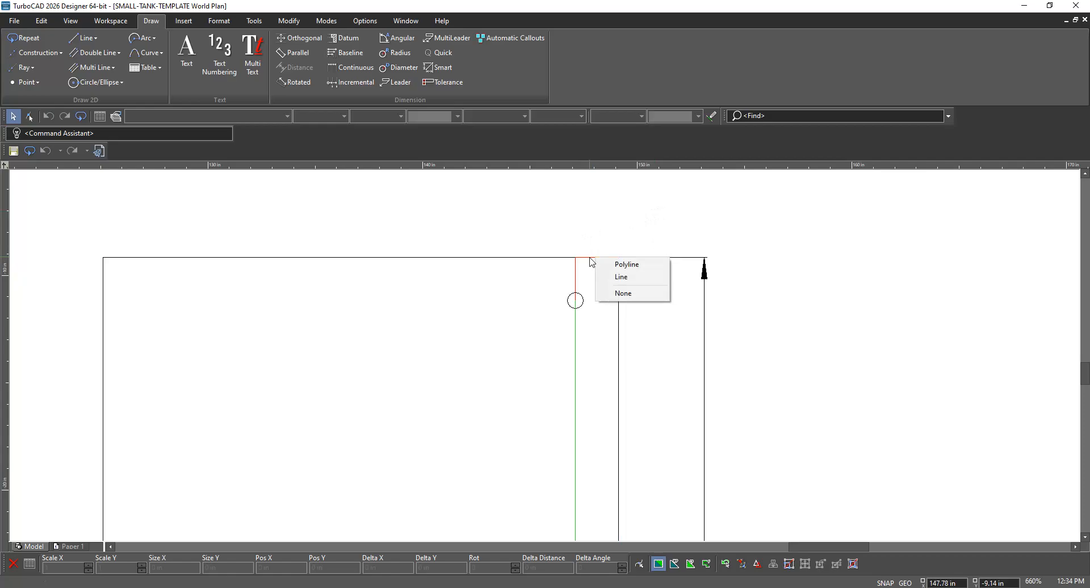
{"action": "left_click", "coordinate": [616, 278]}
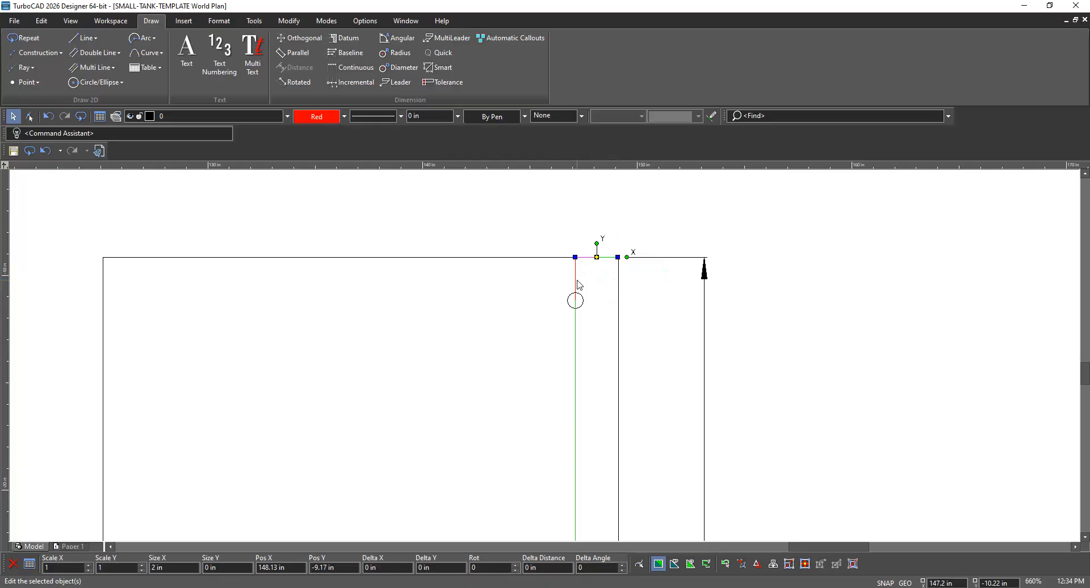
{"action": "key", "text": "Escape"}
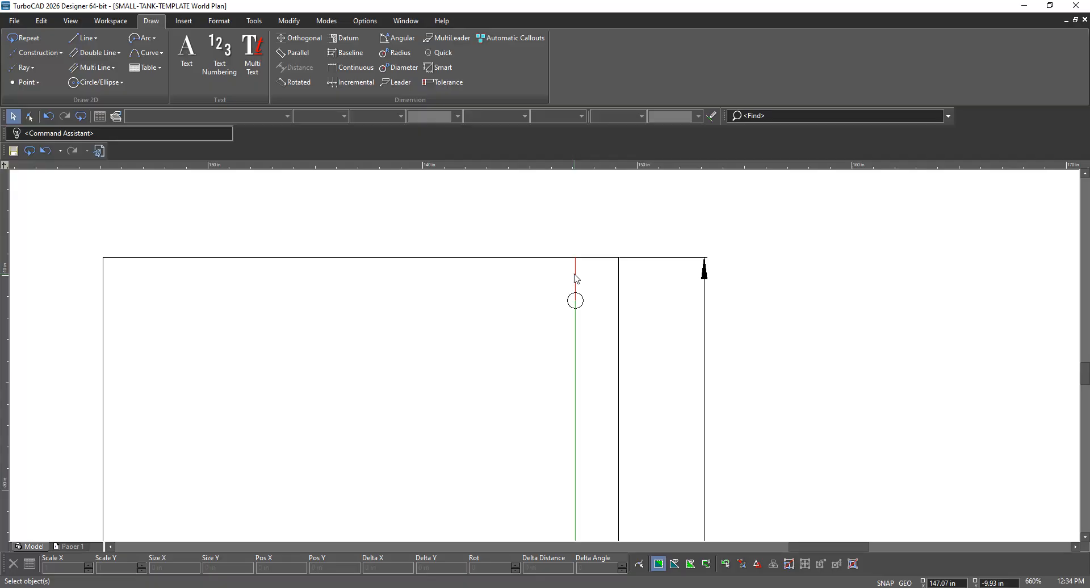
{"action": "left_click", "coordinate": [575, 278]}
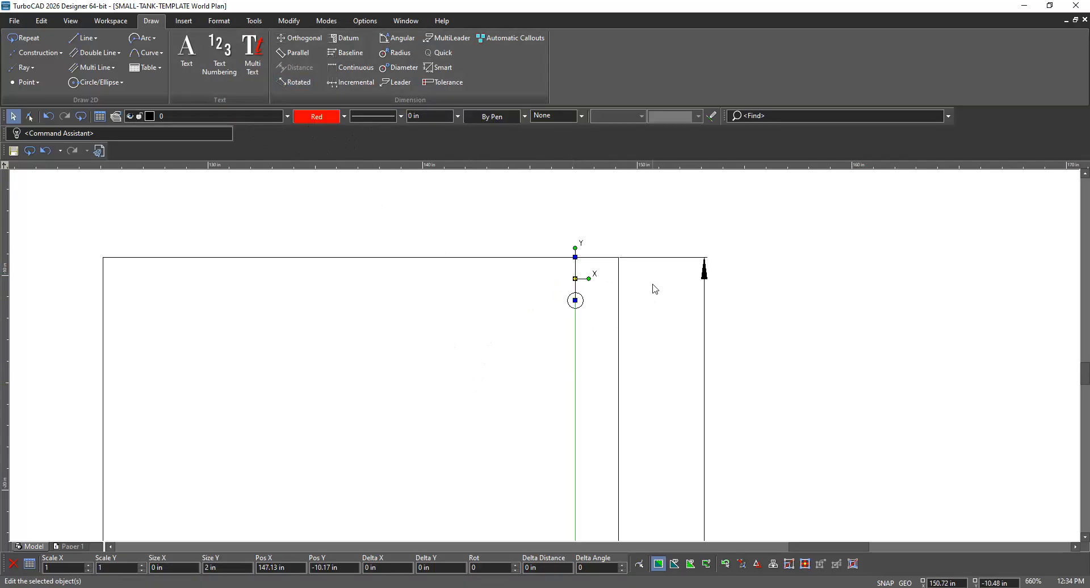
{"action": "key", "text": "Escape"}
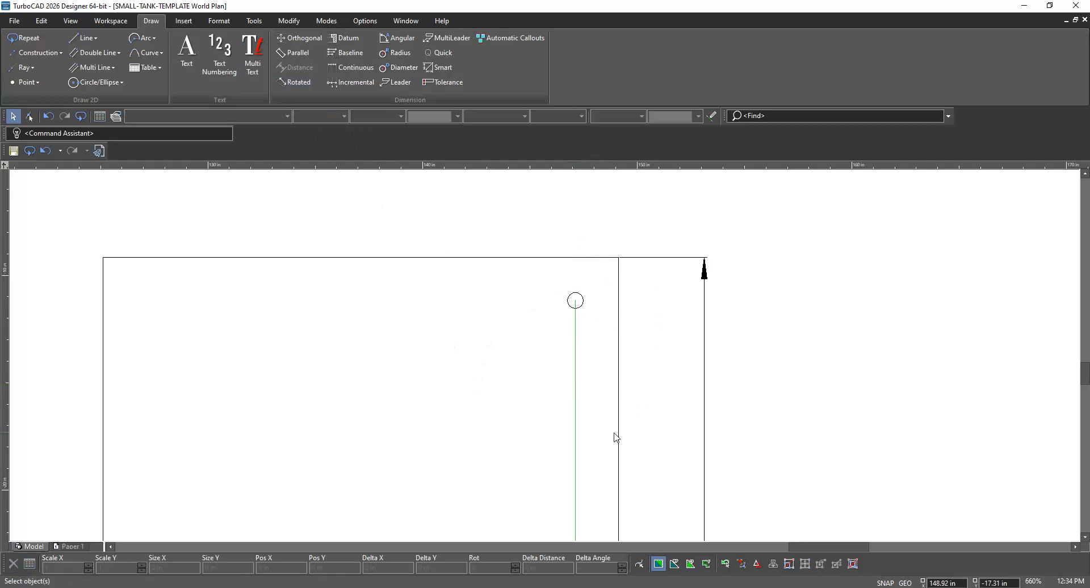
Delete the green vertical line and the red horizontal line attached to the middle circle in the END view
{"action": "scroll", "coordinate": [616, 437], "scroll_direction": "down", "scroll_amount": 2}
{"action": "scroll", "coordinate": [542, 454], "scroll_direction": "up", "scroll_amount": 2}
{"action": "left_click", "coordinate": [514, 329]}
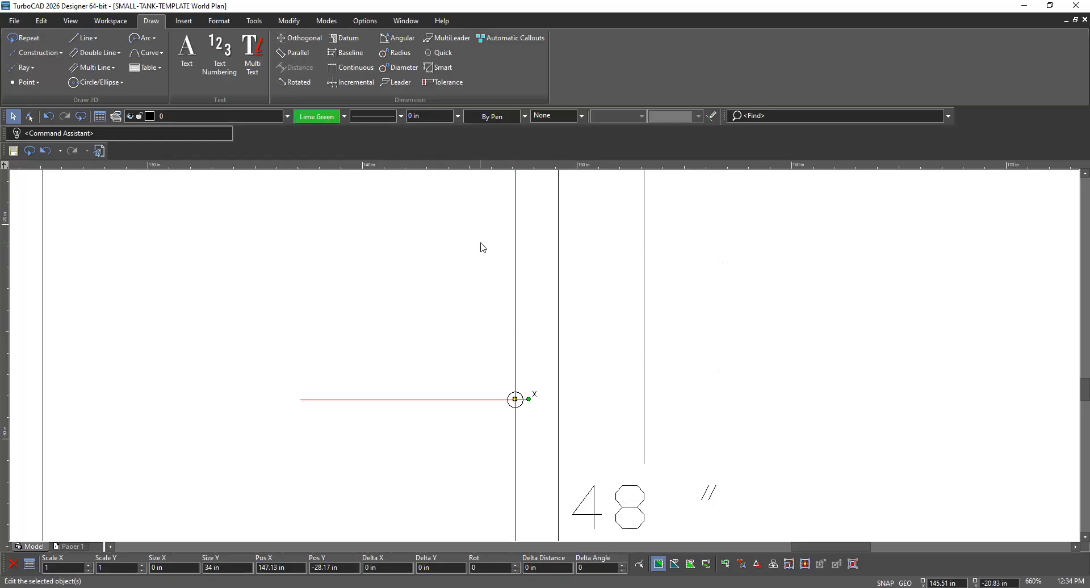
{"action": "scroll", "coordinate": [549, 369], "scroll_direction": "down", "scroll_amount": 2}
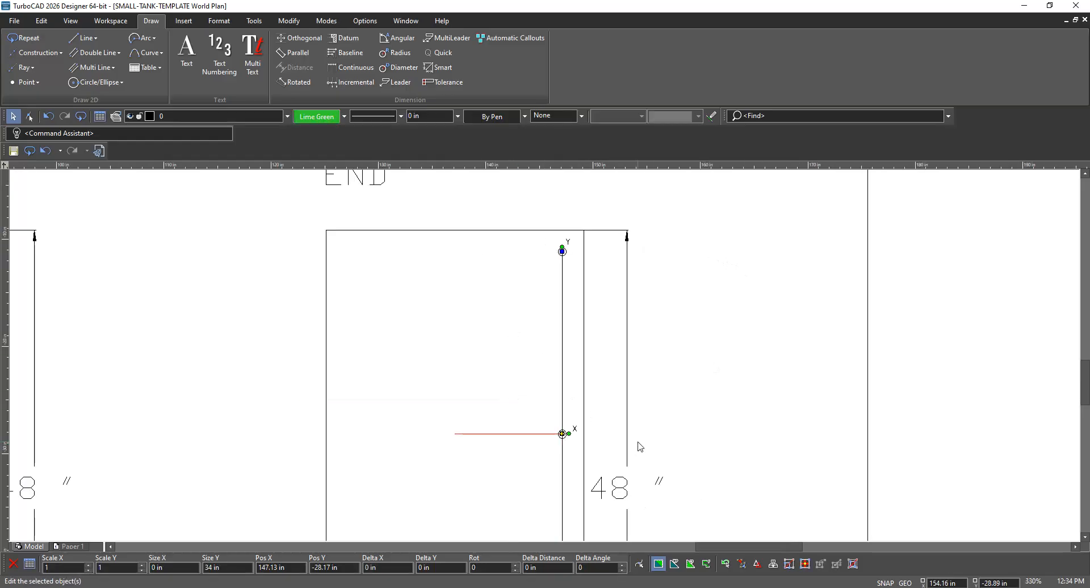
{"action": "key", "text": "Delete"}
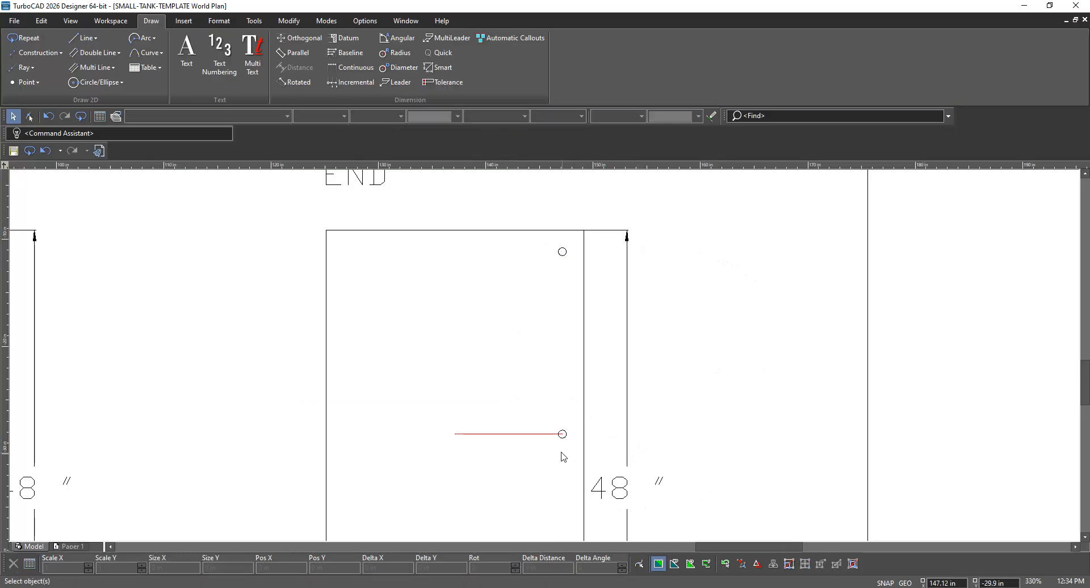
{"action": "left_click", "coordinate": [533, 434]}
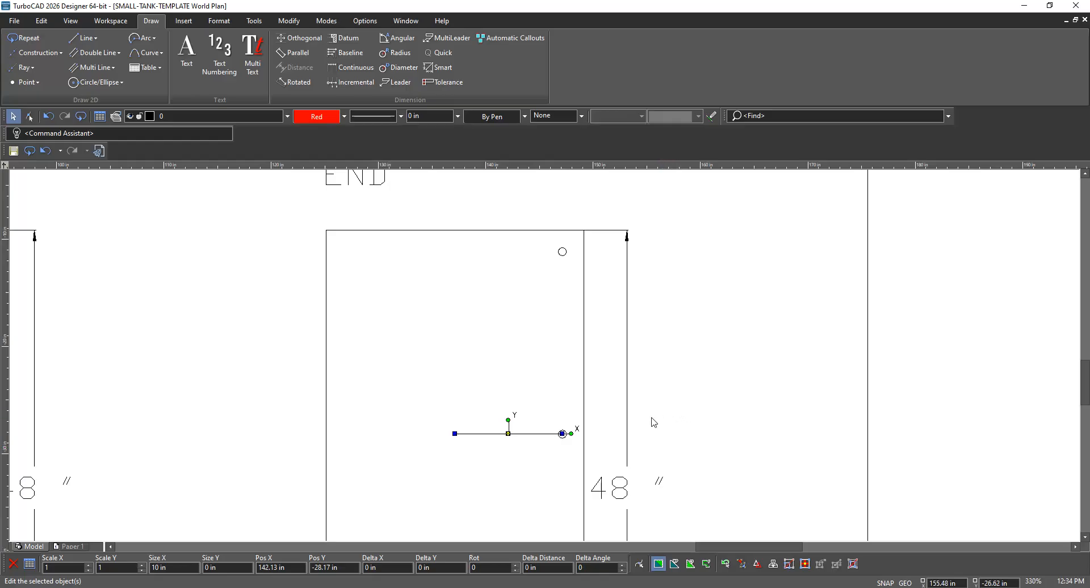
{"action": "left_click", "coordinate": [541, 448]}
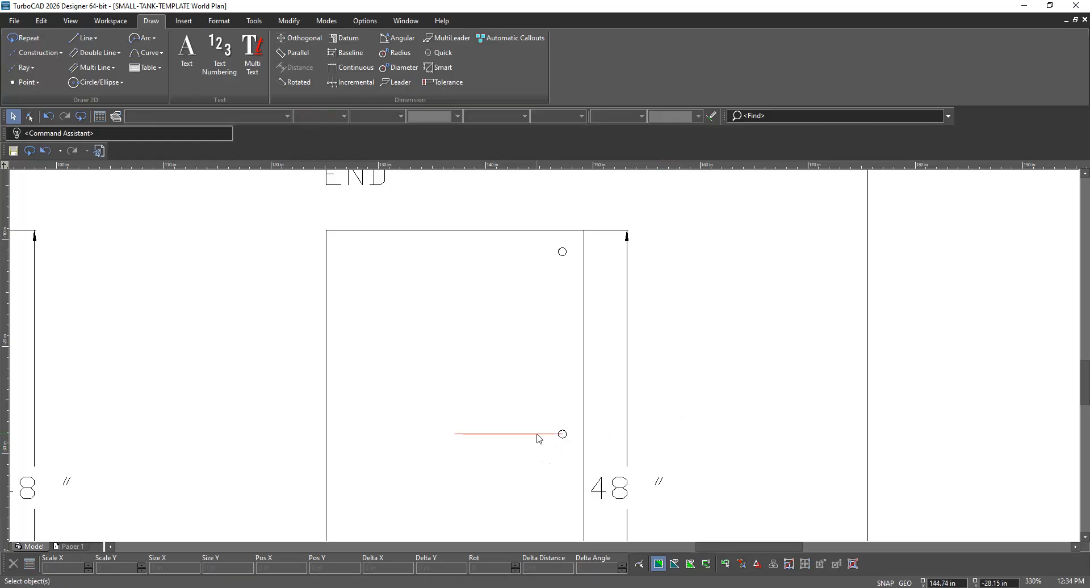
{"action": "left_click", "coordinate": [536, 434]}
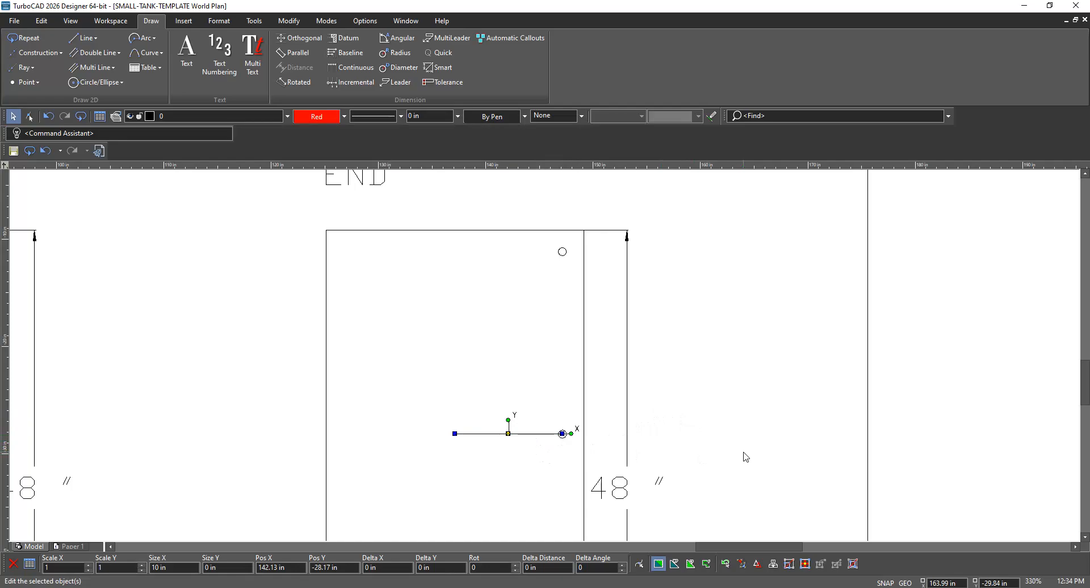
{"action": "key", "text": "Delete"}
Delete the red vertical and short red horizontal layout lines at the END view's lower right corner
{"action": "scroll", "coordinate": [620, 467], "scroll_direction": "down", "scroll_amount": 1}
{"action": "scroll", "coordinate": [523, 464], "scroll_direction": "up", "scroll_amount": 1}
{"action": "left_click", "coordinate": [547, 357]}
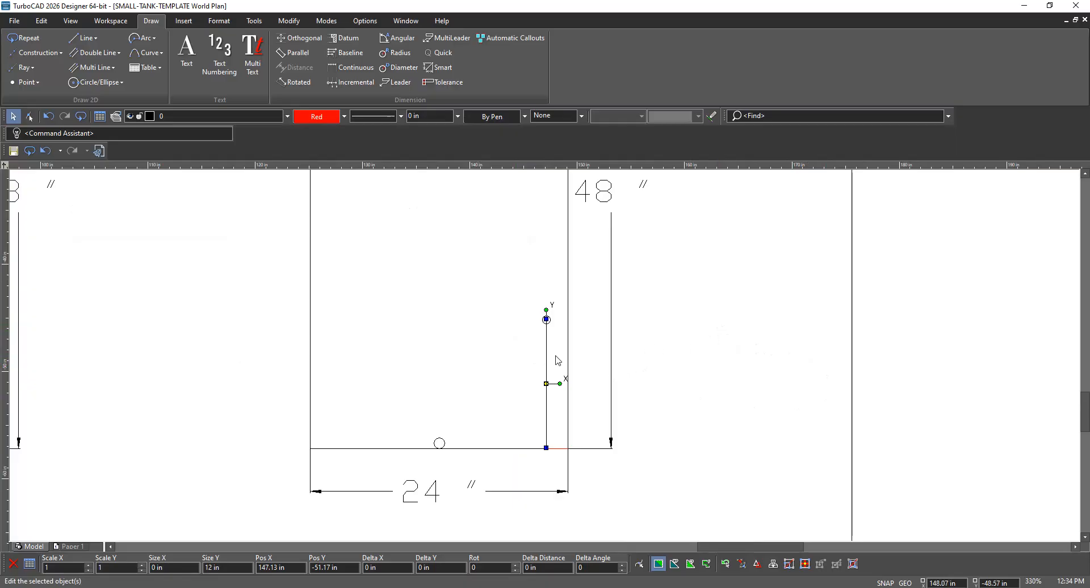
{"action": "key", "text": "Delete"}
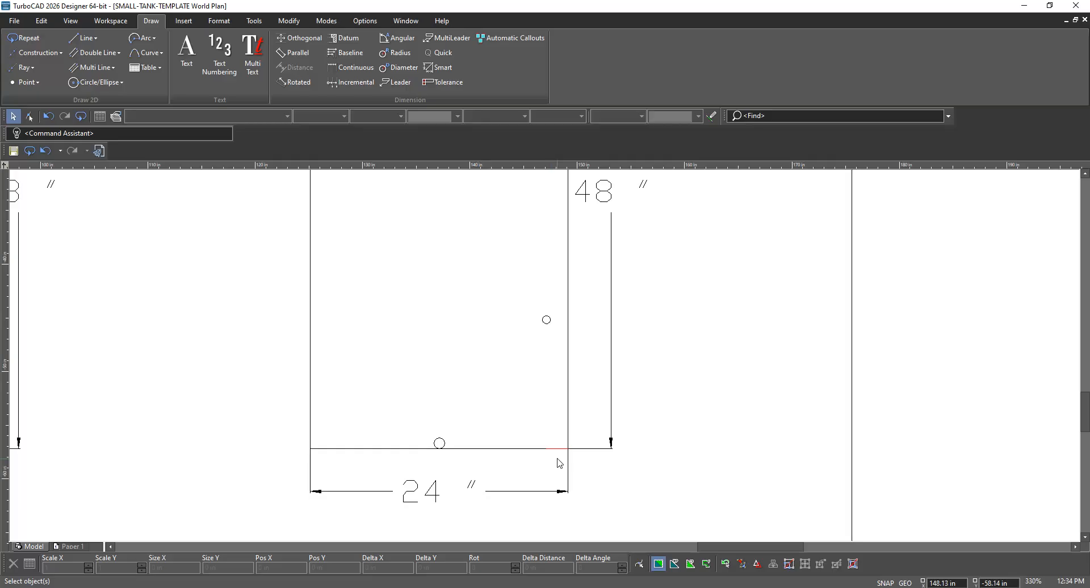
{"action": "scroll", "coordinate": [561, 460], "scroll_direction": "up", "scroll_amount": 2}
{"action": "left_click", "coordinate": [544, 340]}
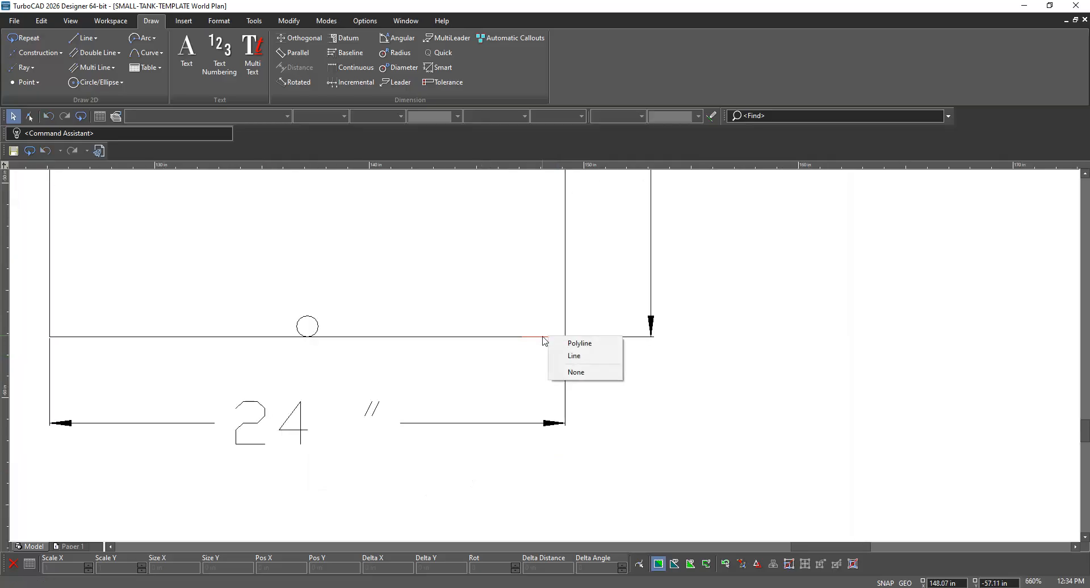
{"action": "left_click", "coordinate": [573, 356]}
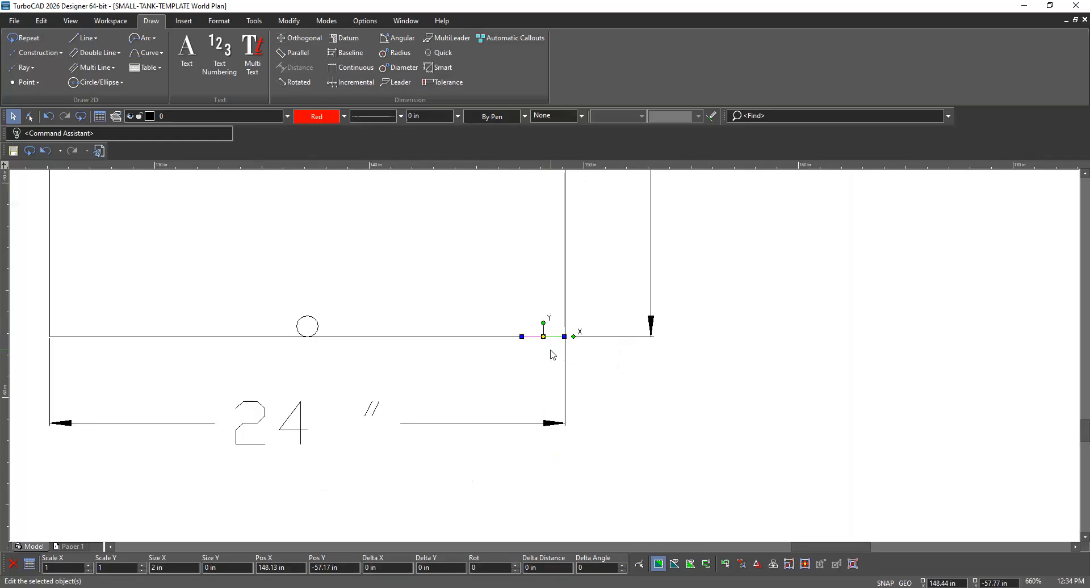
{"action": "key", "text": "Escape"}
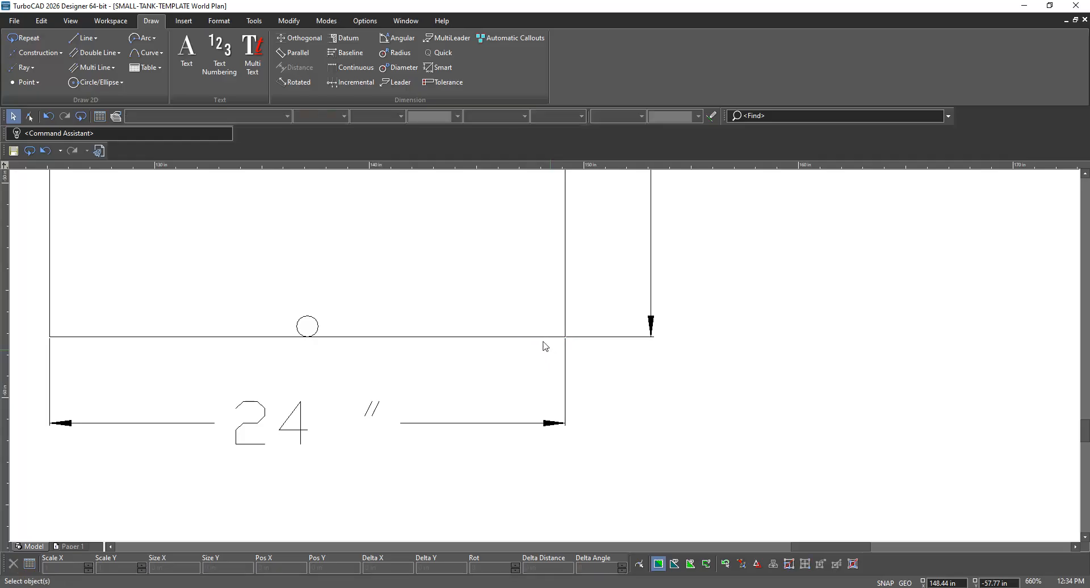
Undo the deletions of the red and green layout lines in the END view
{"action": "scroll", "coordinate": [506, 324], "scroll_direction": "down", "scroll_amount": 2}
{"action": "scroll", "coordinate": [545, 359], "scroll_direction": "down", "scroll_amount": 3}
{"action": "scroll", "coordinate": [546, 296], "scroll_direction": "up", "scroll_amount": 1}
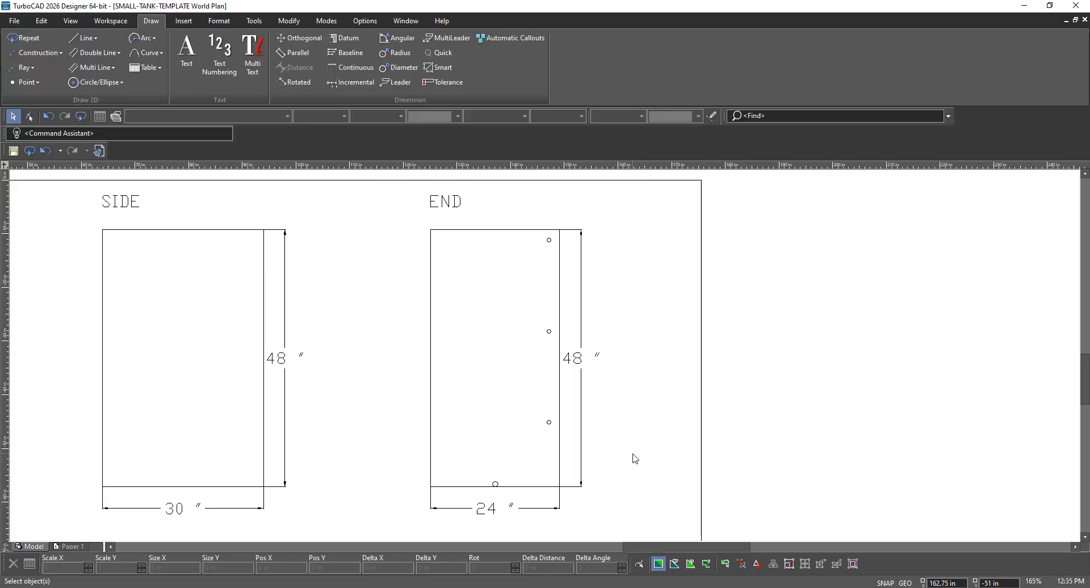
{"action": "key", "text": "ctrl+z"}
{"action": "key", "text": "ctrl+z"}
{"action": "key", "text": "ctrl+z"}
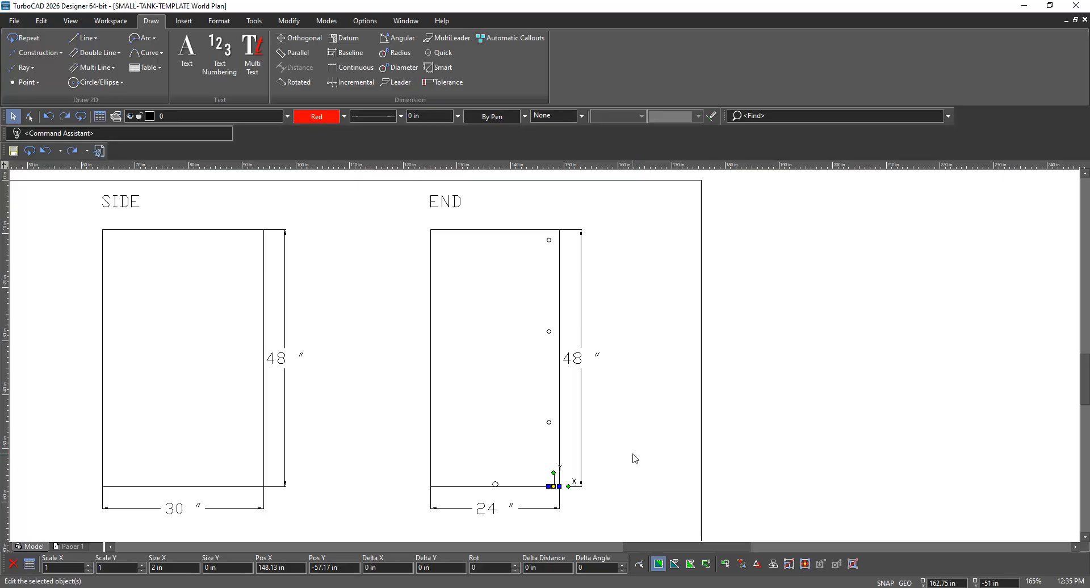
{"action": "key", "text": "ctrl+z"}
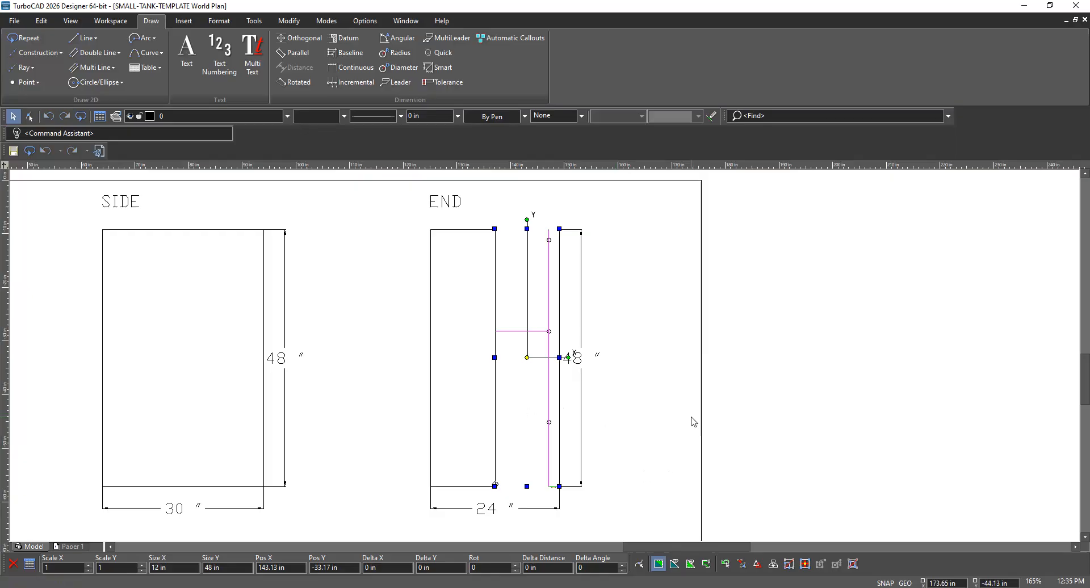
Delete the layout outline covering the END view's right half and the long vertical and horizontal layout lines through the circles
{"action": "key", "text": "Delete"}
{"action": "left_click", "coordinate": [550, 296]}
{"action": "key", "text": "Delete"}
{"action": "left_click", "coordinate": [529, 332]}
{"action": "key", "text": "Delete"}
{"action": "left_click", "coordinate": [546, 452]}
{"action": "key", "text": "Delete"}
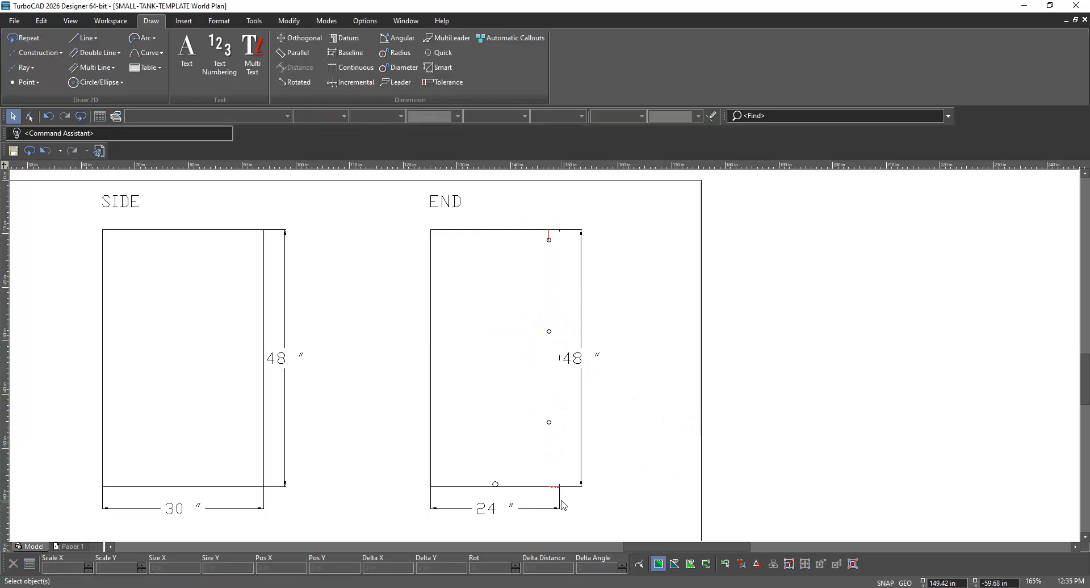
Delete the short layout lines remaining at the END view's lower right corner and above its uppermost circle, keeping the outline and circle
{"action": "left_click", "coordinate": [555, 489]}
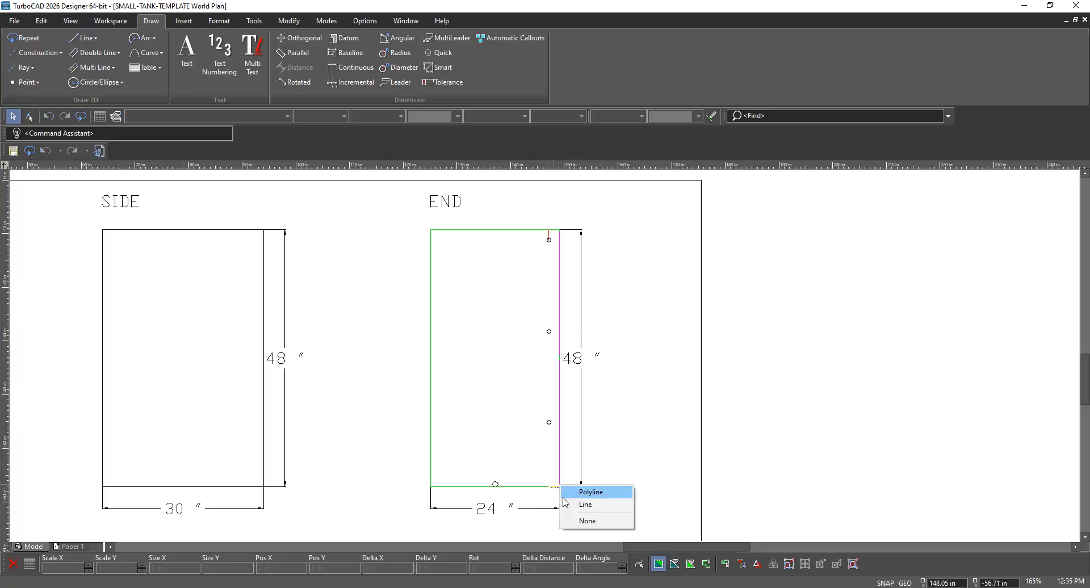
{"action": "left_click", "coordinate": [567, 505]}
{"action": "key", "text": "Delete"}
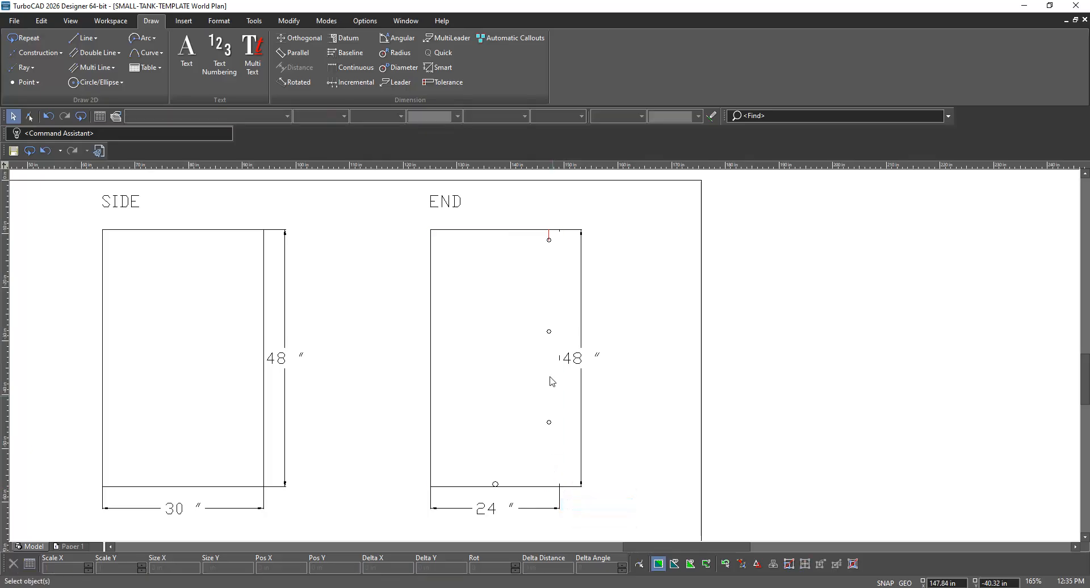
{"action": "left_click", "coordinate": [549, 239]}
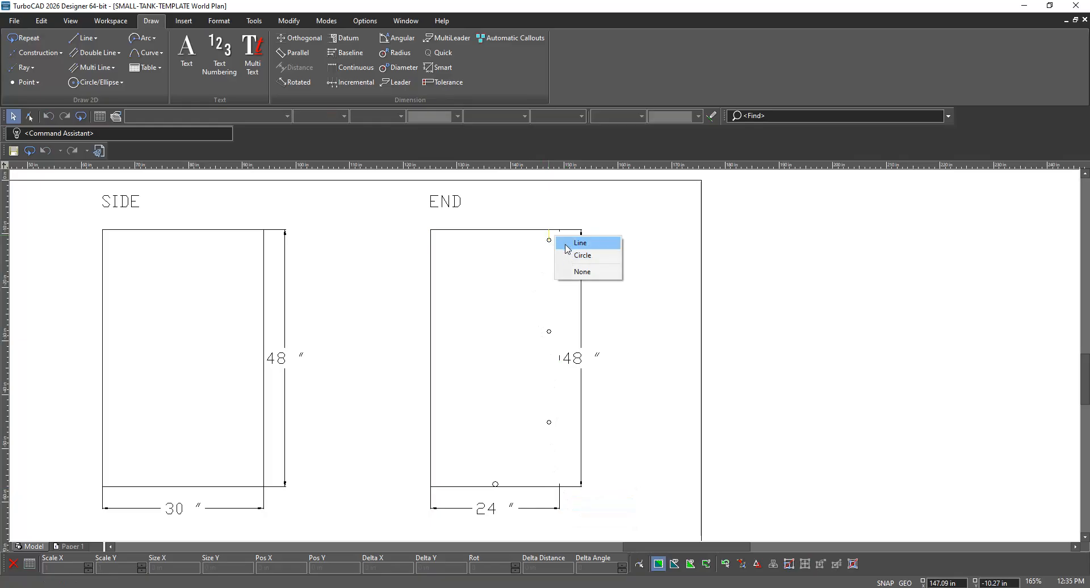
{"action": "left_click", "coordinate": [570, 243]}
{"action": "key", "text": "Delete"}
{"action": "scroll", "coordinate": [547, 361], "scroll_direction": "down", "scroll_amount": 4}
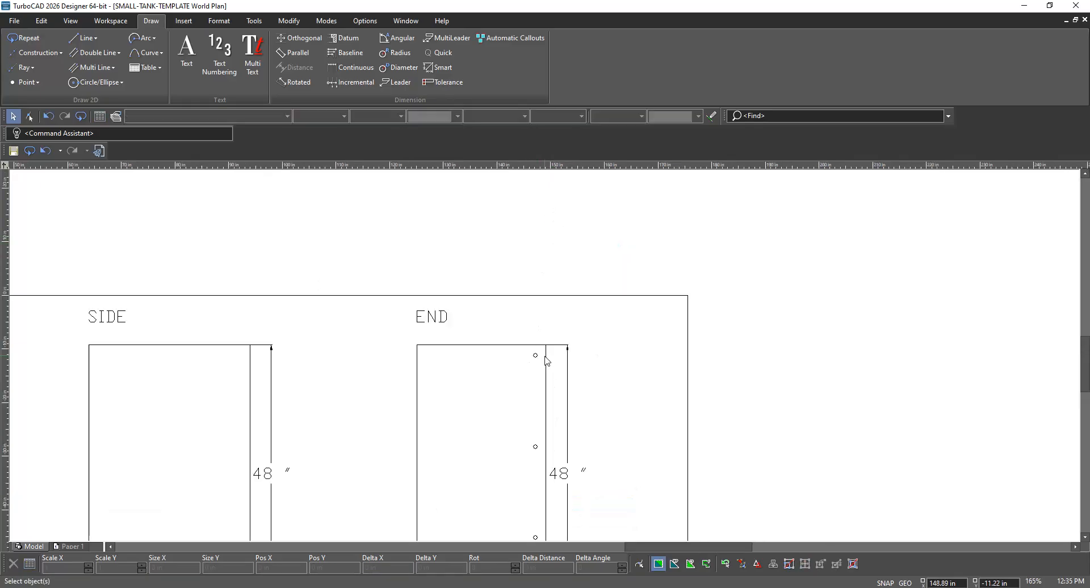
{"action": "scroll", "coordinate": [546, 361], "scroll_direction": "up", "scroll_amount": 4}
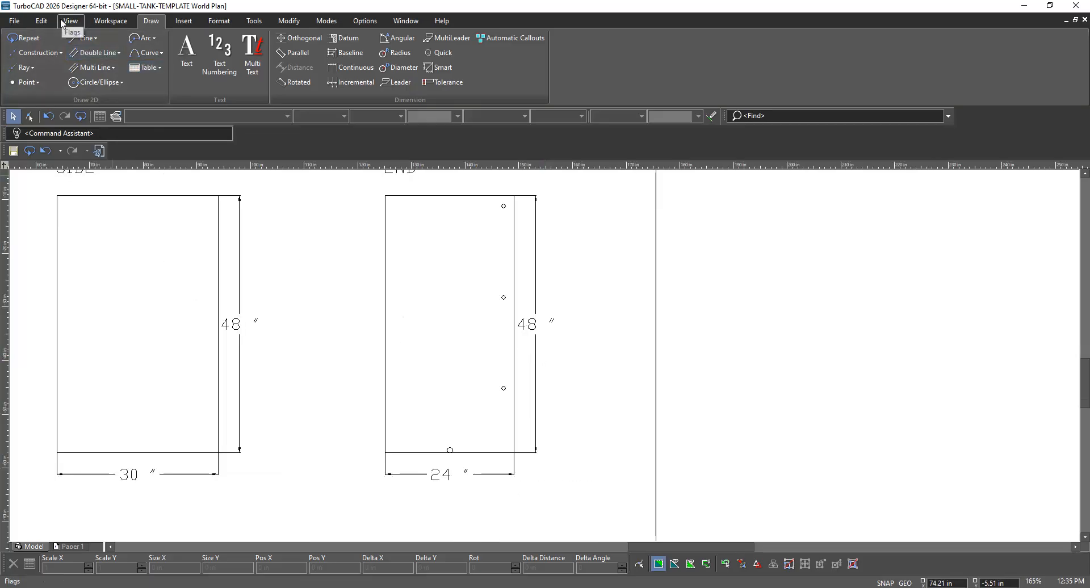
Save the SMALL-TANK-TEMPLATE drawing under its existing name
{"action": "left_click", "coordinate": [13, 21]}
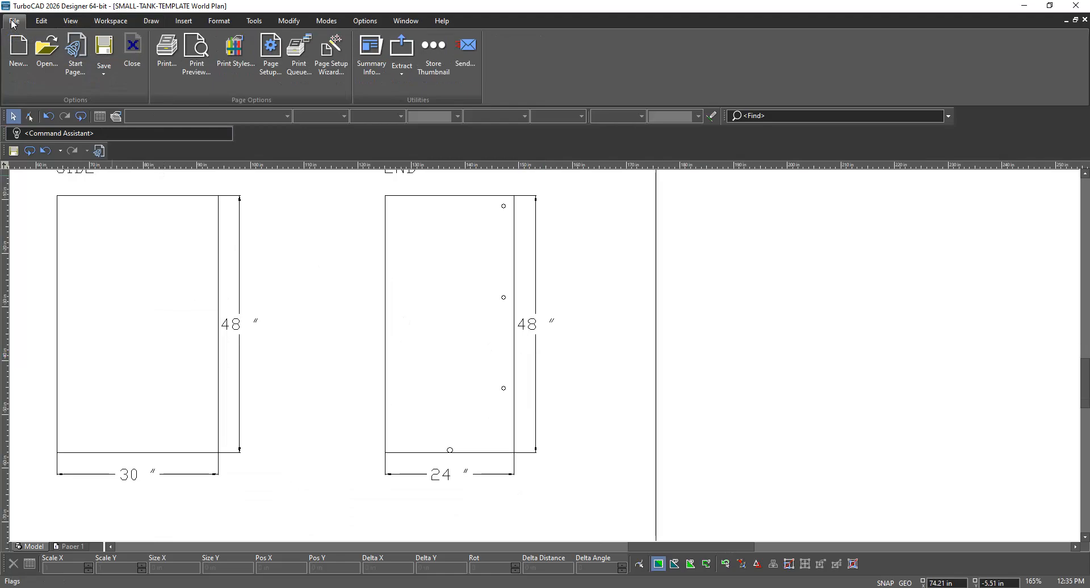
{"action": "left_click", "coordinate": [105, 50]}
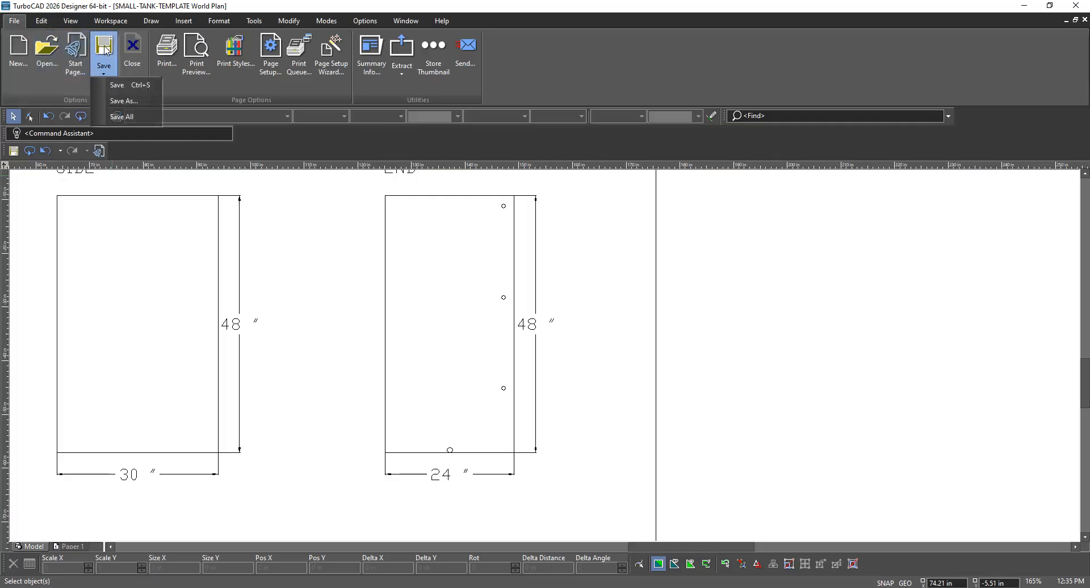
{"action": "left_click", "coordinate": [117, 86]}
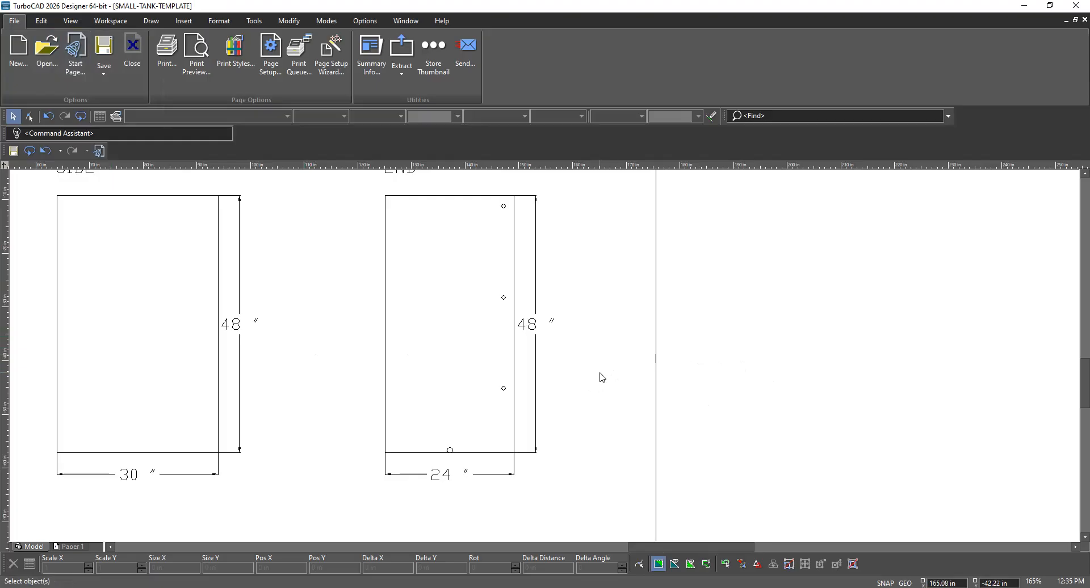
{"action": "scroll", "coordinate": [599, 382], "scroll_direction": "down", "scroll_amount": 3}
{"action": "scroll", "coordinate": [539, 360], "scroll_direction": "up", "scroll_amount": 3}
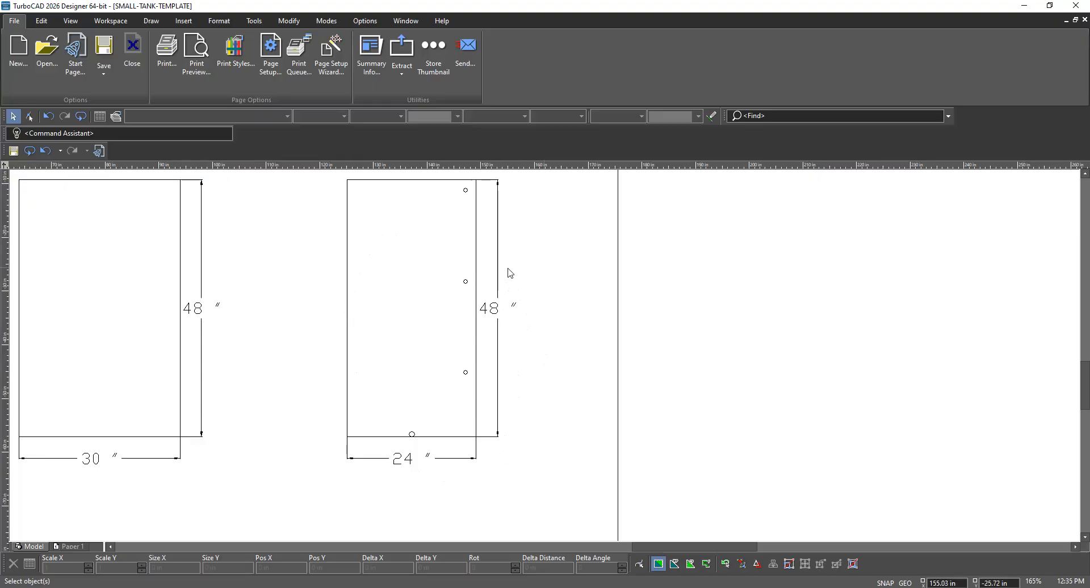
{"action": "scroll", "coordinate": [546, 358], "scroll_direction": "down", "scroll_amount": 3}
{"action": "scroll", "coordinate": [546, 360], "scroll_direction": "up", "scroll_amount": 3}
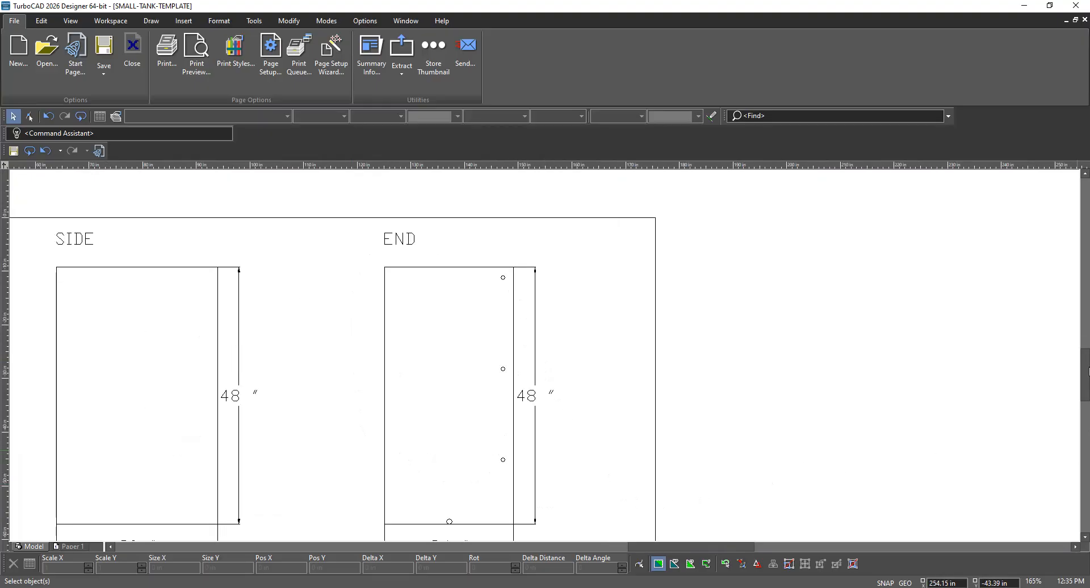
{"action": "scroll", "coordinate": [1084, 376], "scroll_direction": "down", "scroll_amount": 2}
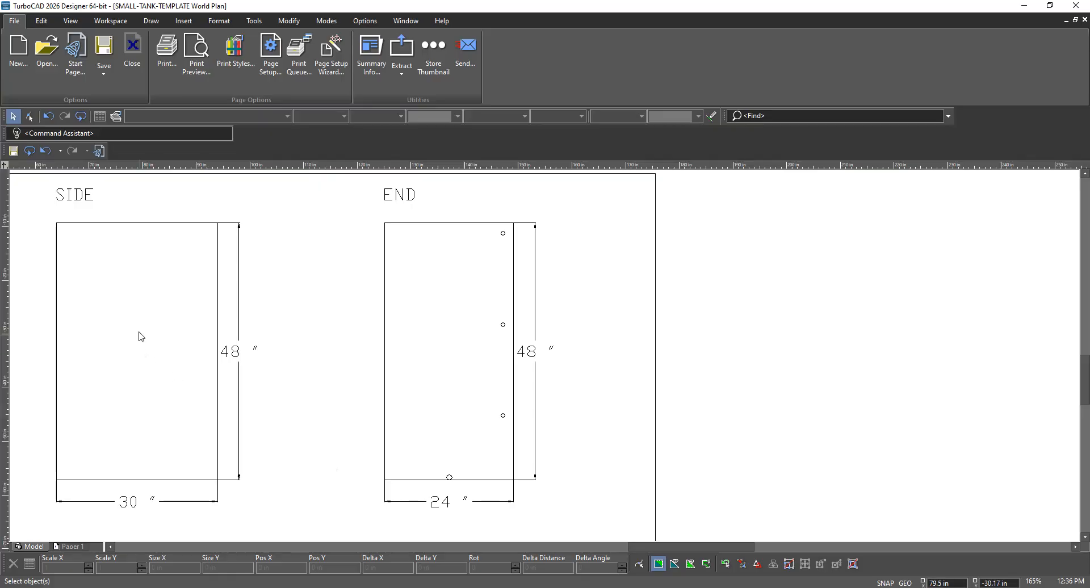
{"action": "left_click", "coordinate": [352, 587]}
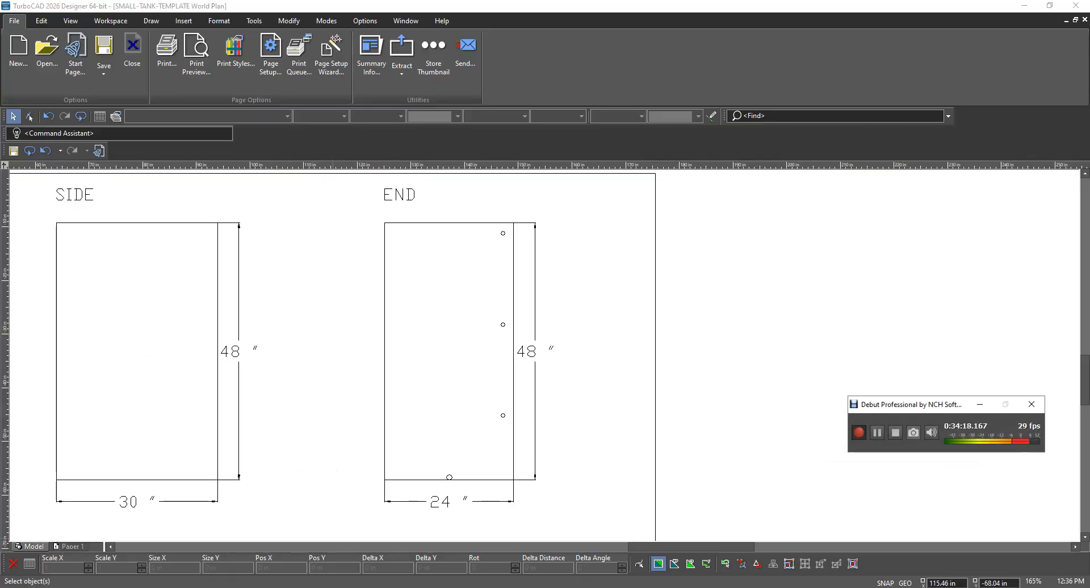